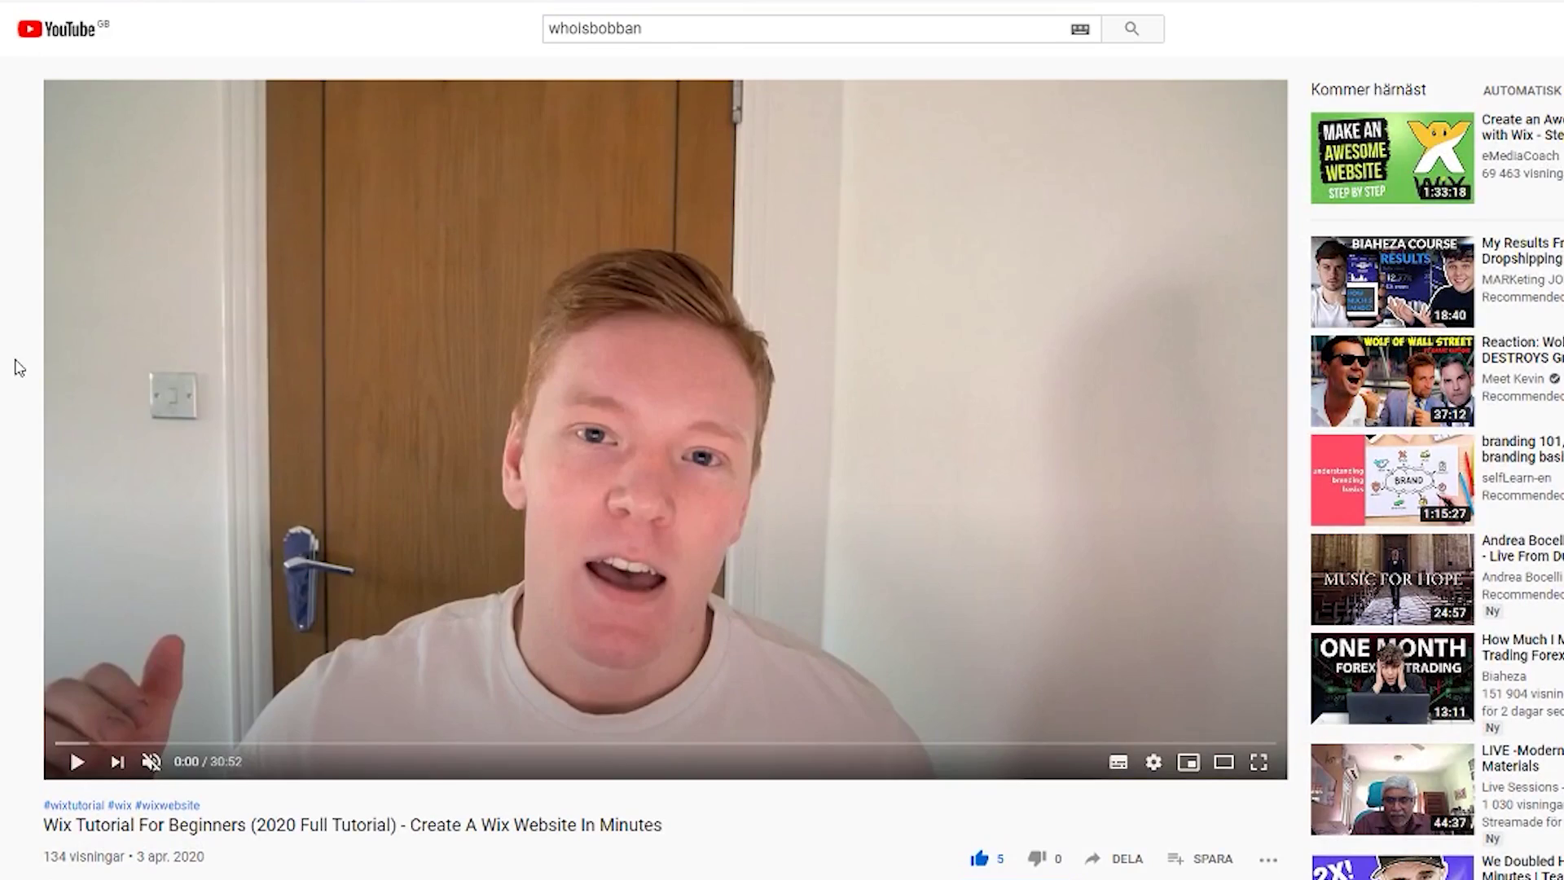
Follow the Wix site link in the video description and start from the landing page to reach the My Sites overview
scroll(19, 368, down, 2)
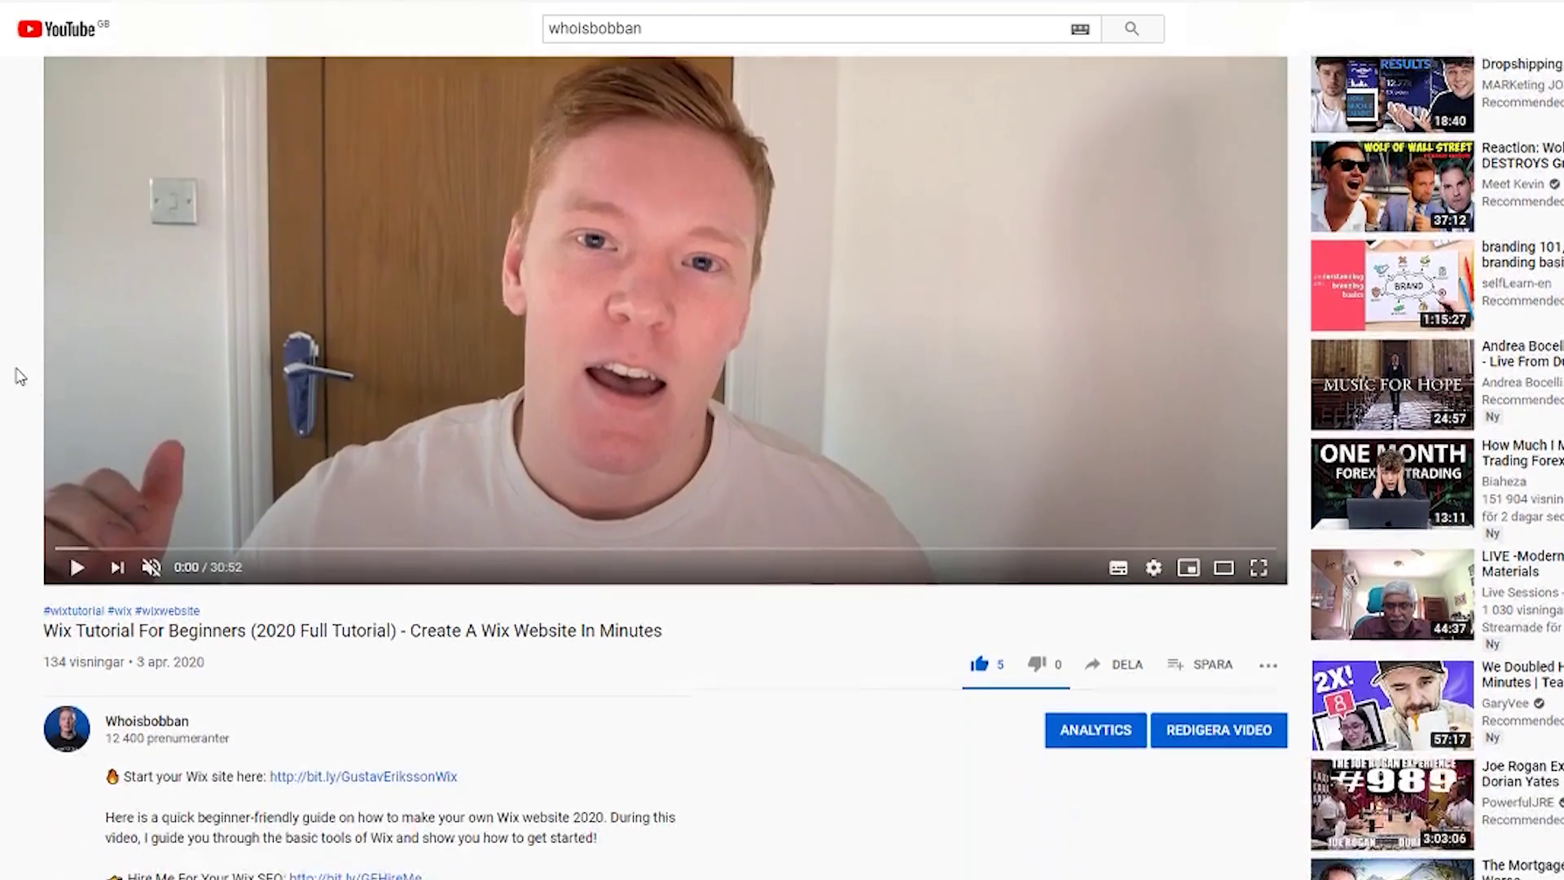
click(368, 776)
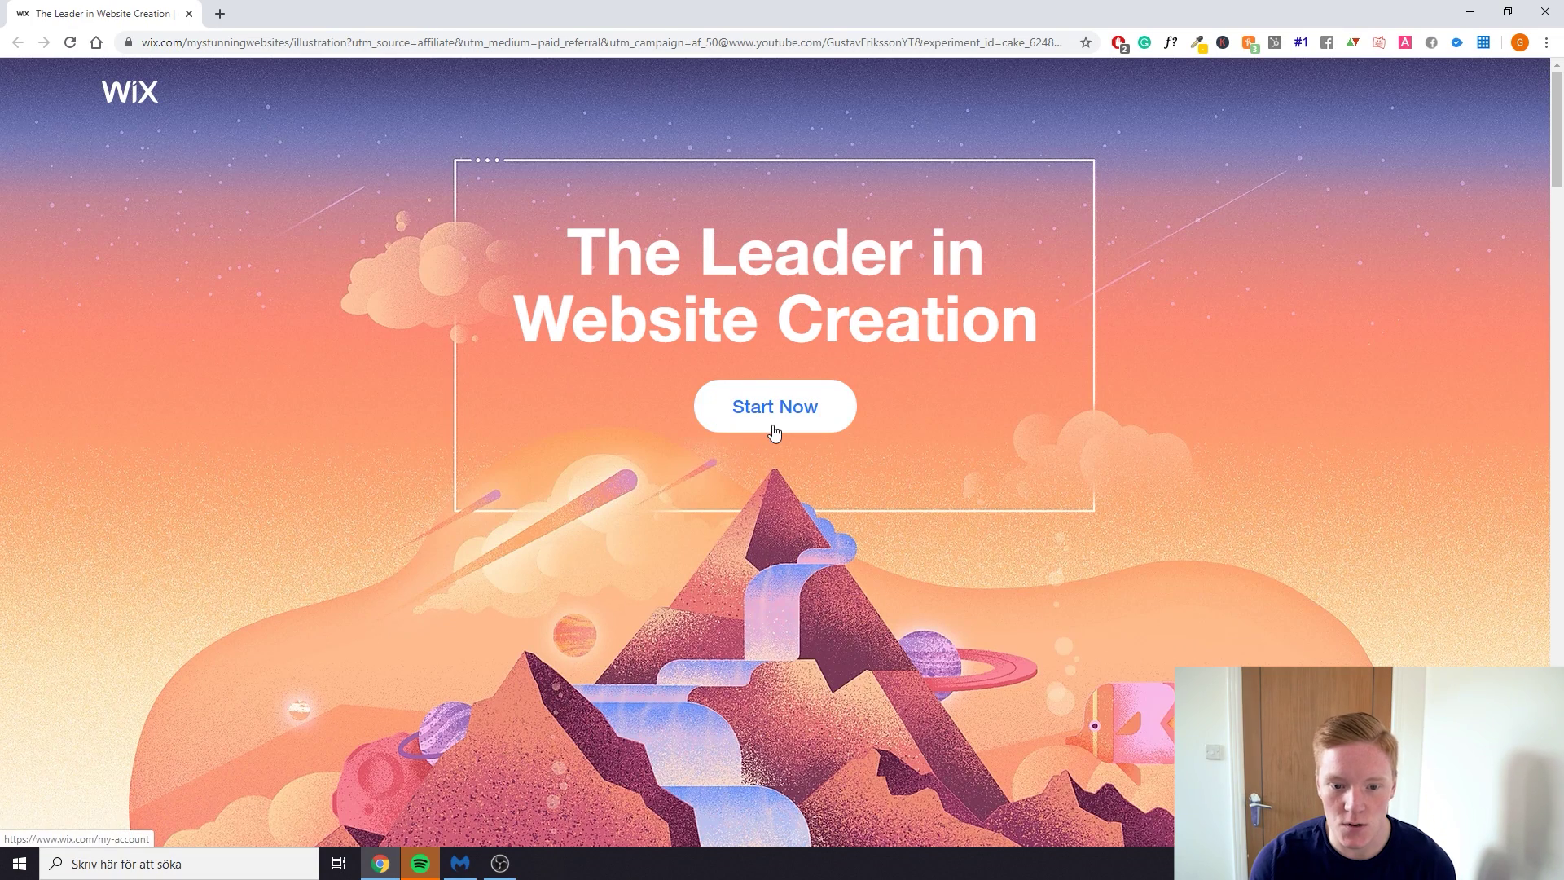
click(763, 424)
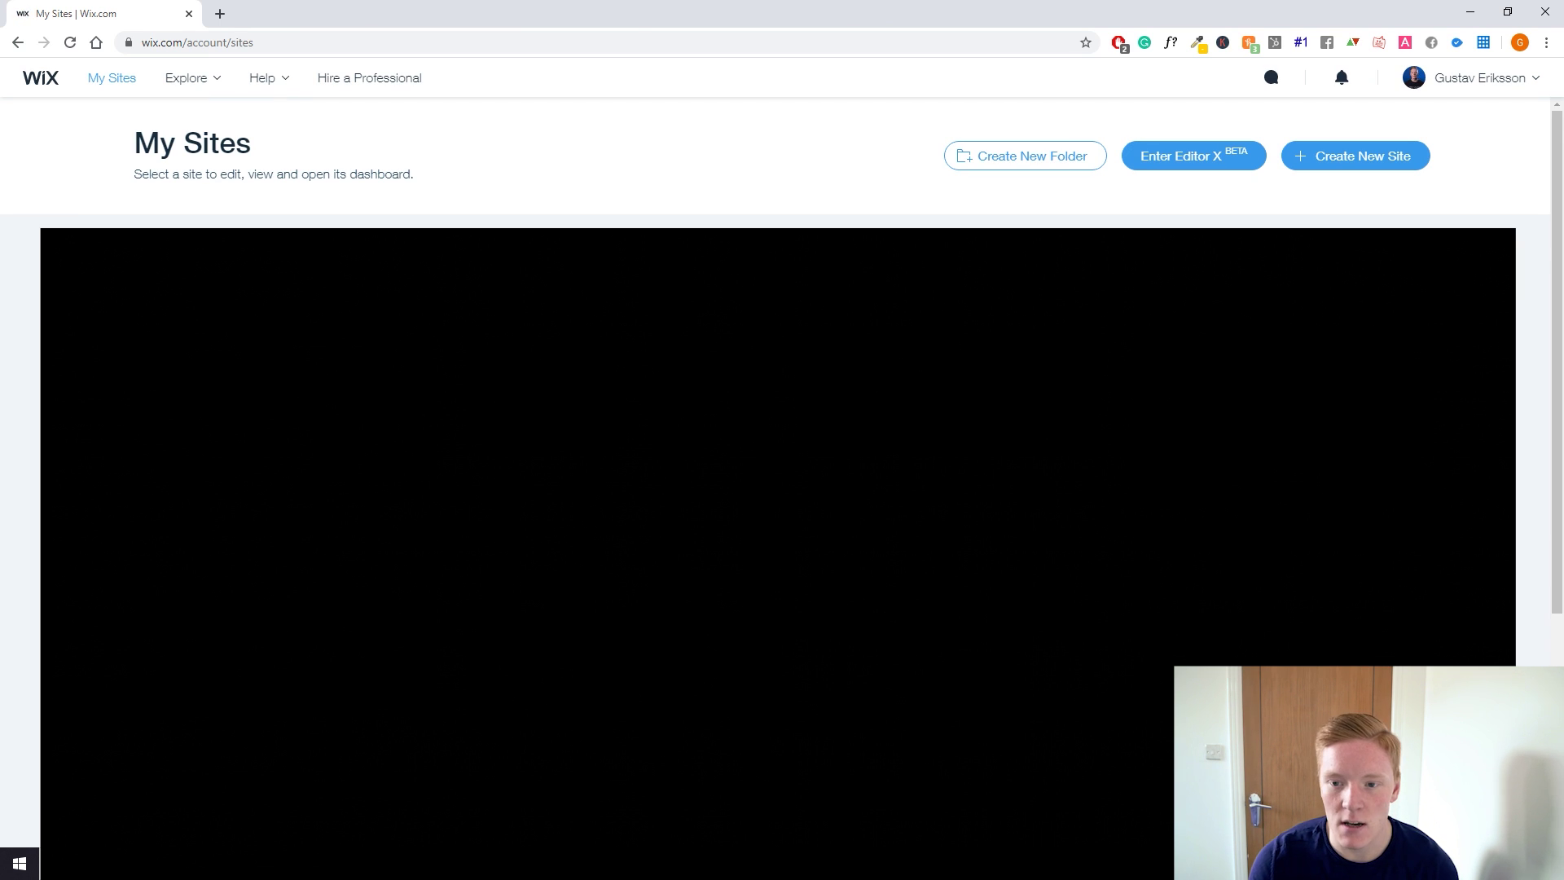
Create a new blog site and choose to build it from a template with the Wix Editor
click(1321, 168)
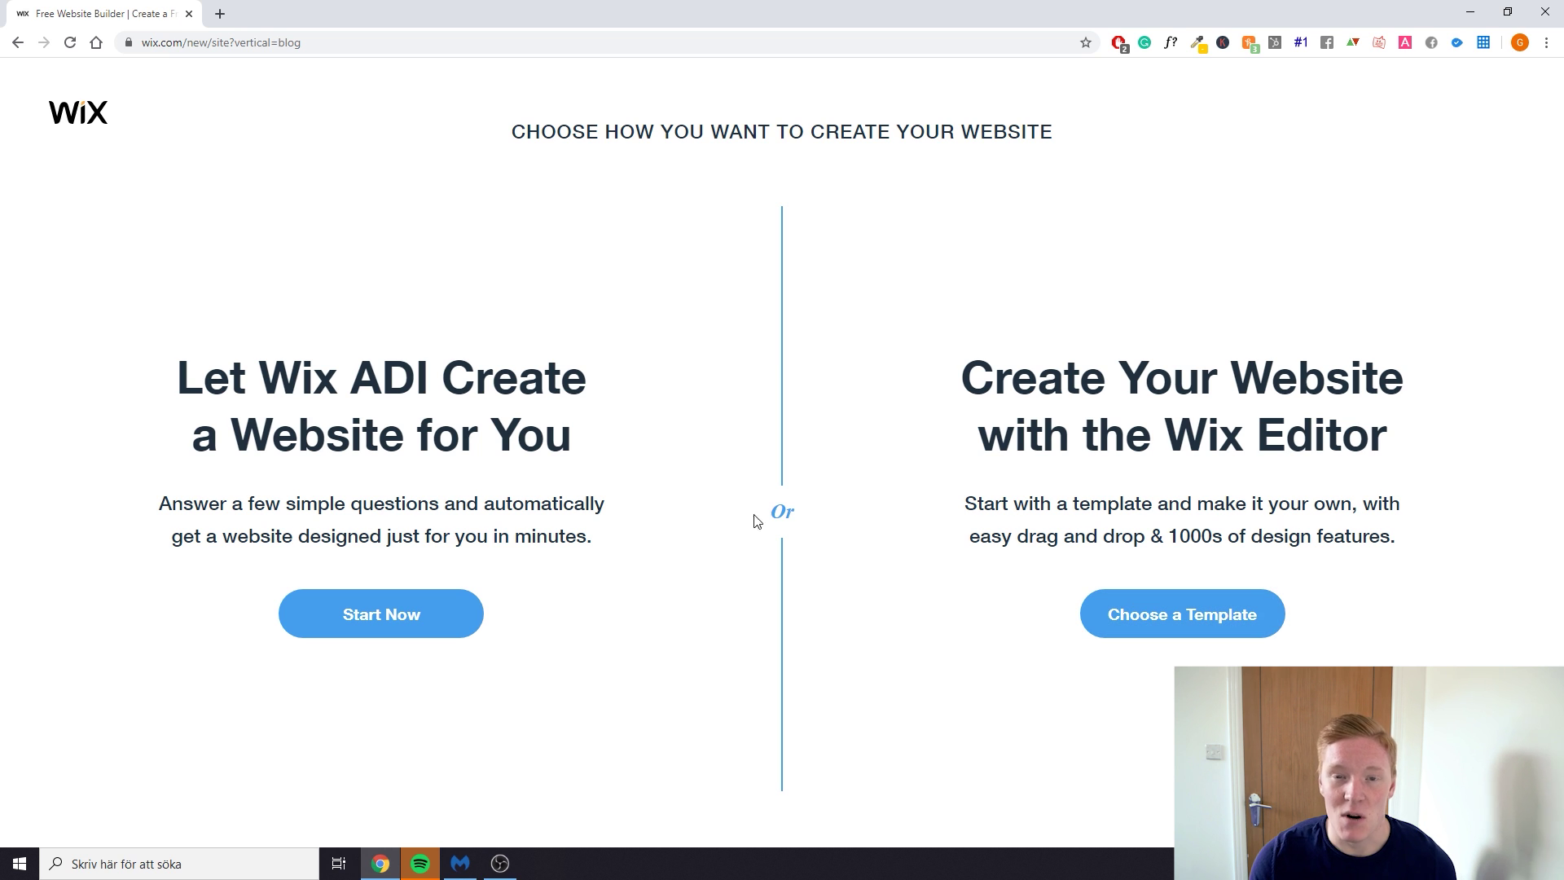
click(1140, 609)
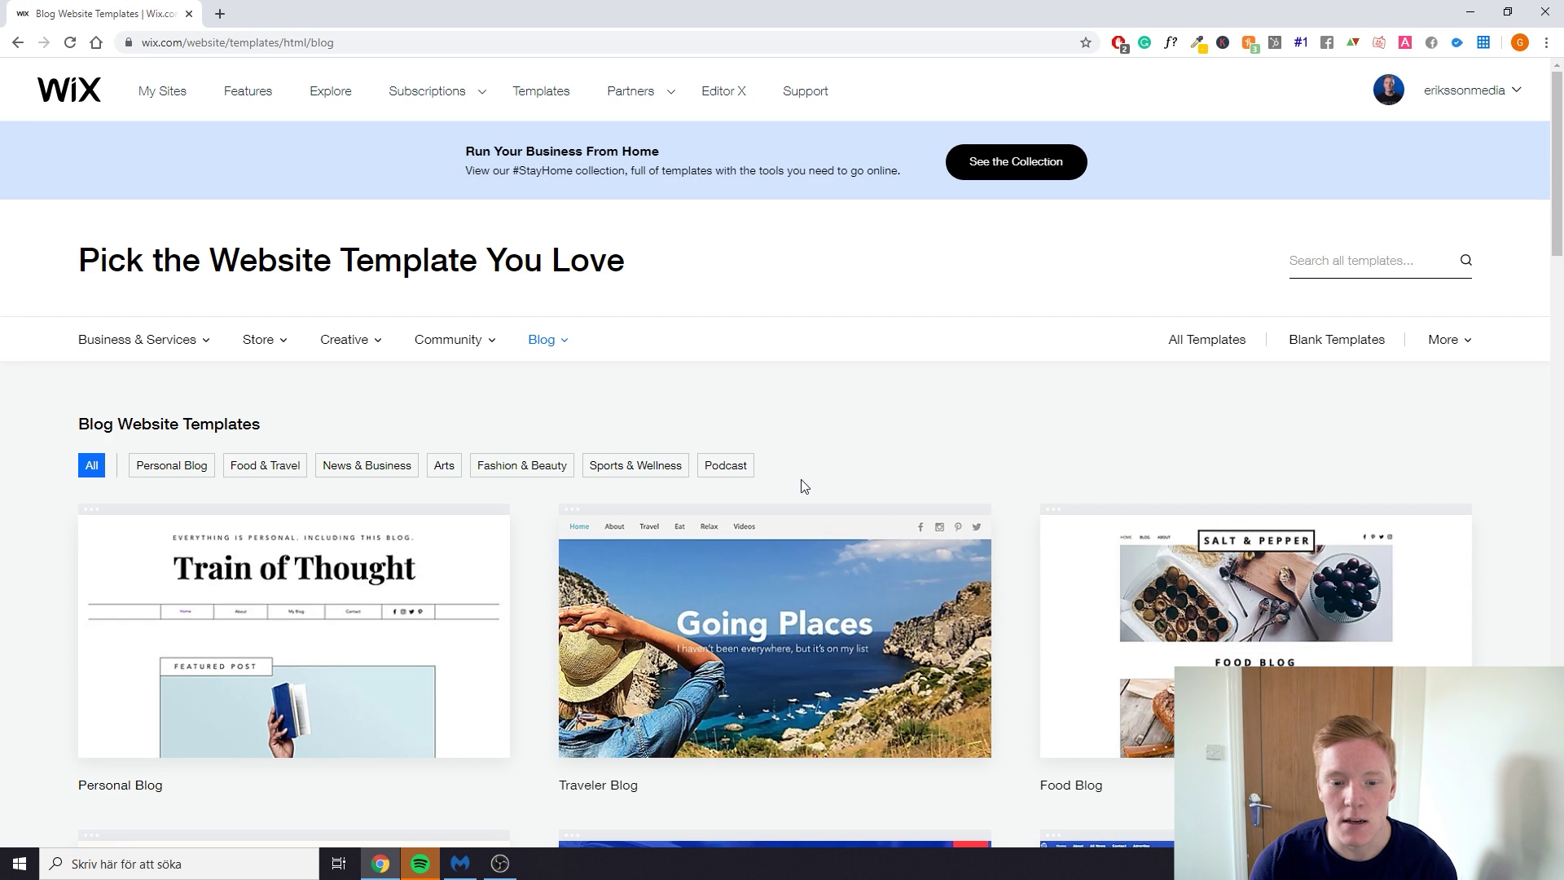
Browse the full collection of blog website templates
scroll(800, 487, down, 3)
scroll(805, 489, down, 2)
scroll(912, 482, down, 4)
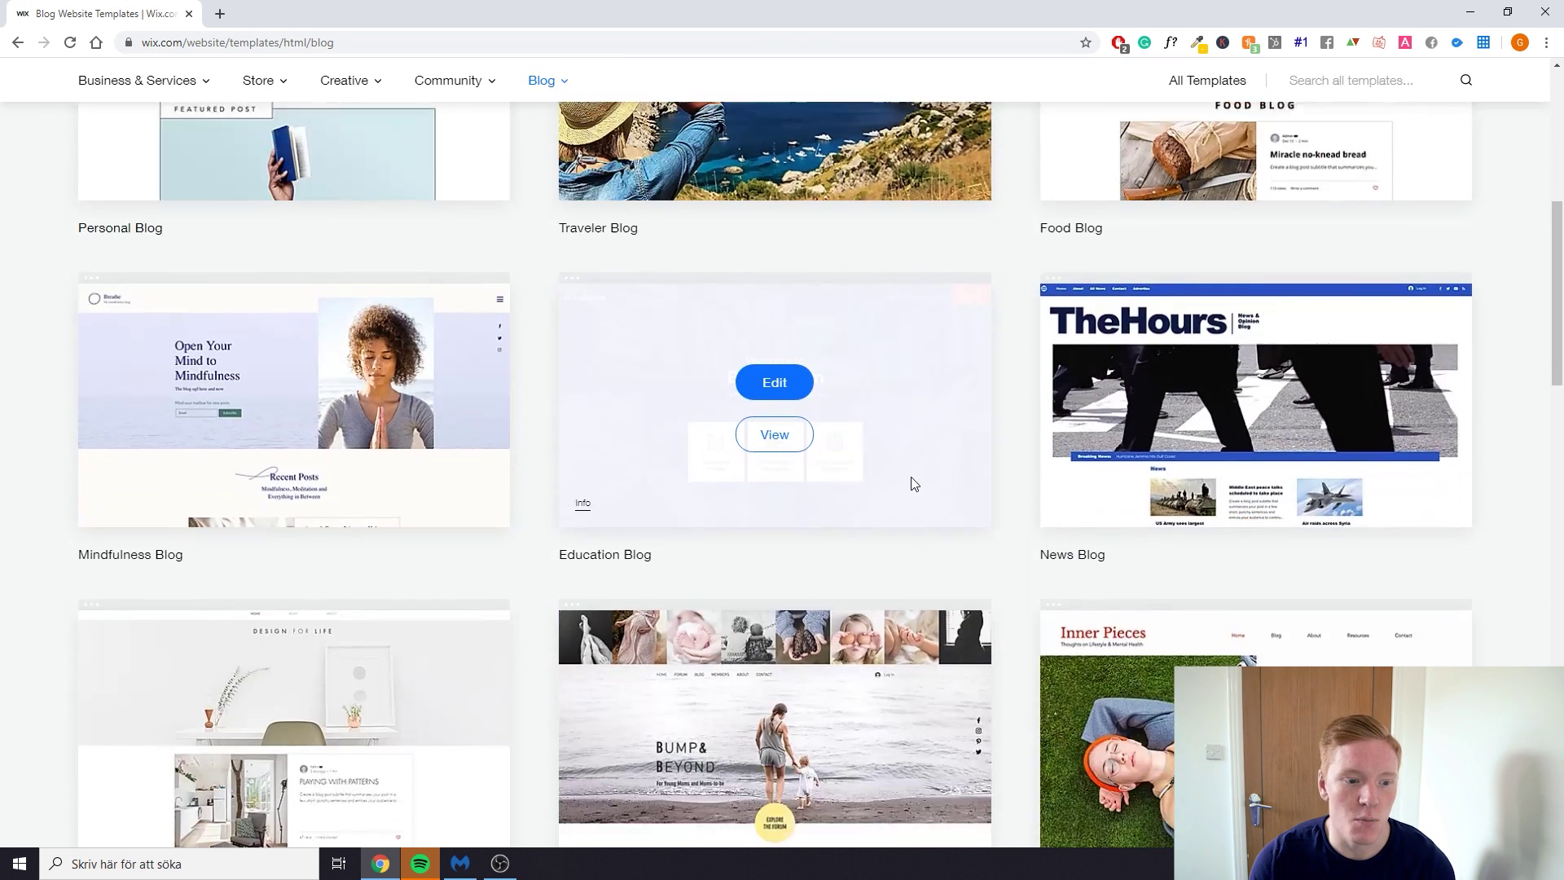
scroll(929, 495, down, 1)
scroll(916, 367, up, 6)
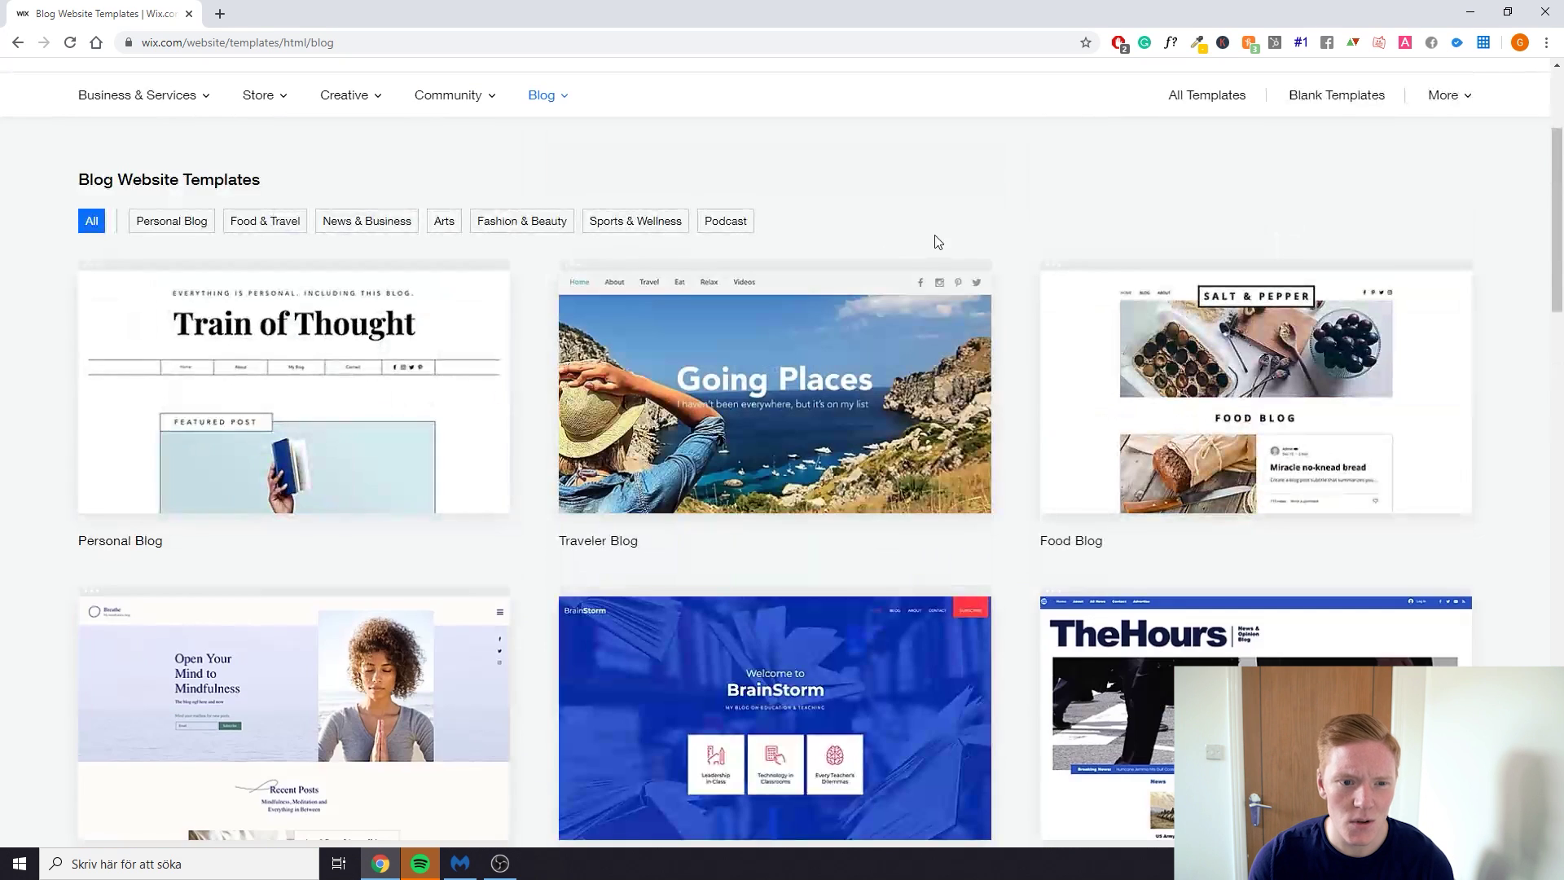
scroll(937, 253, up, 2)
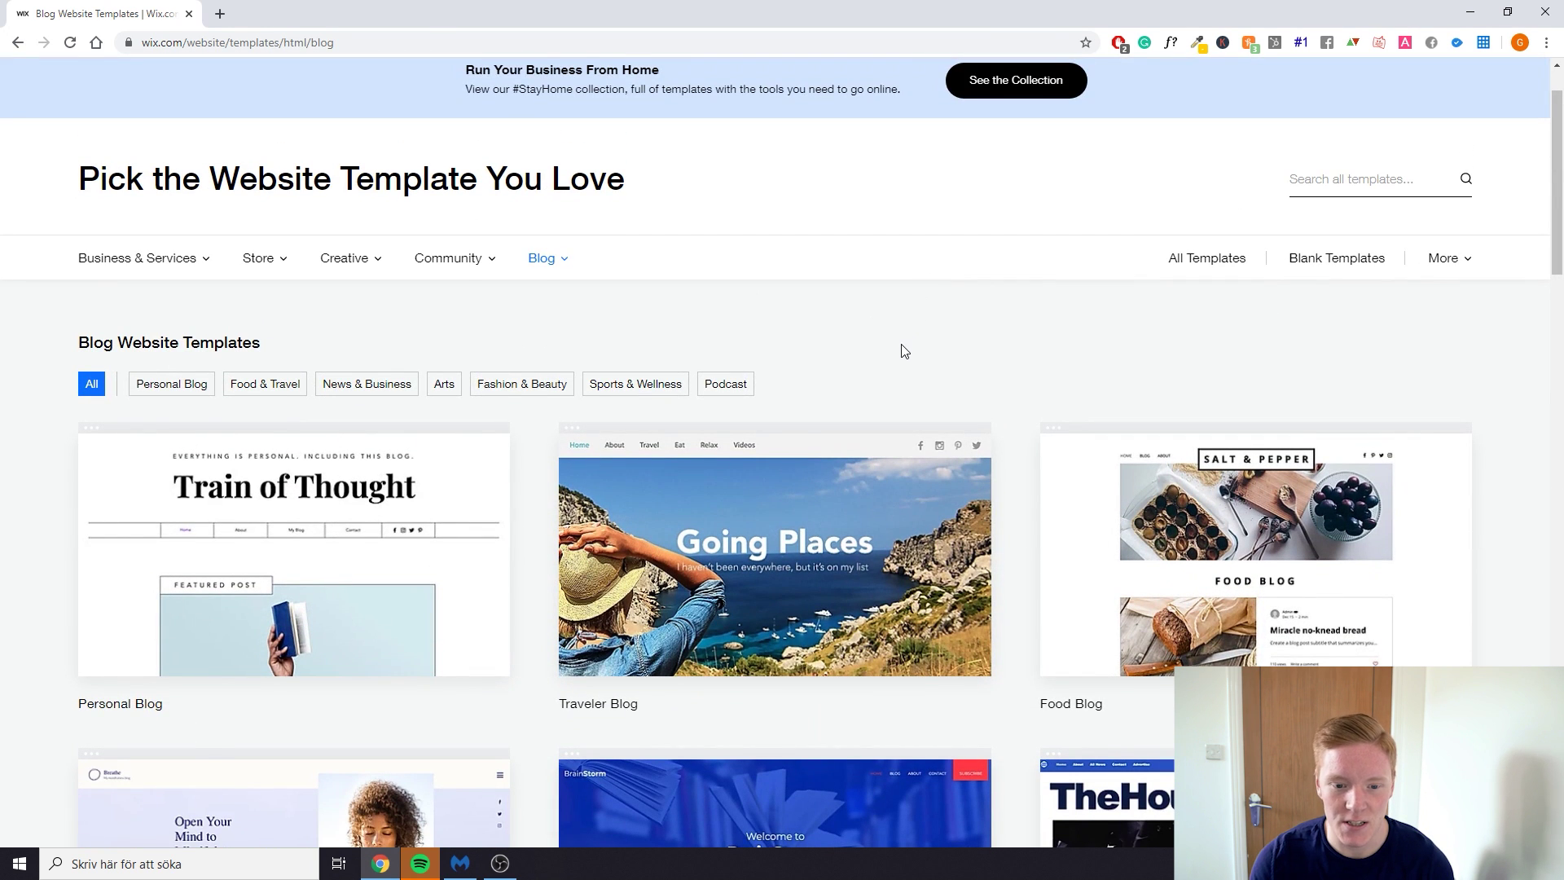
scroll(875, 346, down, 1)
Compare the blog templates by category: Food & Travel, Personal Blog, News & Business, Arts, Fashion & Beauty, and Sports & Wellness
click(254, 302)
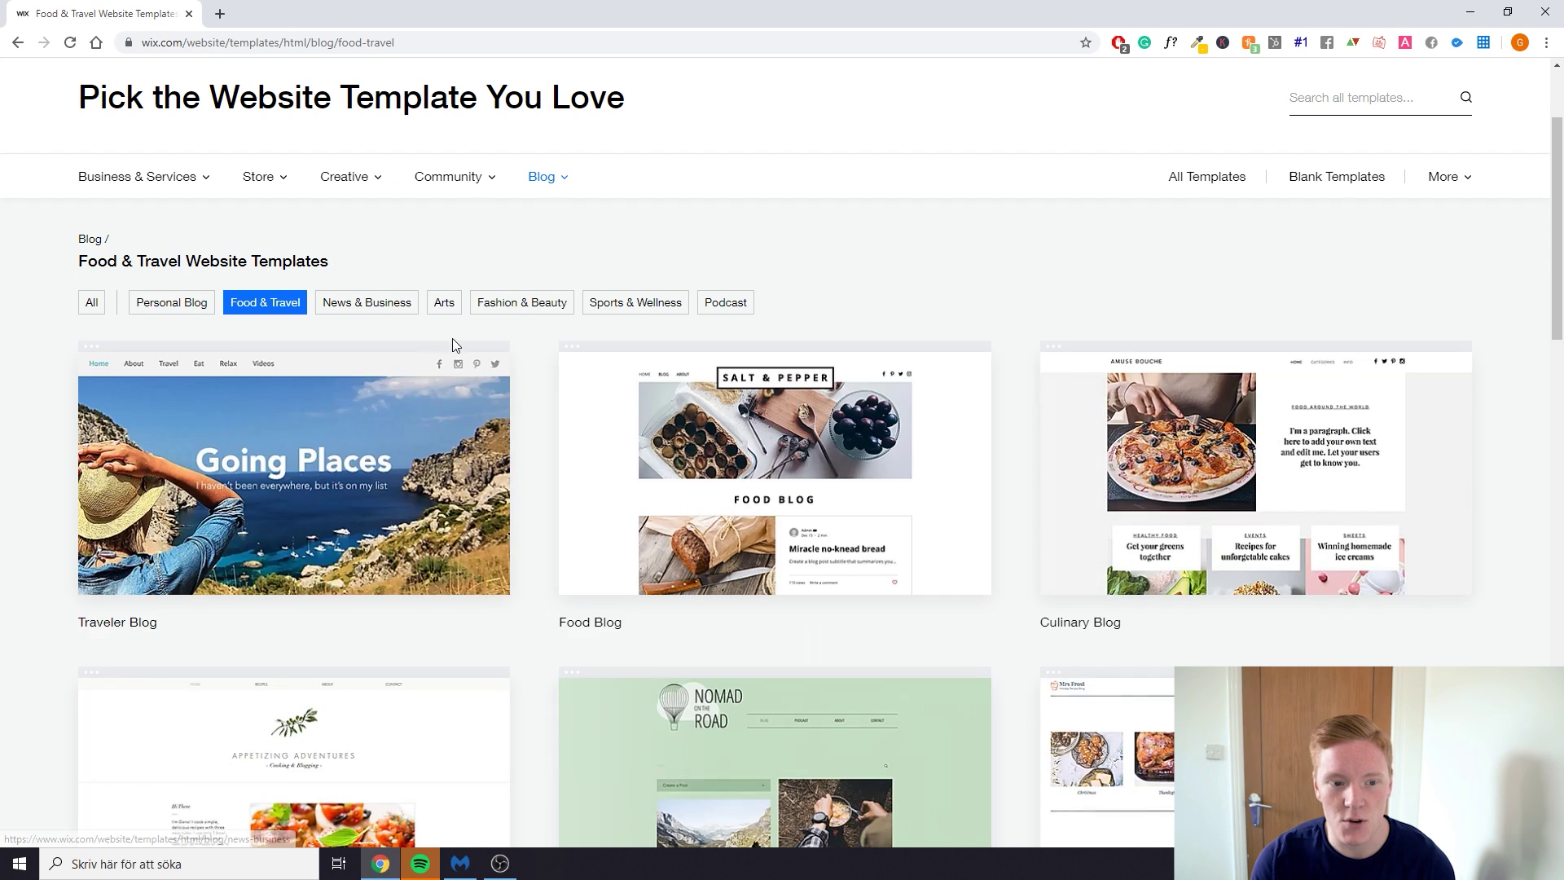
scroll(538, 356, down, 3)
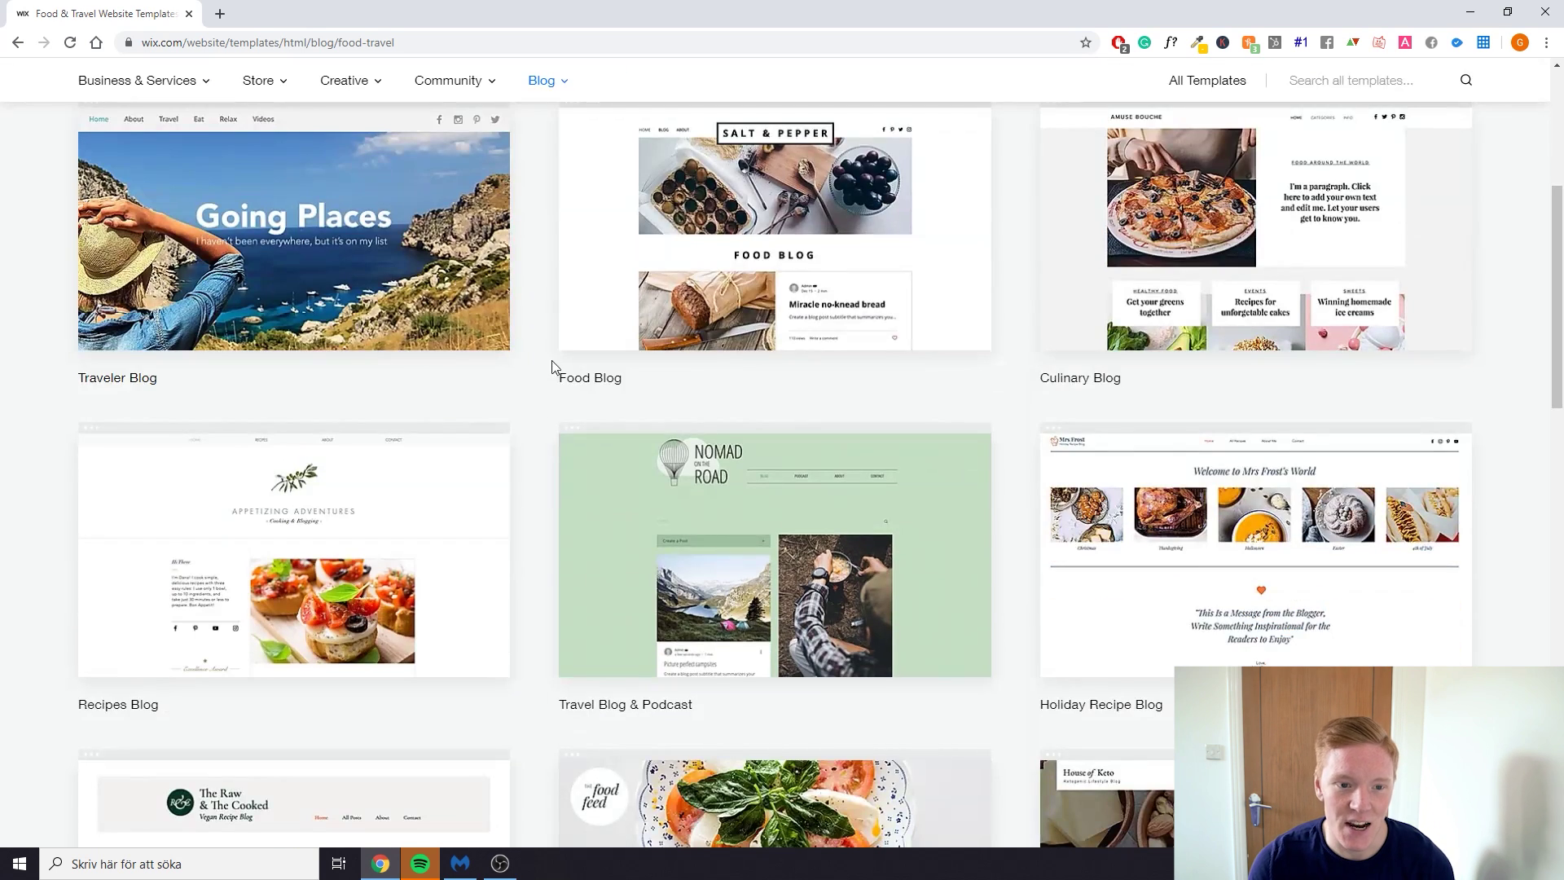
scroll(545, 366, up, 4)
click(209, 393)
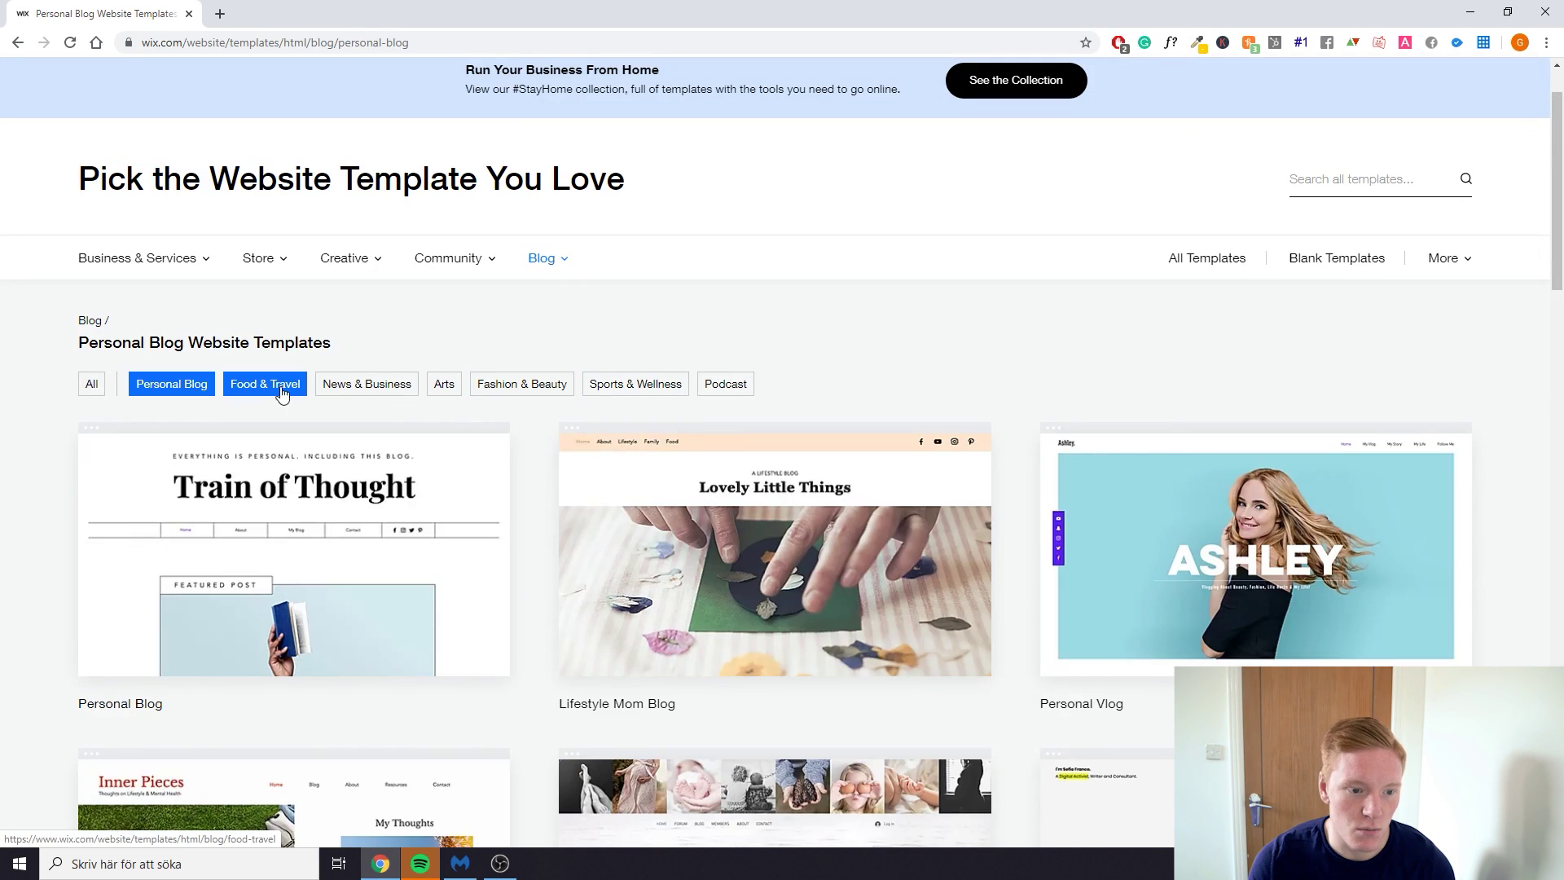
click(249, 391)
click(354, 389)
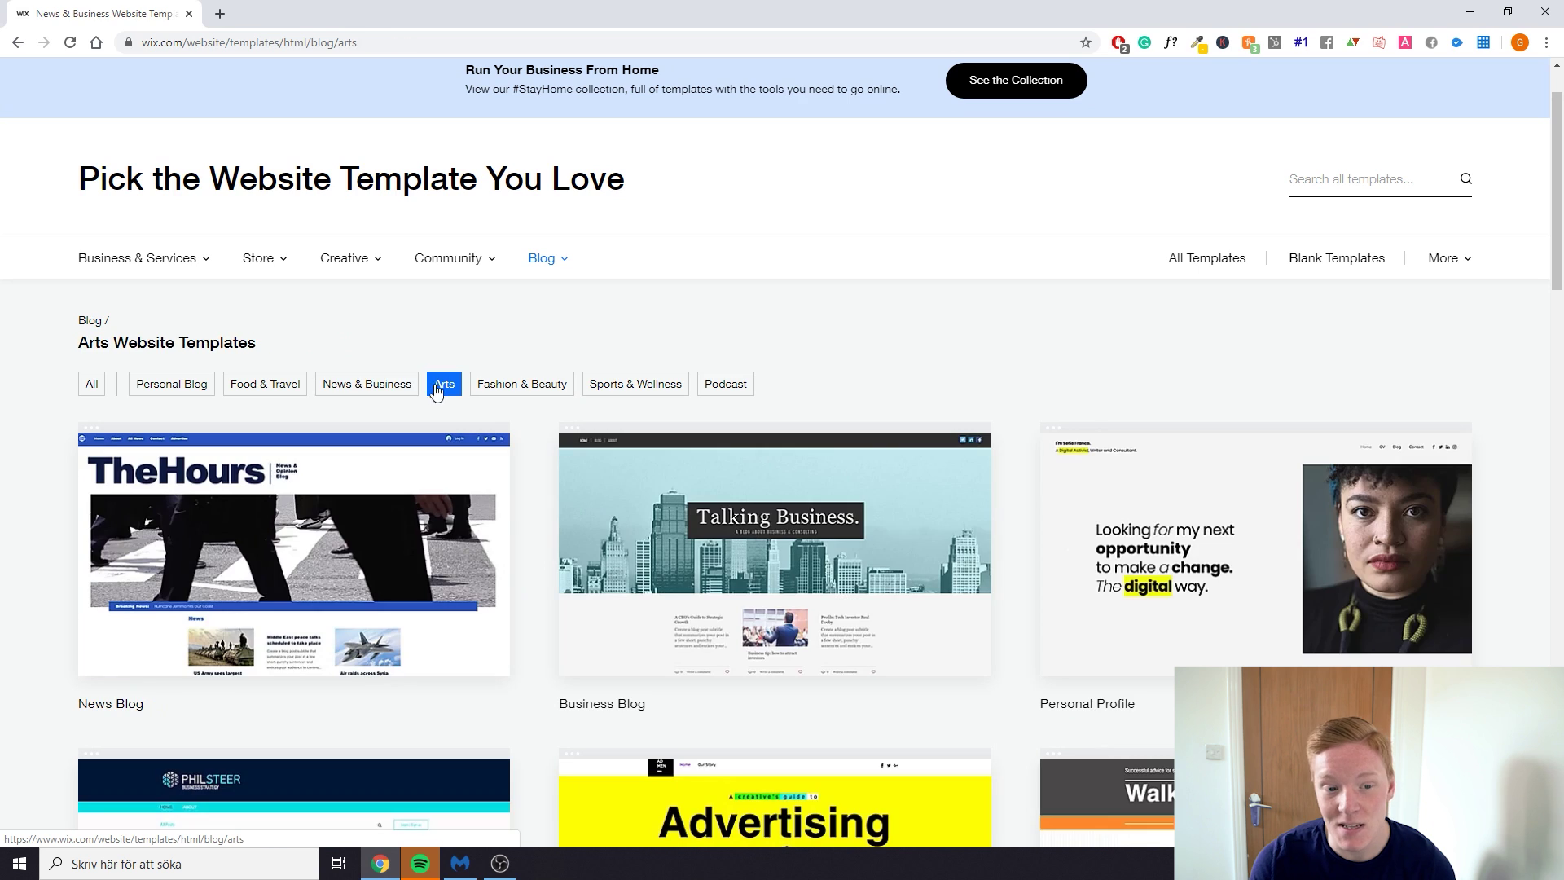
click(444, 387)
click(522, 392)
click(635, 384)
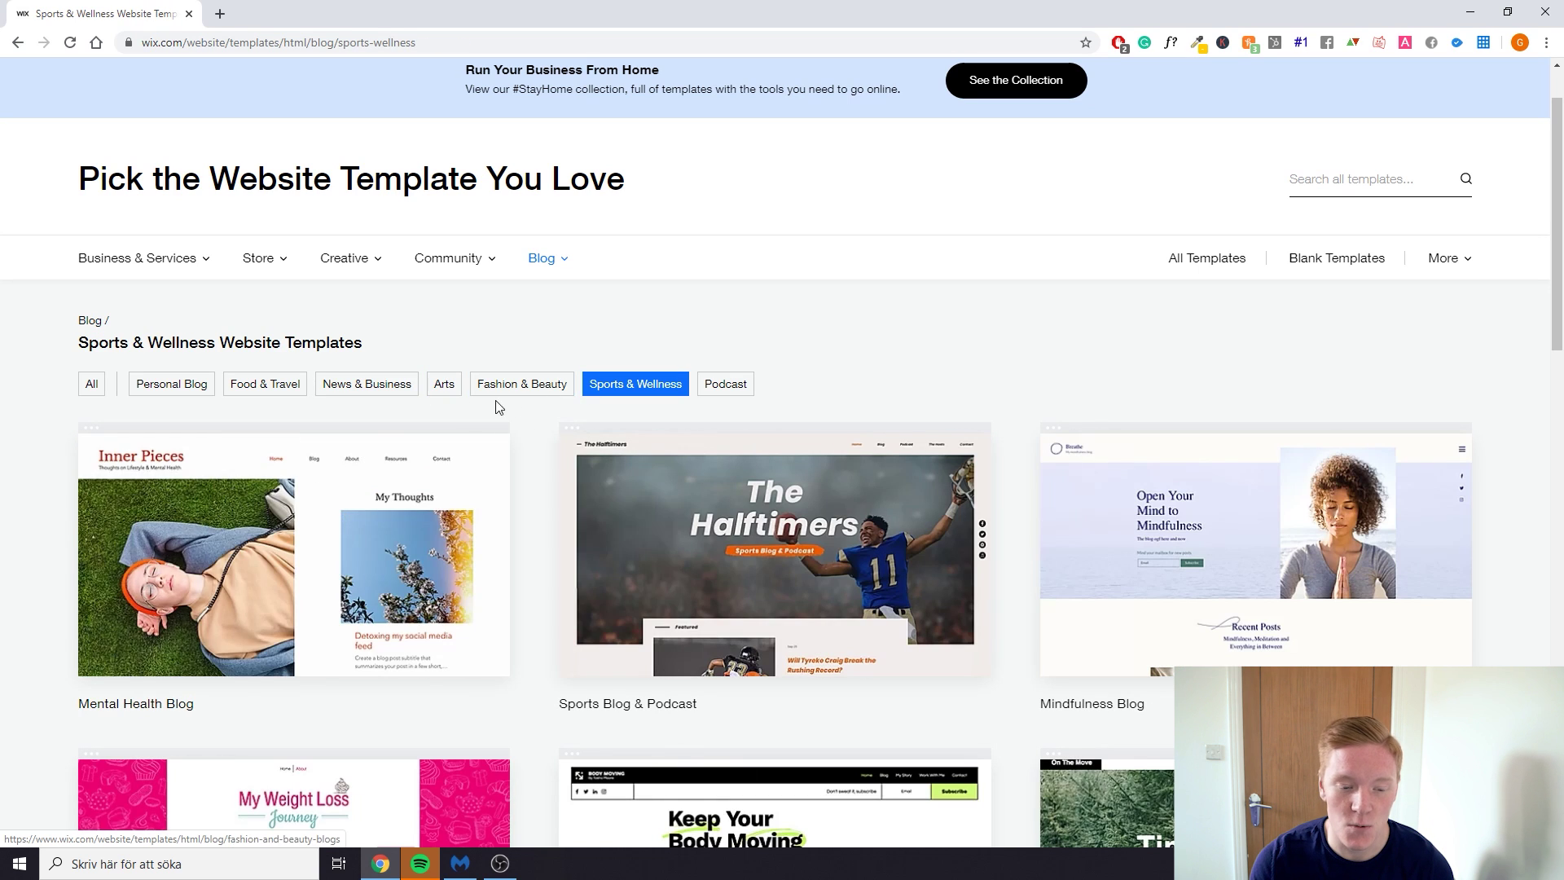
scroll(925, 472, down, 3)
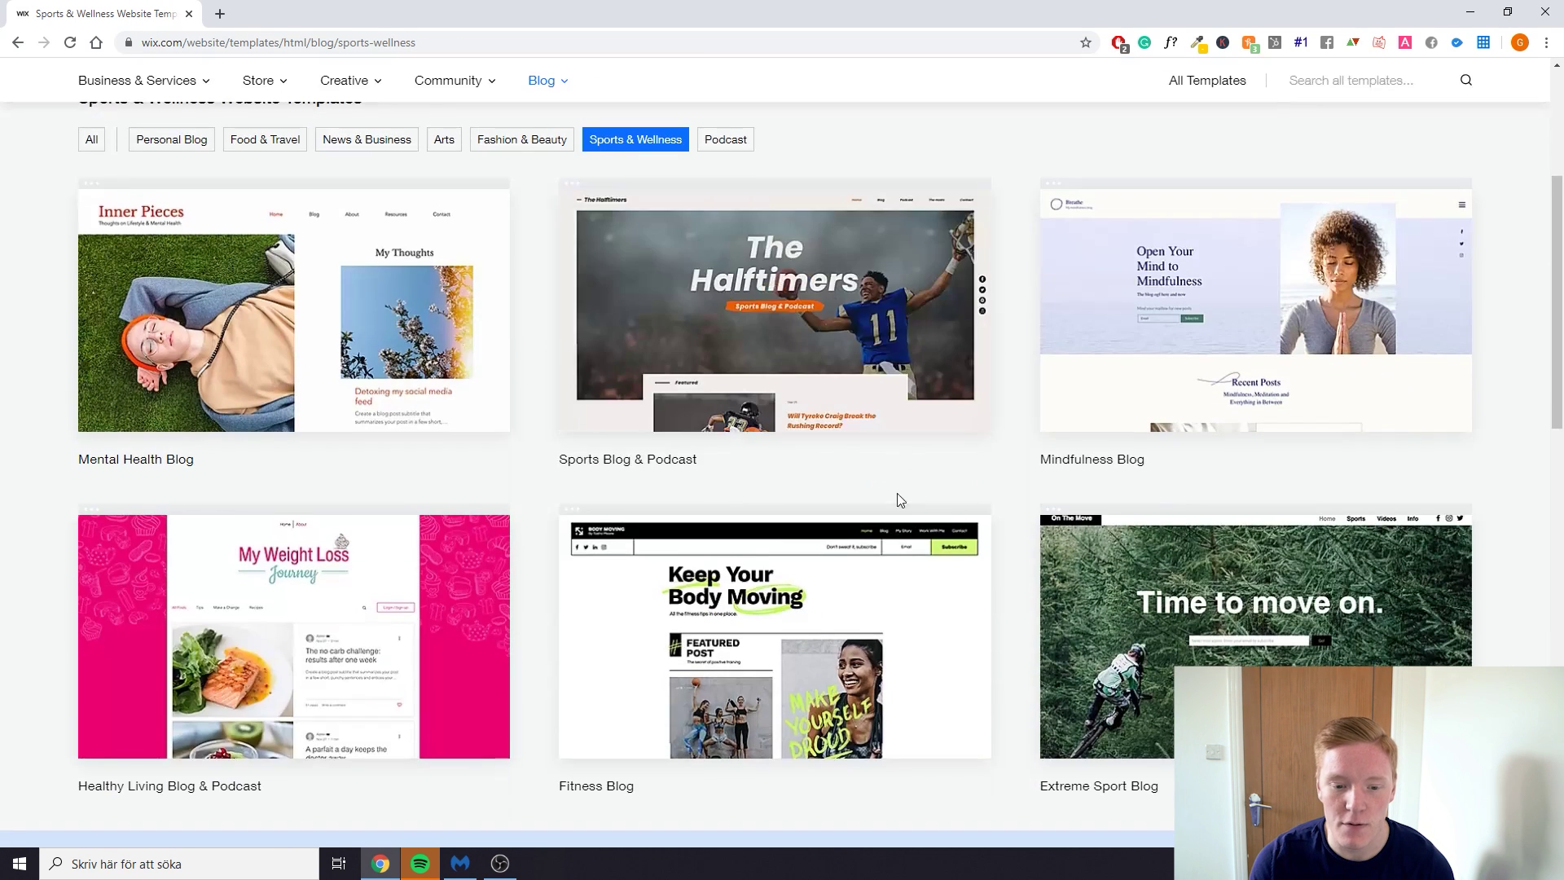
scroll(911, 497, up, 3)
Filter the blog templates to Food & Travel and open the preview of the Traveler Blog template
click(265, 383)
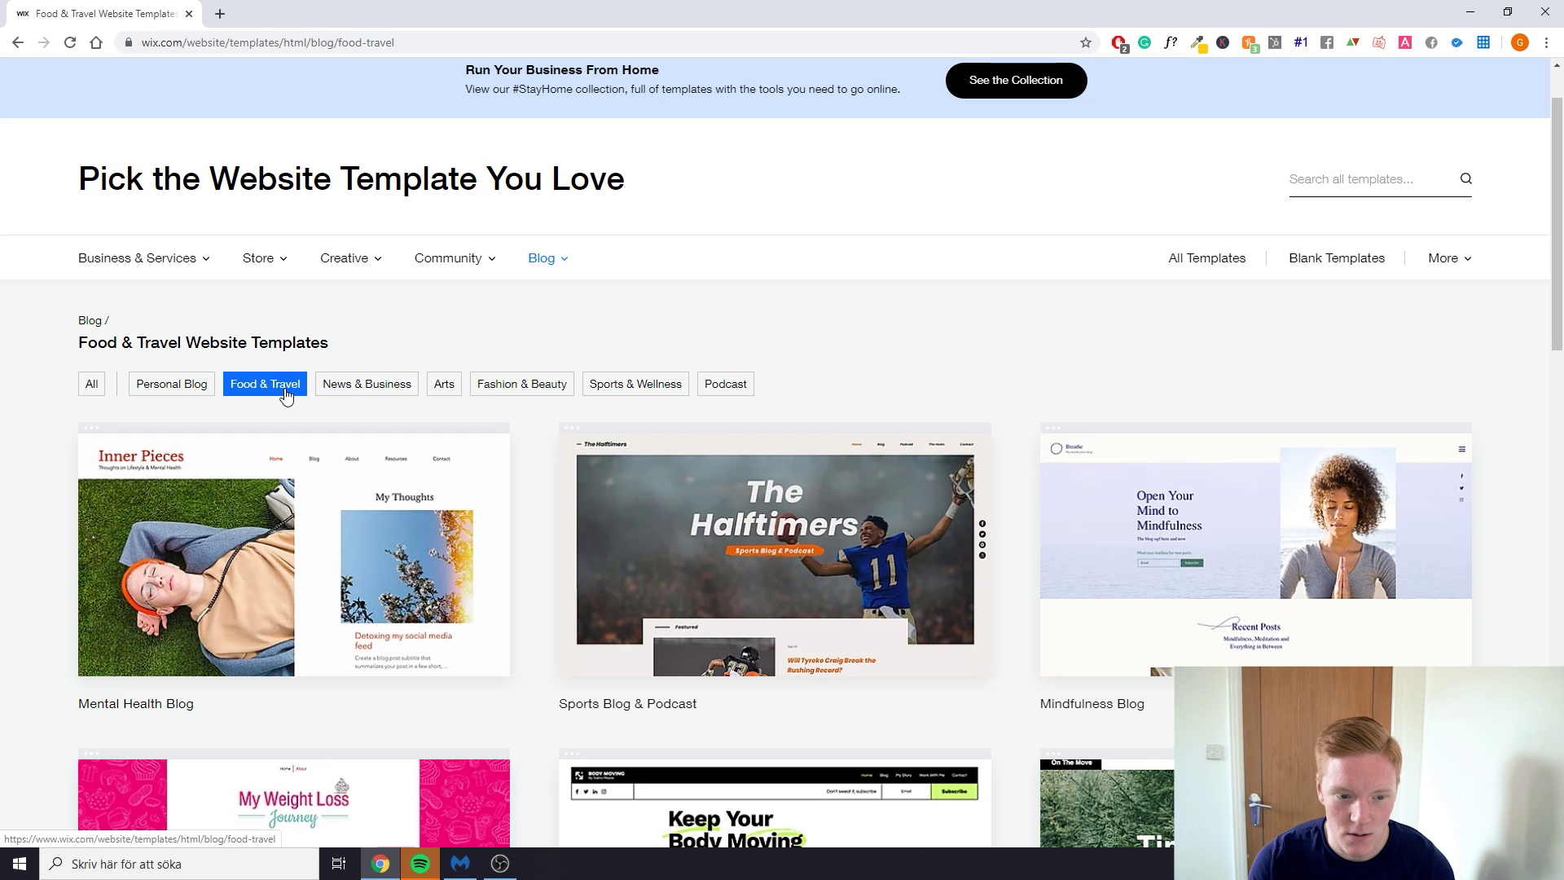
scroll(279, 387, down, 2)
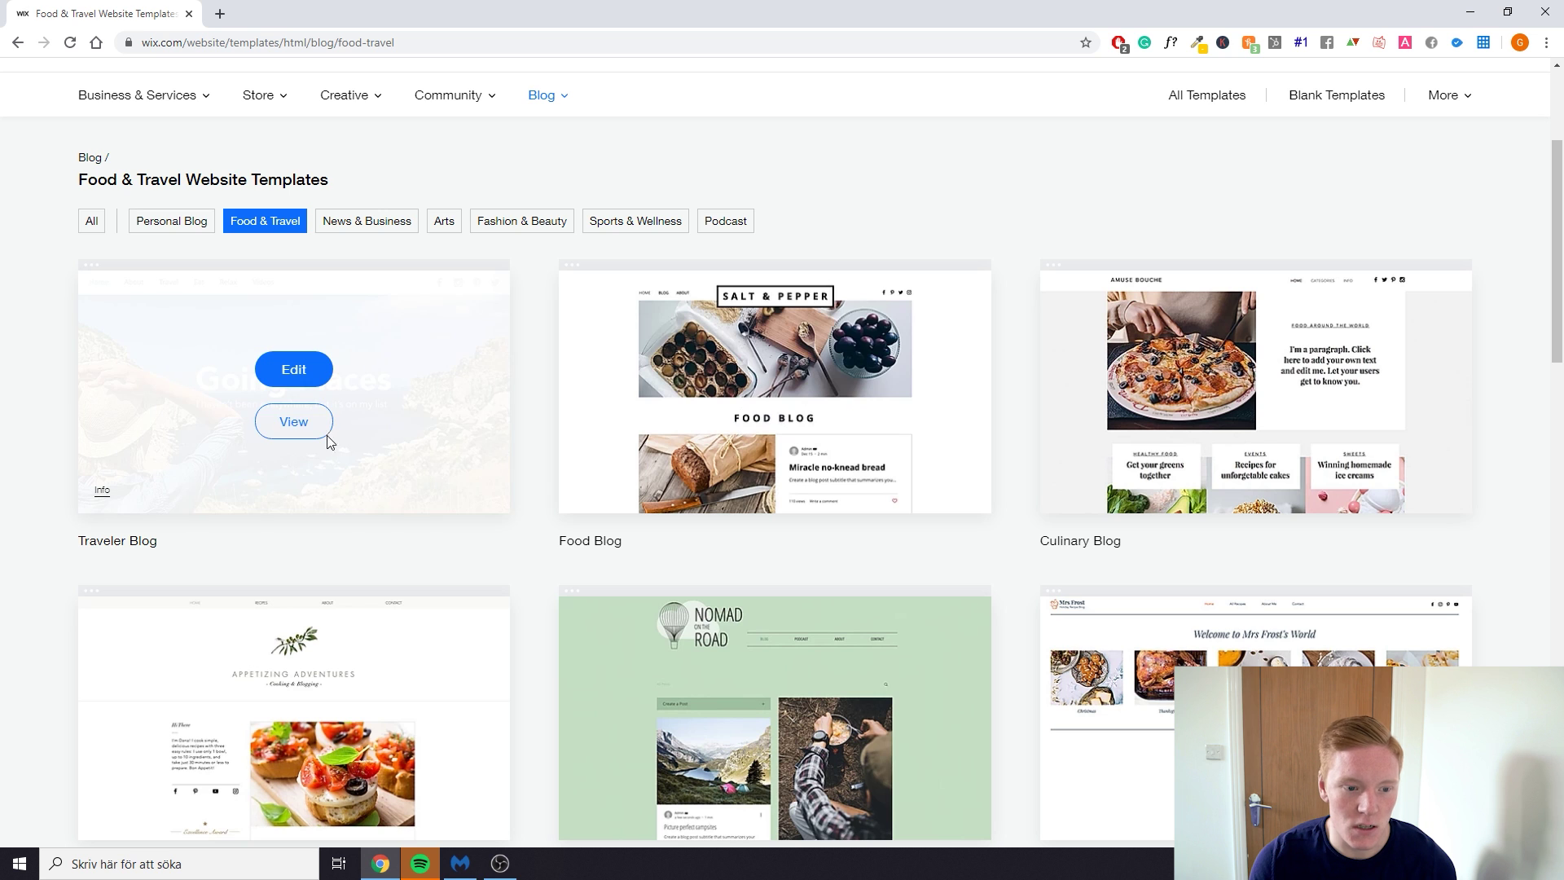
click(318, 438)
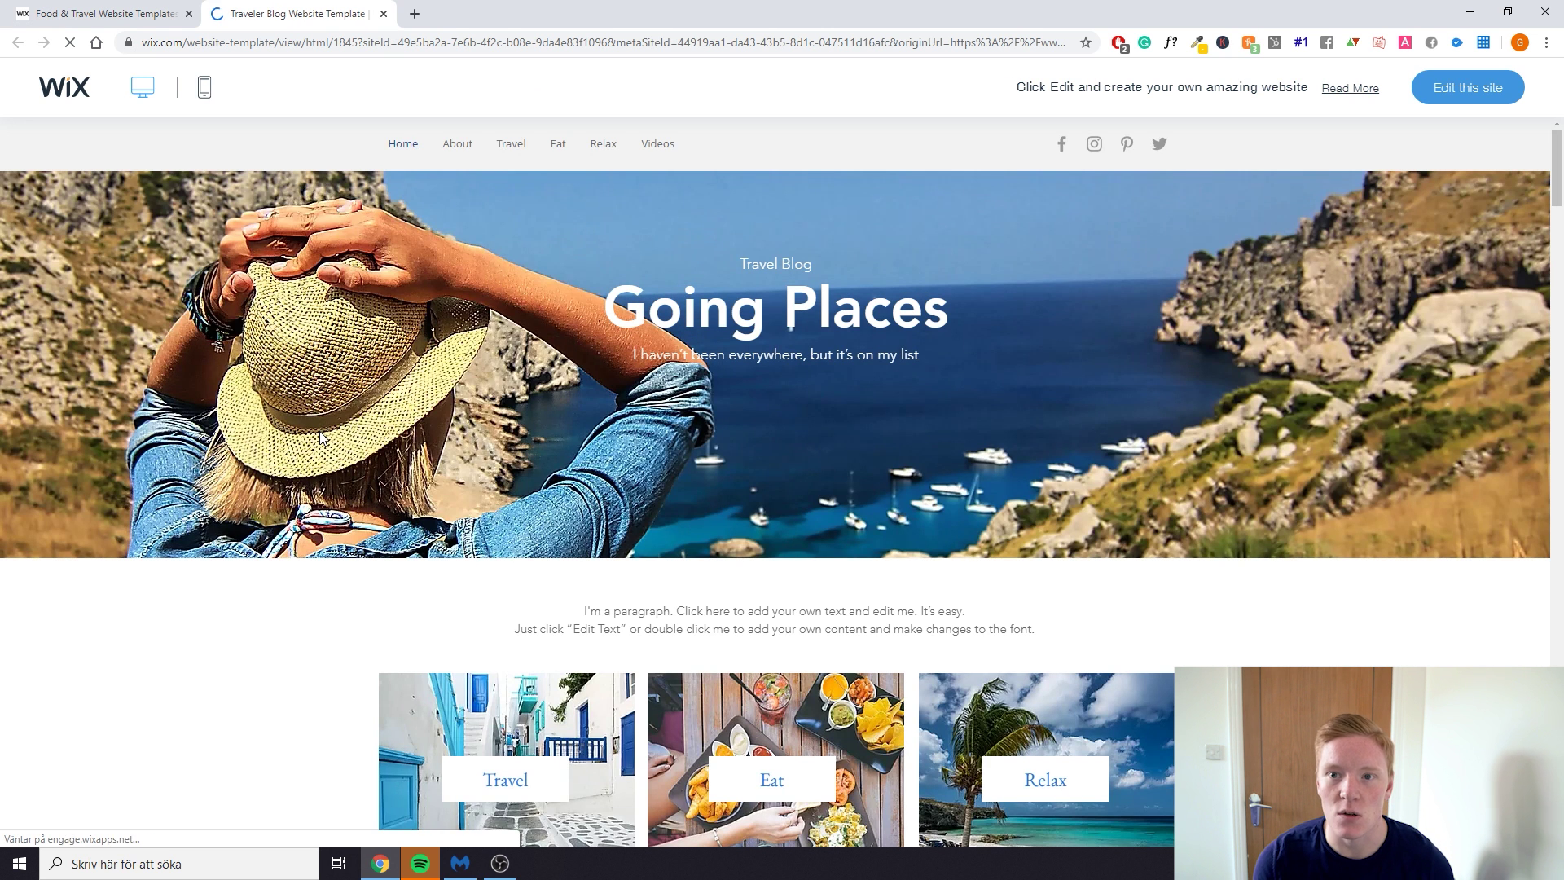
Look through the Traveler Blog template's desktop home page, including its category images and blog posts
scroll(546, 416, down, 7)
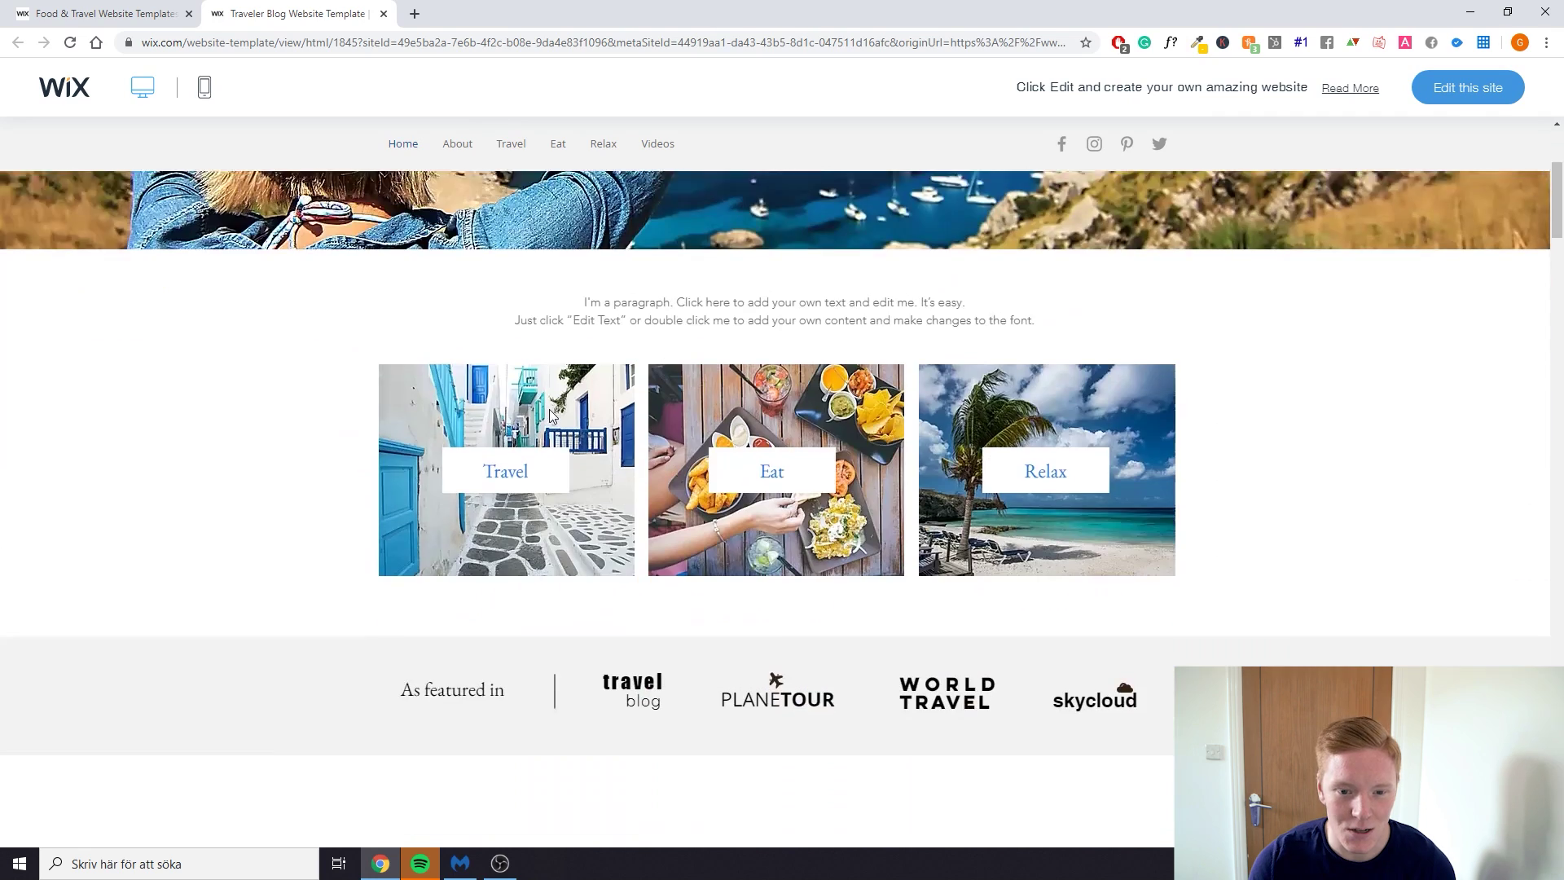
scroll(535, 420, down, 18)
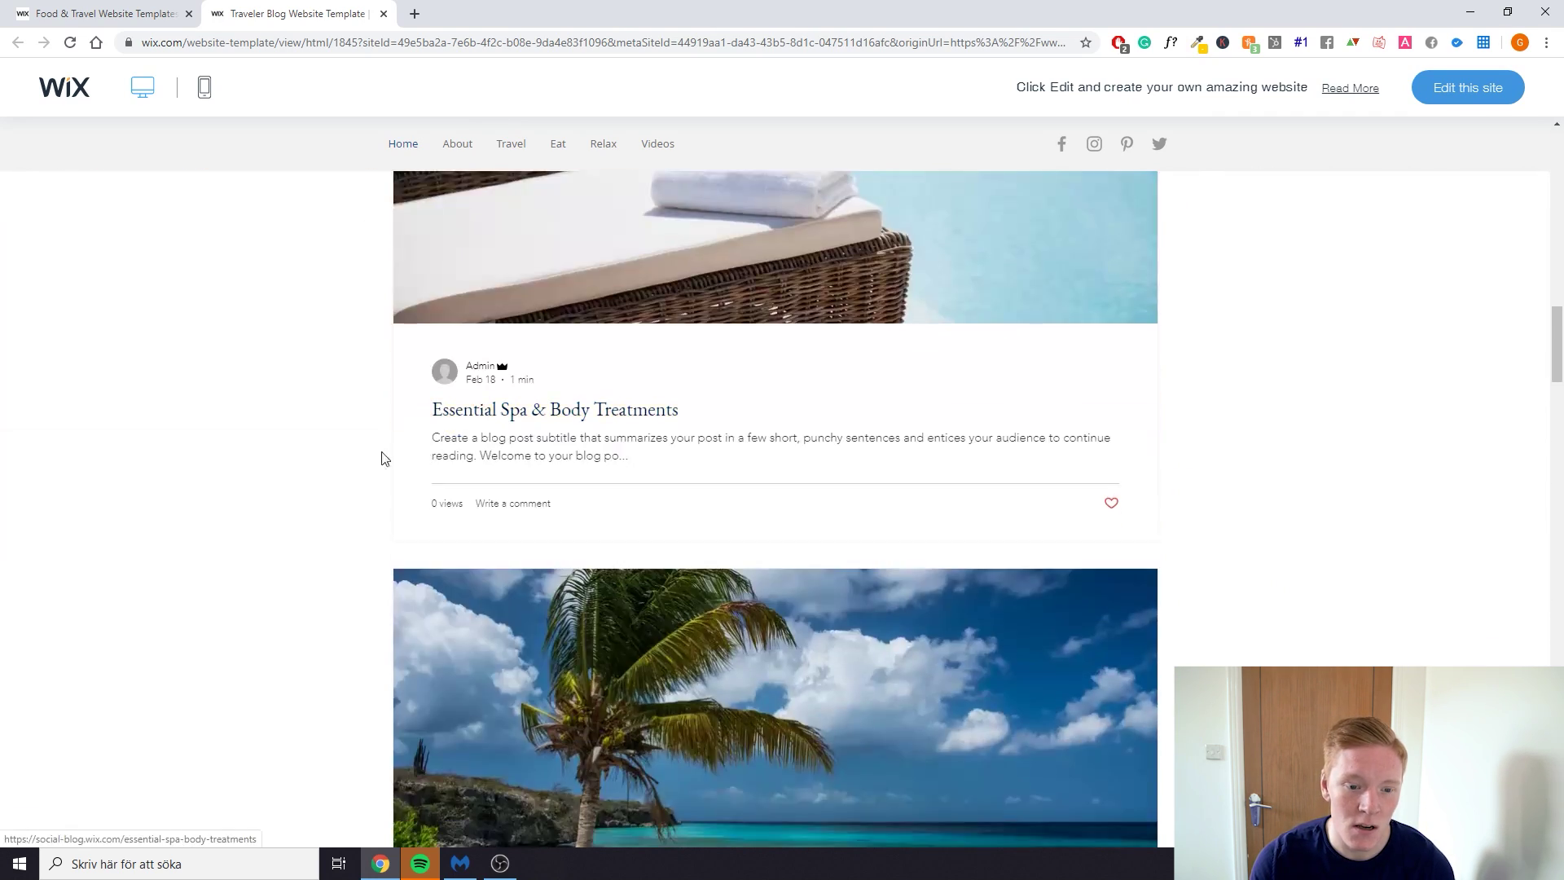
scroll(348, 458, down, 10)
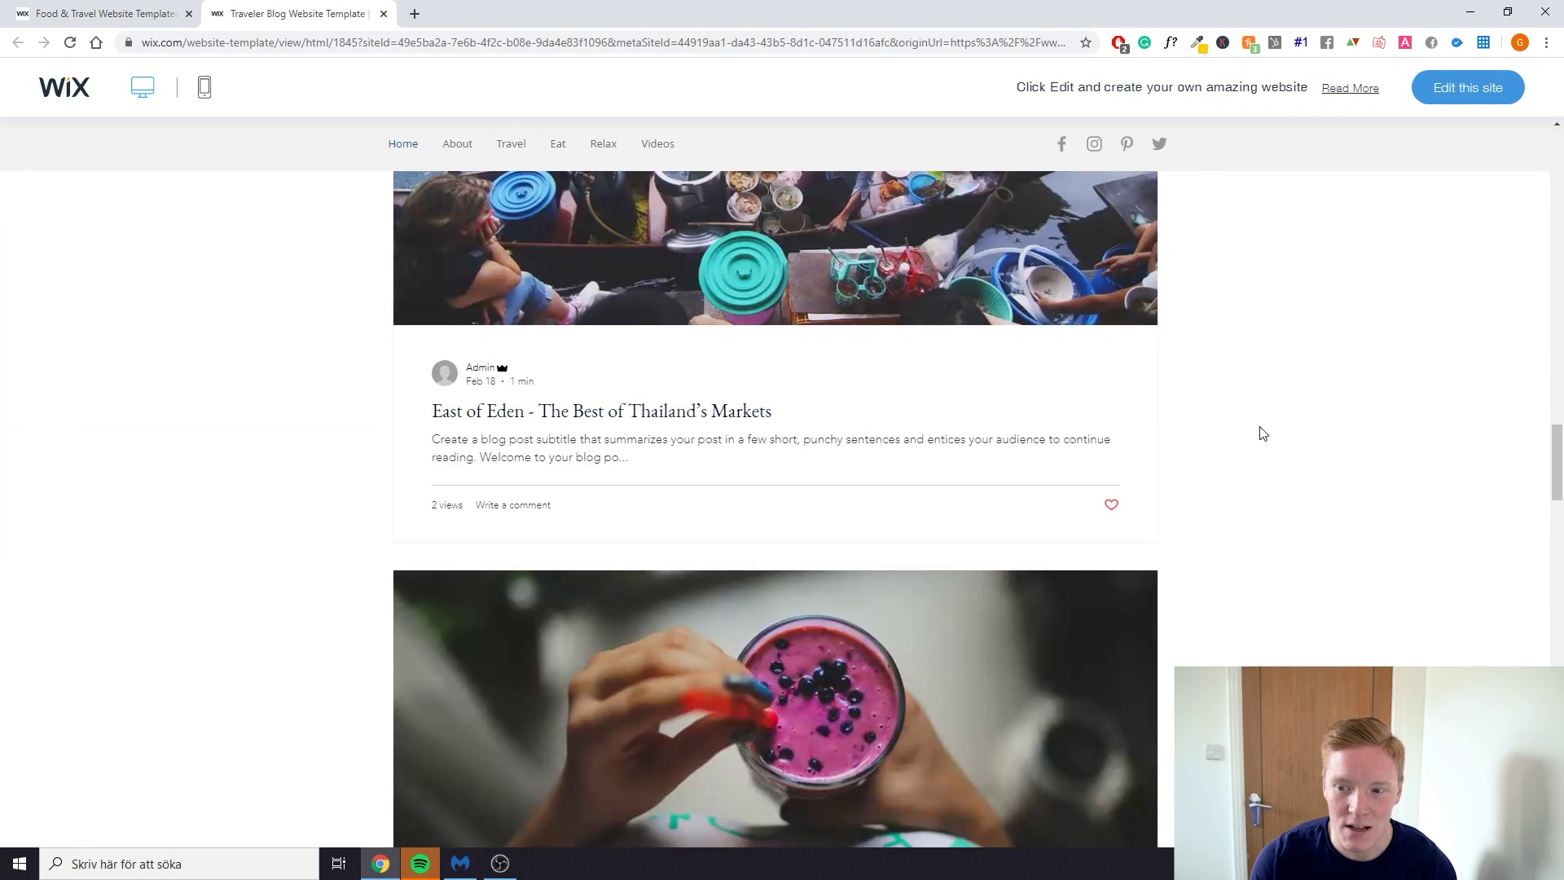
drag(1556, 462, 1557, 163)
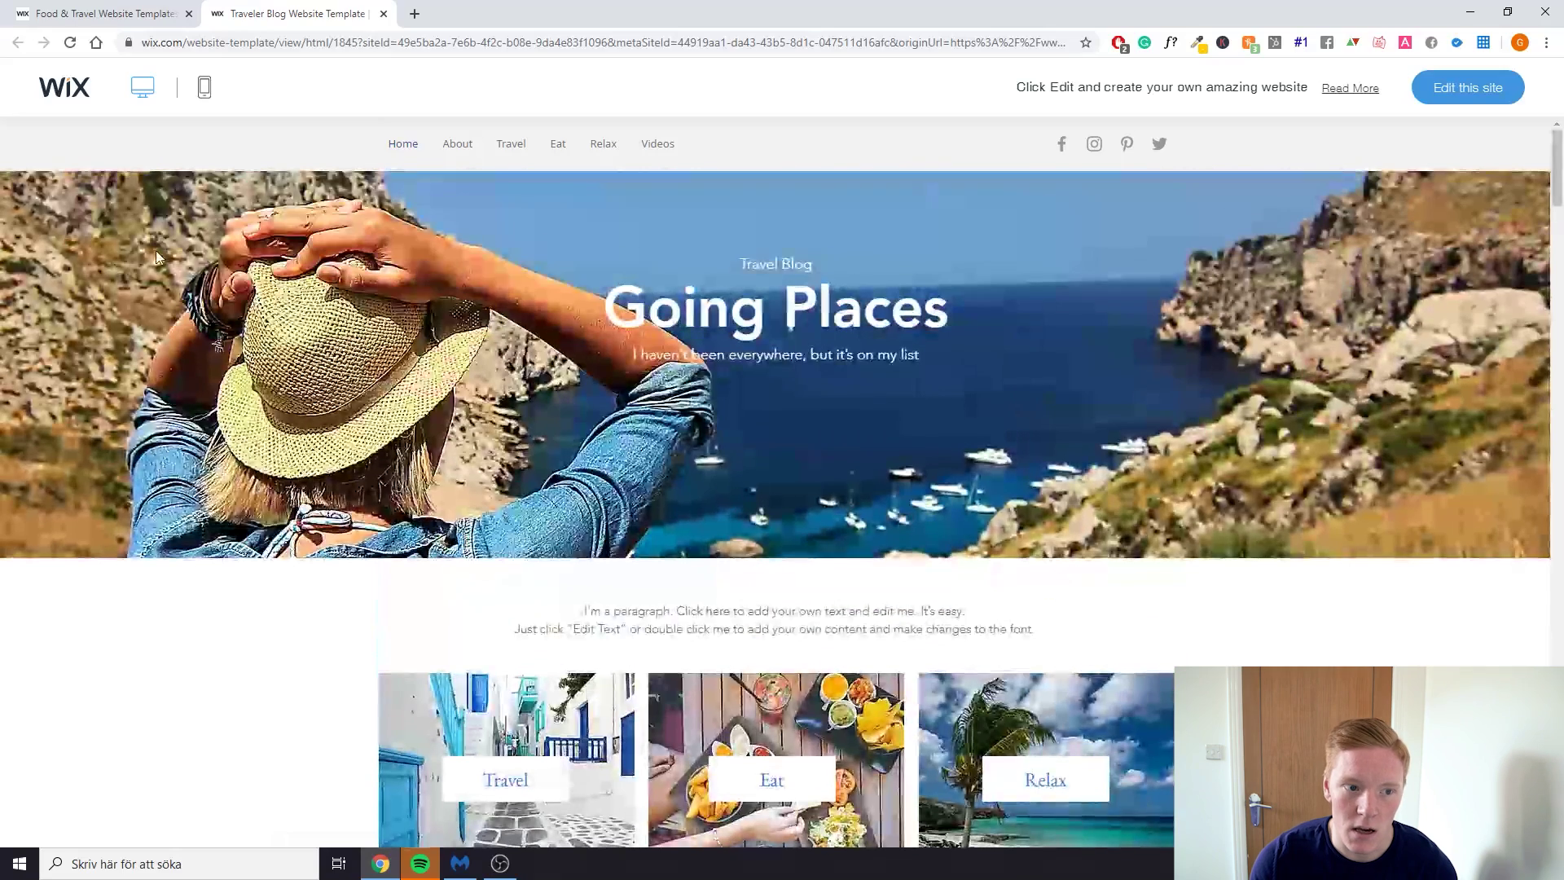
Examine the template's mobile version from its header to the blog posts and return to the desktop preview
click(205, 88)
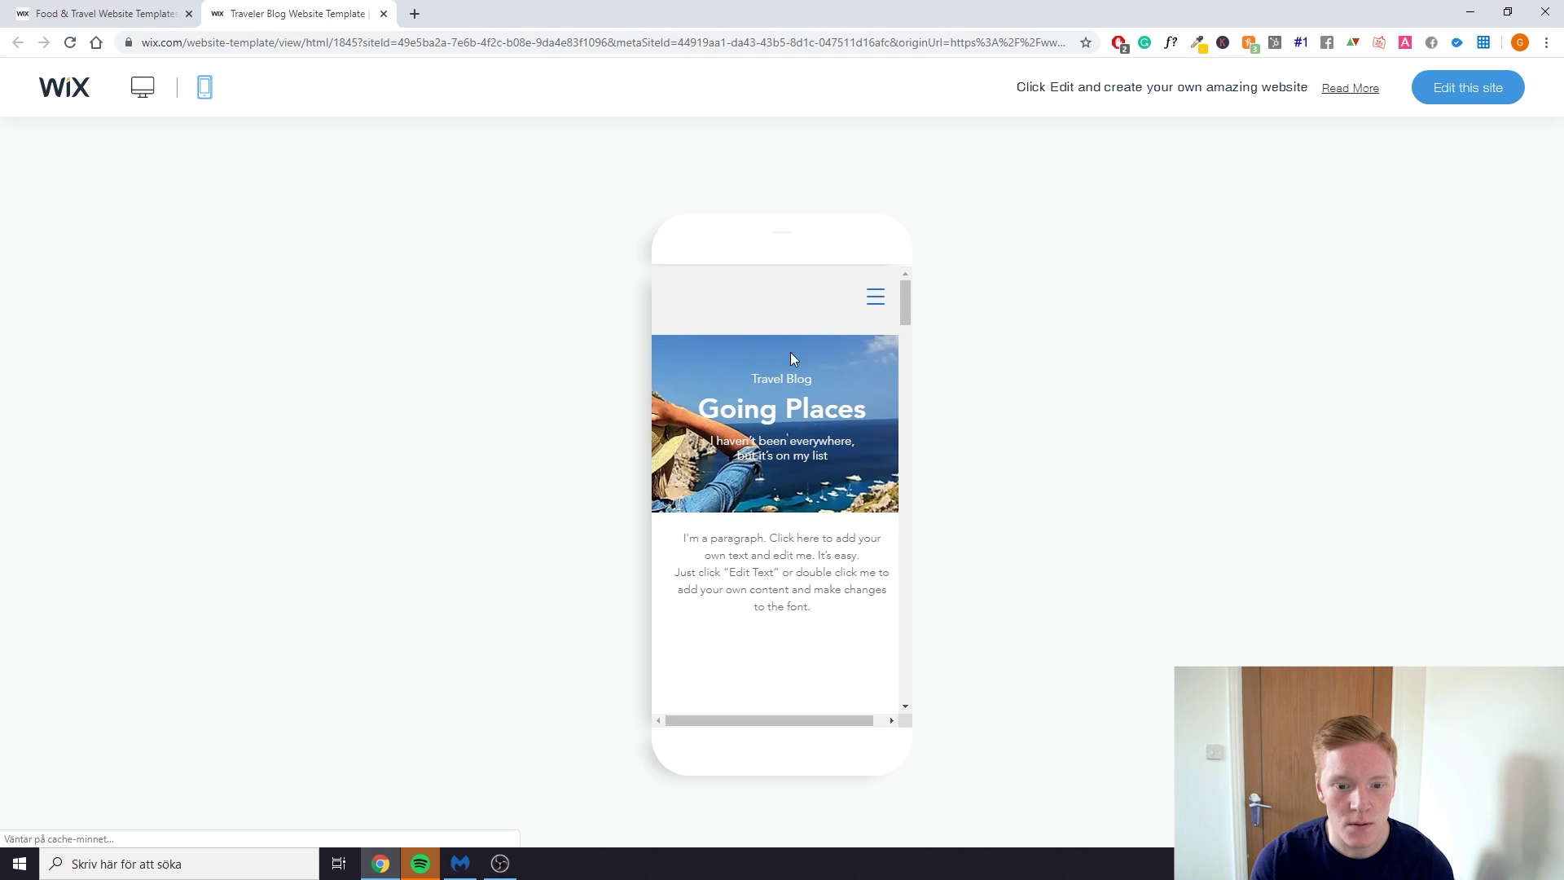
scroll(775, 420, down, 2)
scroll(775, 421, down, 10)
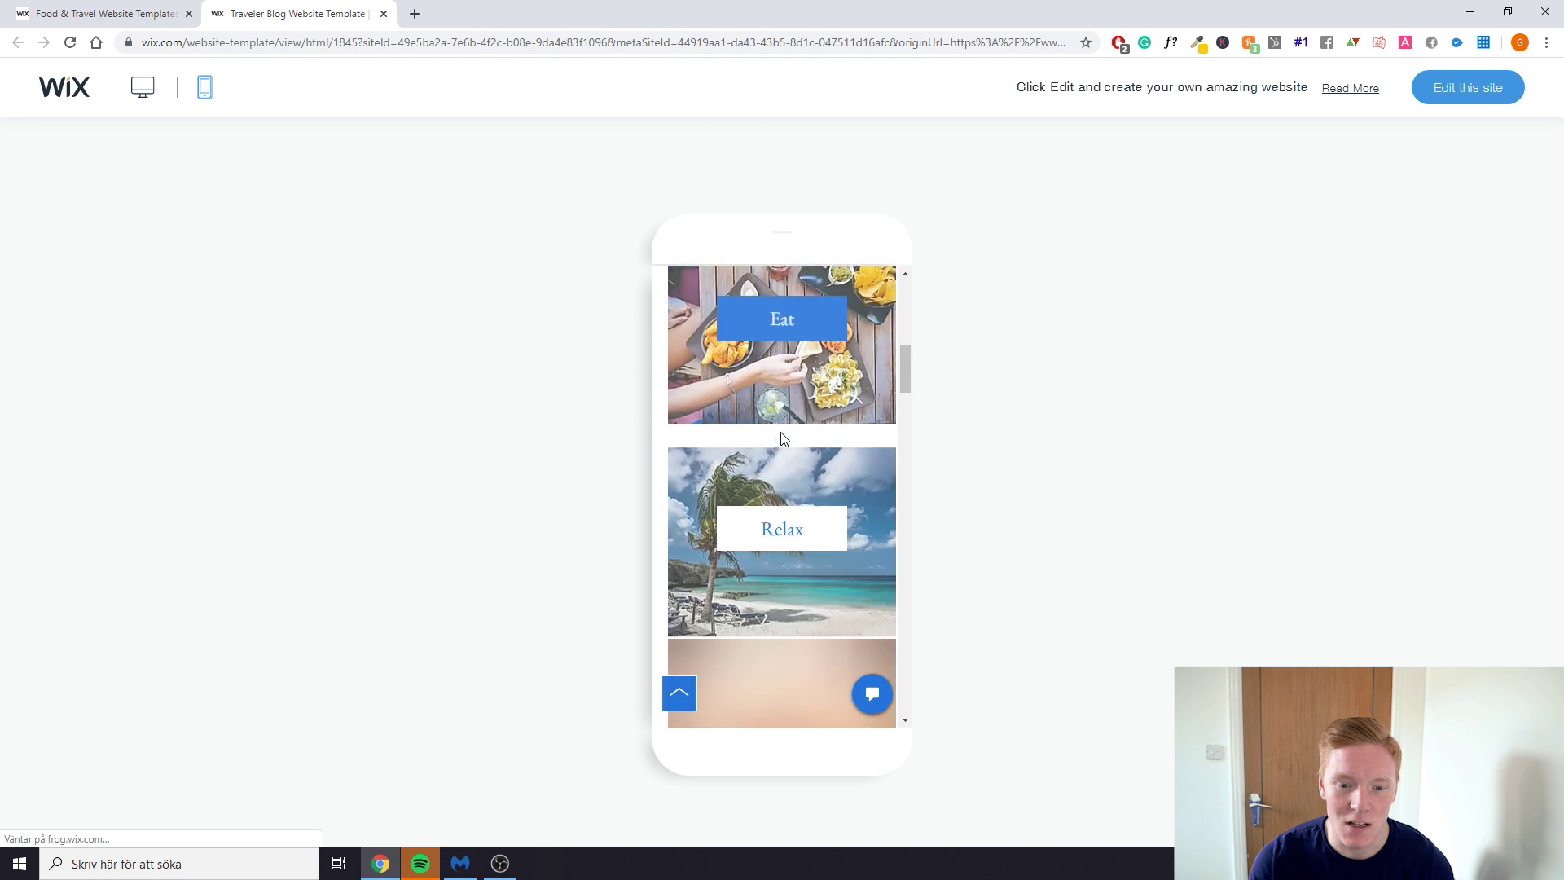
scroll(781, 440, down, 10)
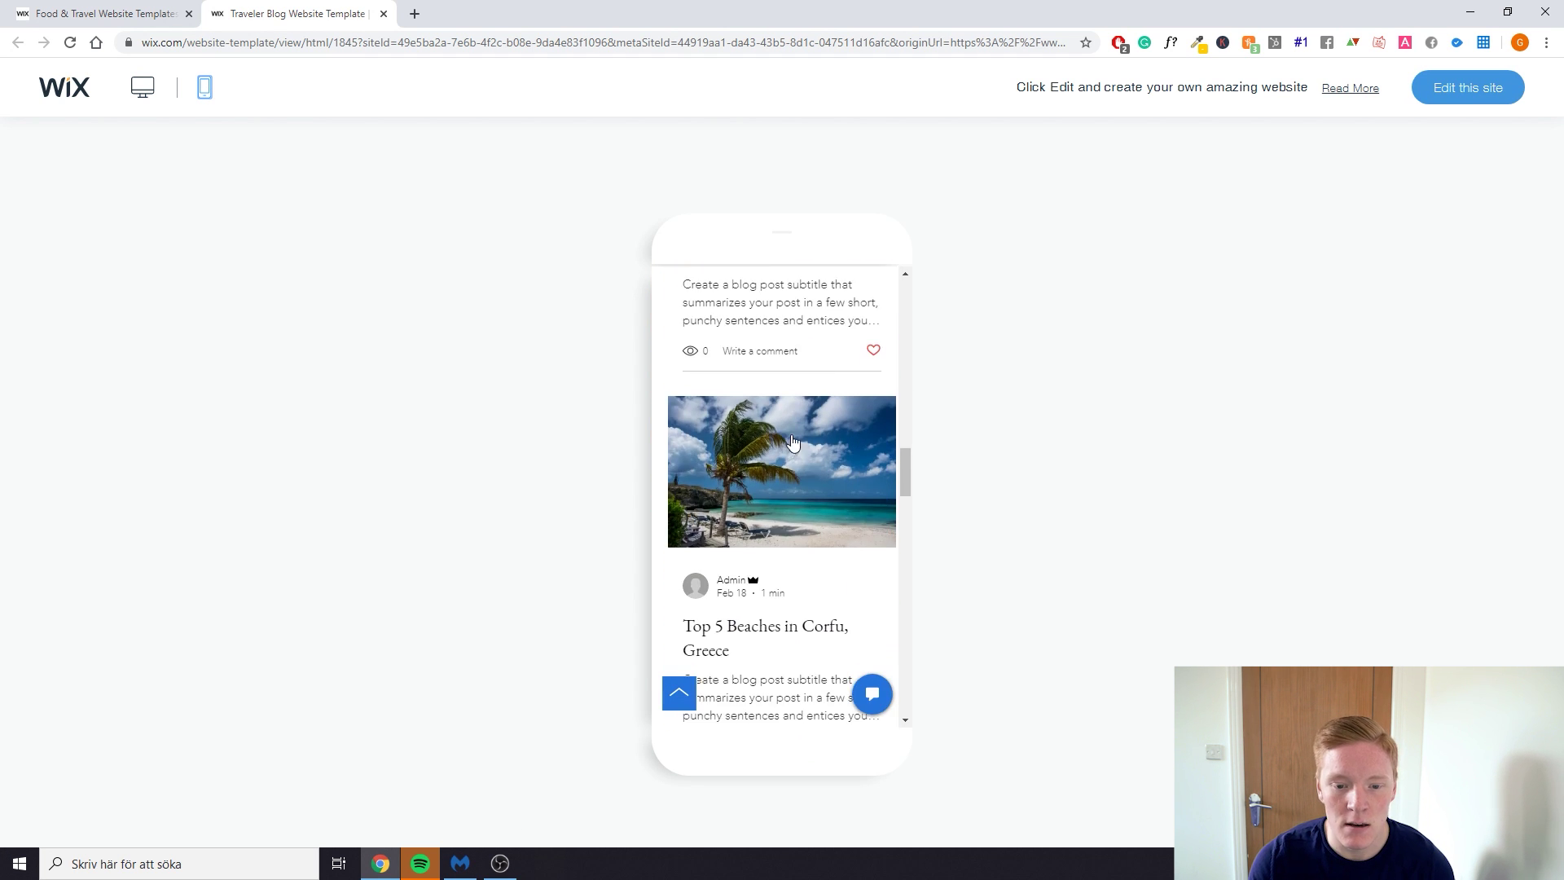
drag(906, 517, 905, 305)
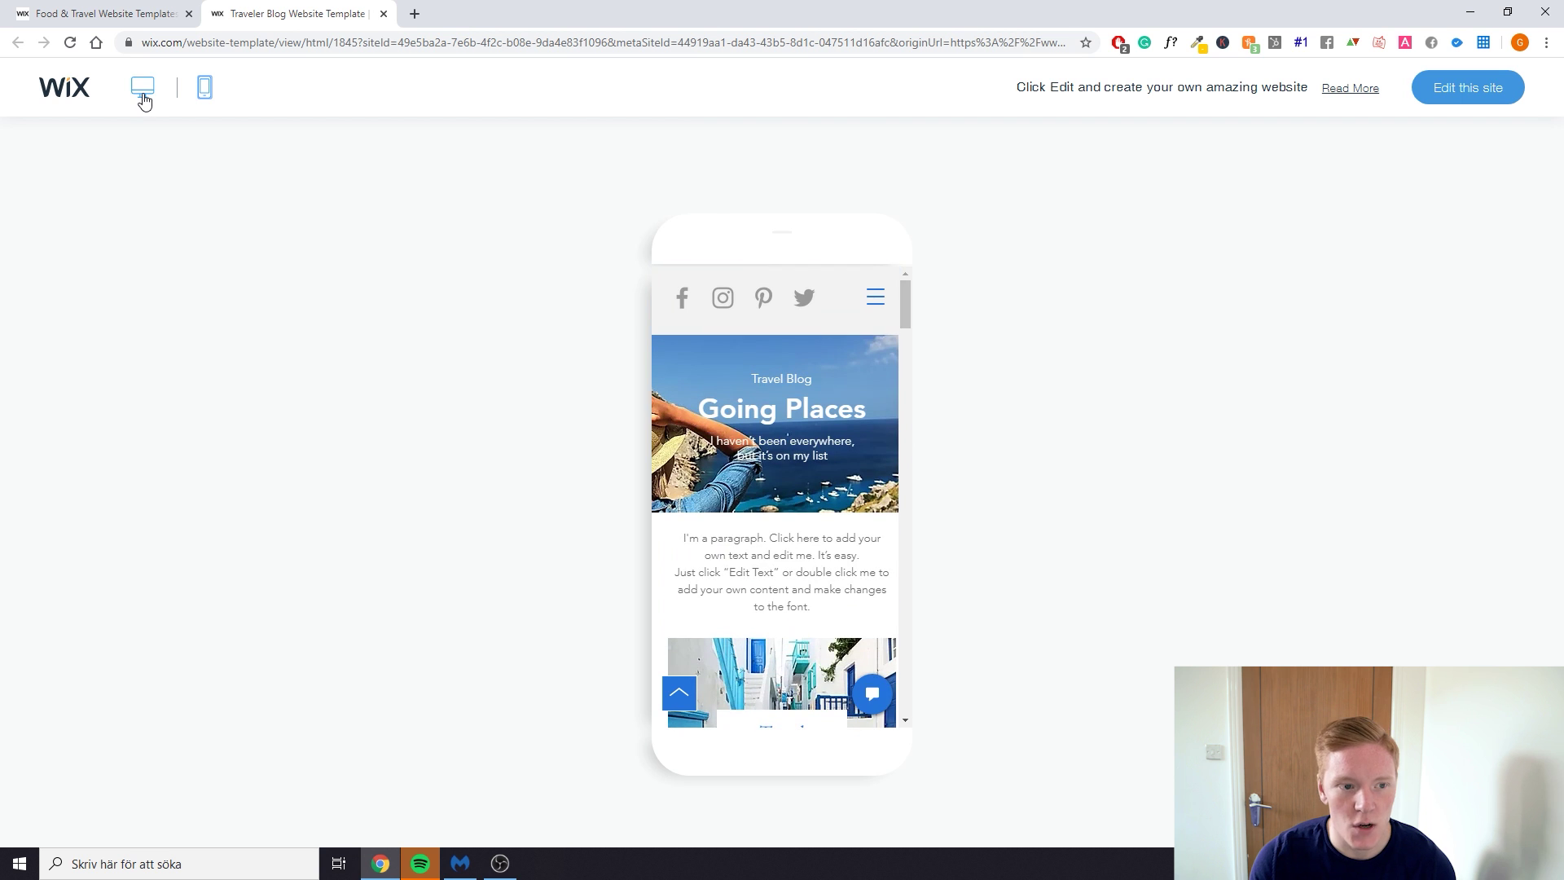
click(143, 89)
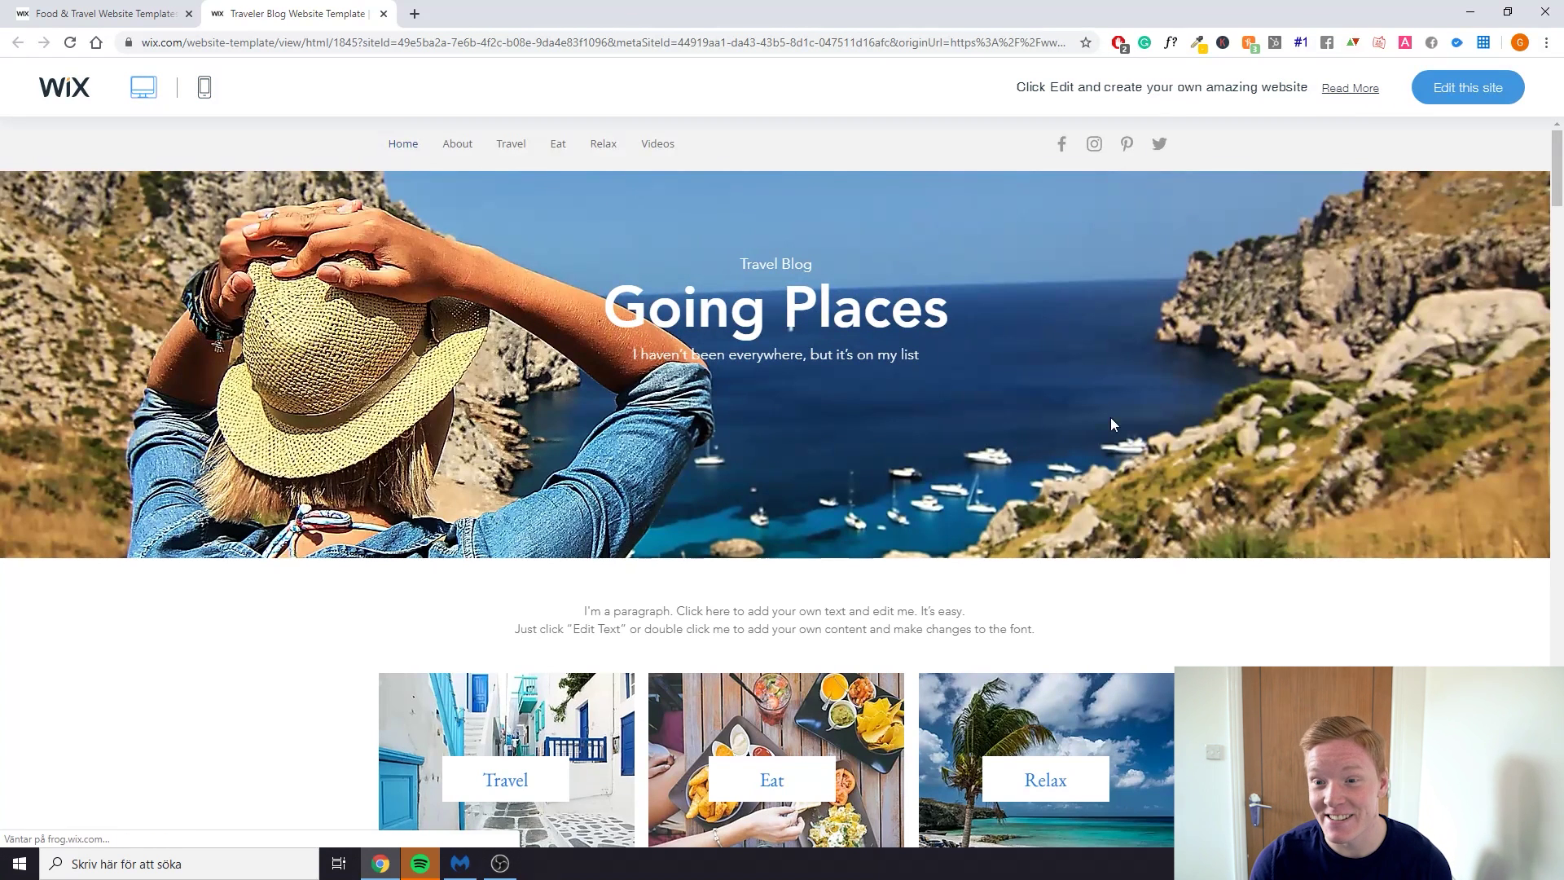
Open the Traveler Blog template for editing, closing its preview page and the getting-started introduction
click(1451, 97)
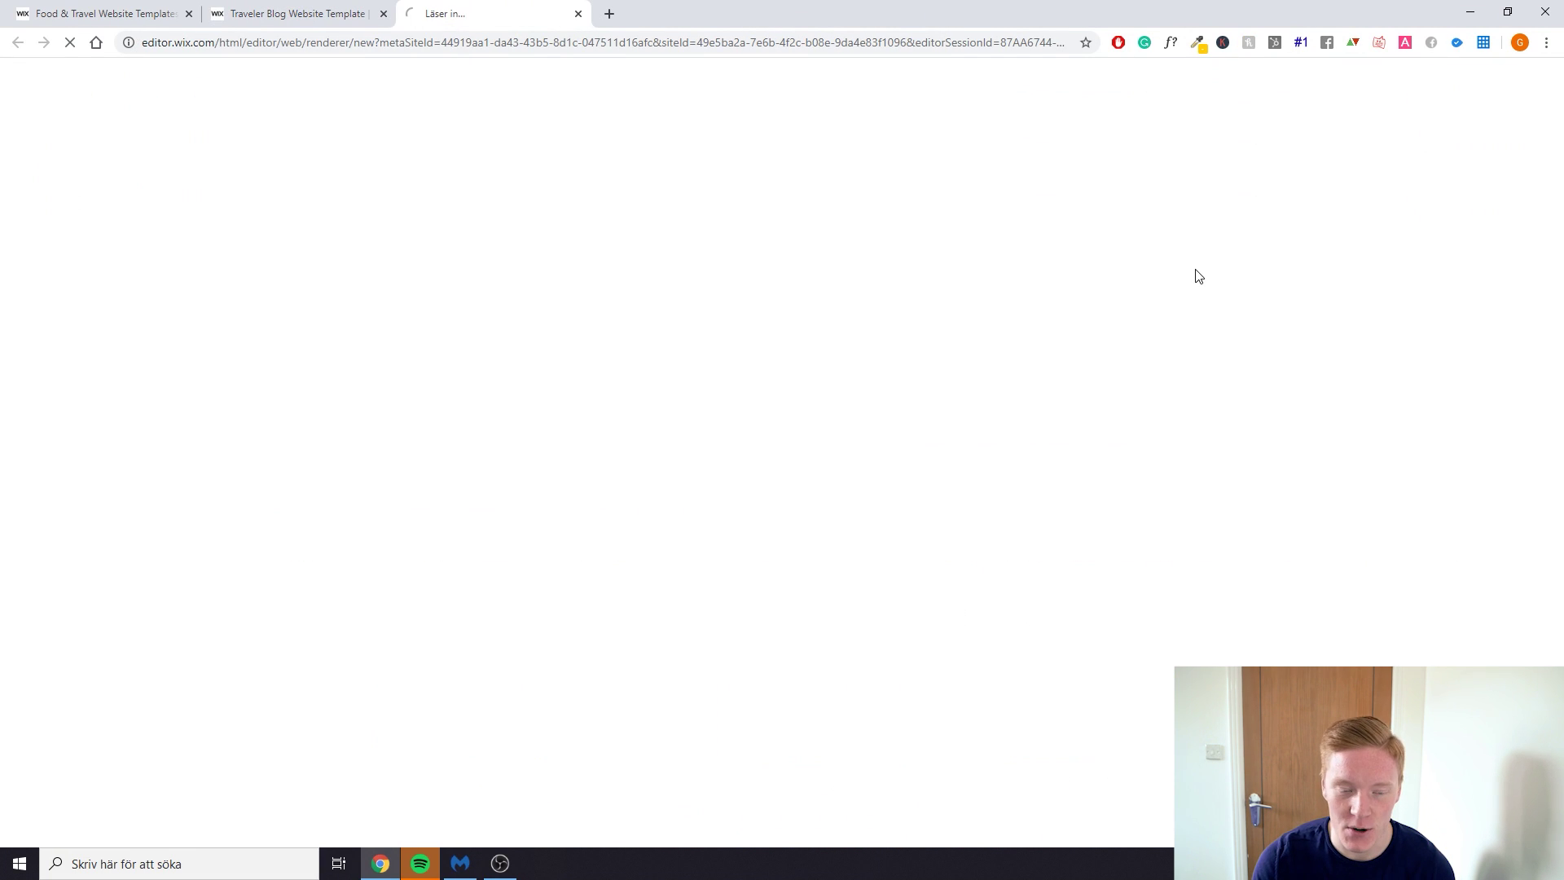
click(383, 14)
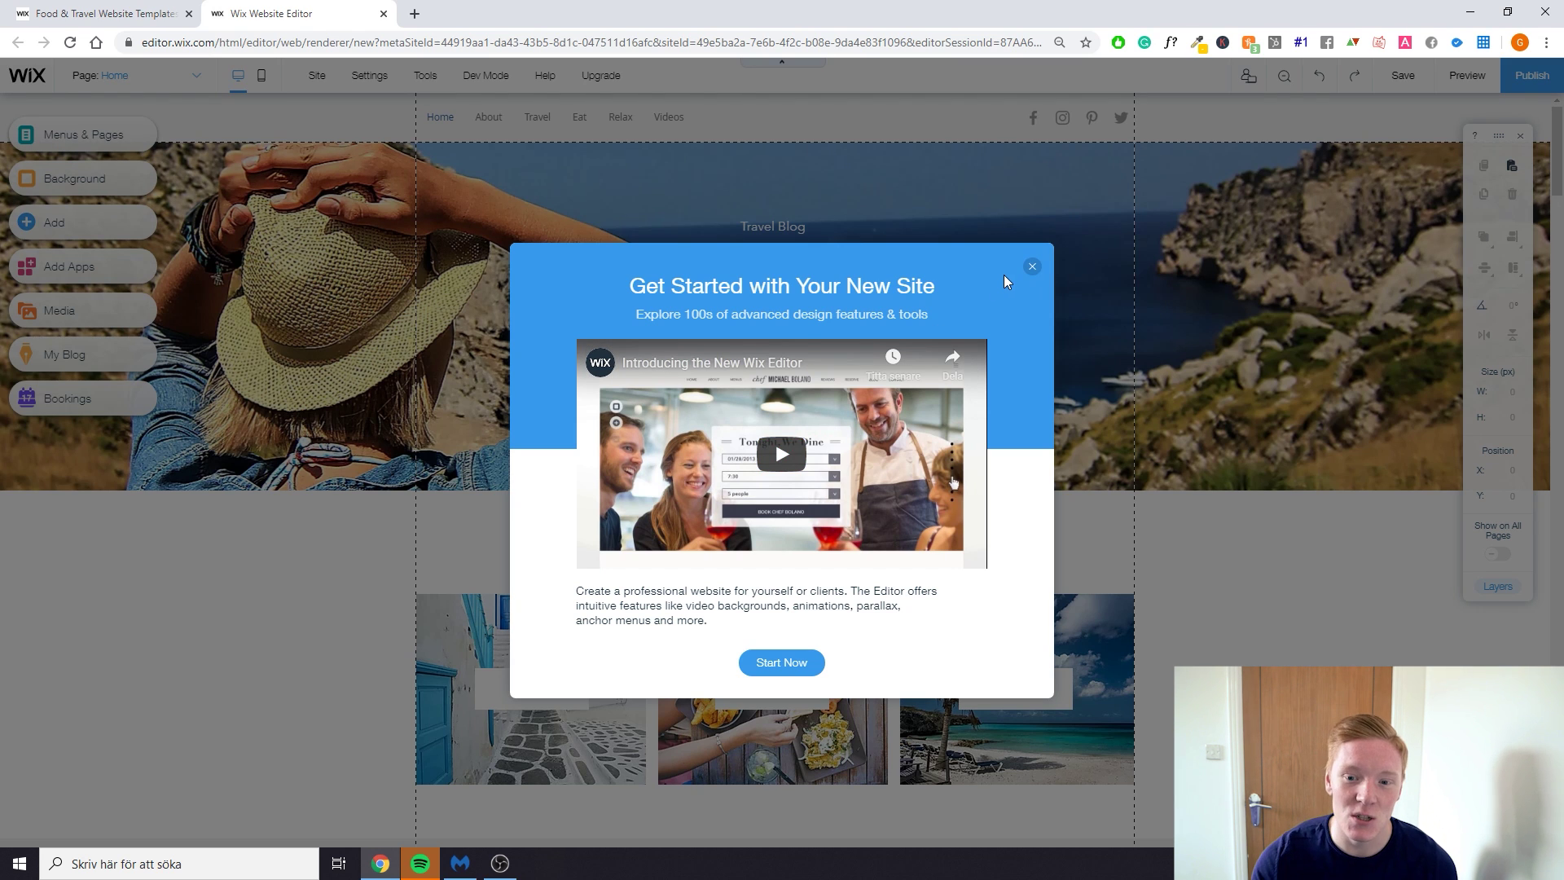
click(1032, 266)
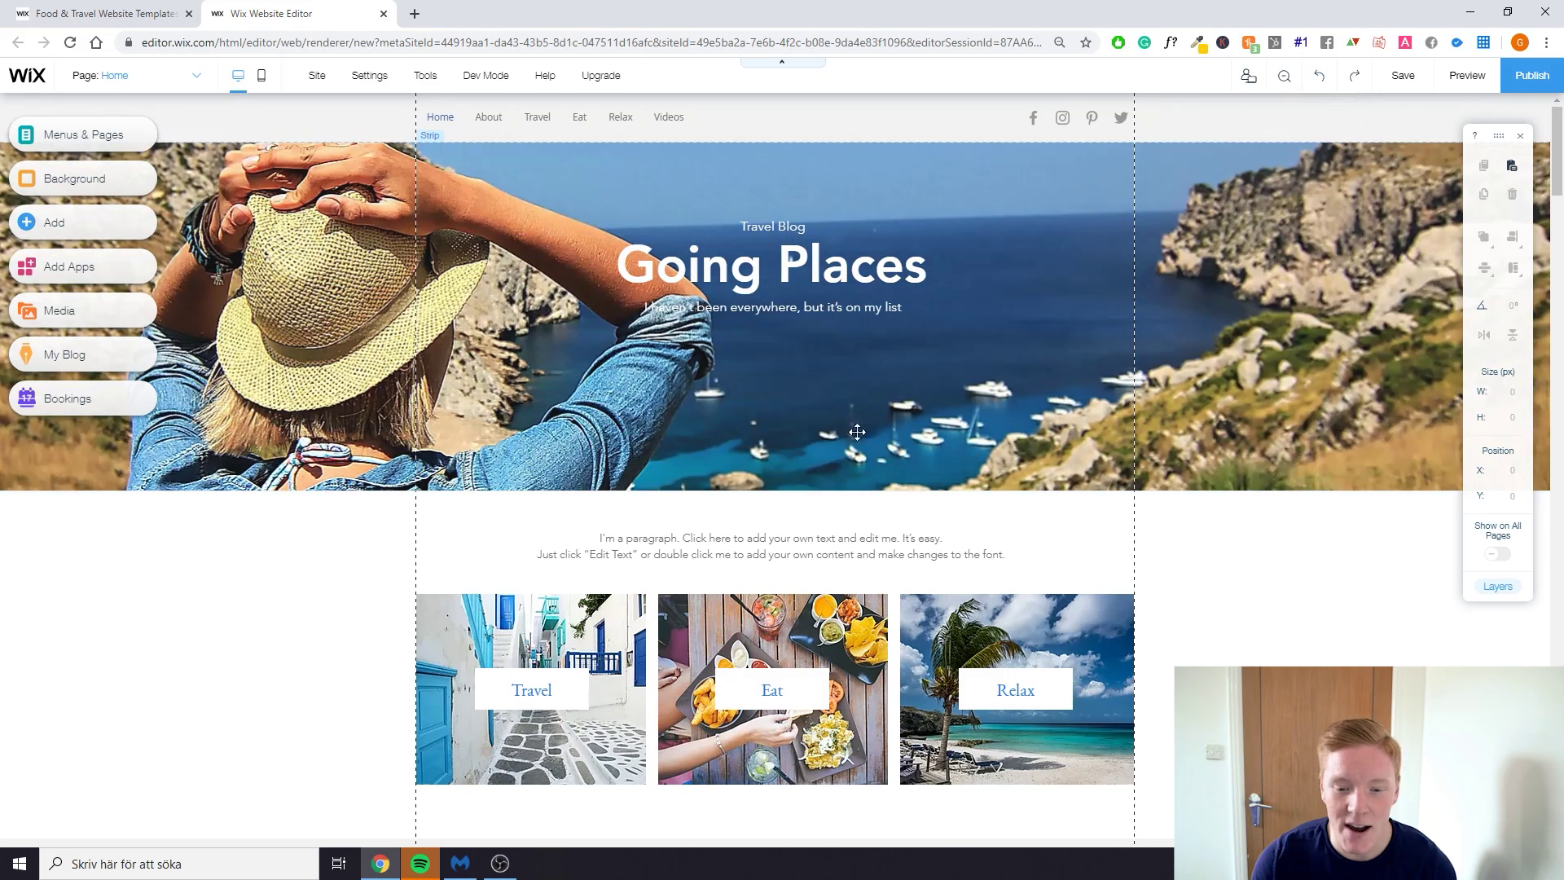
Open the image chooser for the header strip's background and look through the Media from Wix, Shutterstock and Unsplash collections
scroll(852, 404, down, 3)
scroll(937, 359, up, 3)
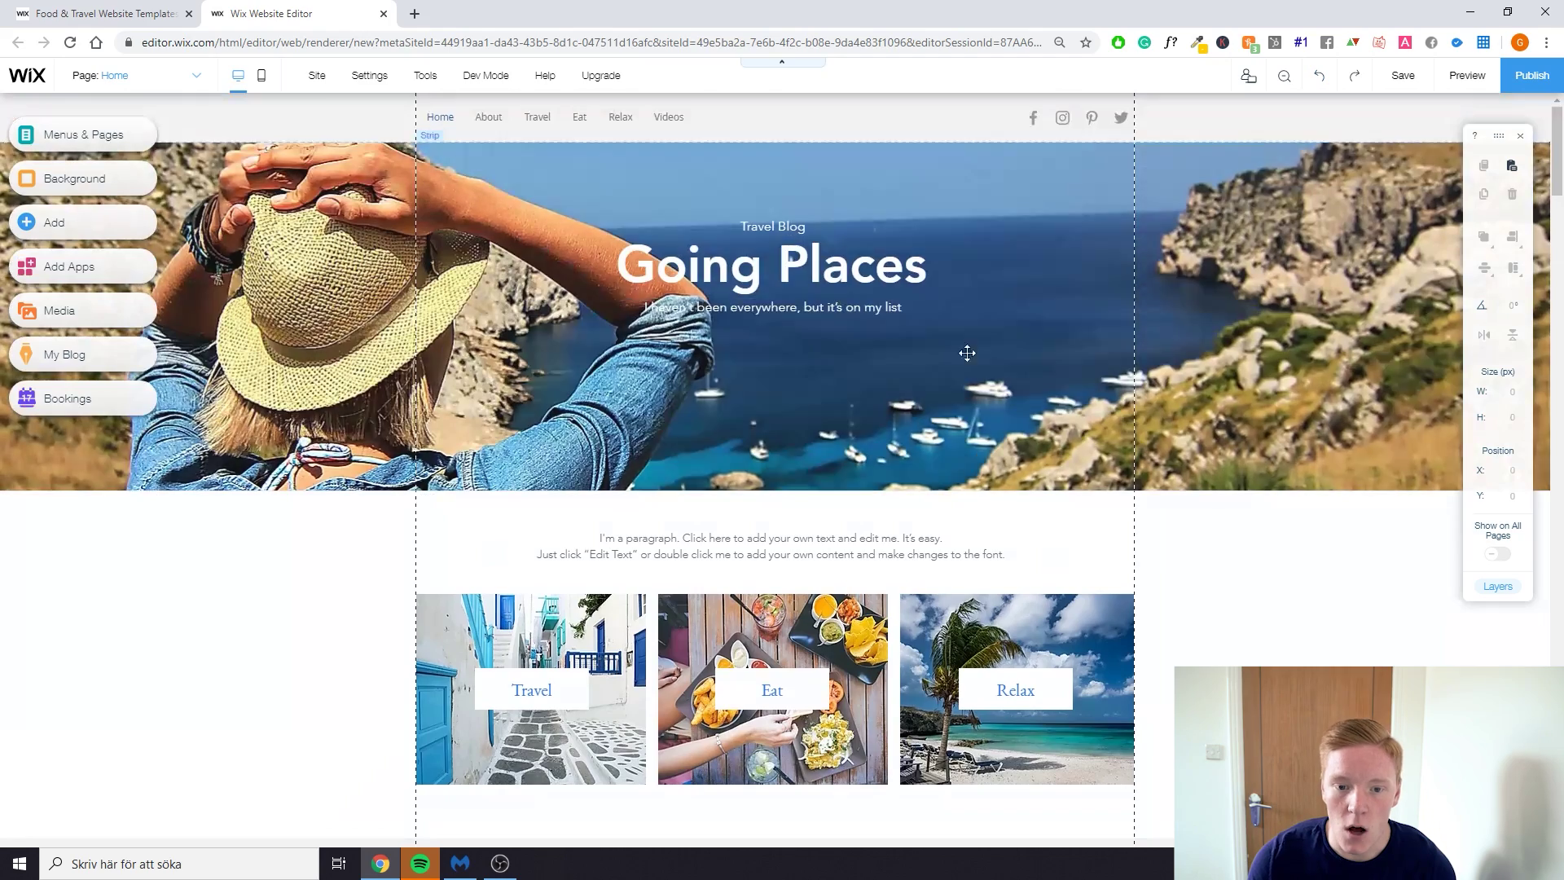
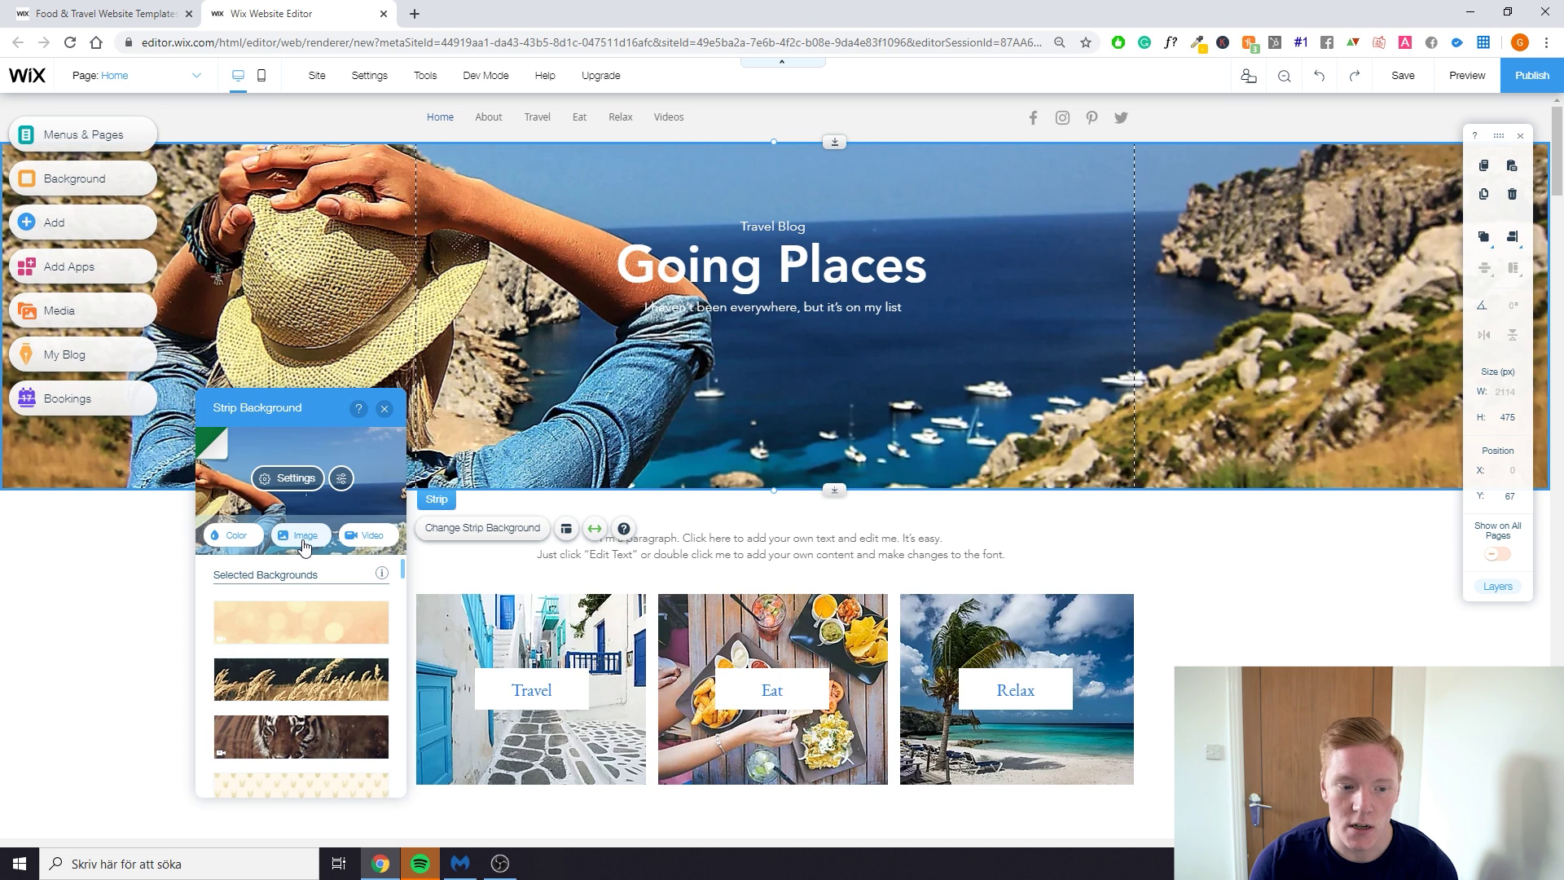
click(303, 539)
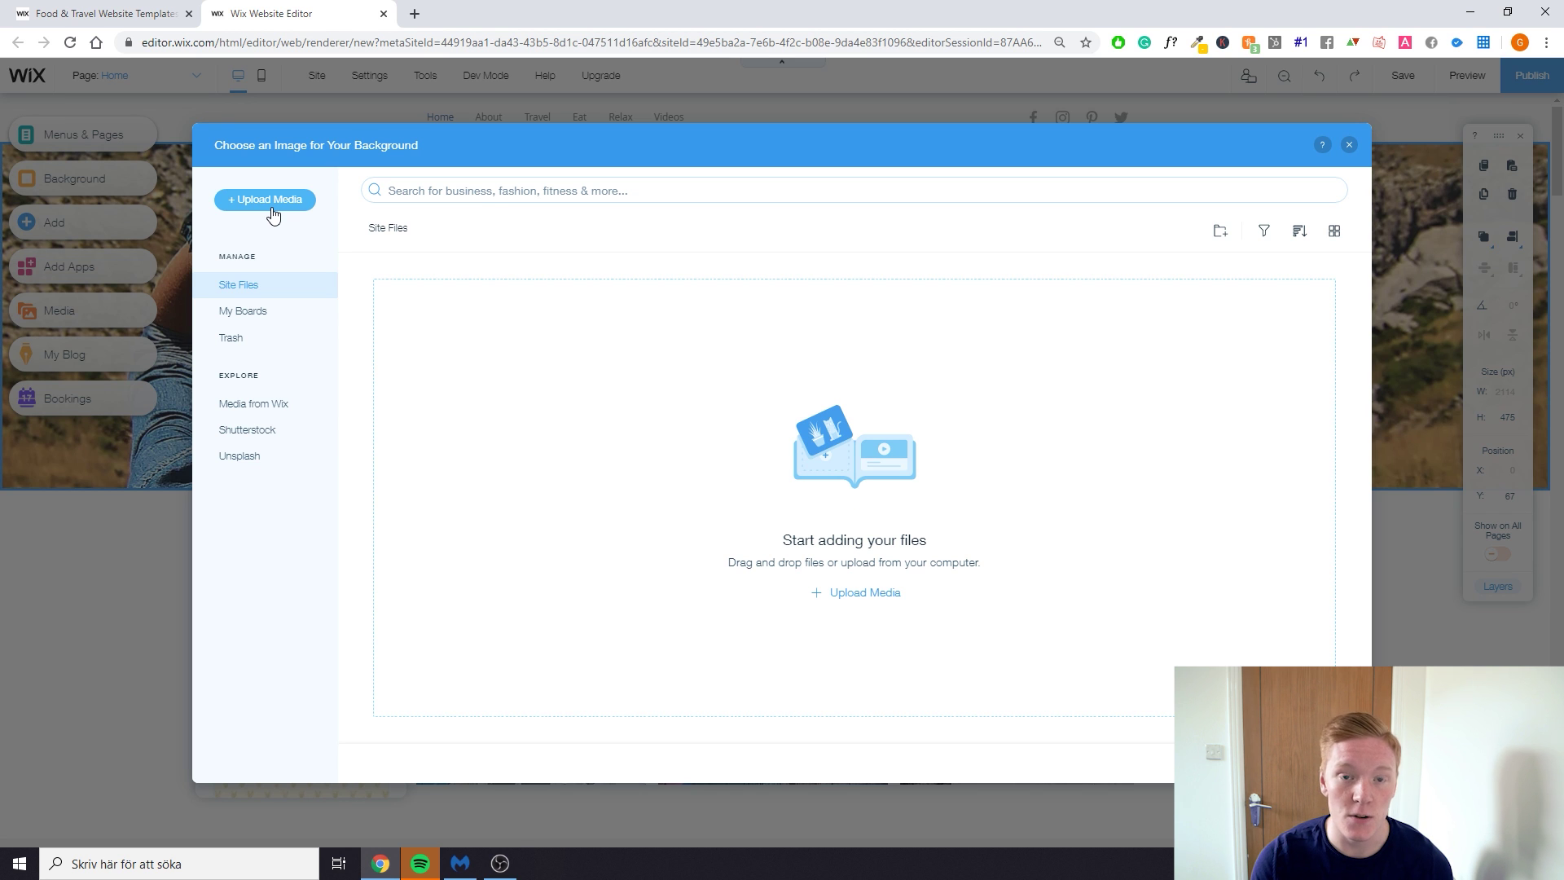
click(291, 415)
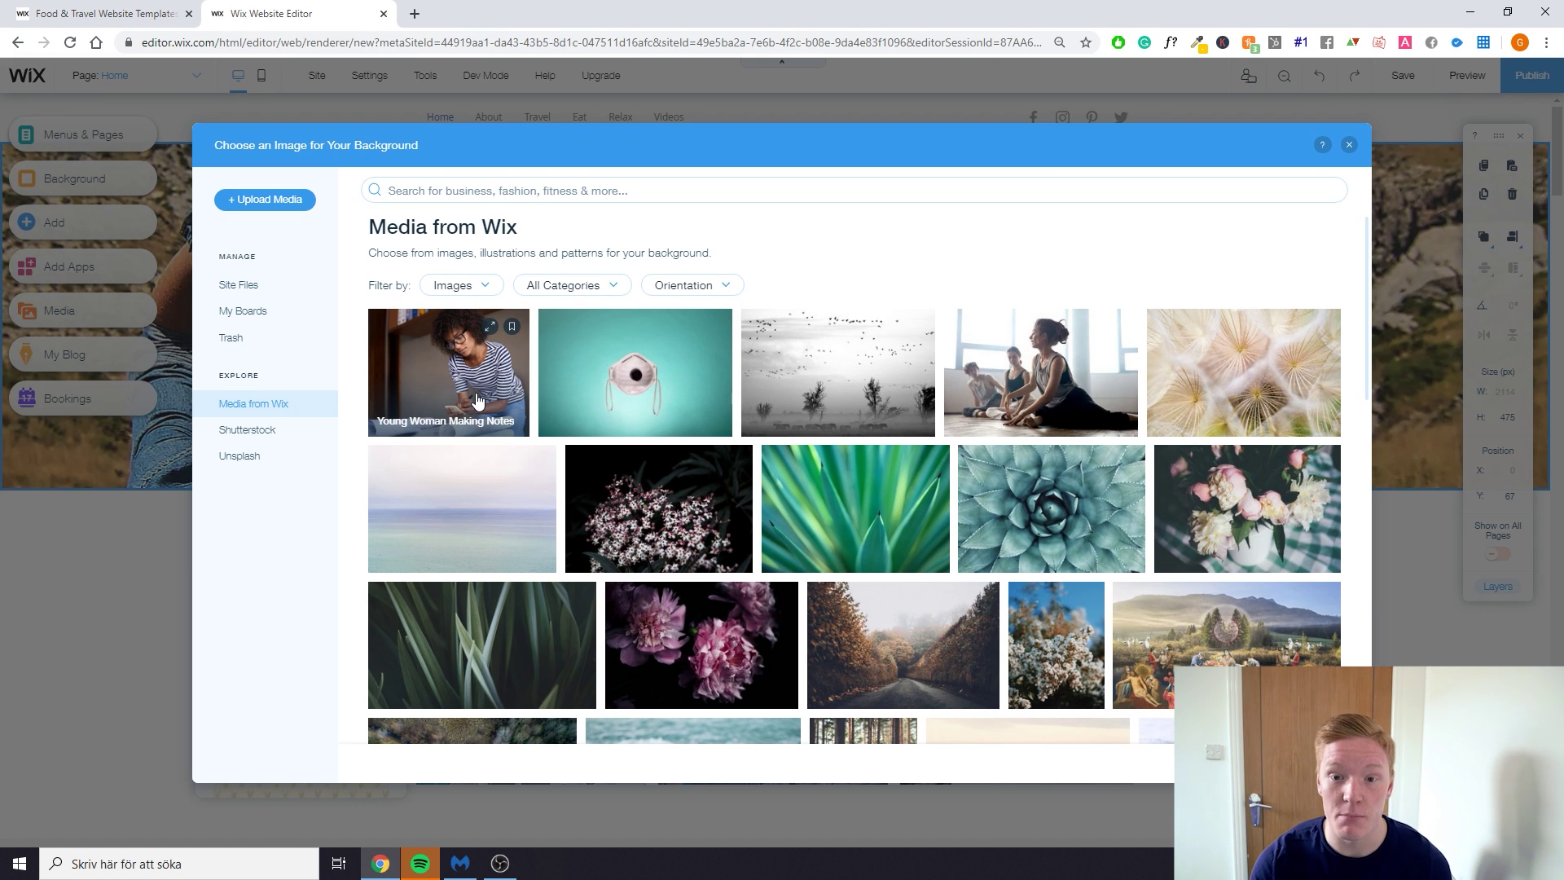
click(291, 433)
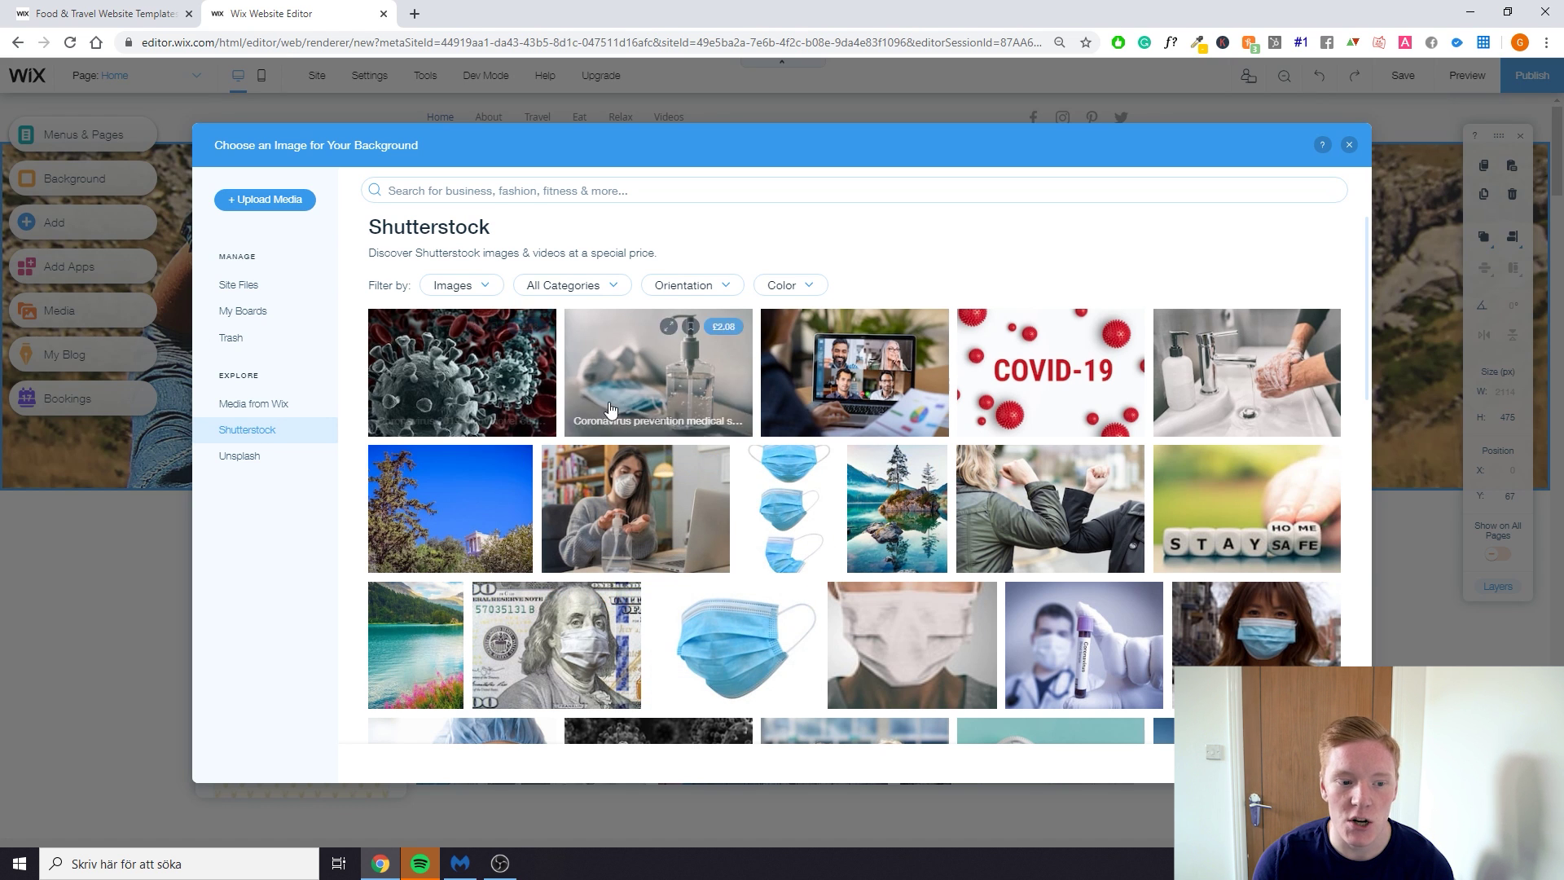
click(244, 456)
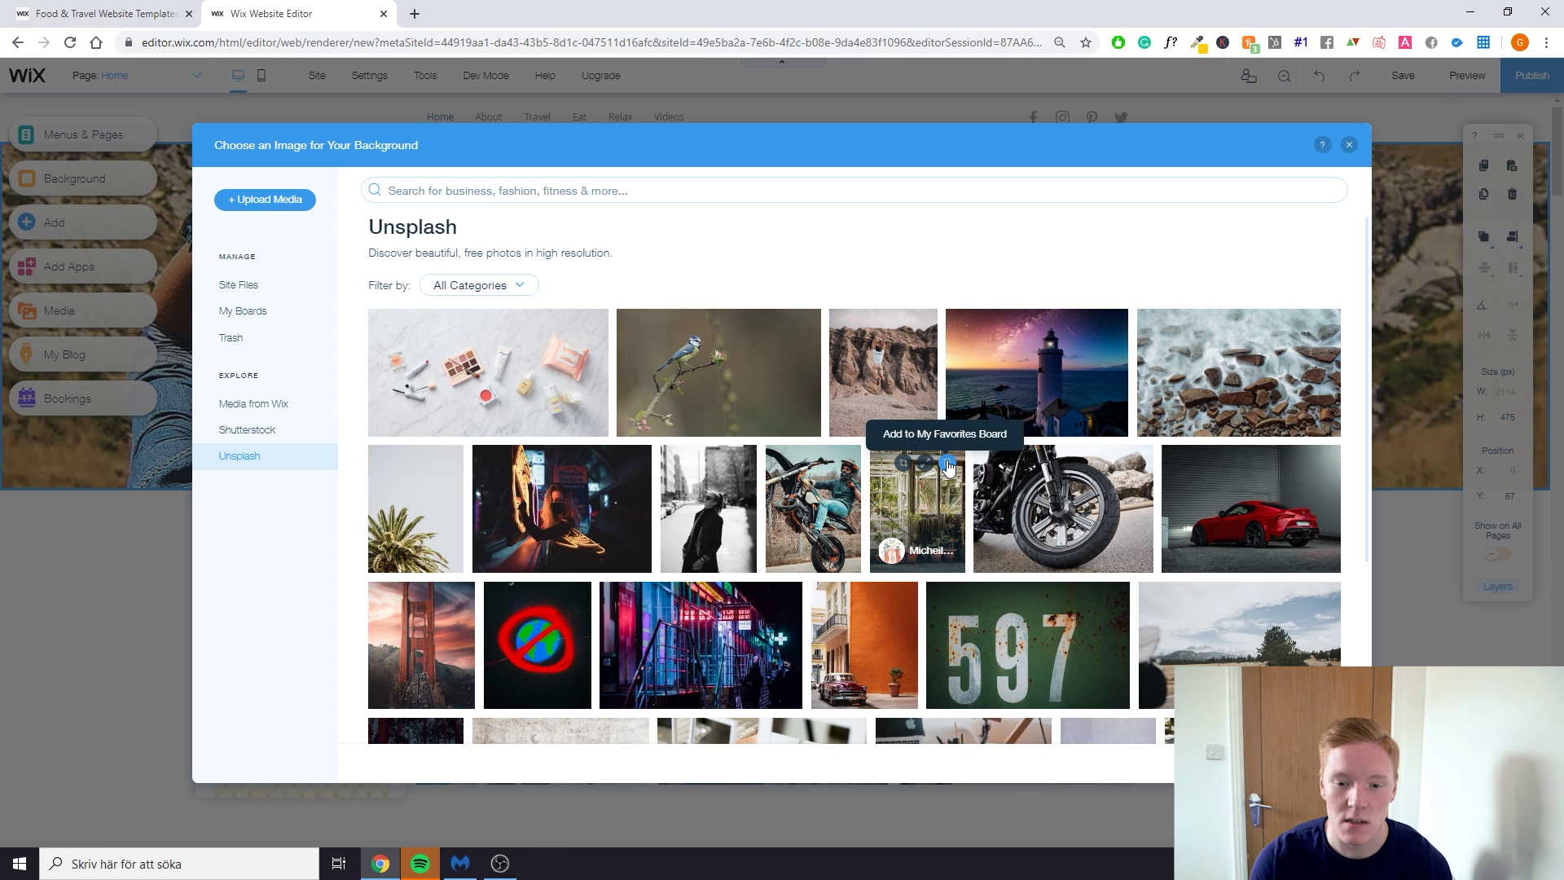
Search Unsplash for "travel" and set the photo of a photographer among hot-air balloons as the header strip's background
click(624, 195)
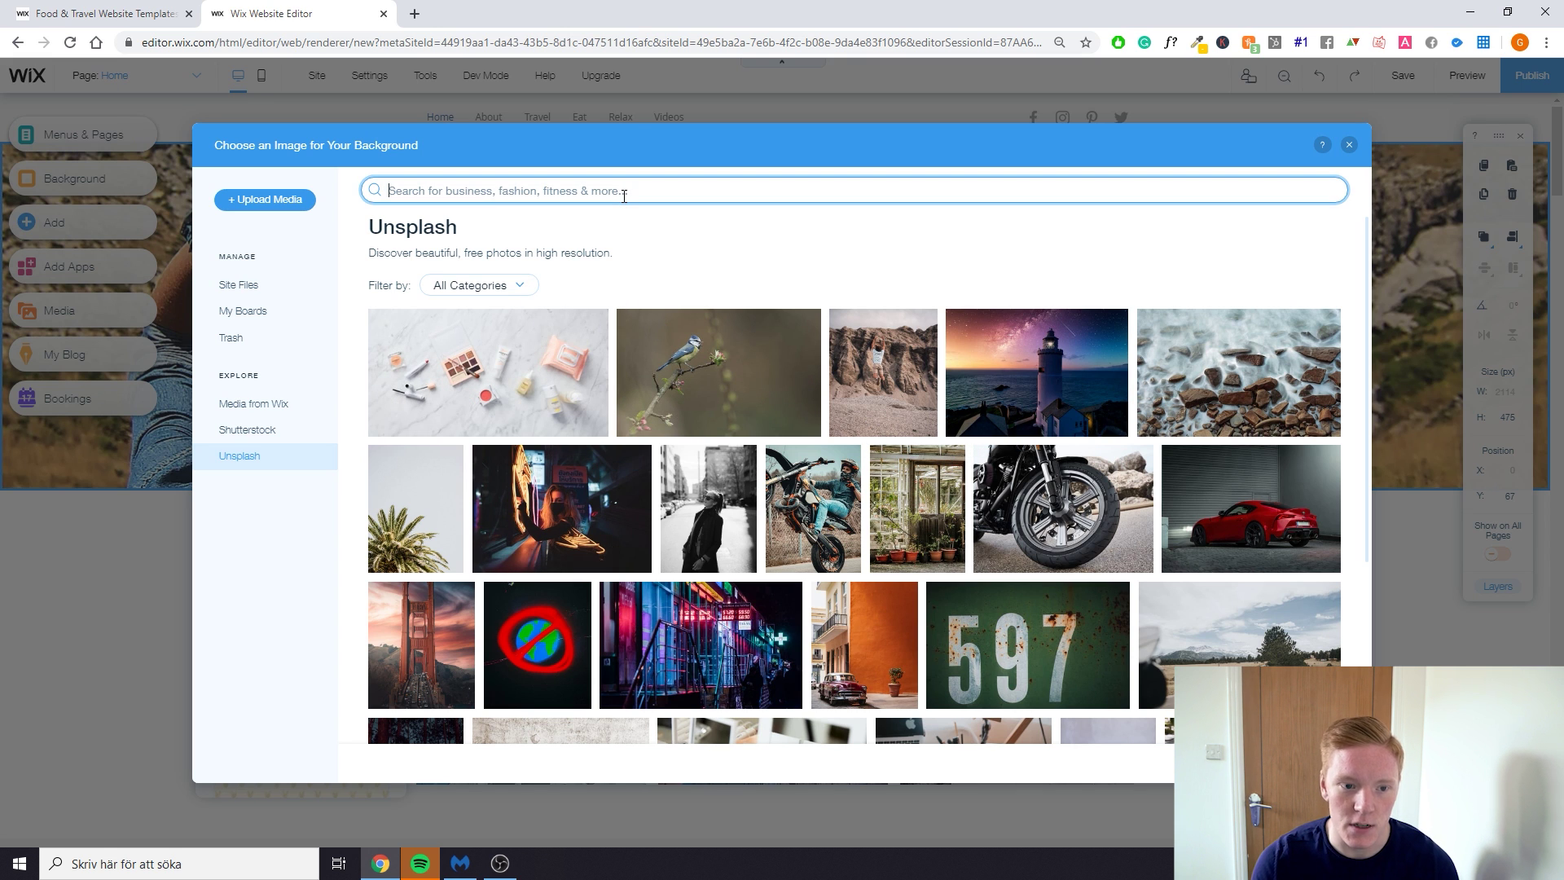
text(tra)
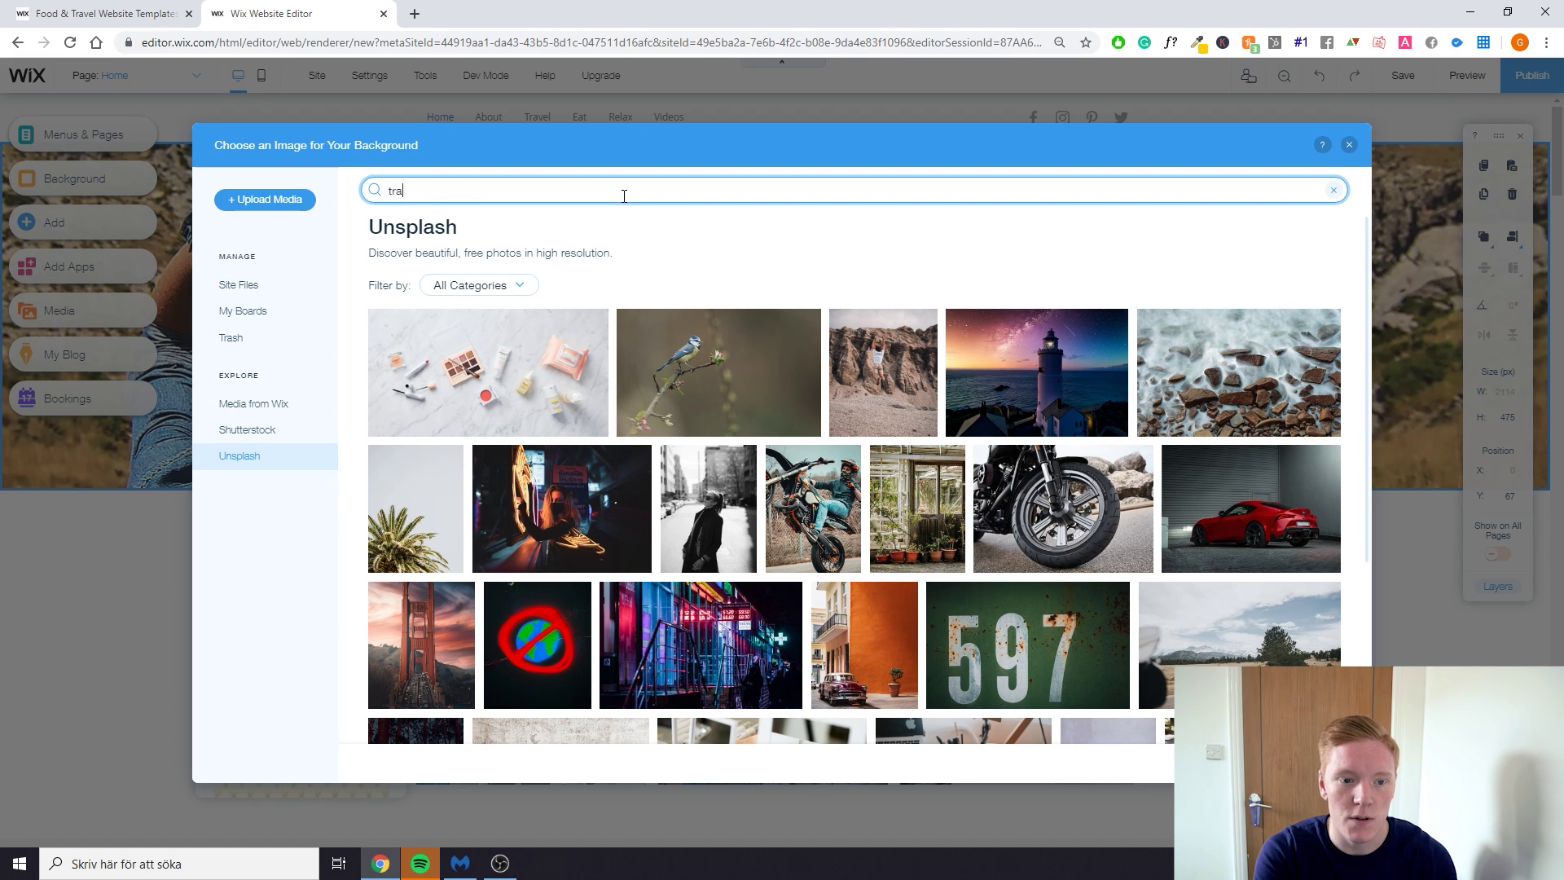
text(vel)
key(Return)
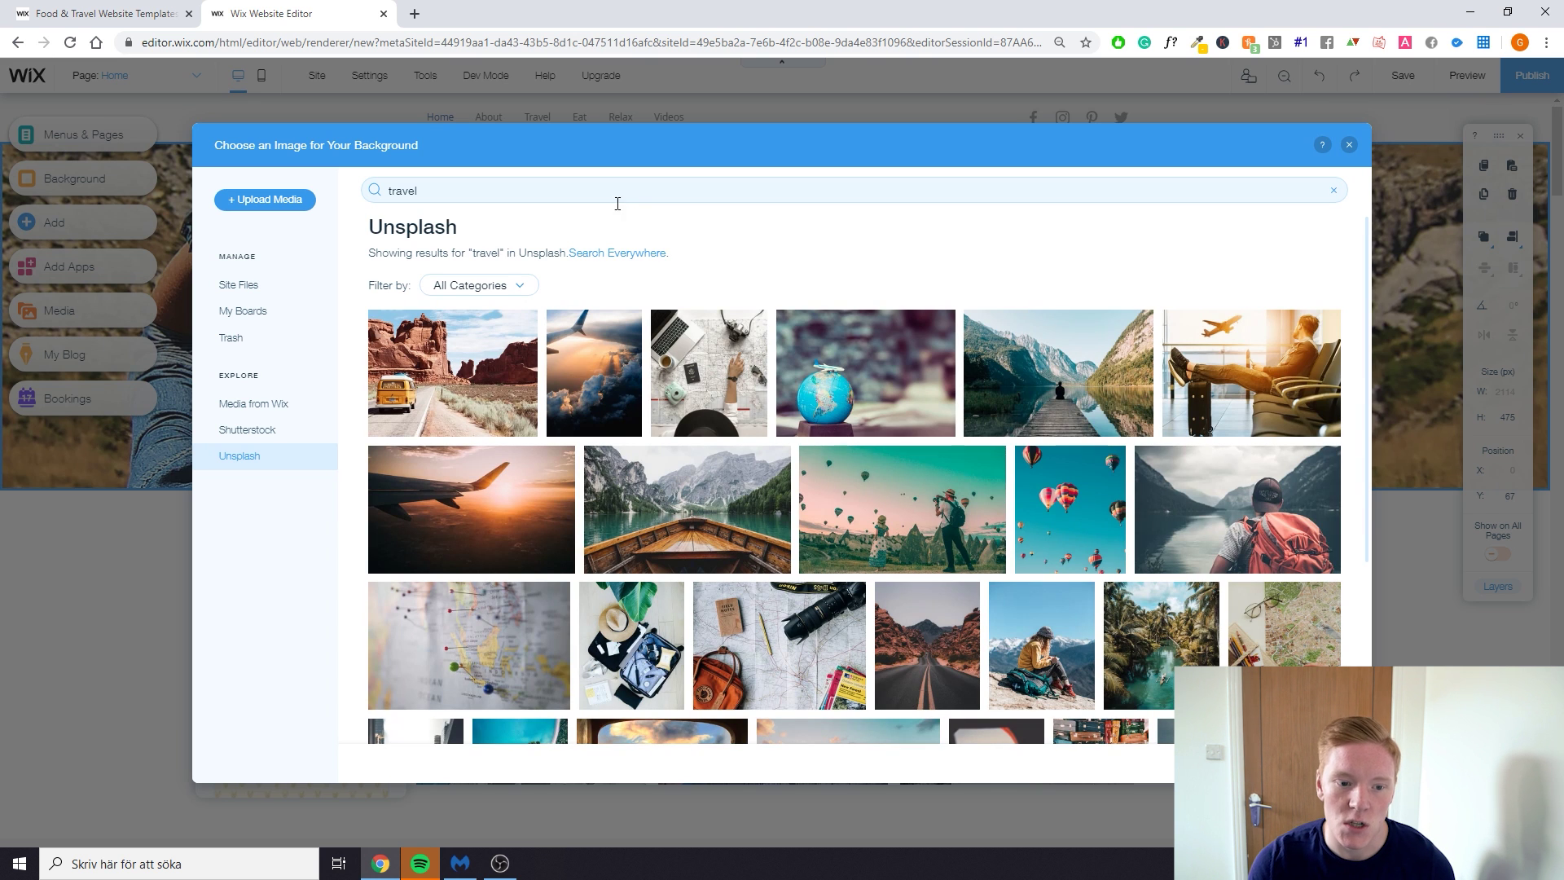
mouse_move(1001, 389)
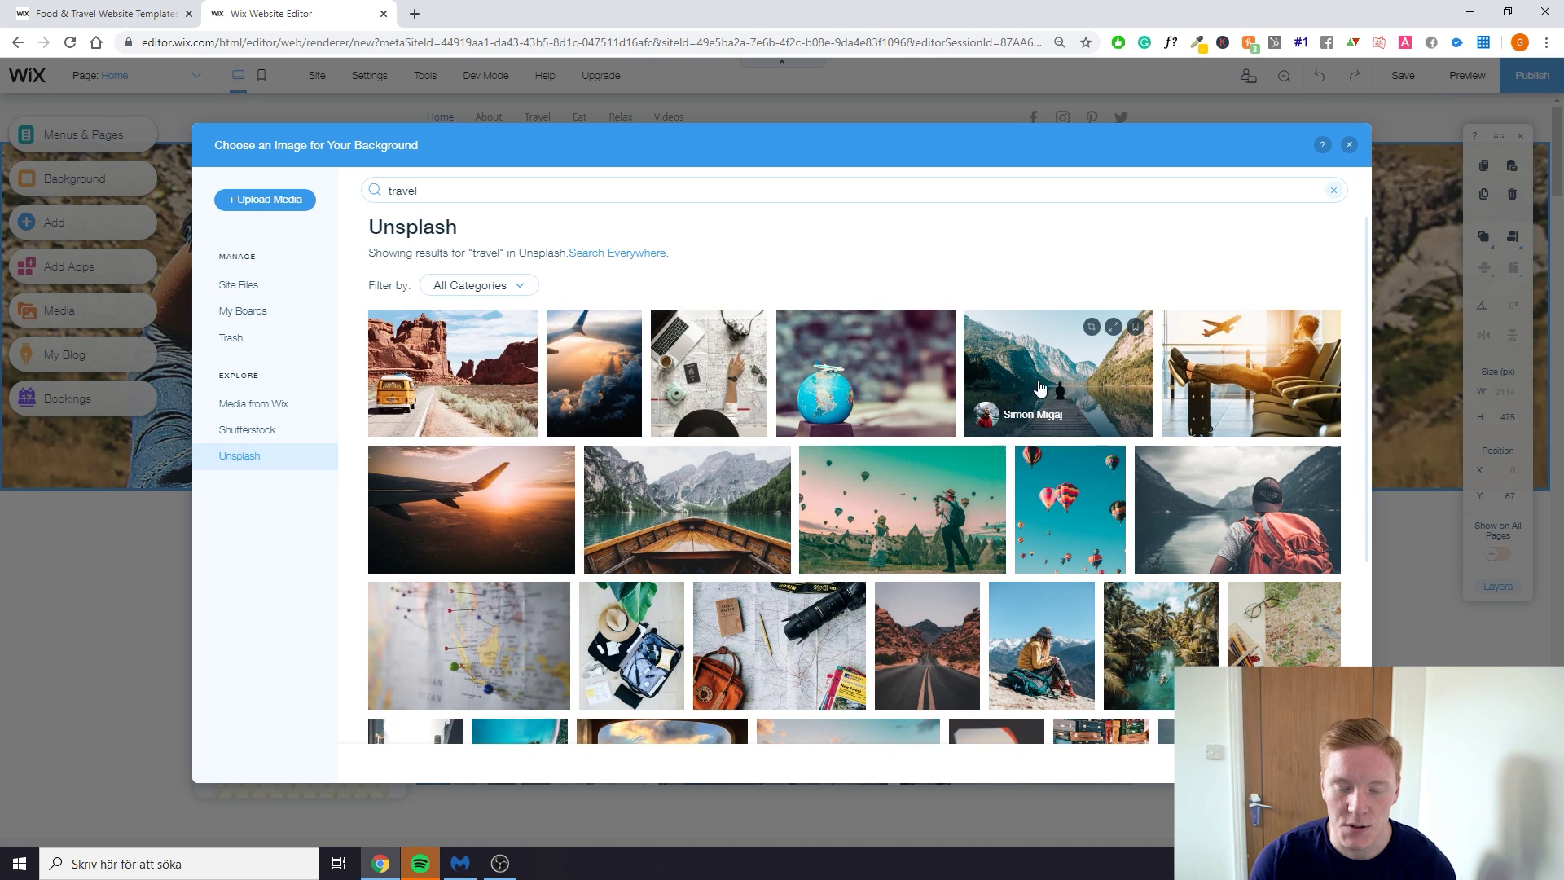
mouse_move(903, 505)
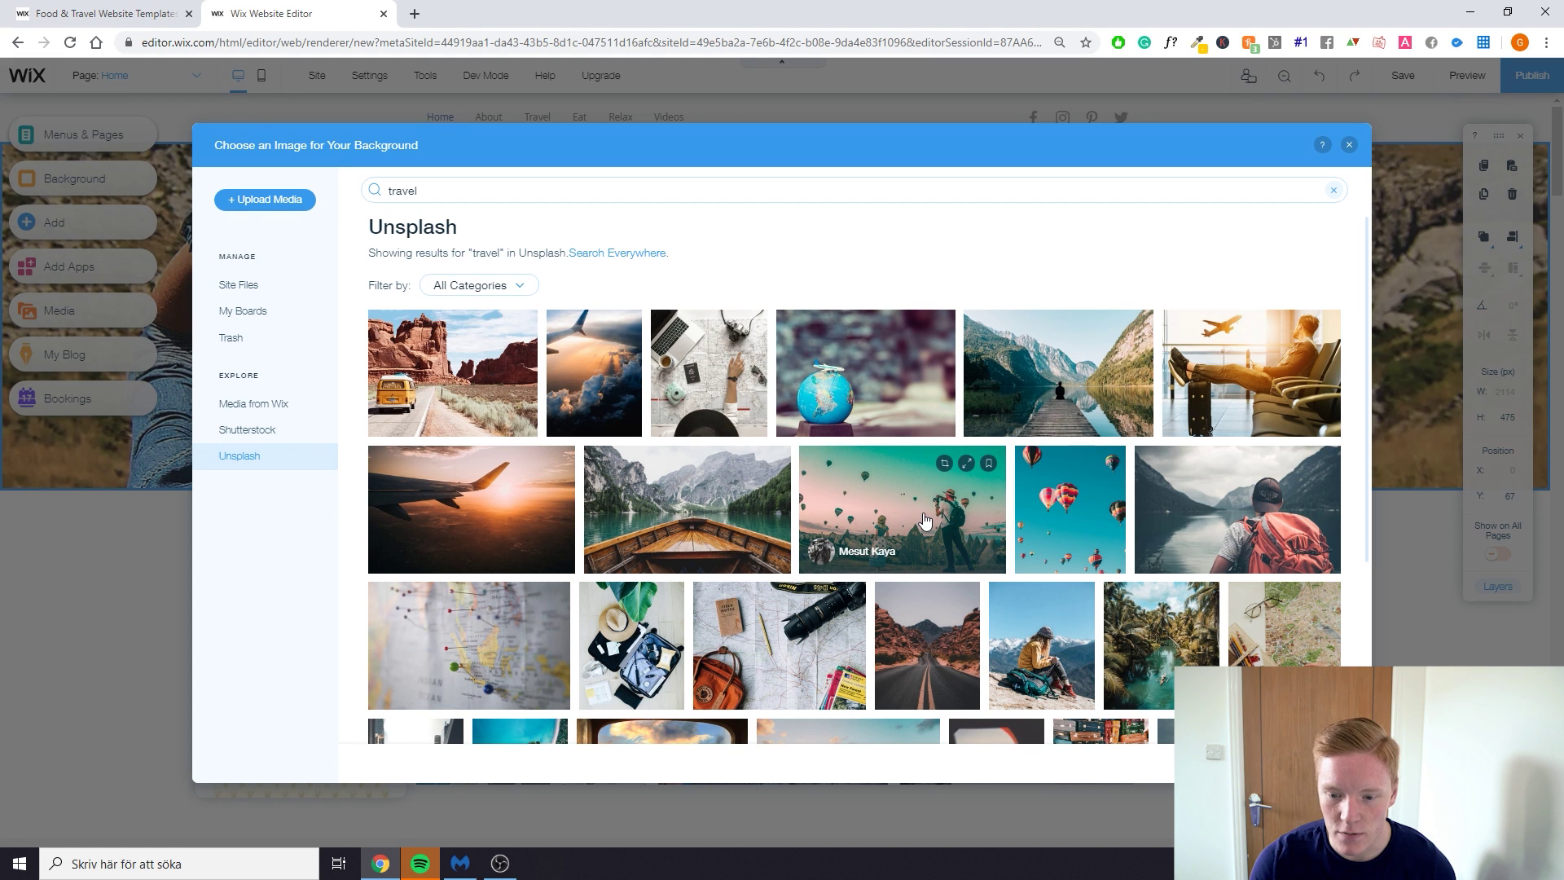
click(925, 520)
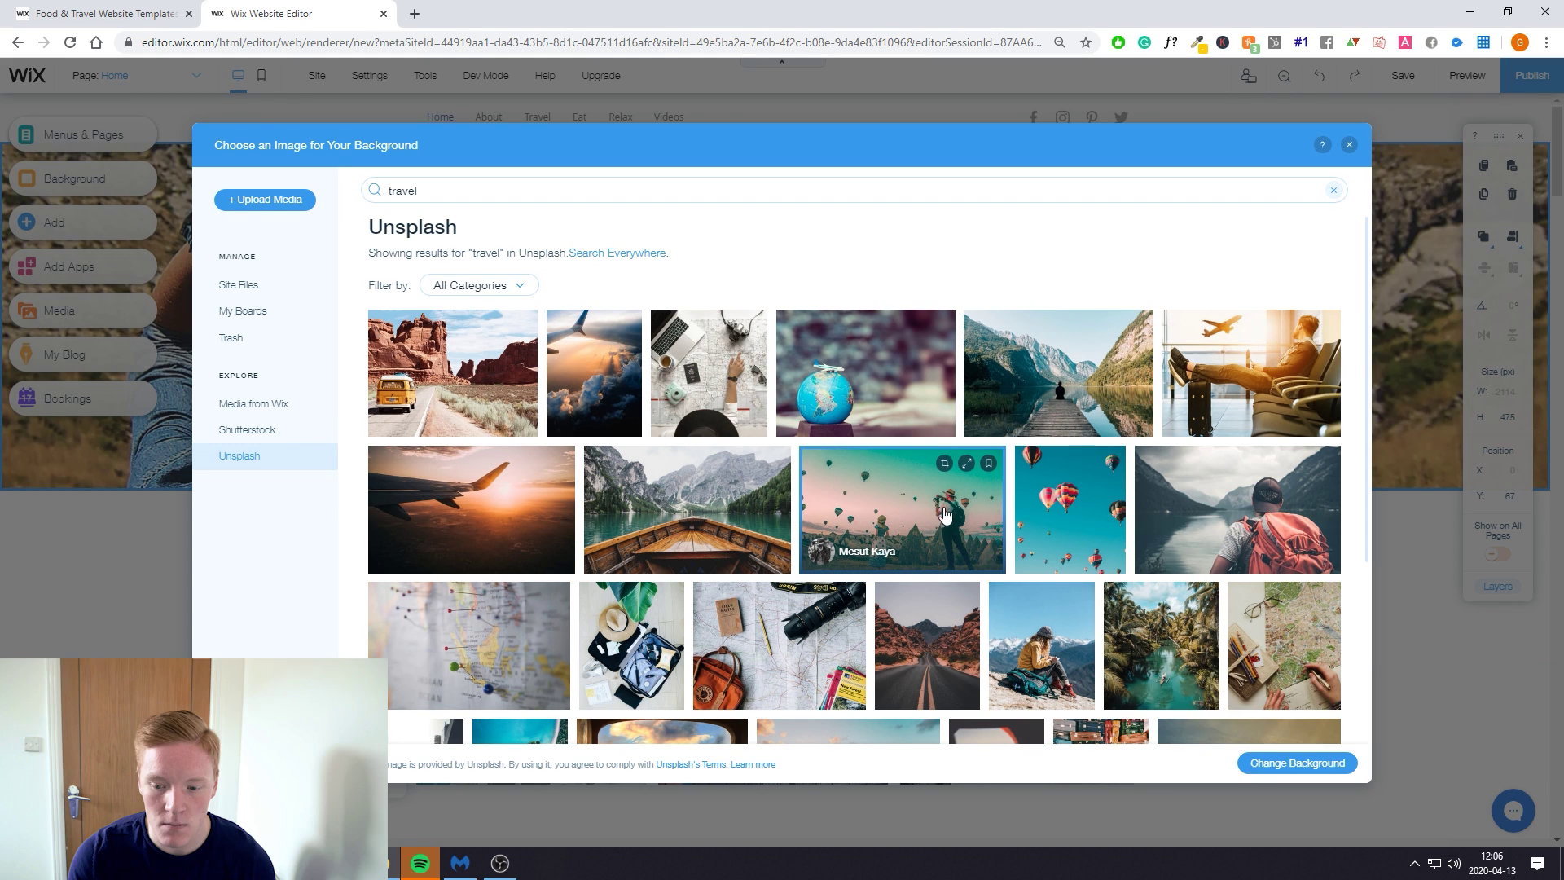
click(1272, 764)
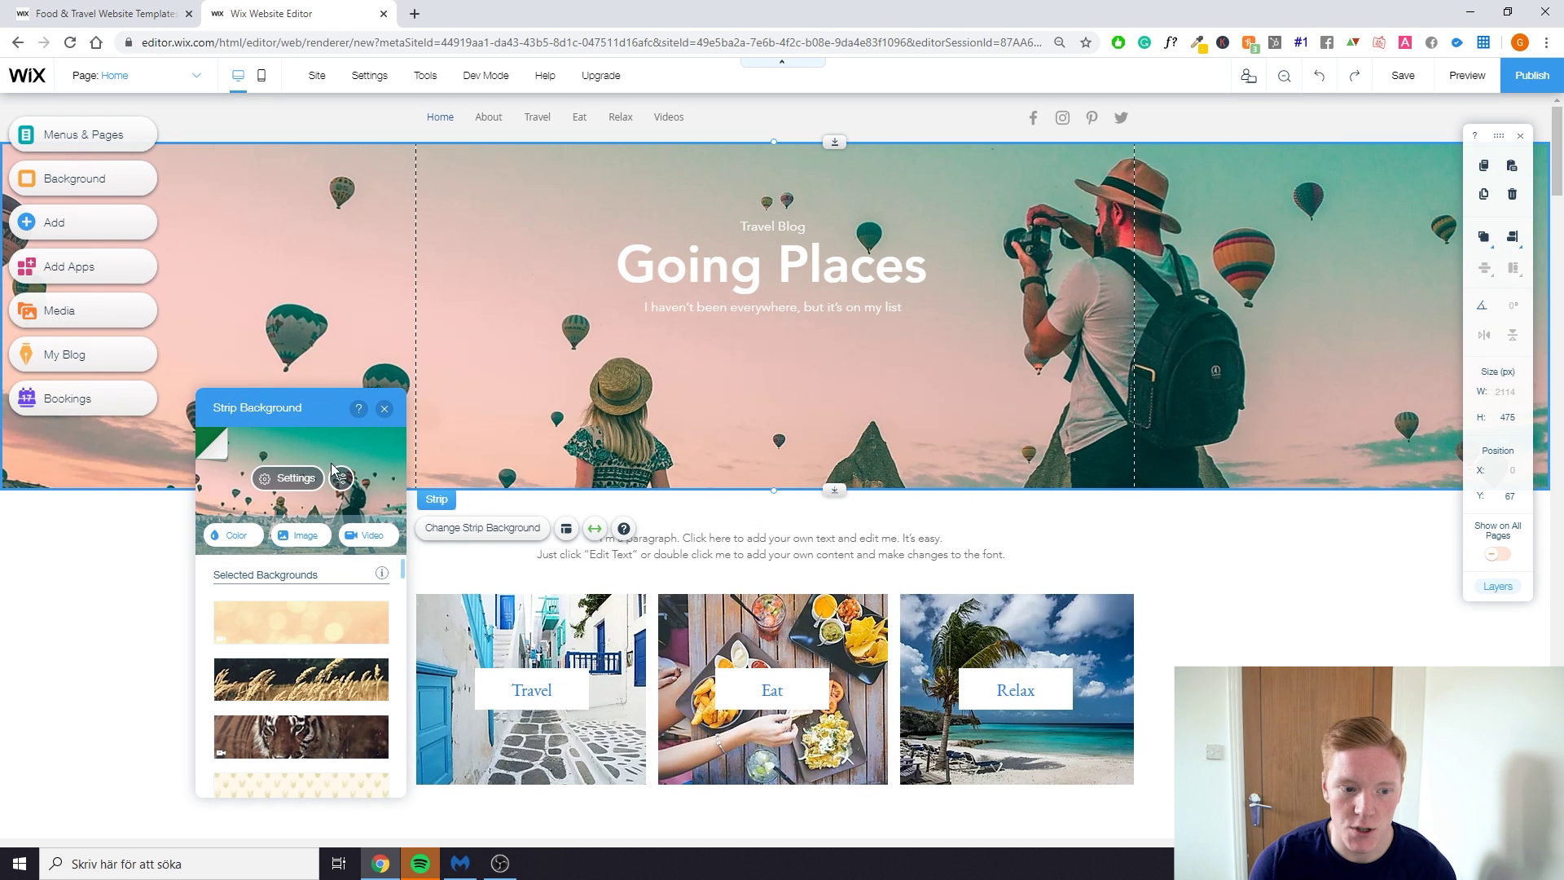
Try the Reveal, Zoom-In and Fade-In scroll effects on the header strip's background image and return to Parallax
click(309, 486)
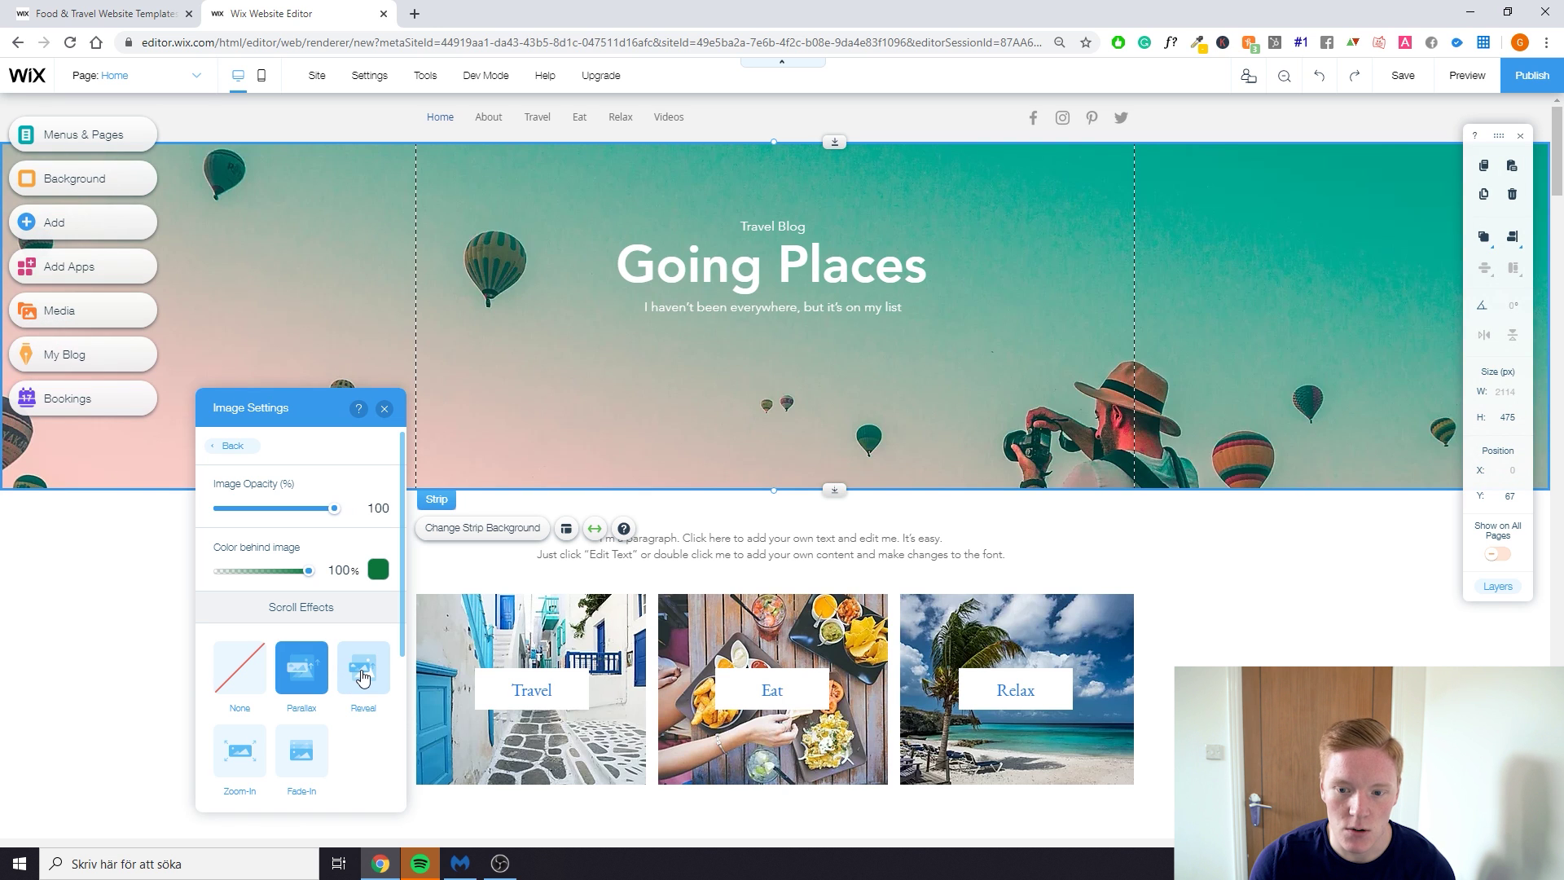
click(362, 702)
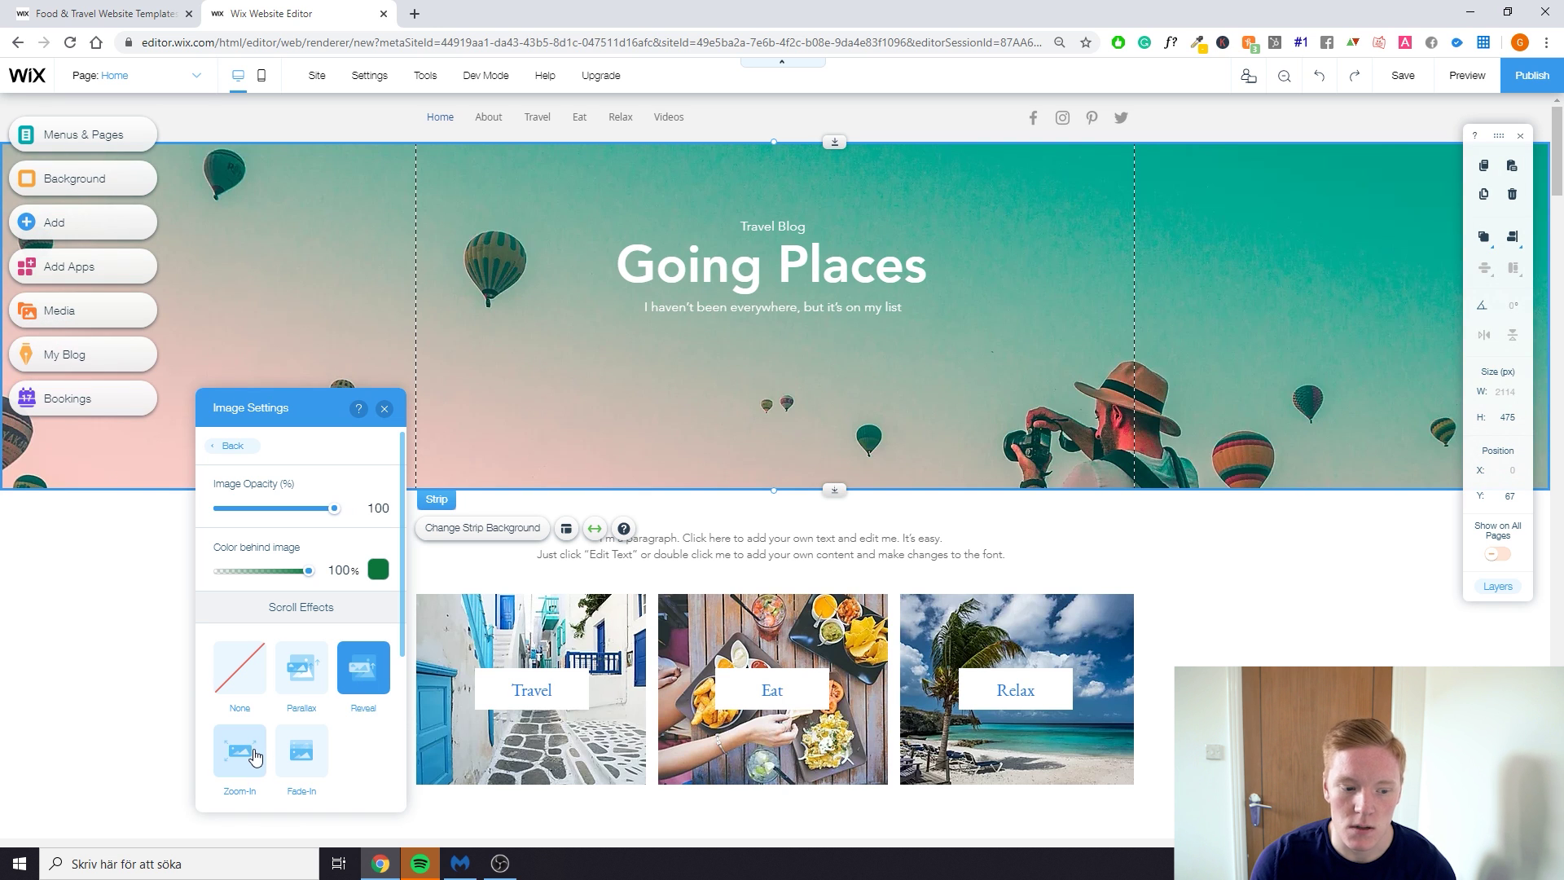
click(255, 756)
click(304, 755)
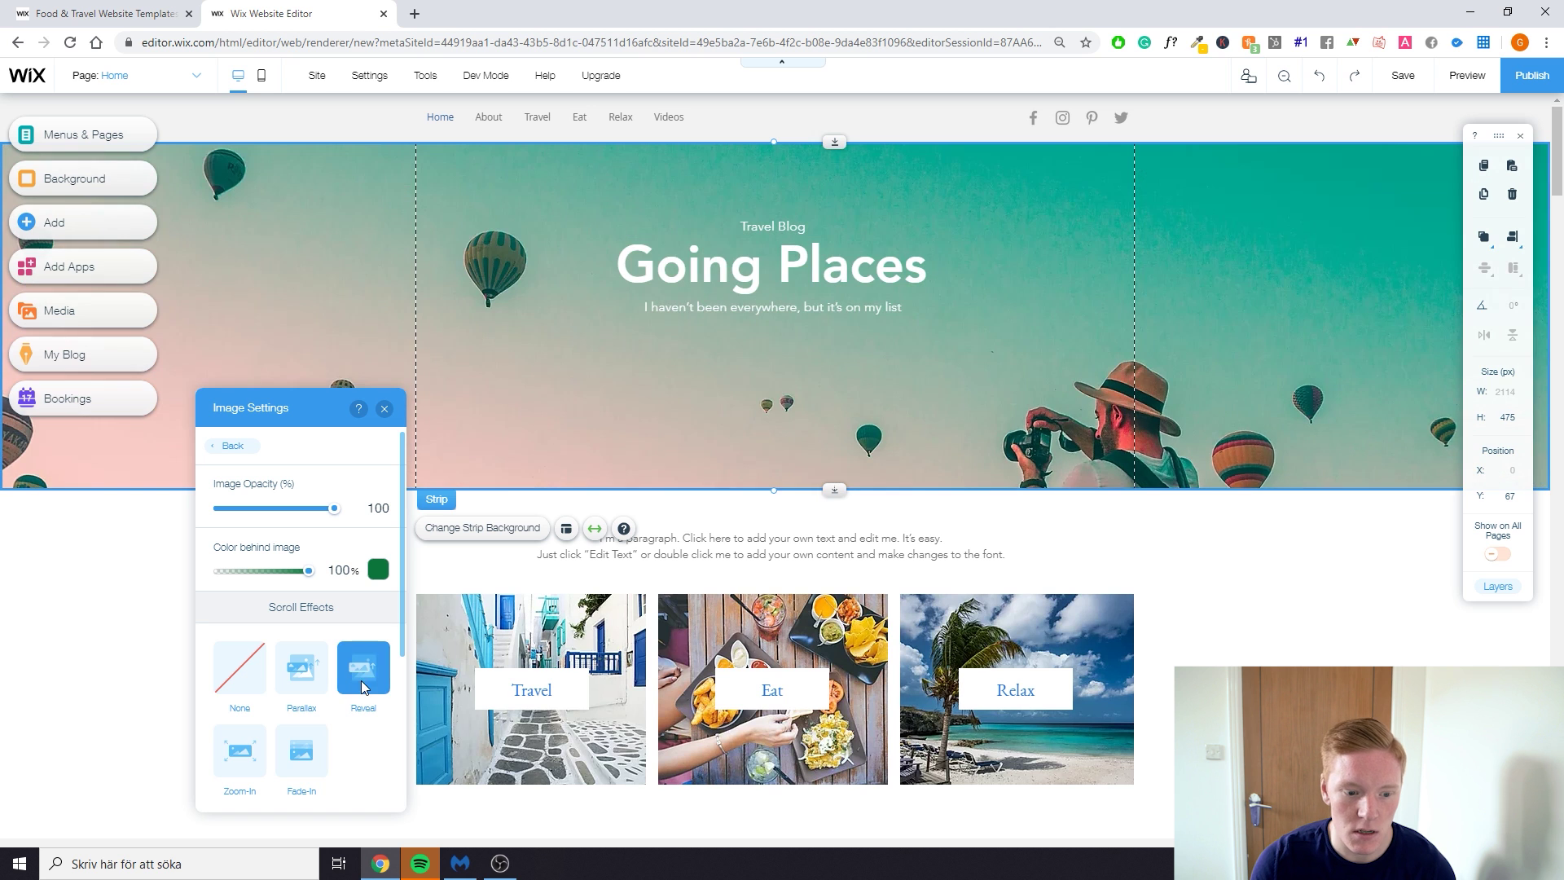
click(301, 668)
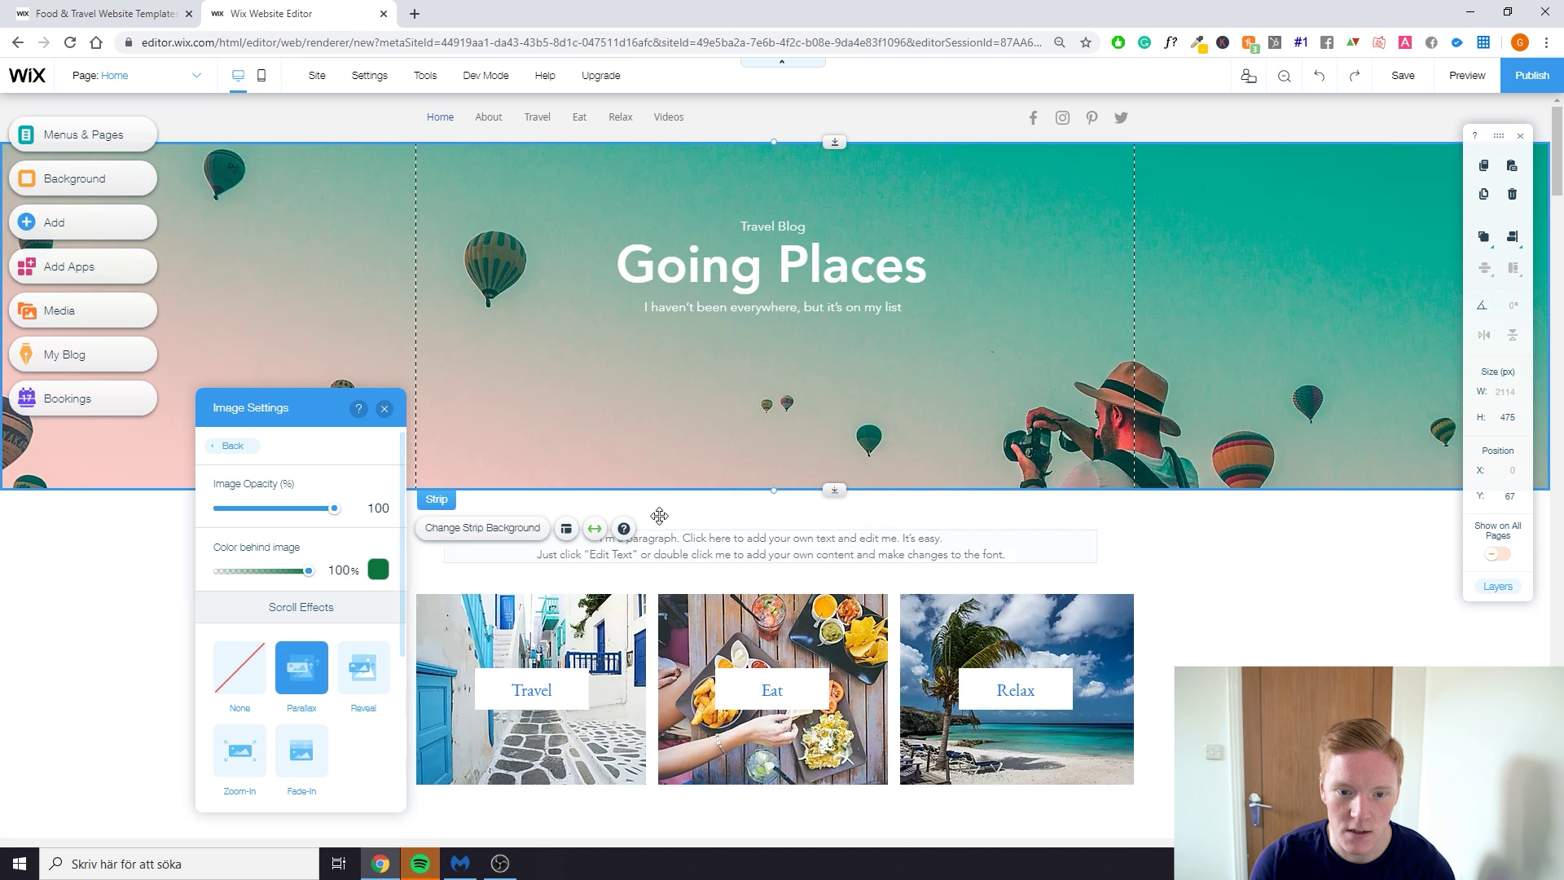
Preview the site to check how the header background behaves while scrolling, and return to the editor
scroll(662, 512, down, 1)
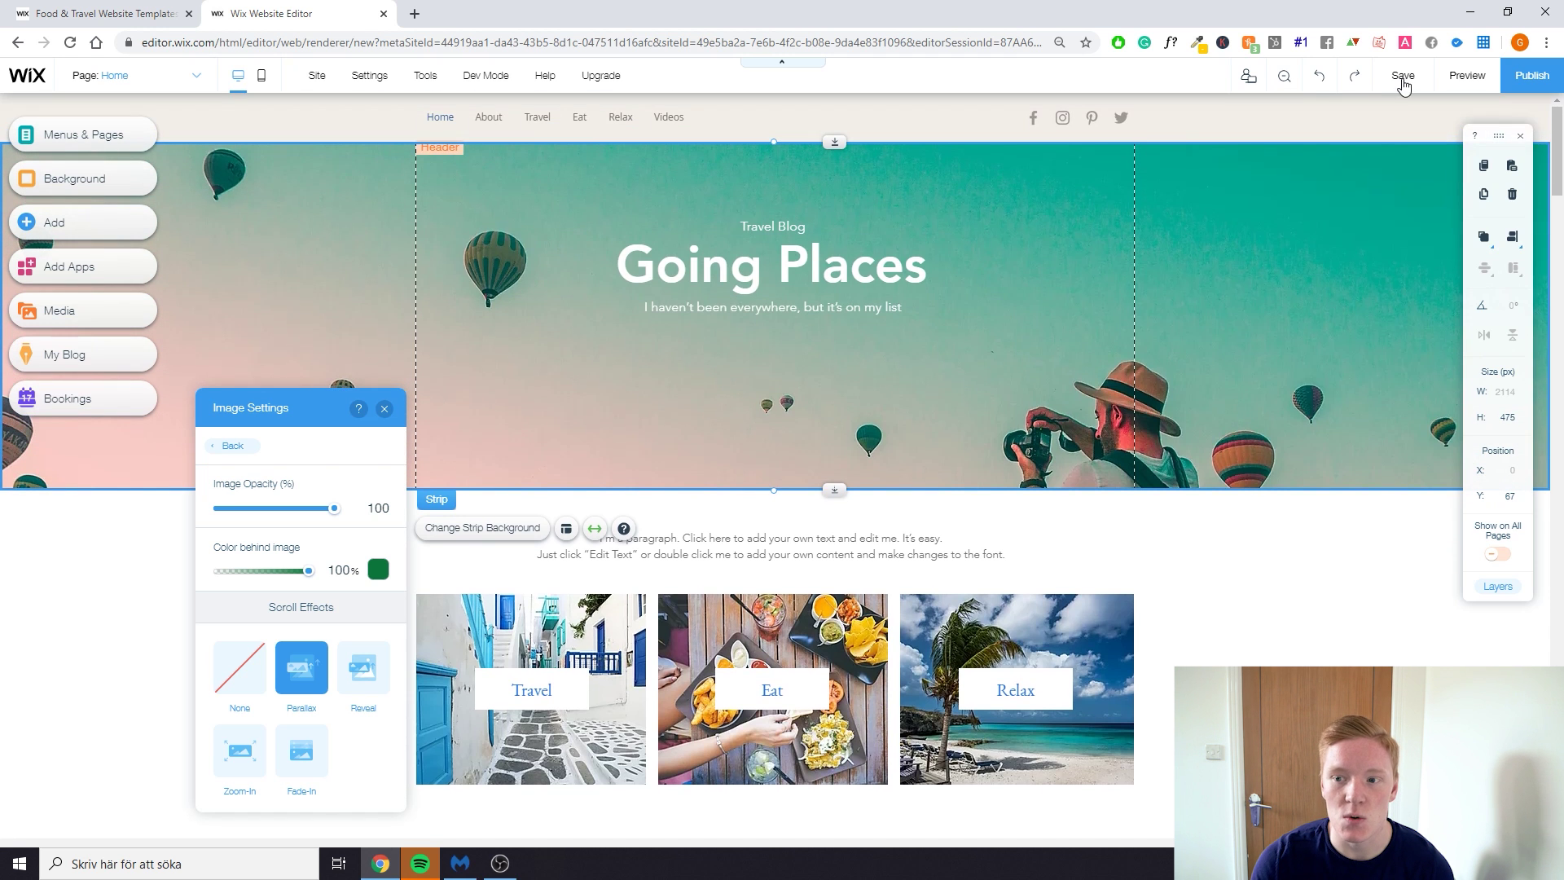
click(1472, 78)
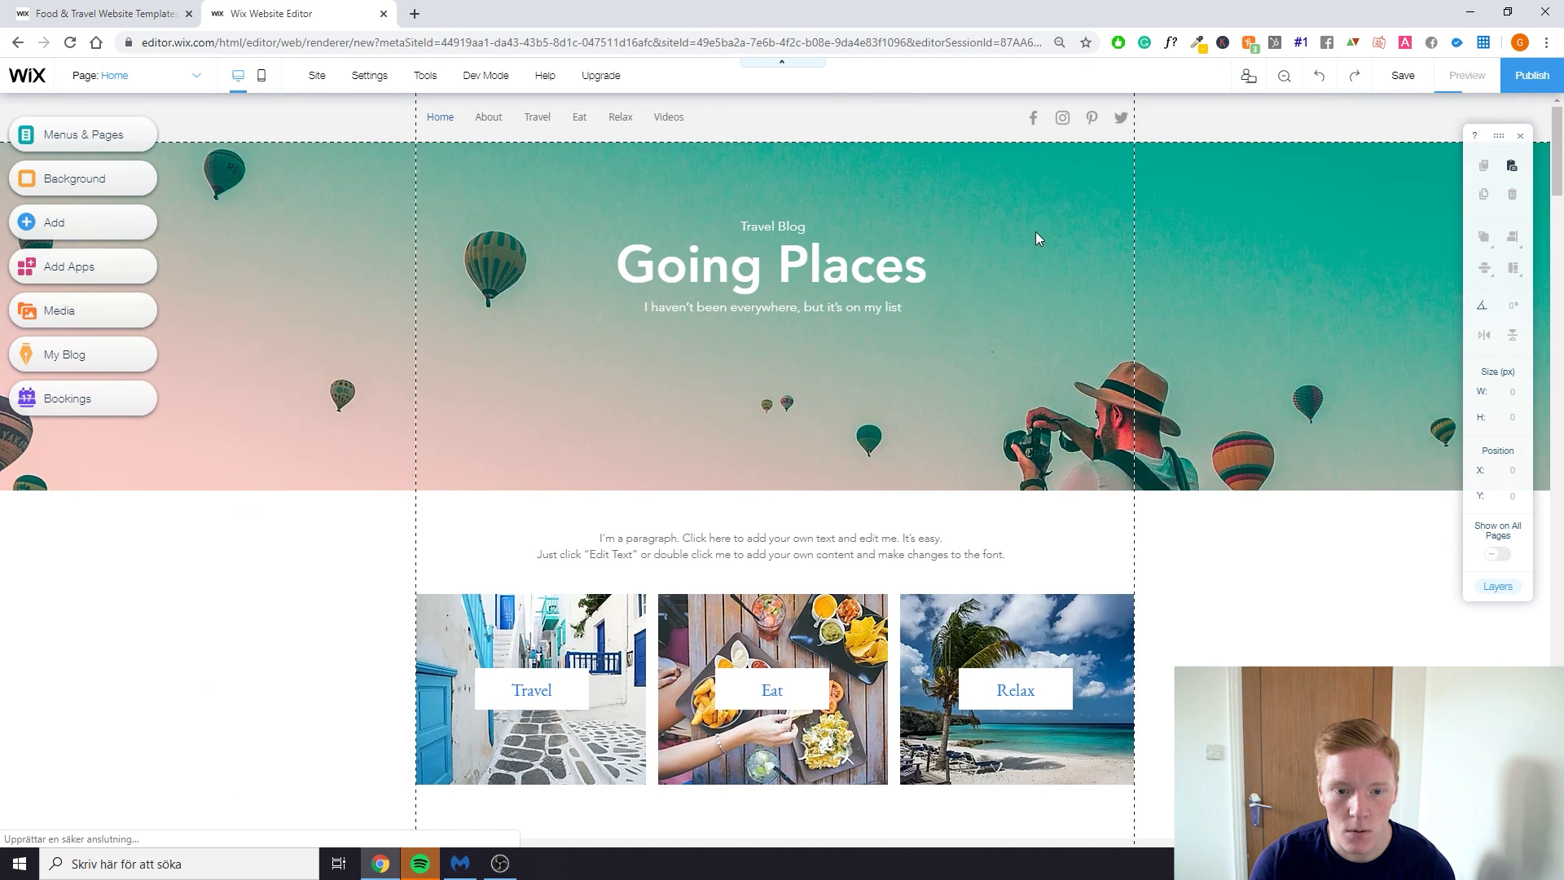
scroll(1039, 306, down, 2)
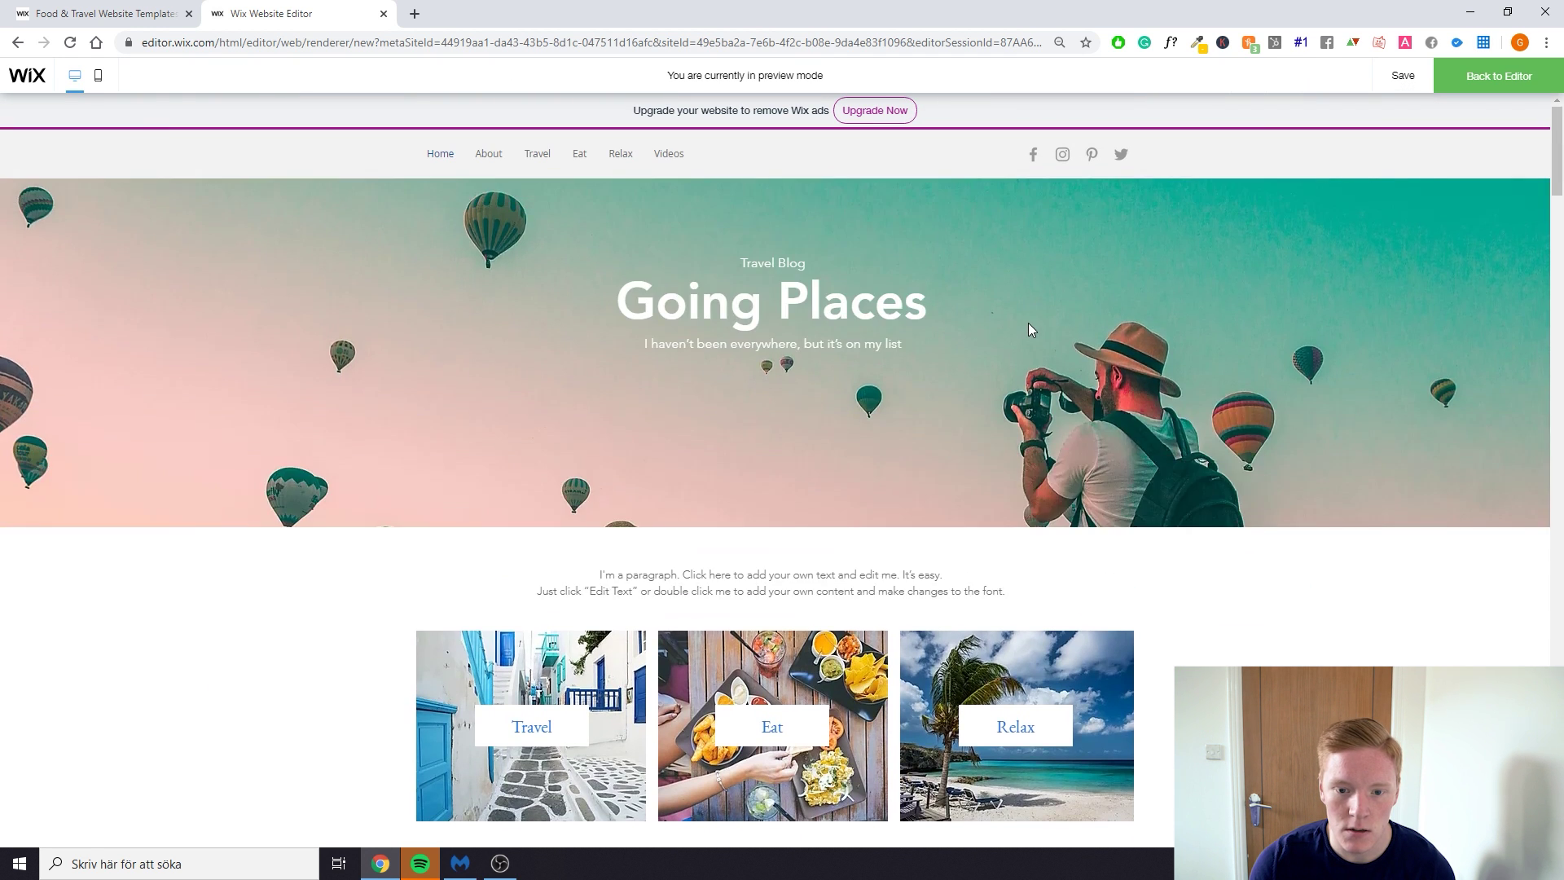
scroll(1028, 322, down, 2)
scroll(1027, 338, up, 1)
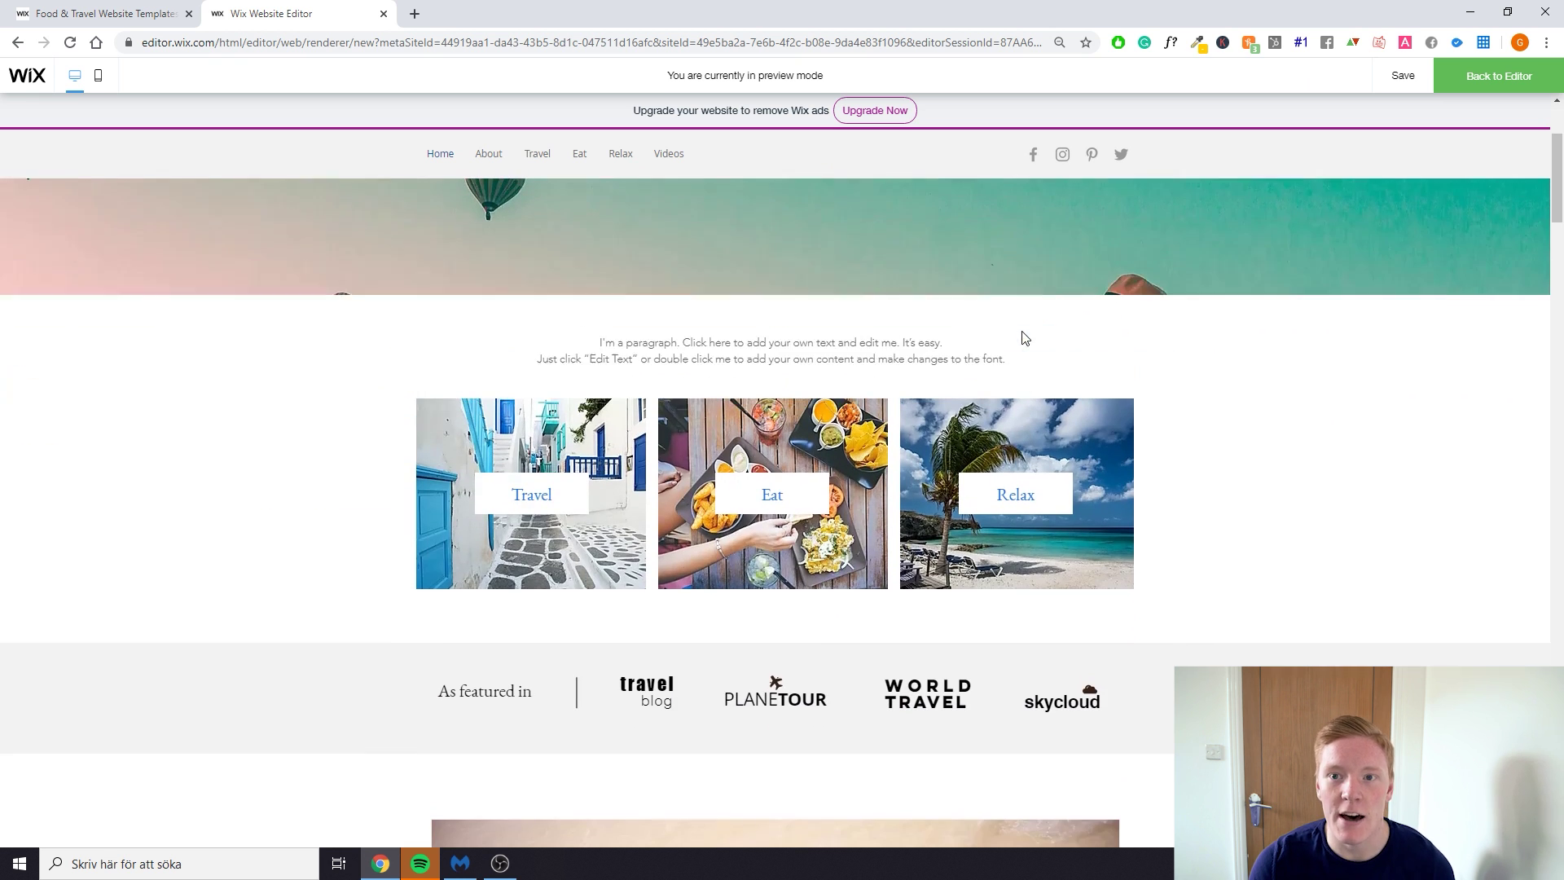
scroll(1031, 333, up, 2)
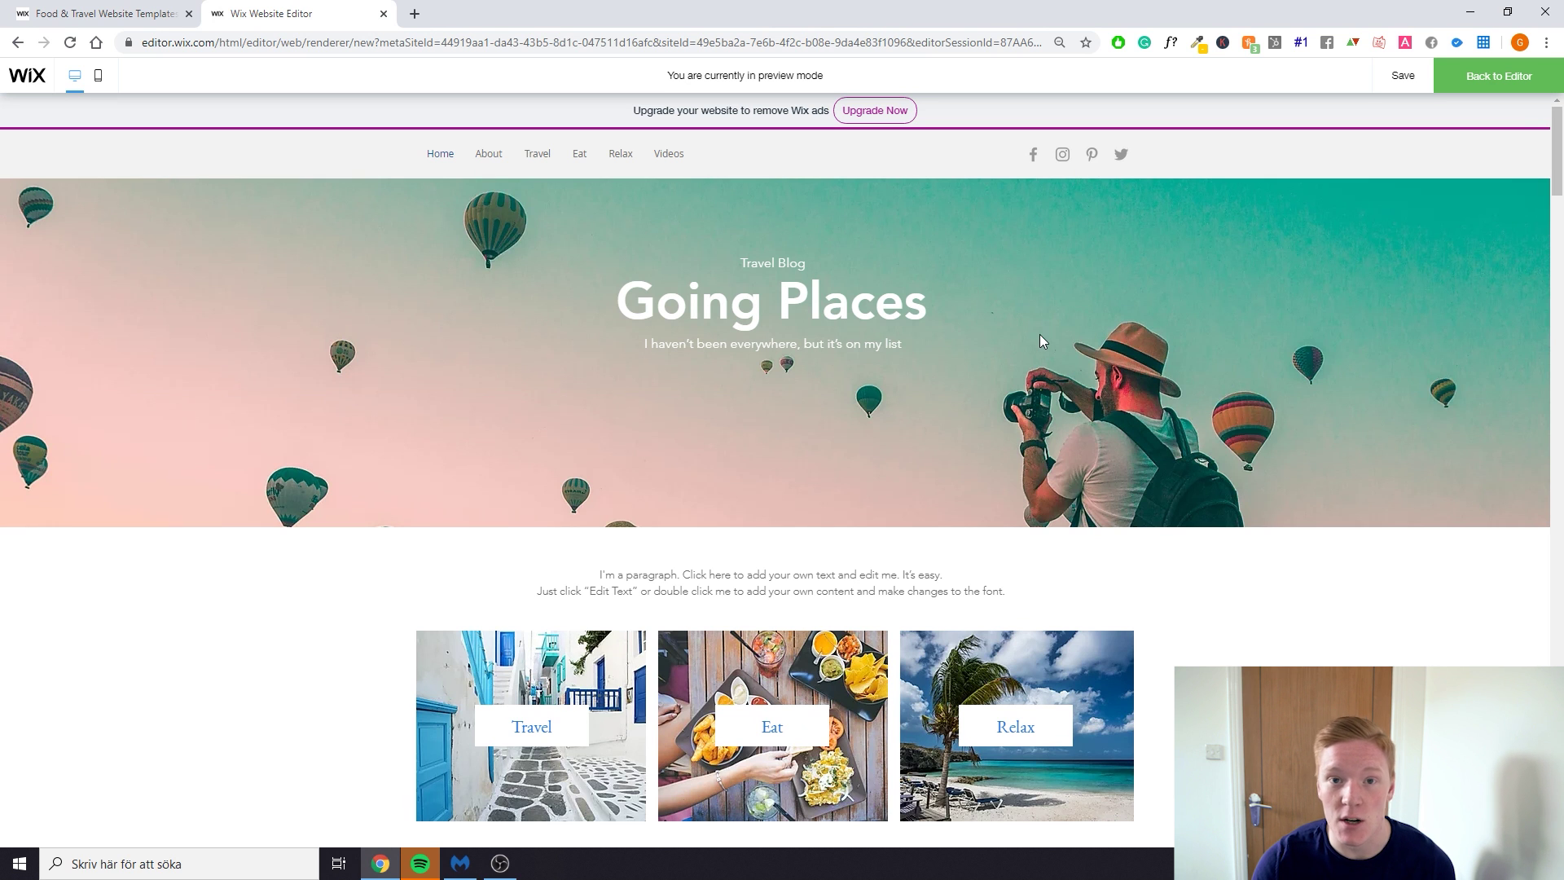
click(1477, 82)
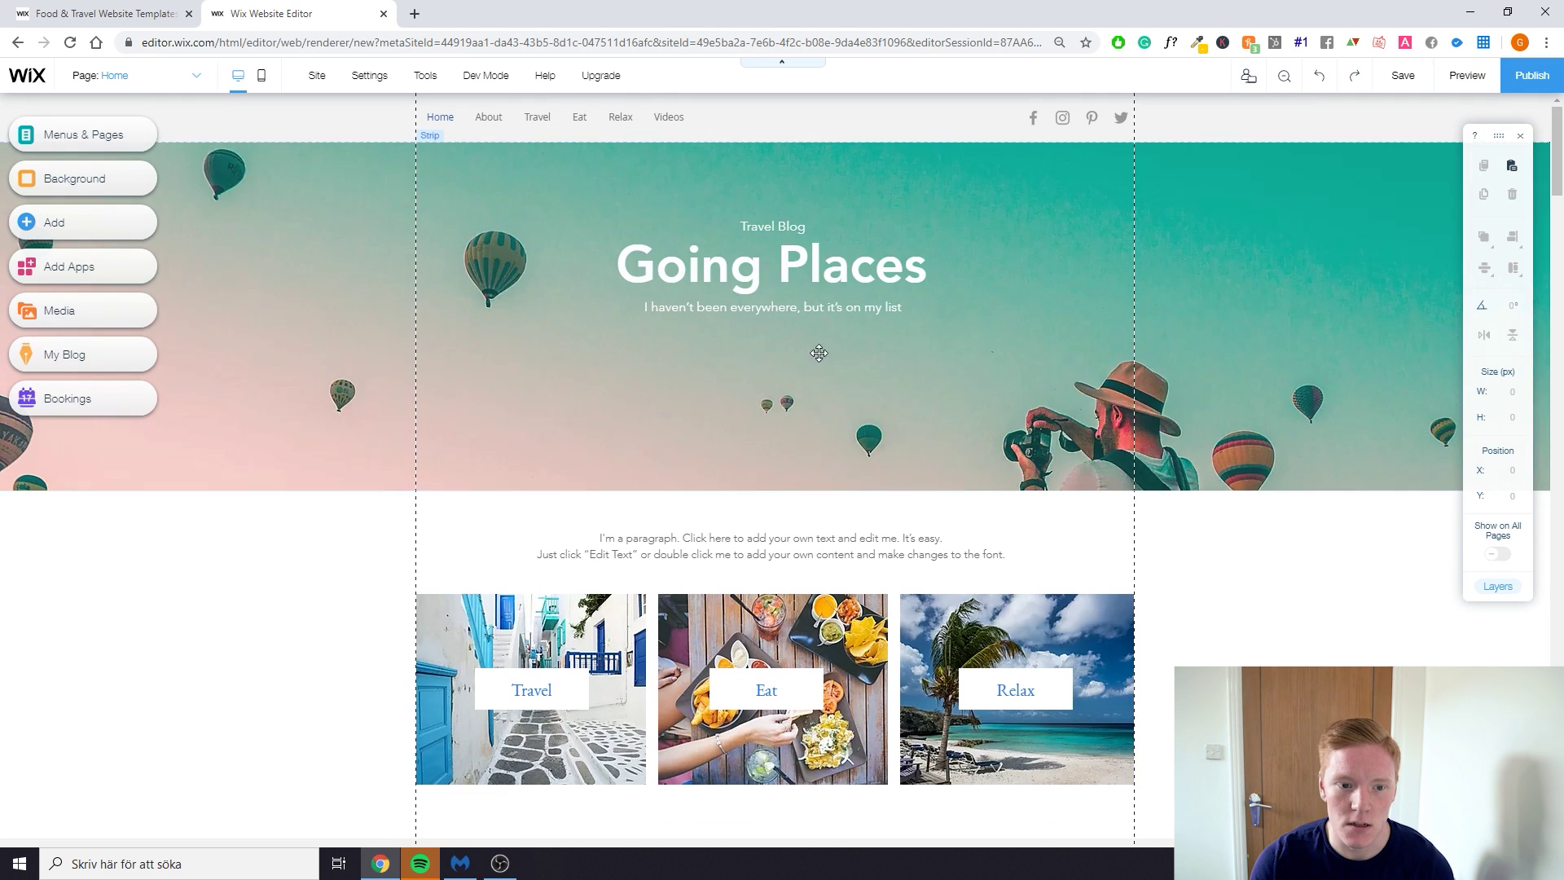
Replace the header title "Going Places" with "WHOISBOBBAN BLOG"
click(792, 265)
double_click(753, 263)
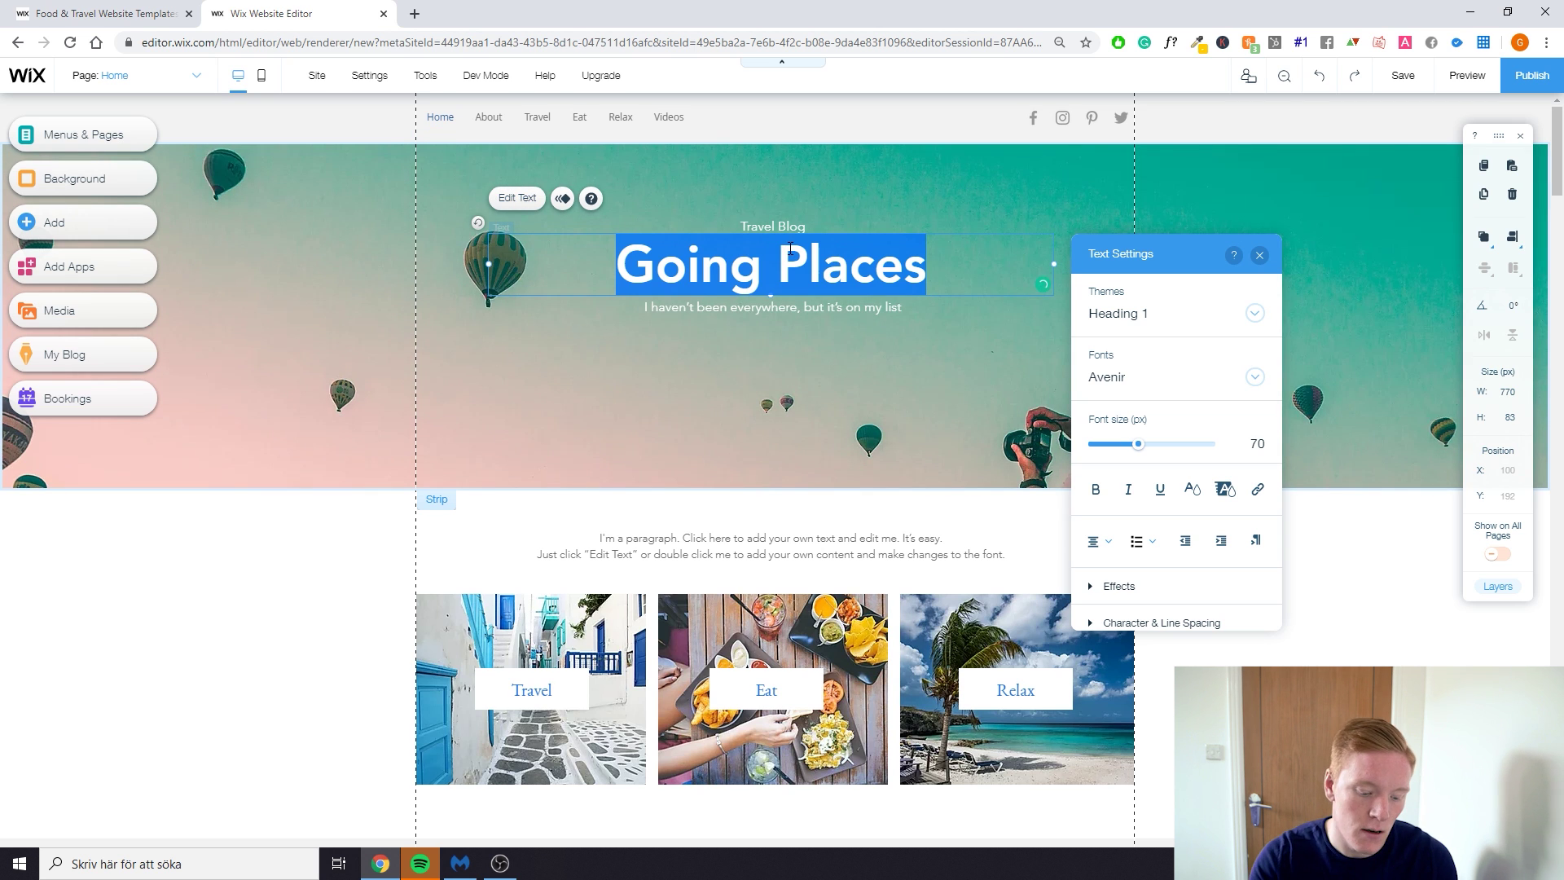
text(WH)
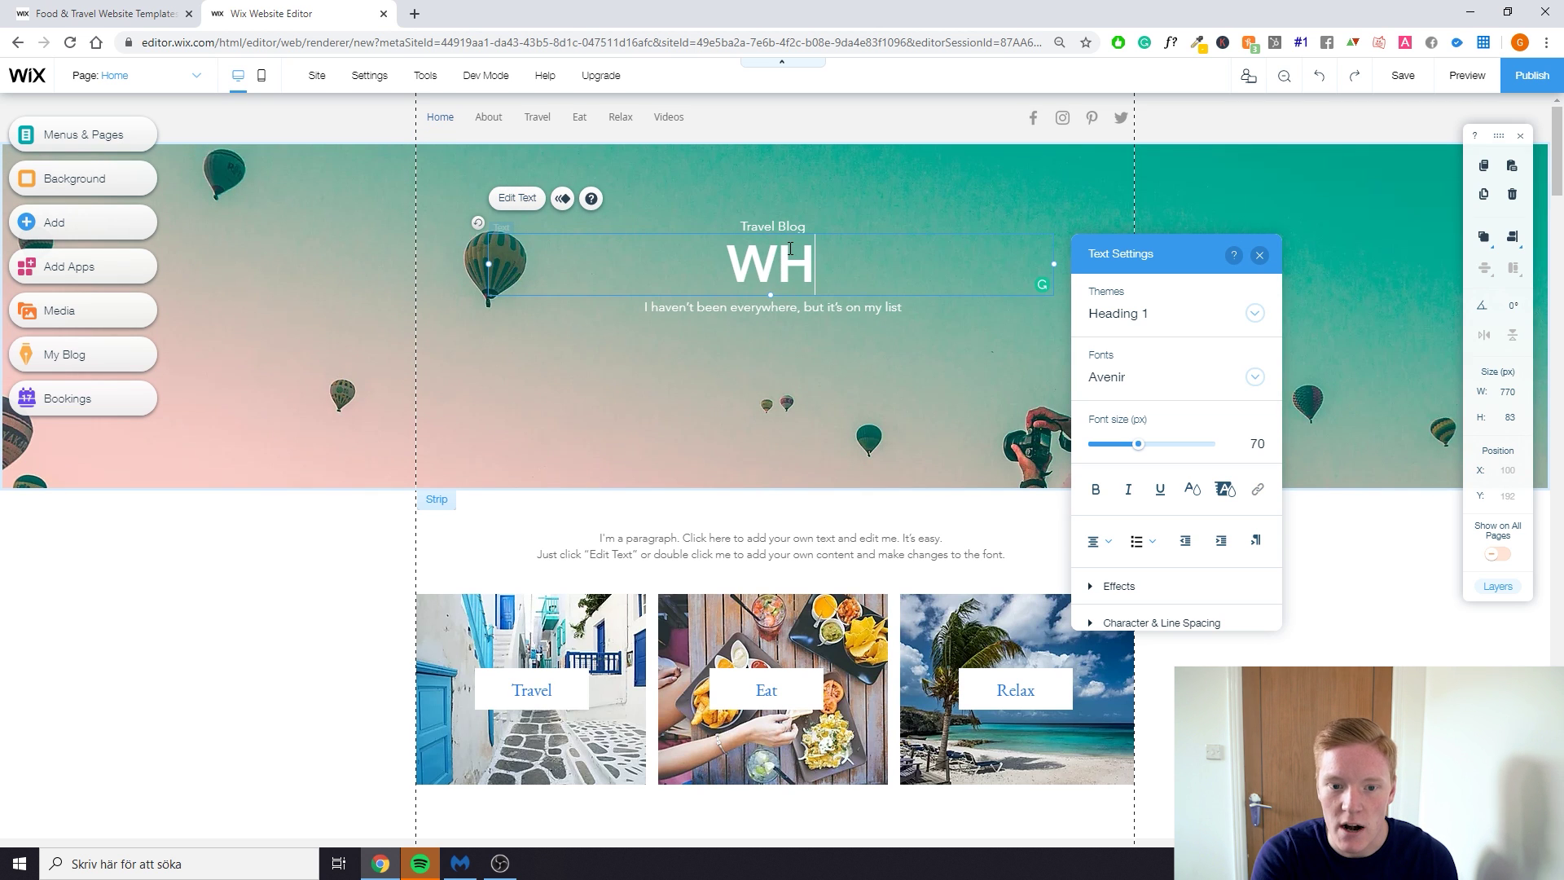
text(OISBOB)
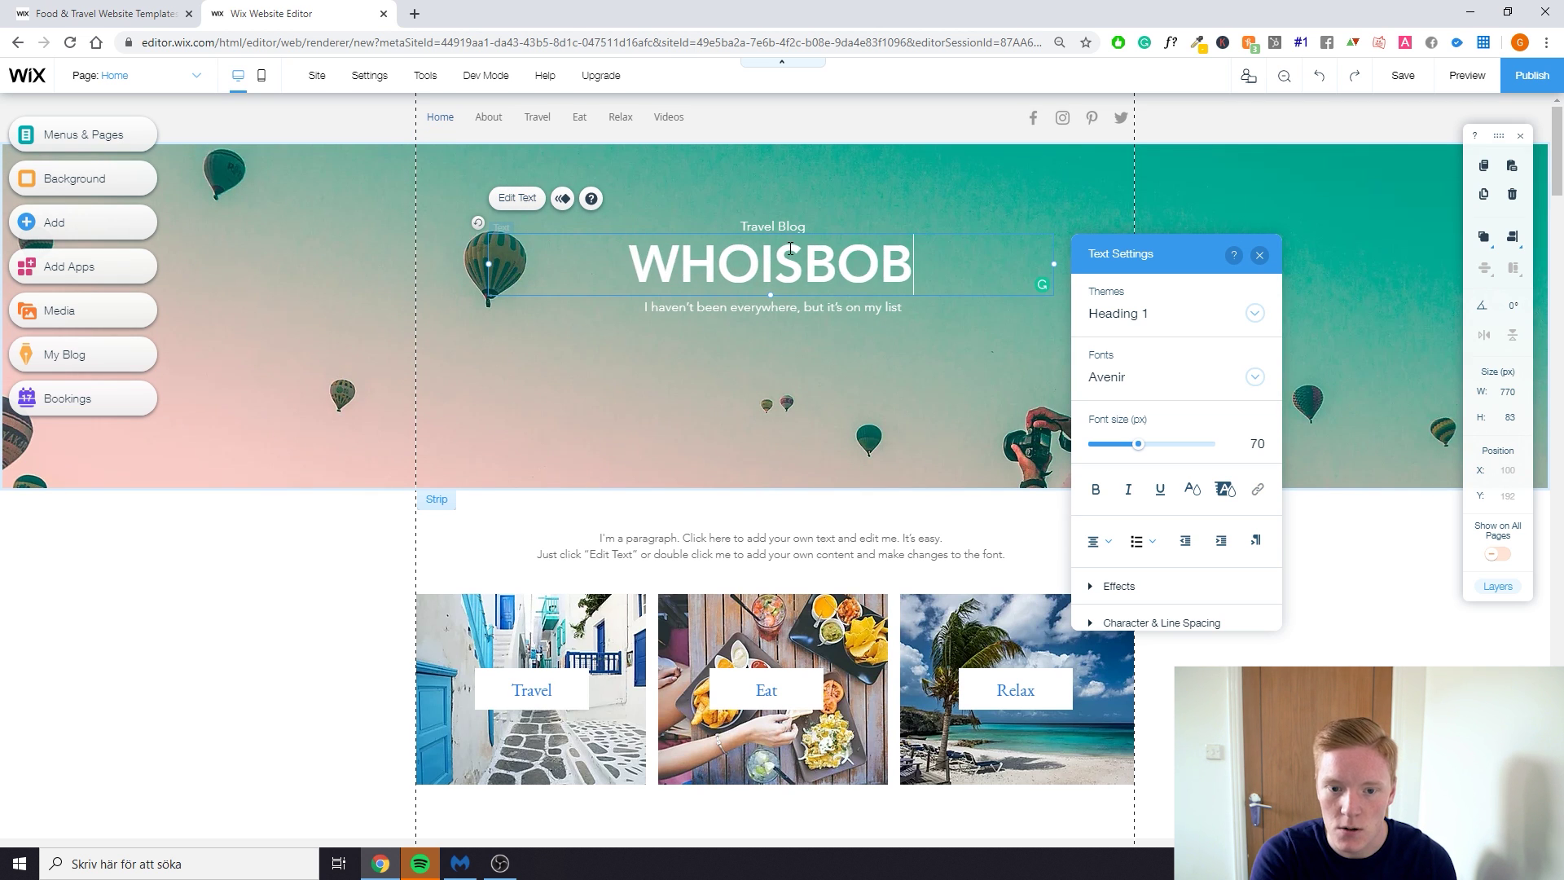
text(BAN BLOG)
key(Escape)
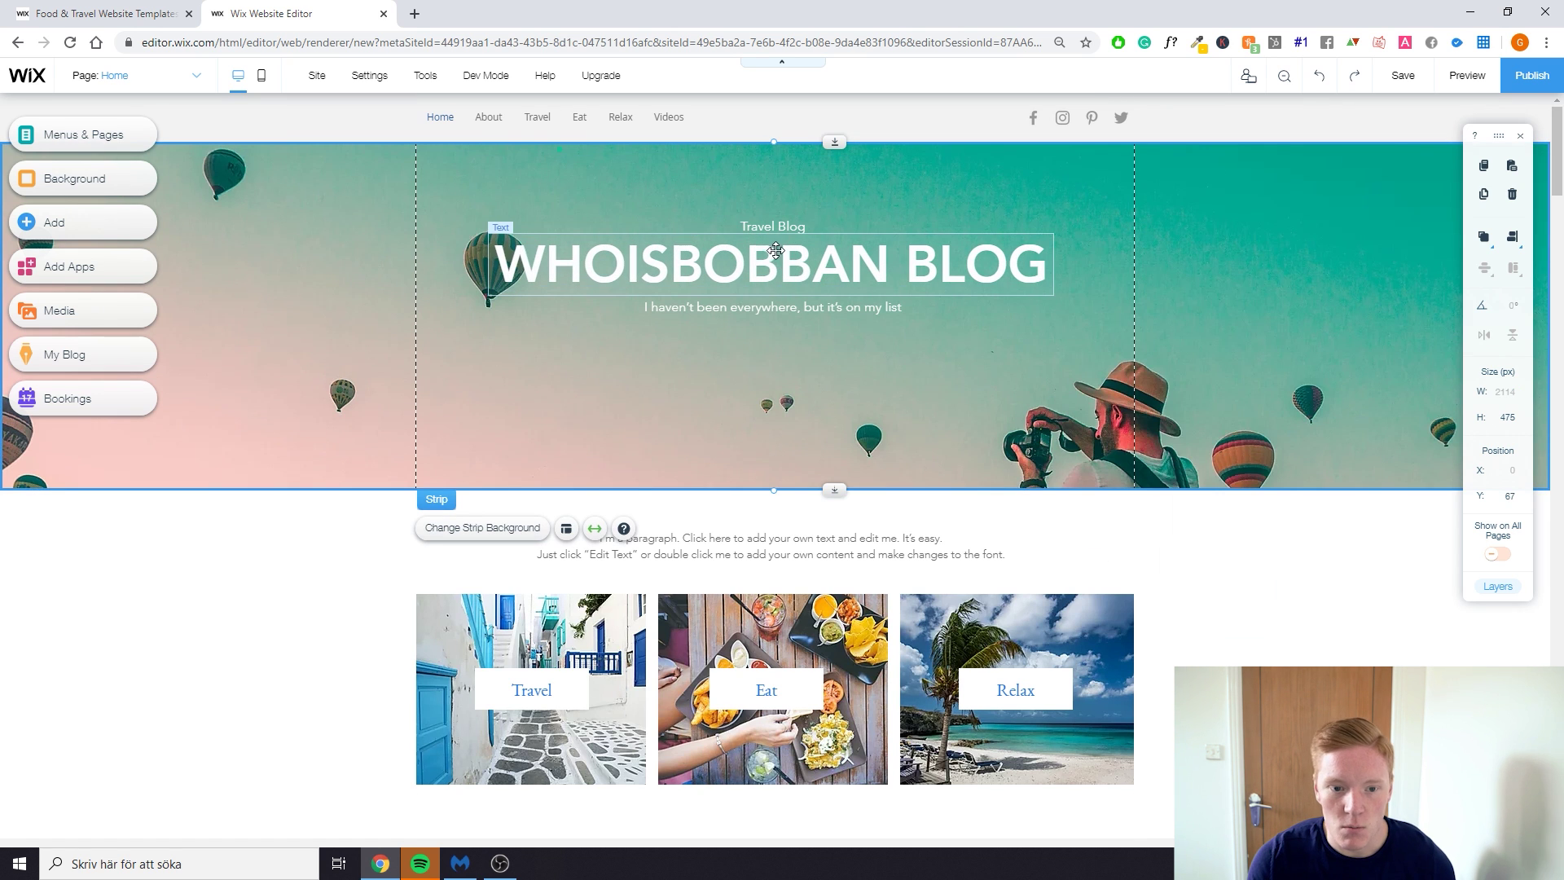
Replace the tagline below the header title with "CHECK OUT MY YOUTUBE CHANNEL FOR MORE"
click(816, 307)
click(551, 267)
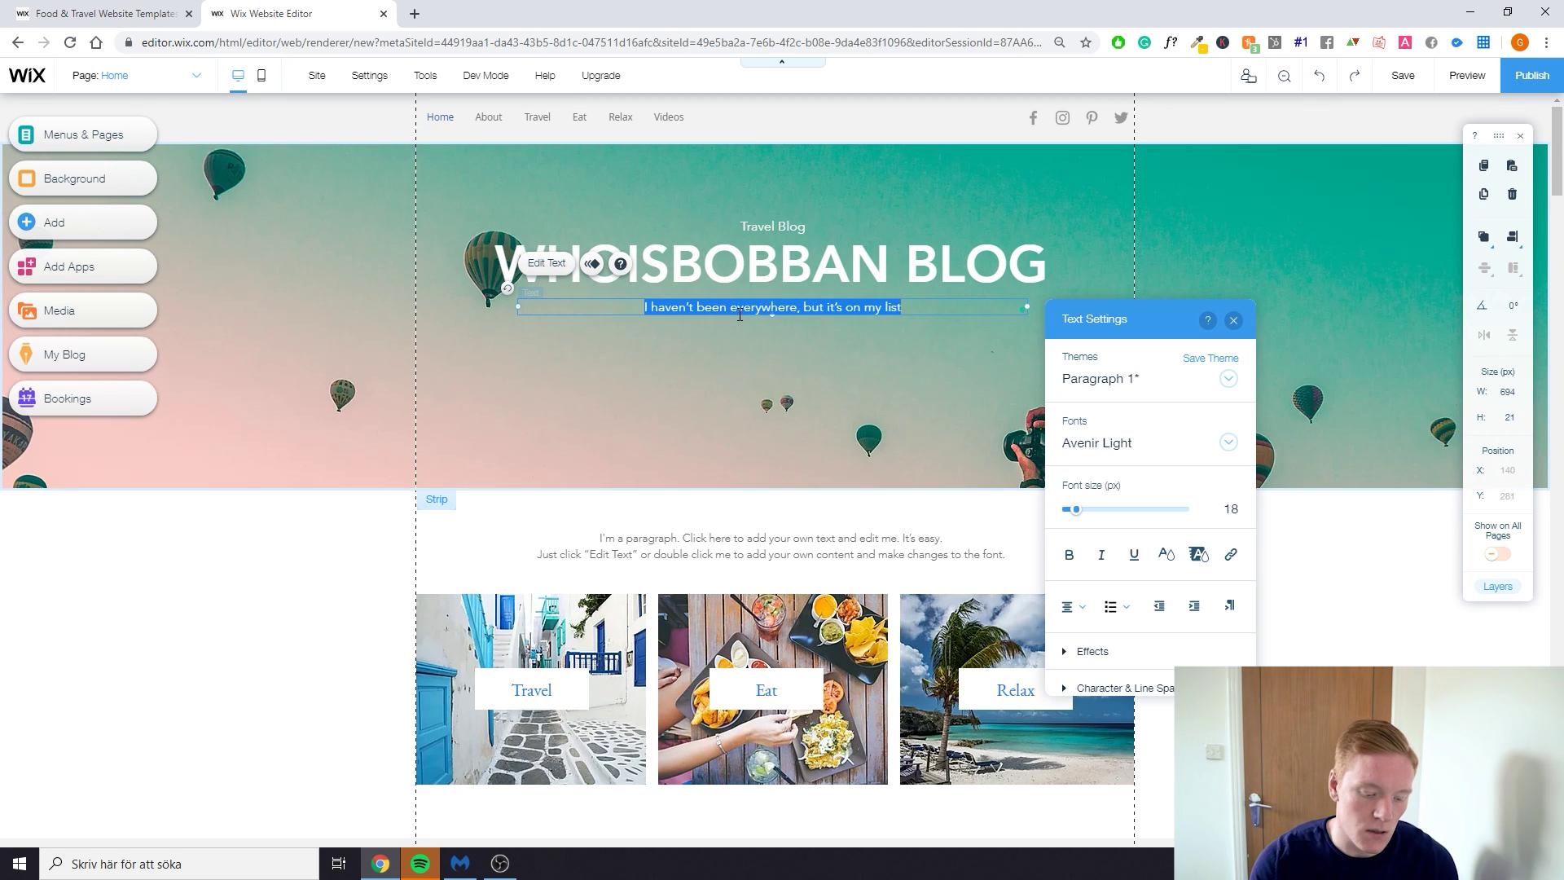
text(CHECK O)
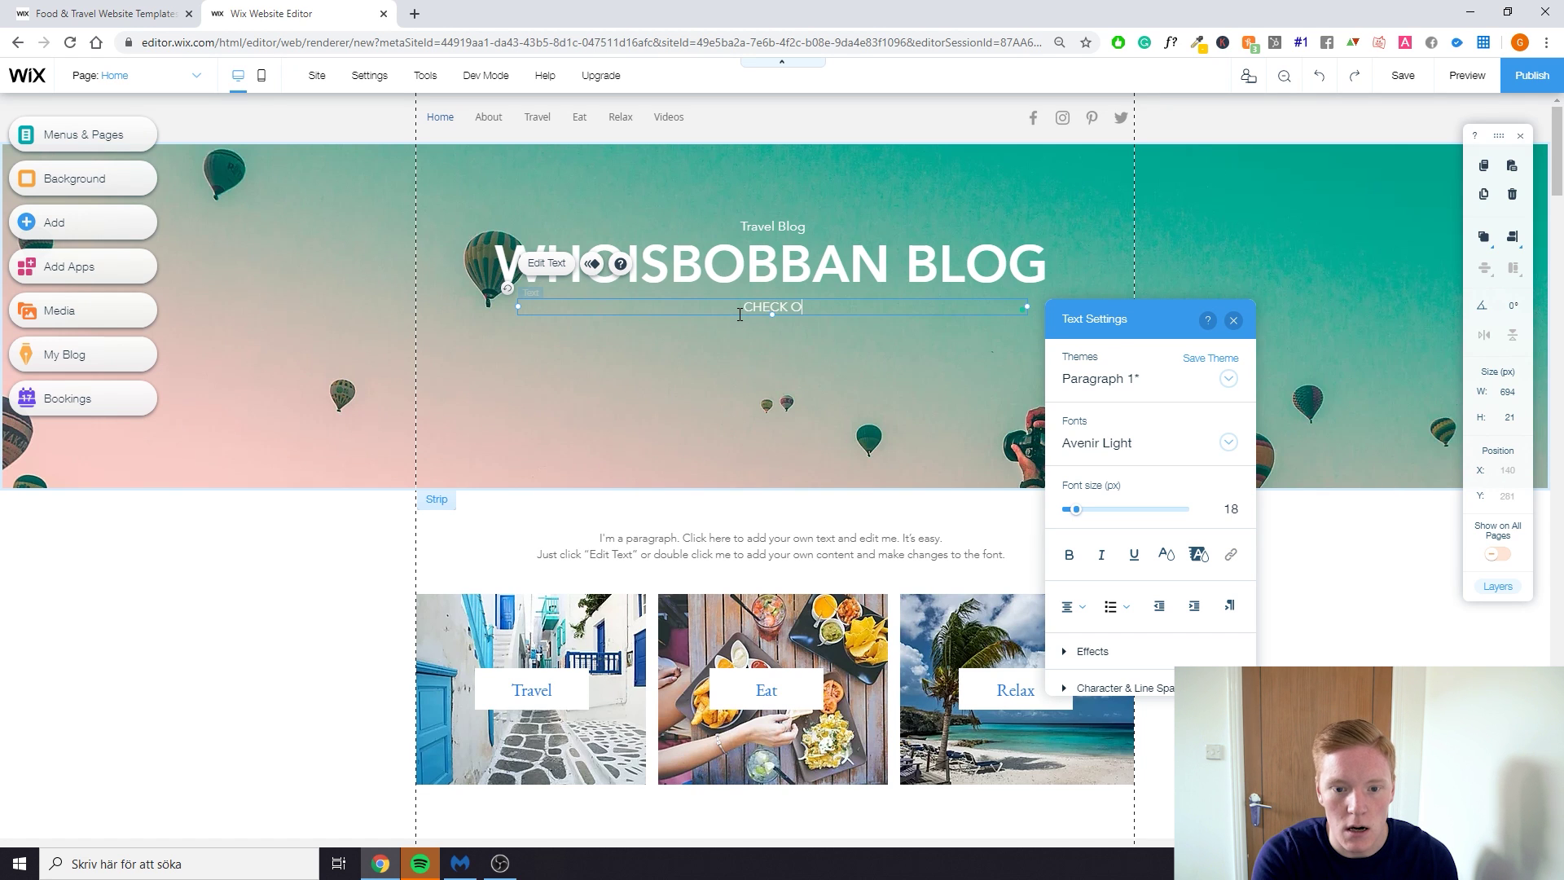
text(UT MY YOUTUBE C)
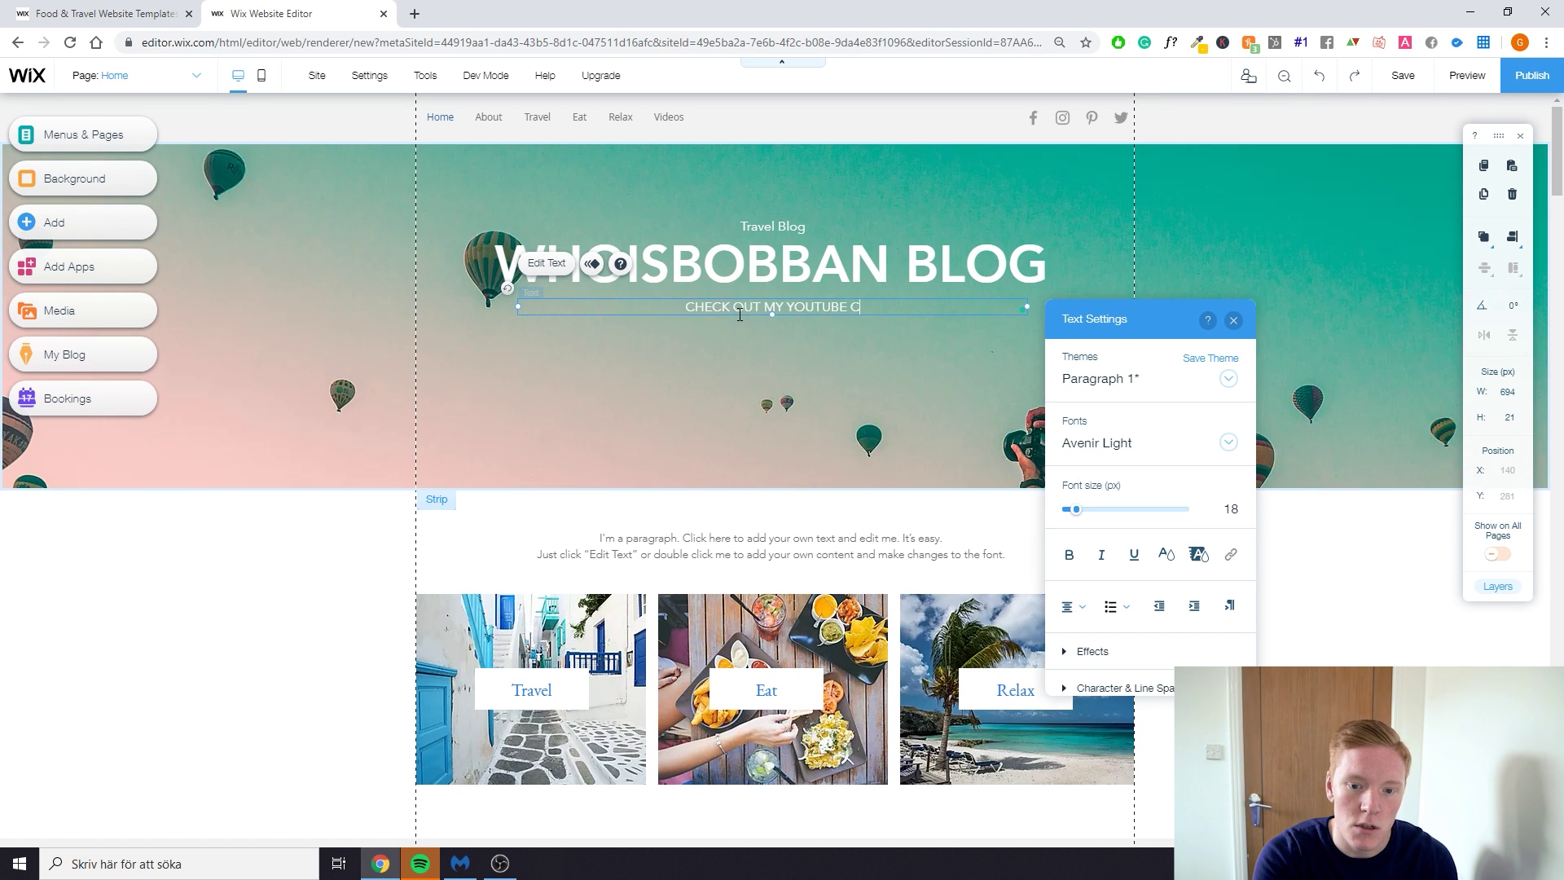
text(HANNEL FOR MORE)
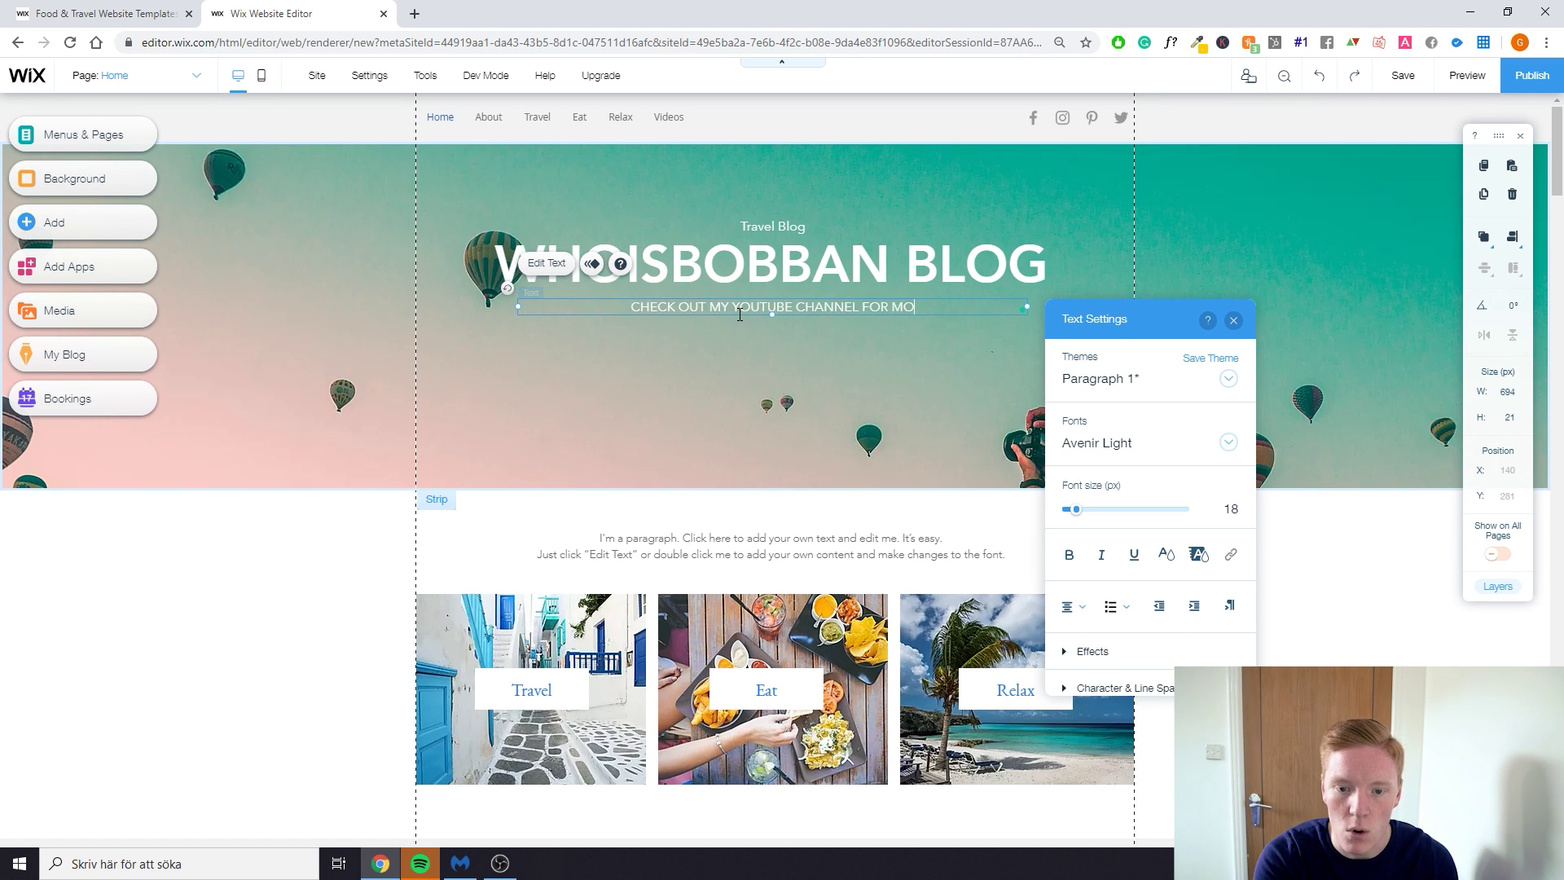
click(823, 340)
Try bold and italic formatting on the header tagline, remove both, and leave text editing
click(815, 308)
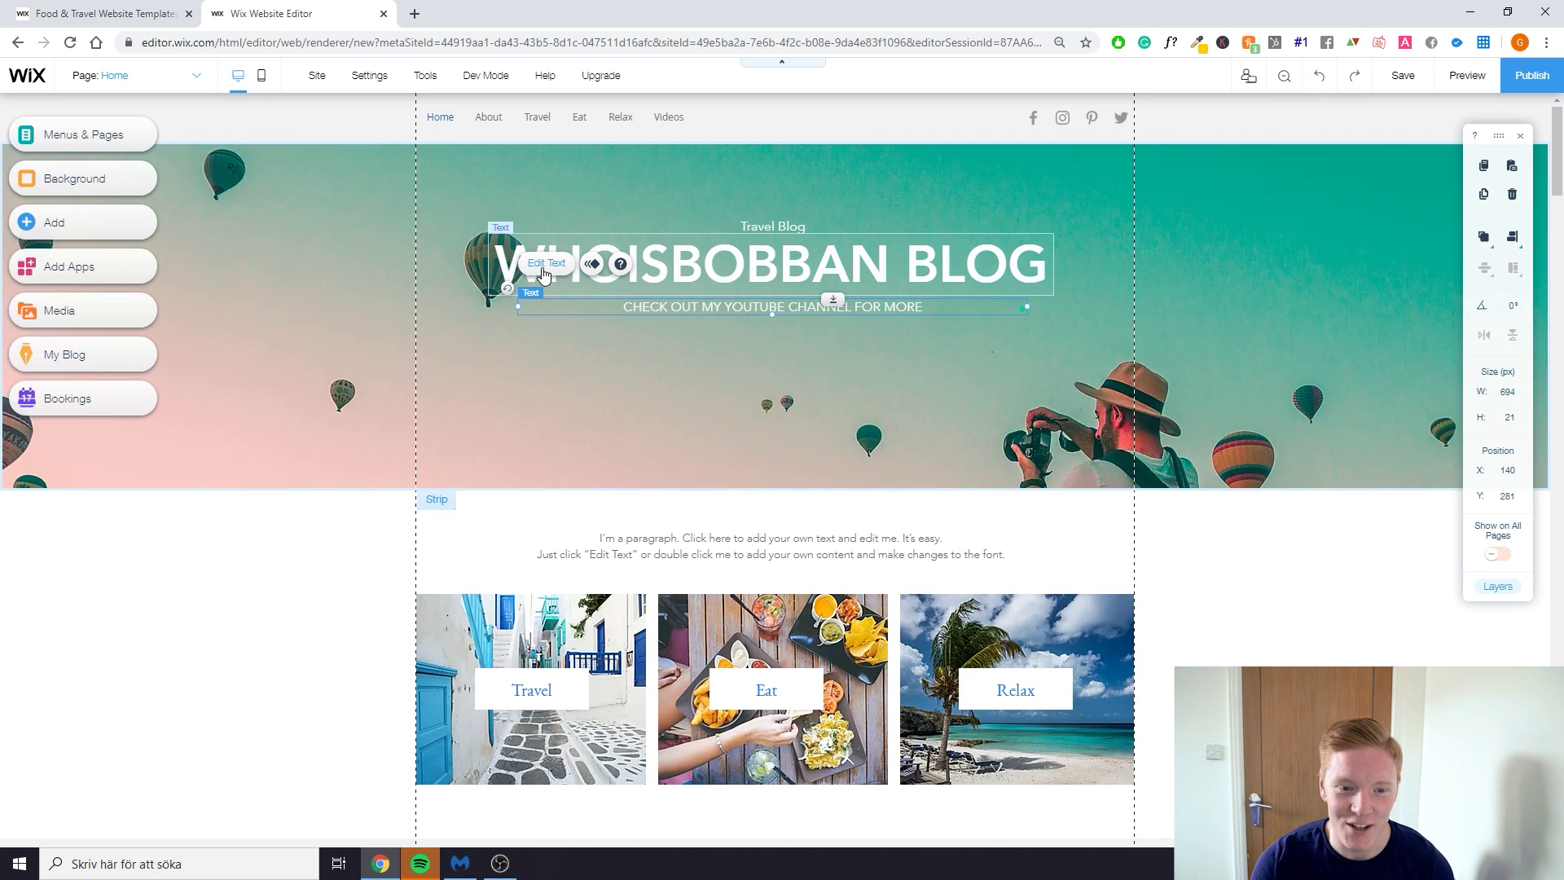
click(544, 264)
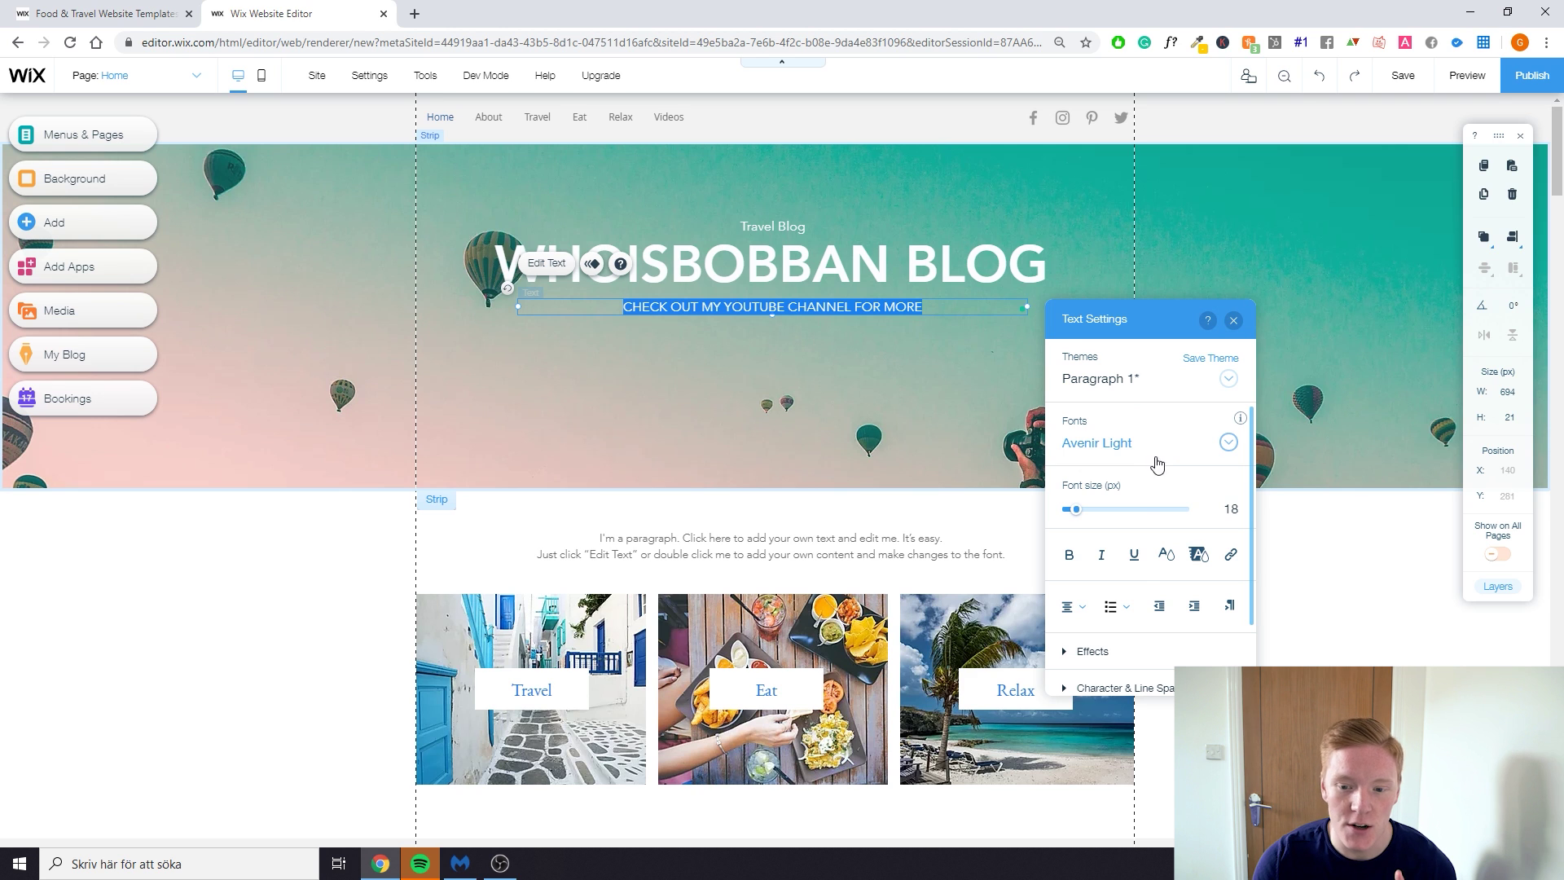
click(1070, 556)
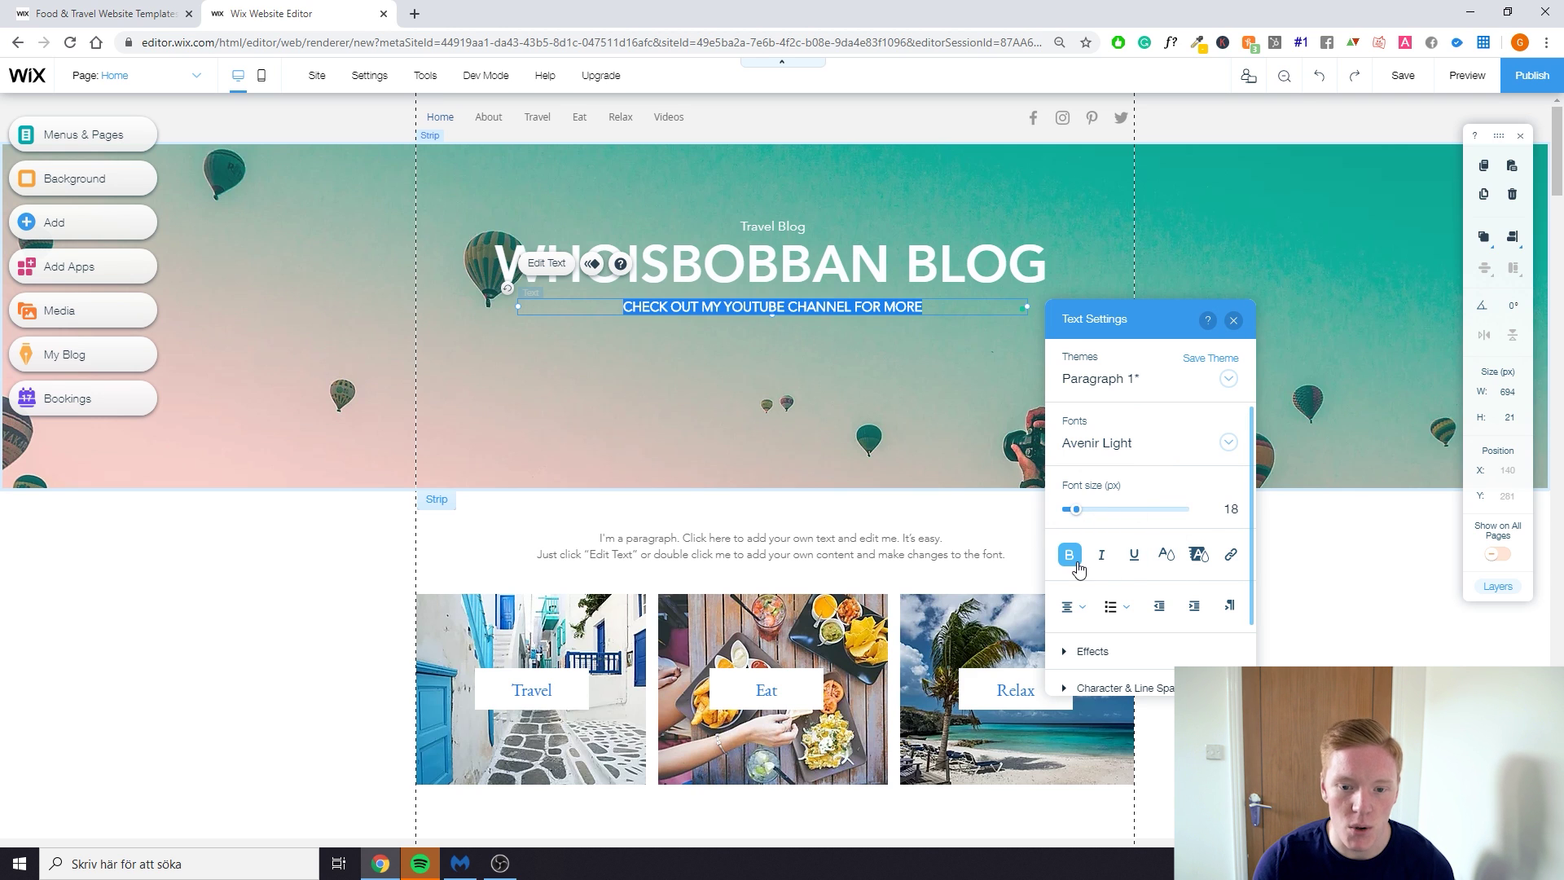
click(1101, 556)
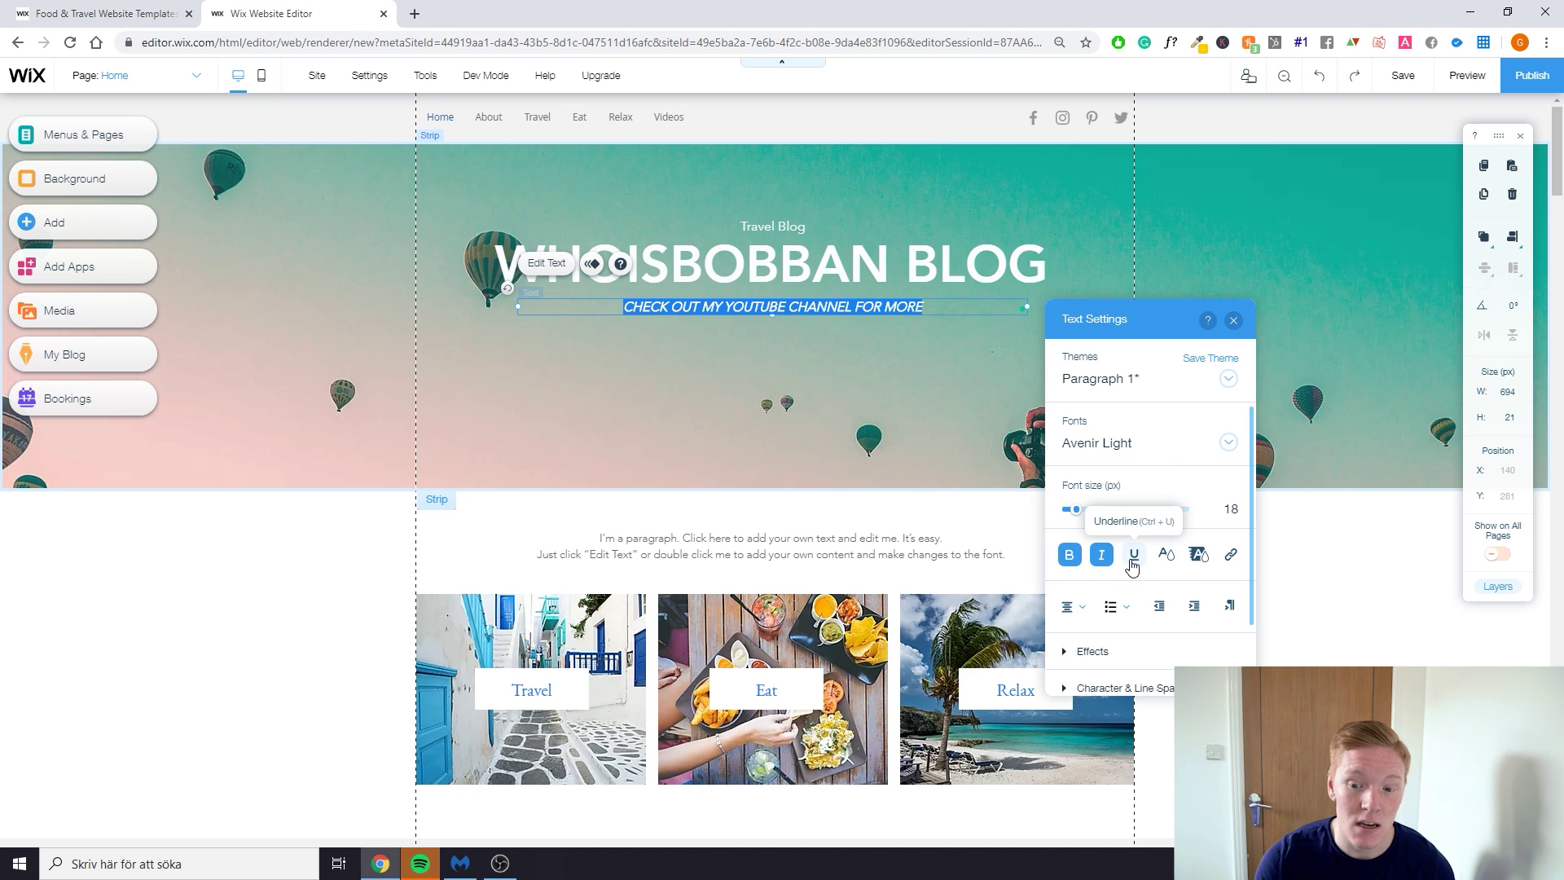
click(1101, 555)
click(1069, 556)
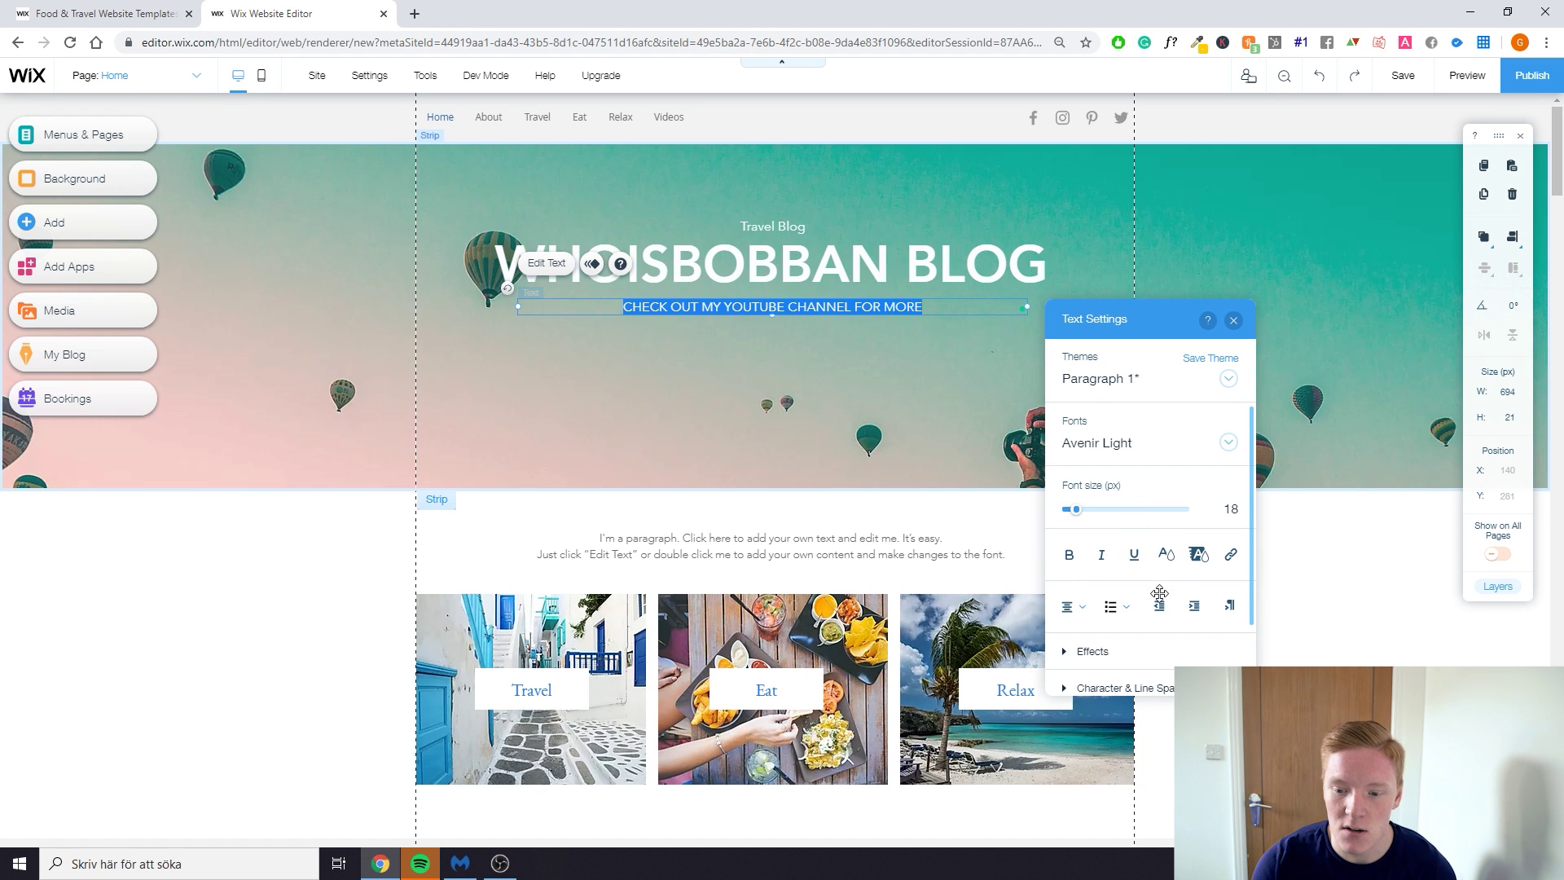
click(918, 454)
Look through the category strip and select the Travel image and its button to examine their editing options
scroll(920, 453, down, 2)
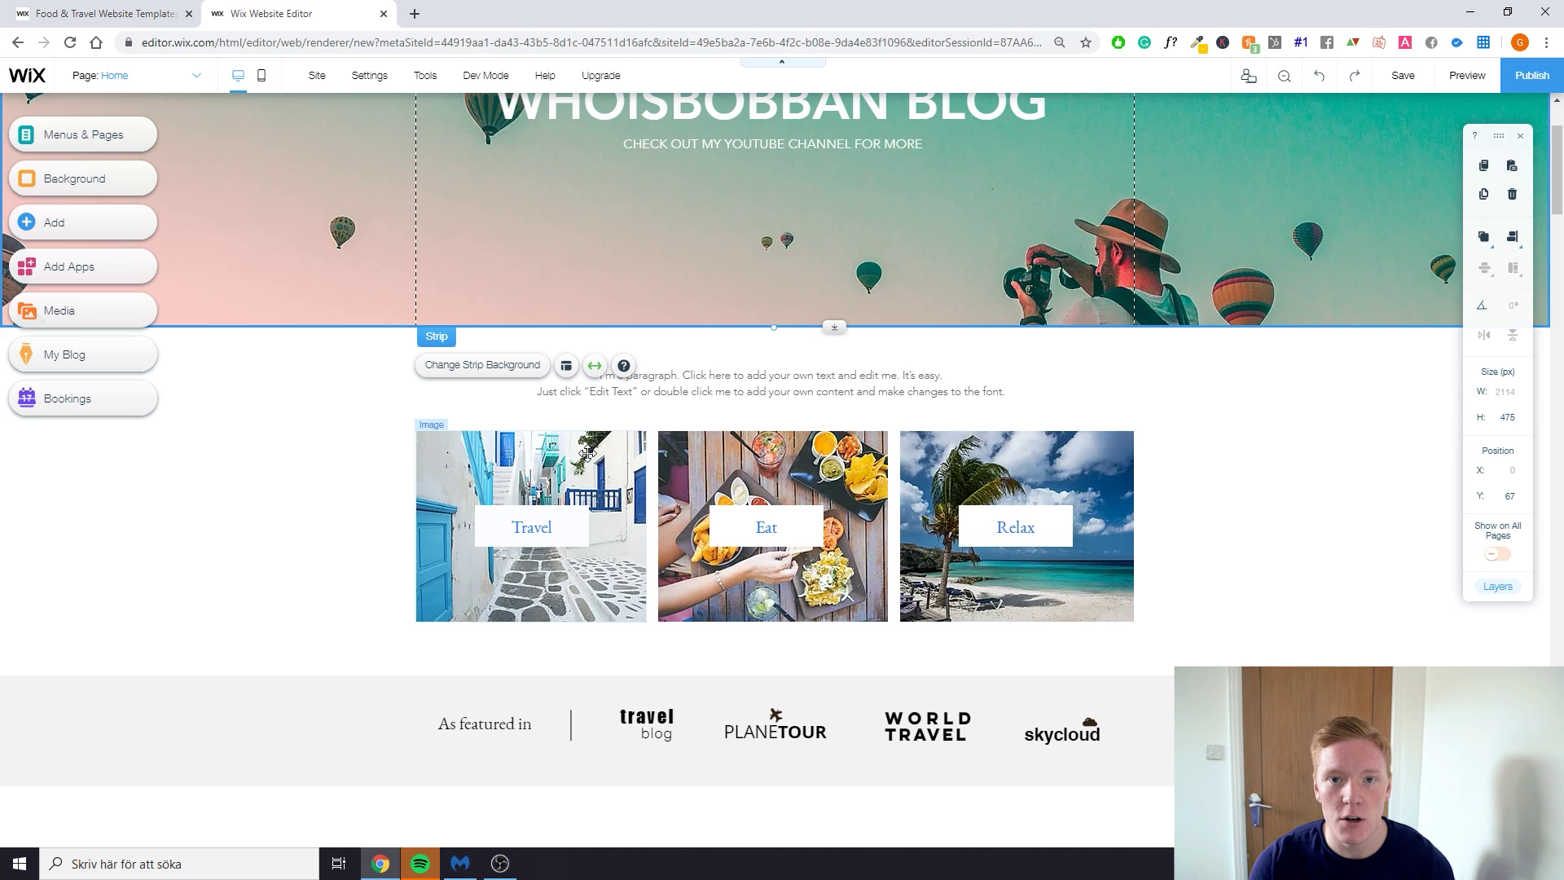
click(637, 413)
scroll(640, 413, down, 1)
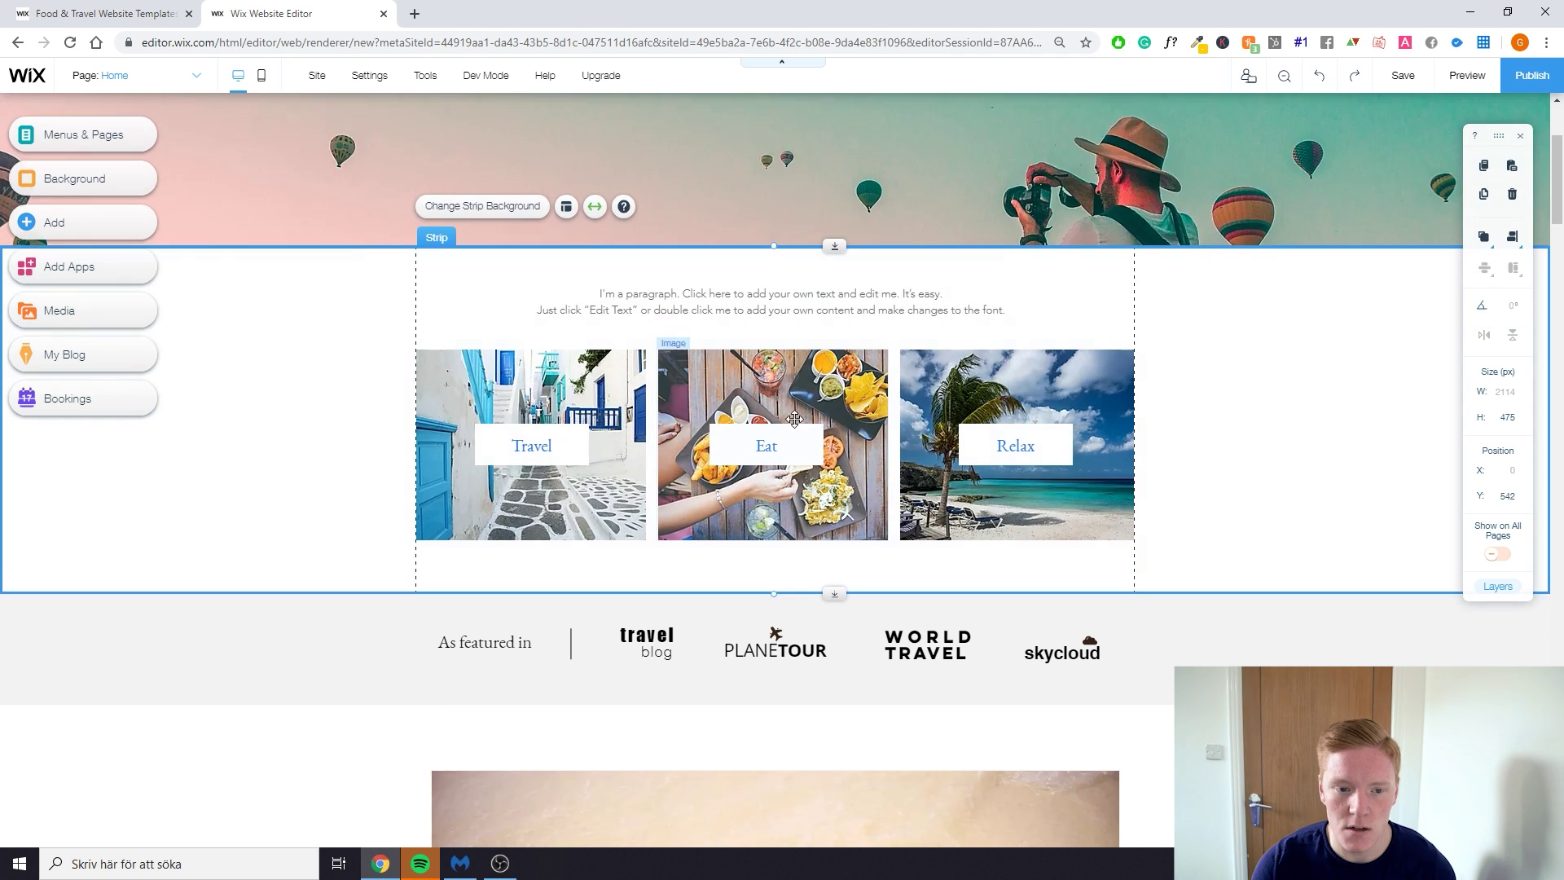
scroll(640, 456, up, 2)
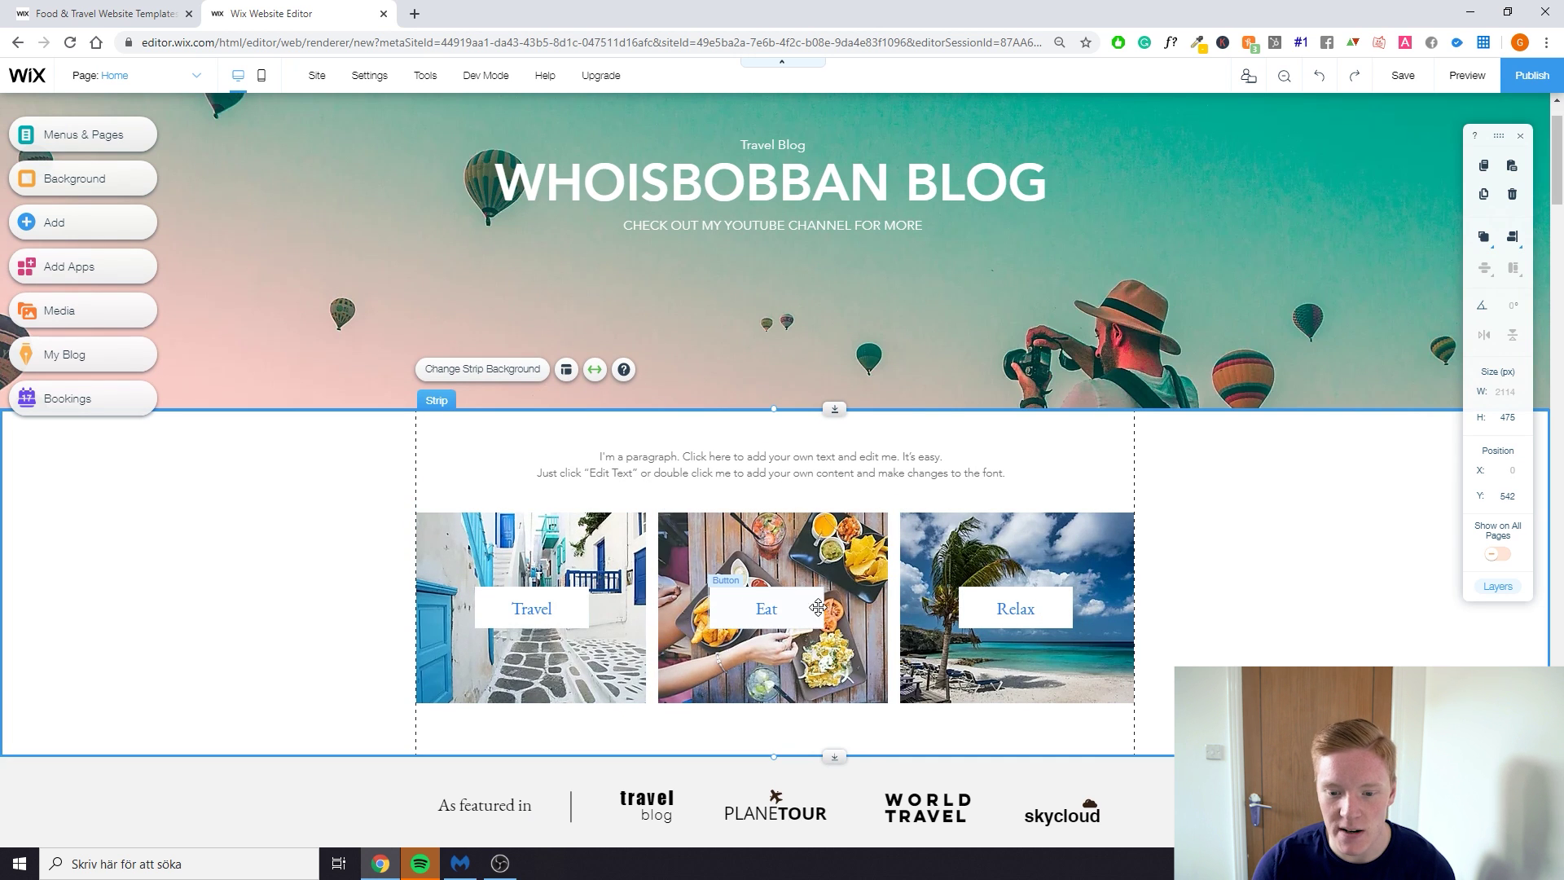
click(560, 559)
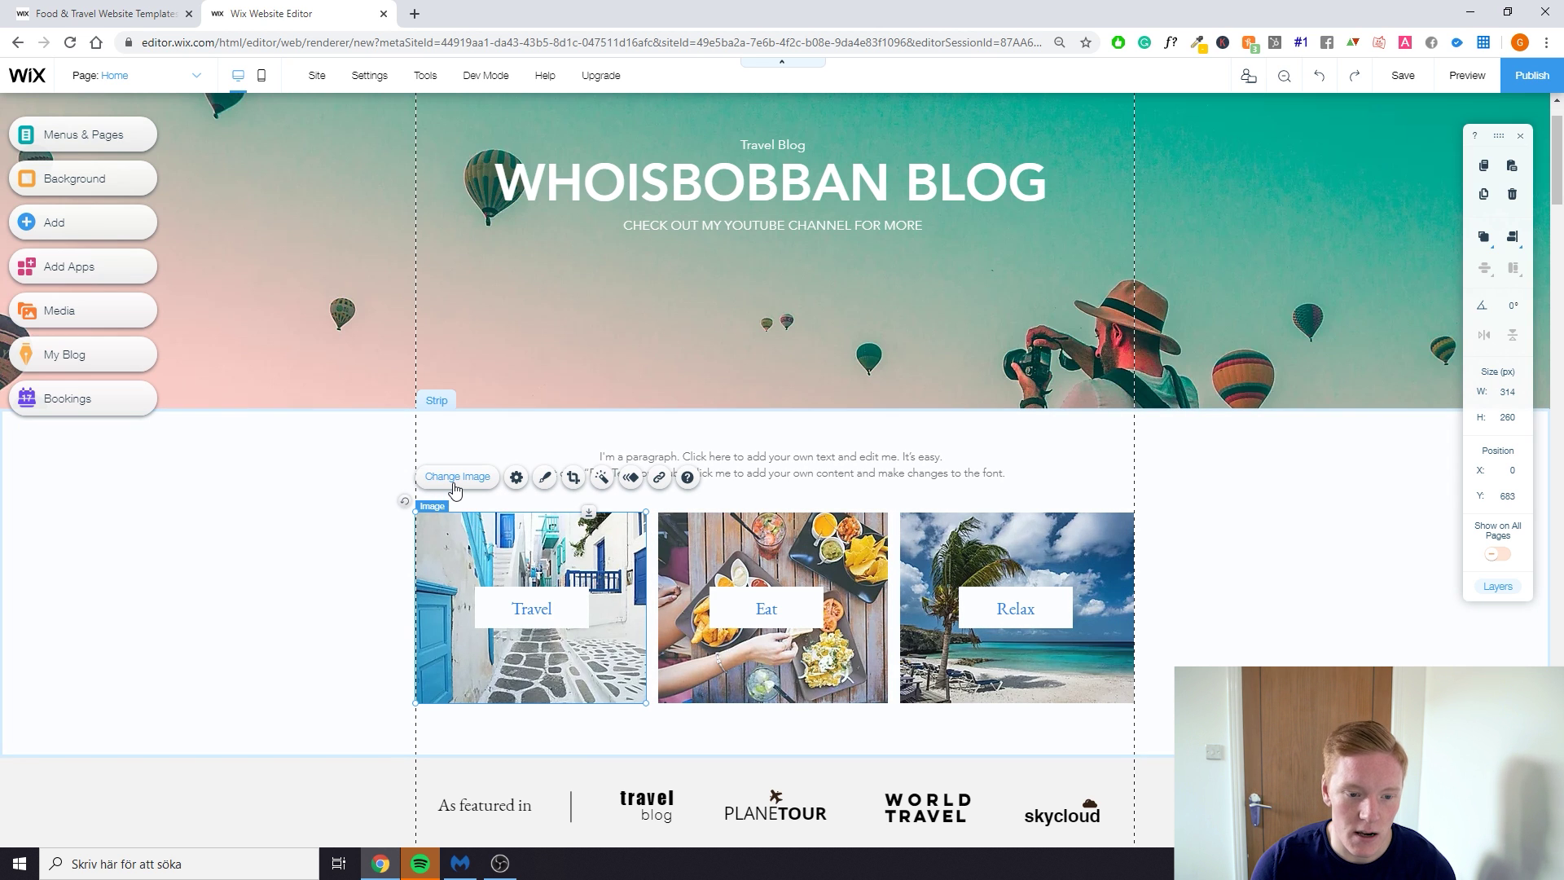
click(527, 603)
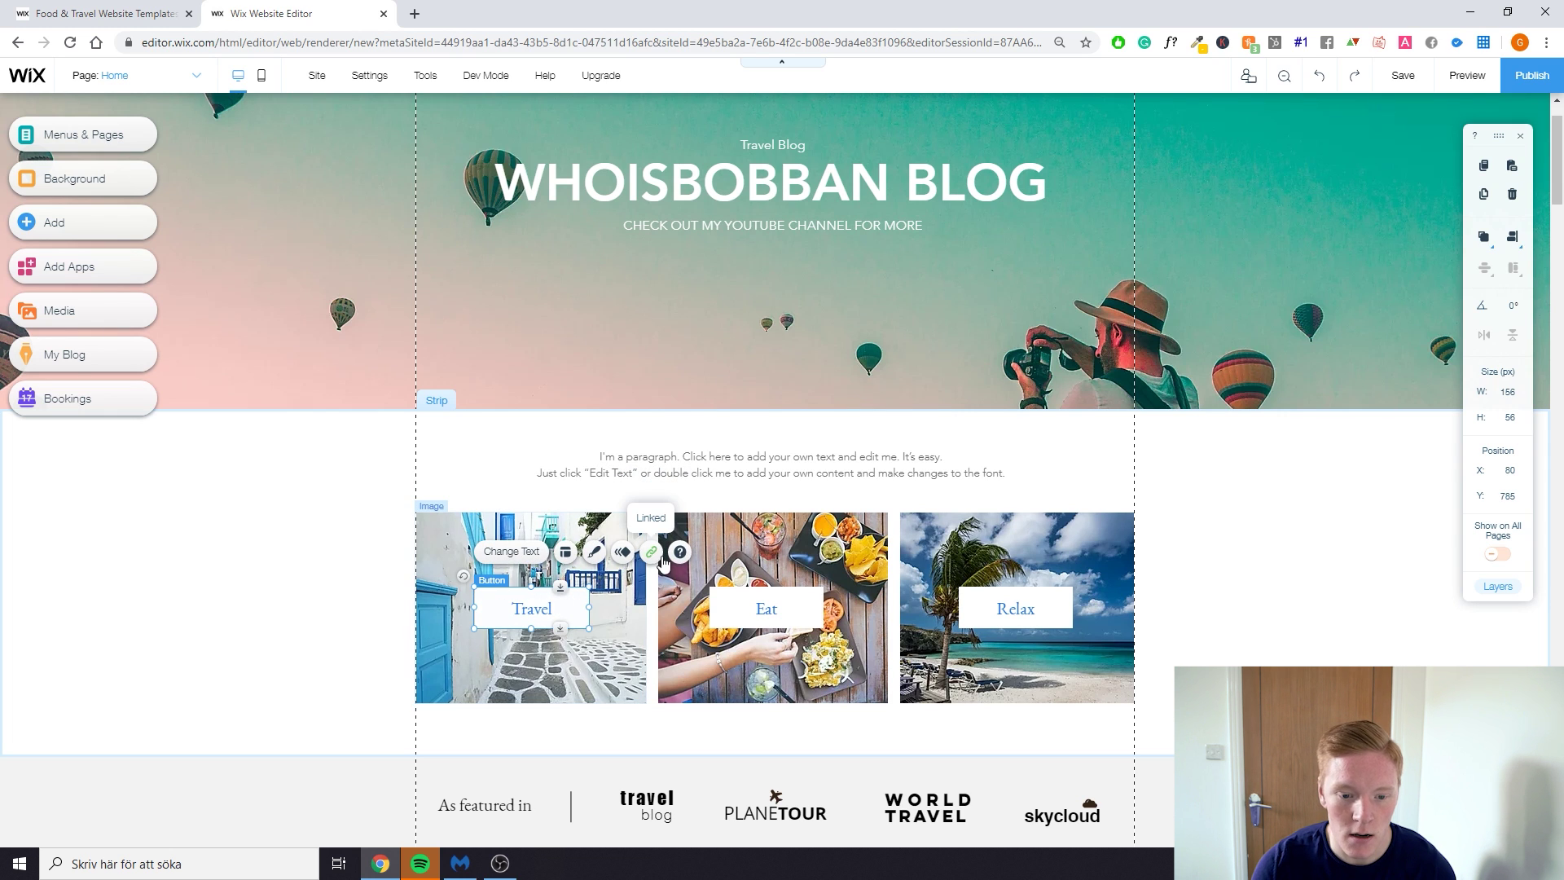
Relabel the Travel button as "Youtube" and replace the image behind it with the tablet photo from an Unsplash search for "youtube"
click(510, 552)
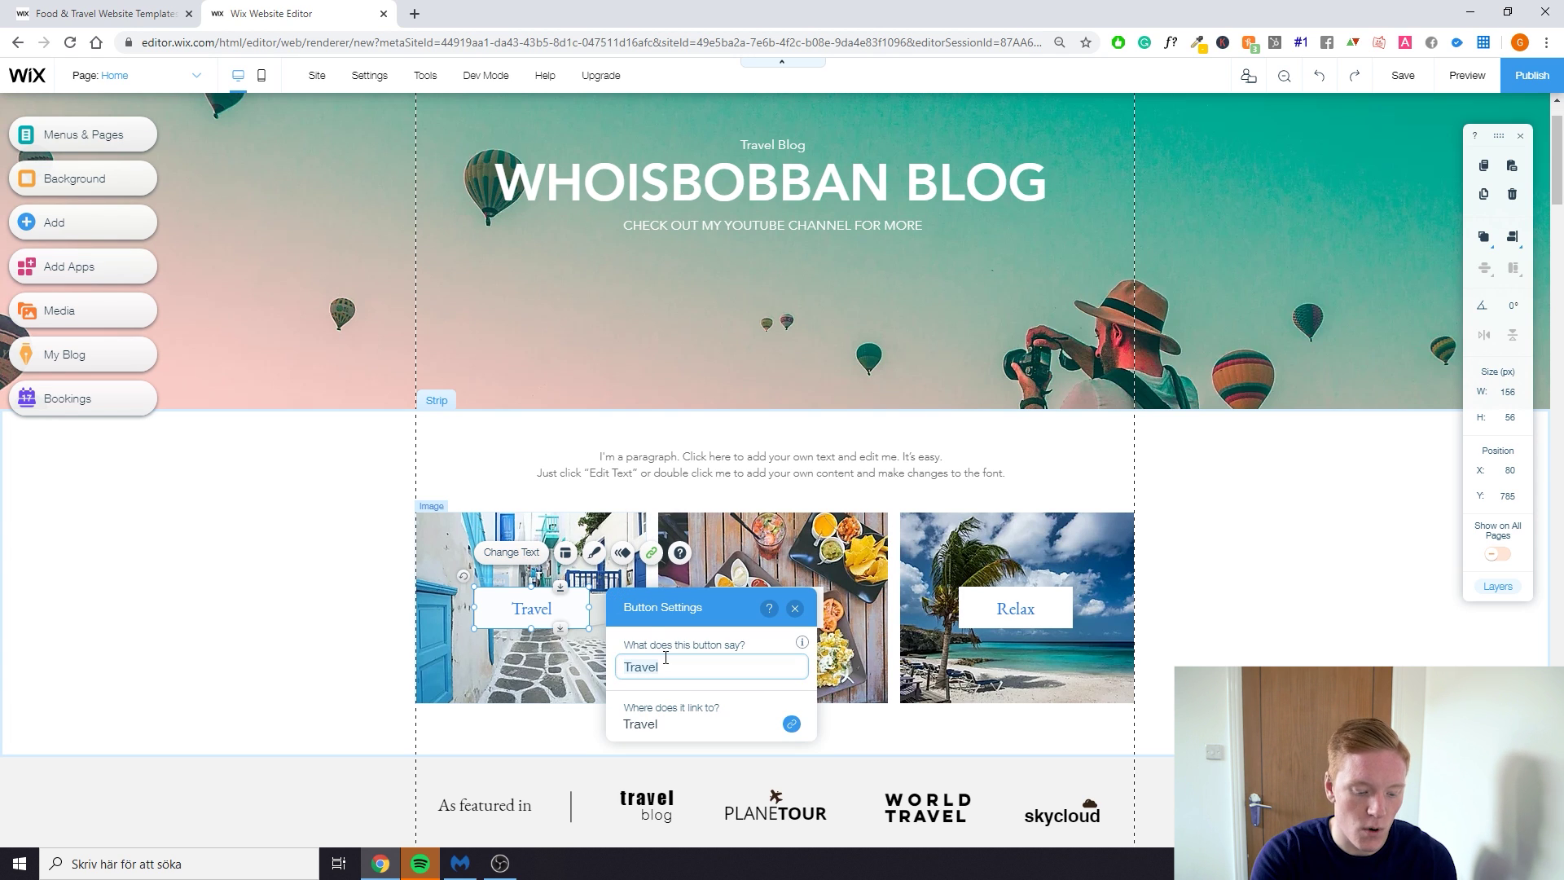
text(Youtube)
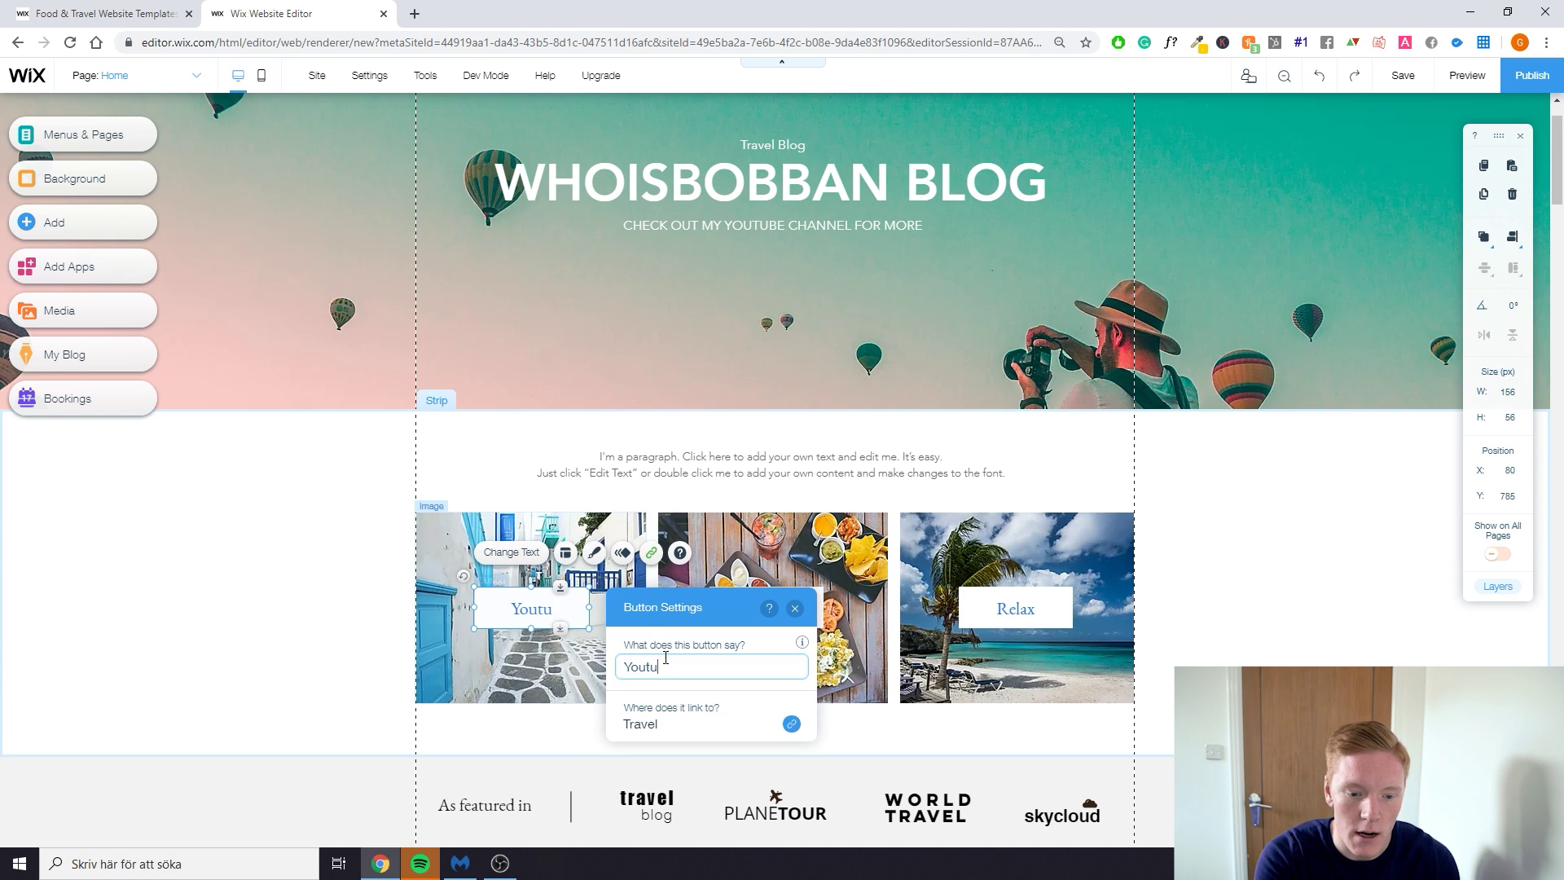
click(494, 532)
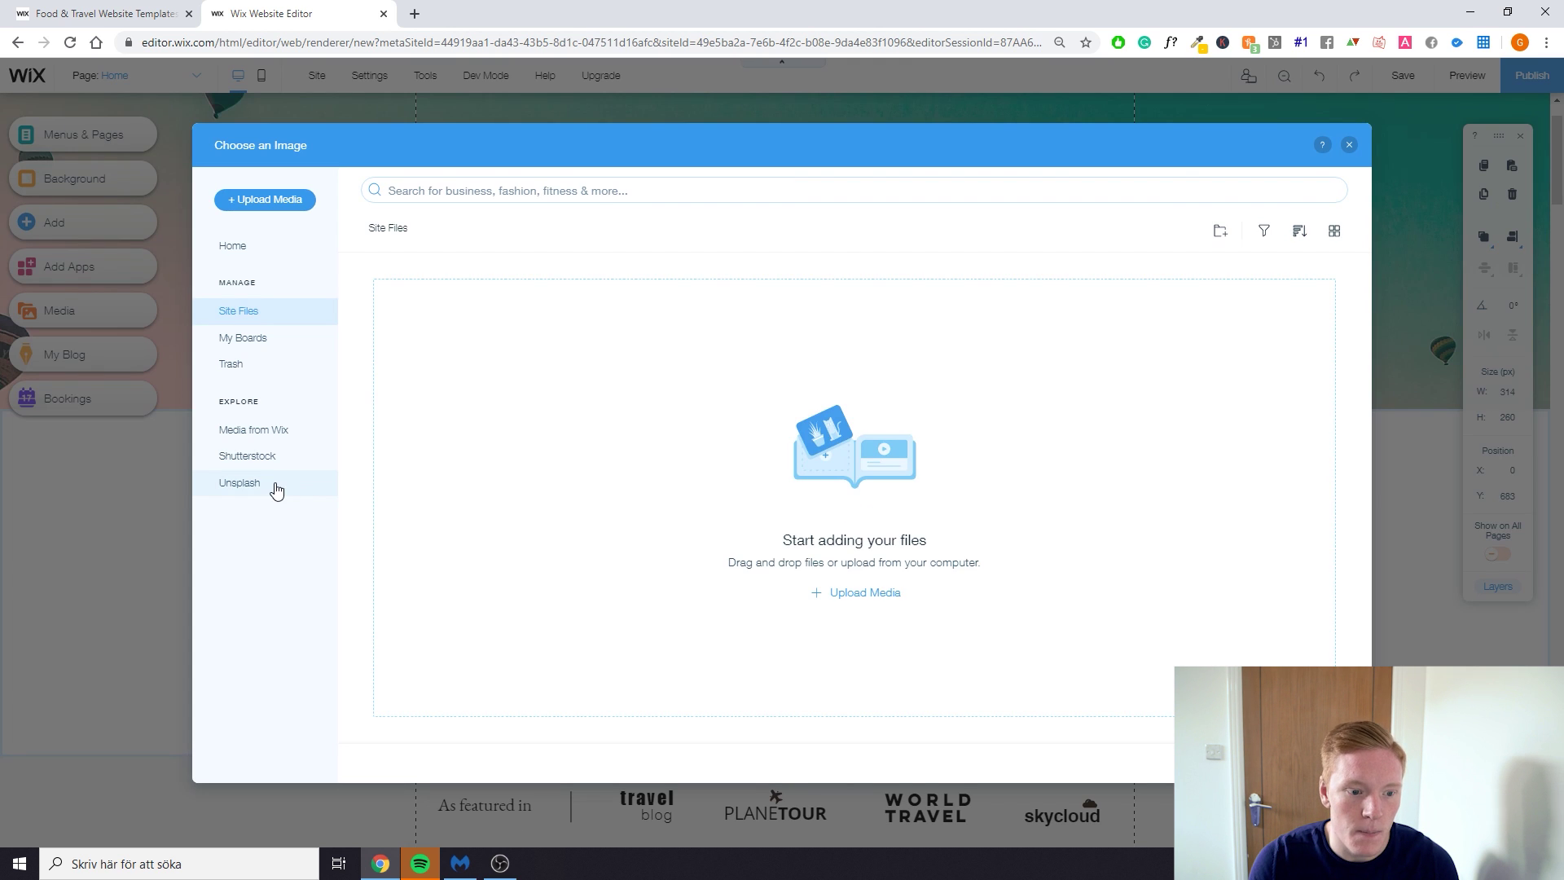
click(273, 483)
click(515, 193)
text(yo)
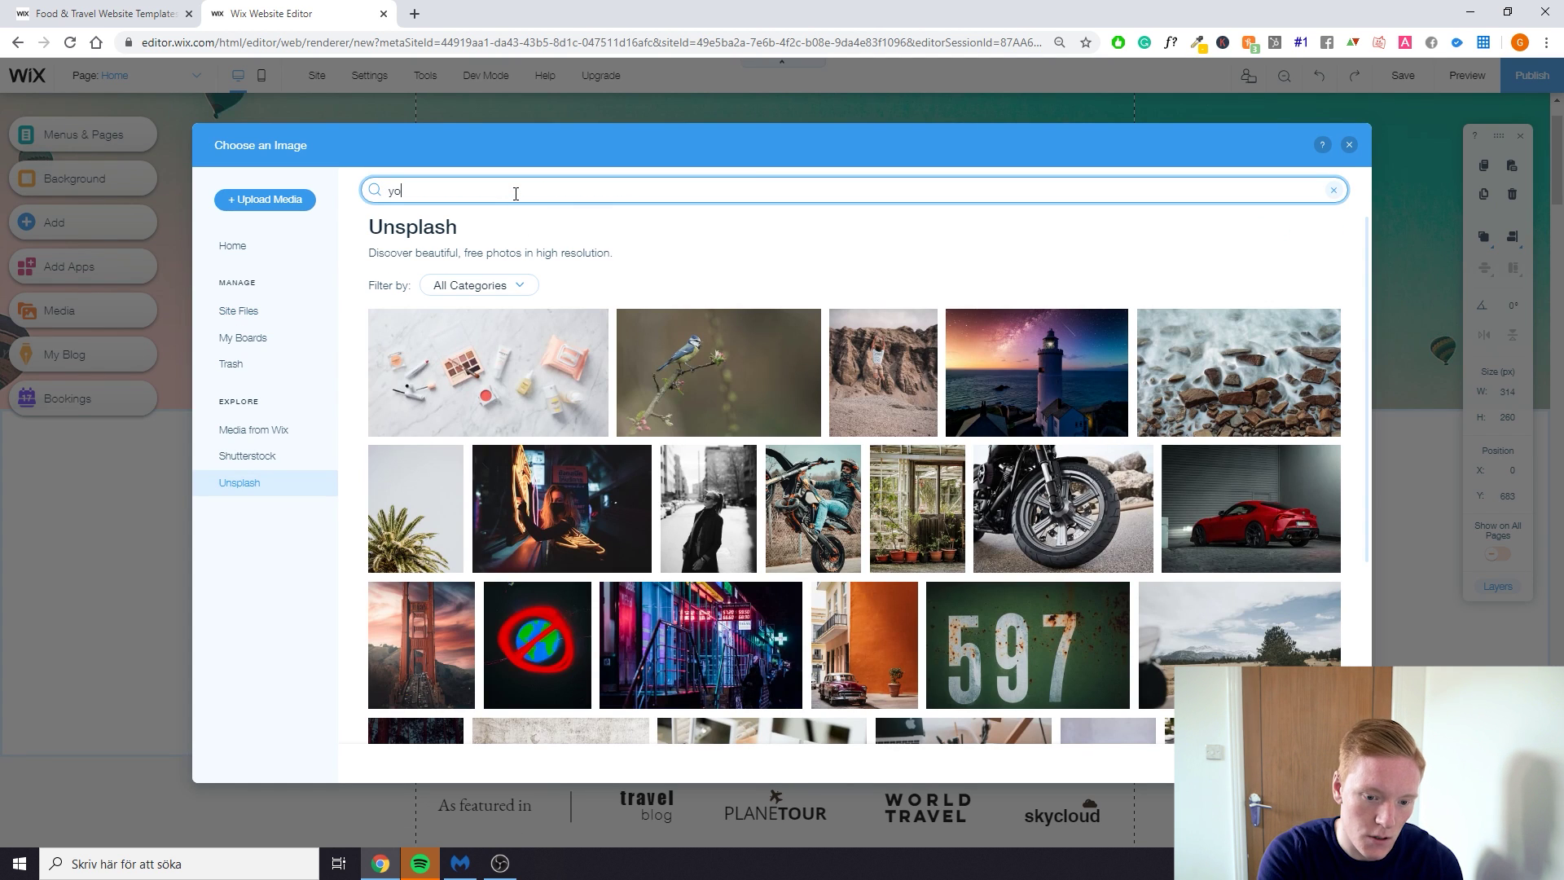
text(utube)
key(Return)
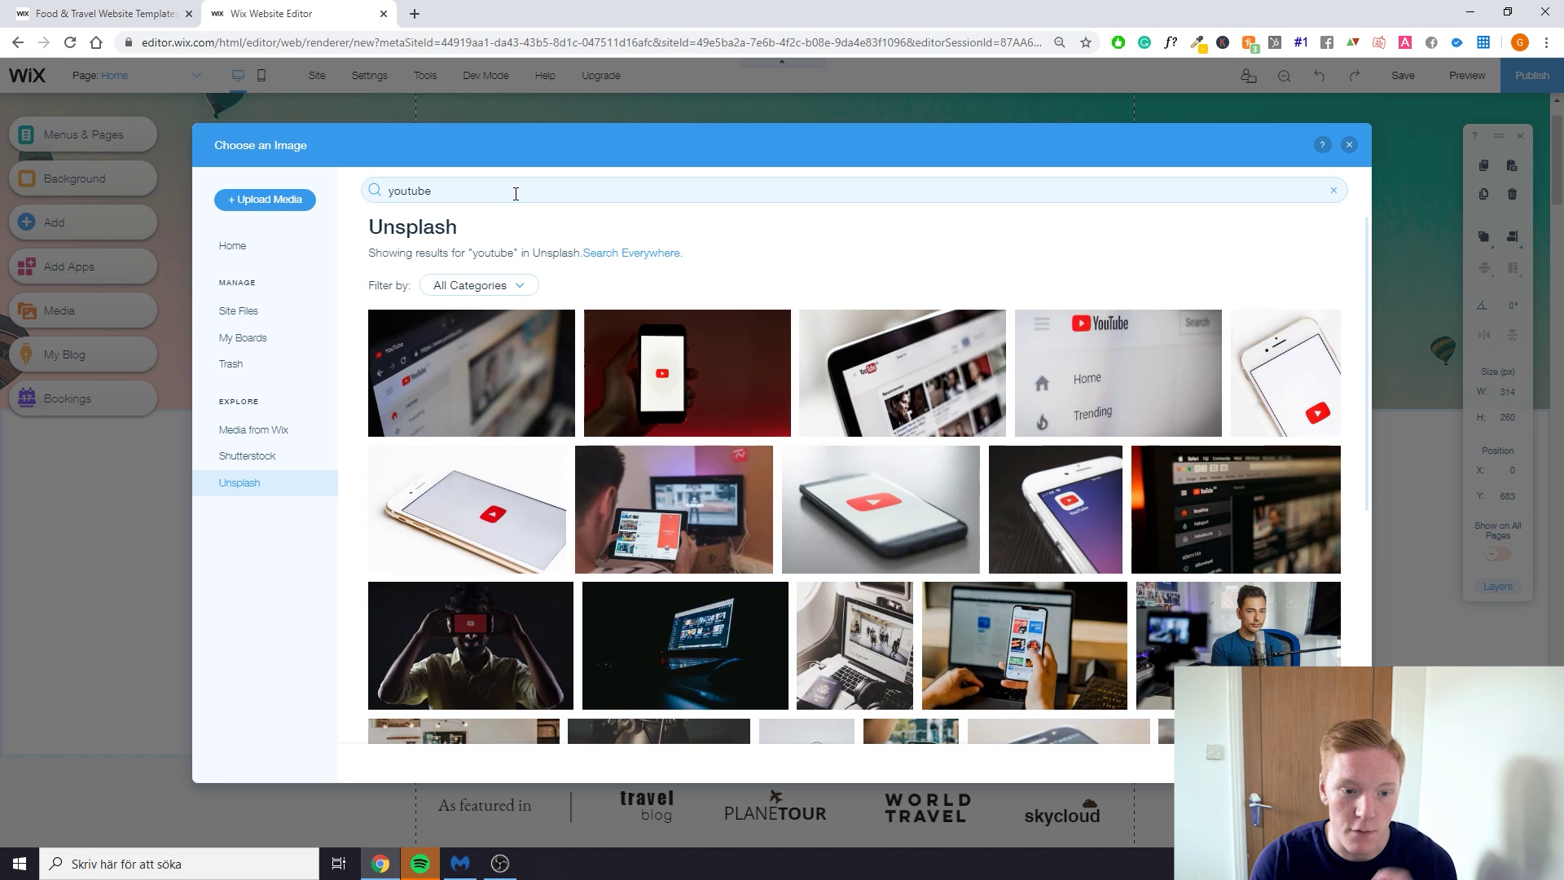
click(937, 391)
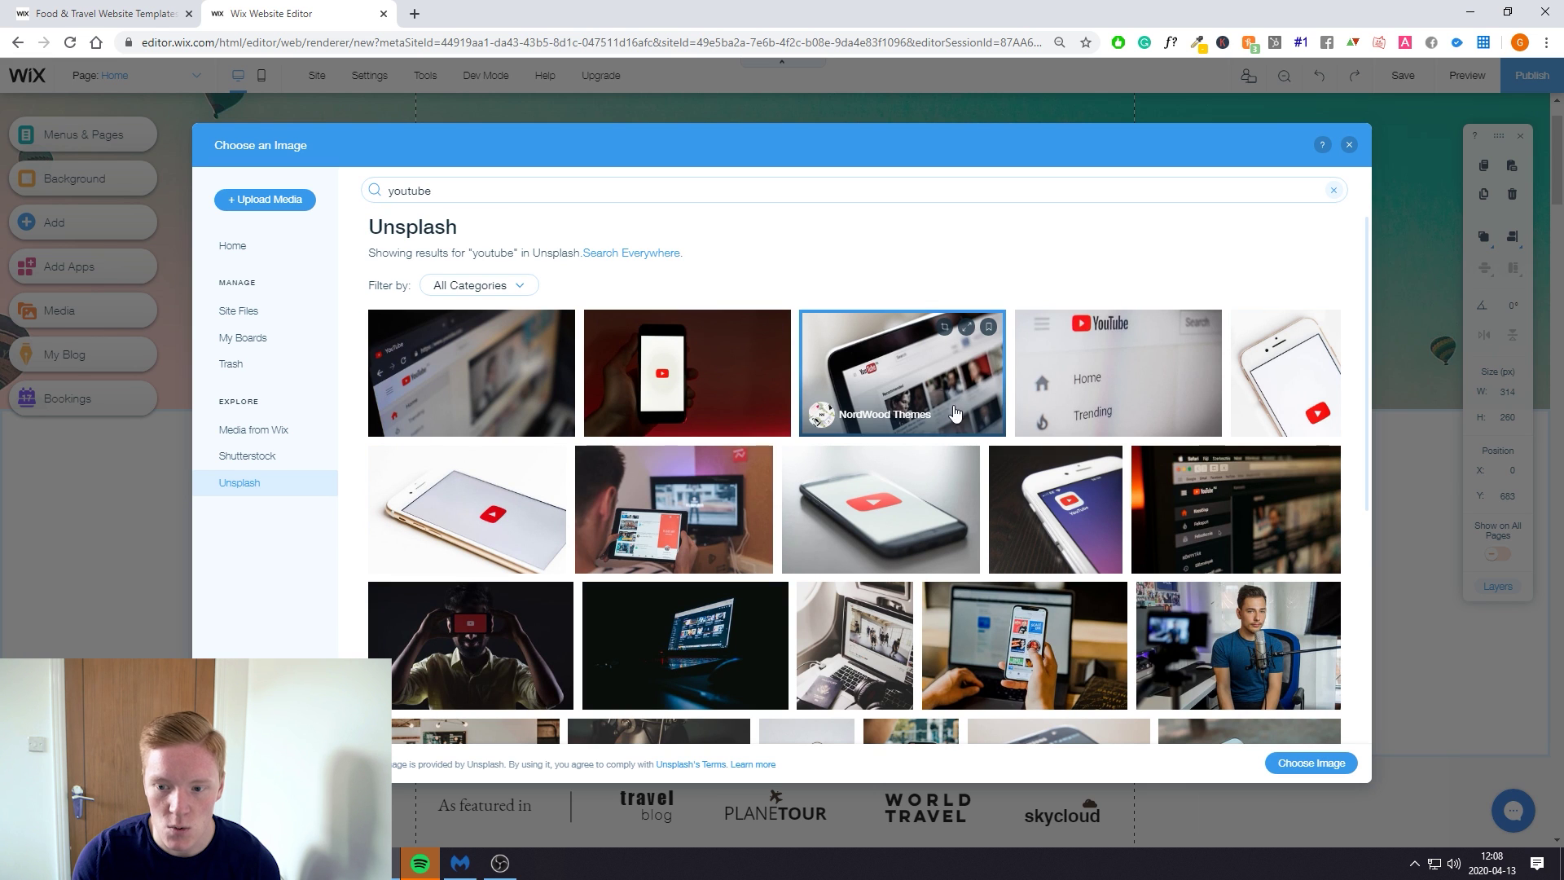
click(1304, 763)
Set the link type of the Youtube button to Web Address
scroll(558, 529, down, 1)
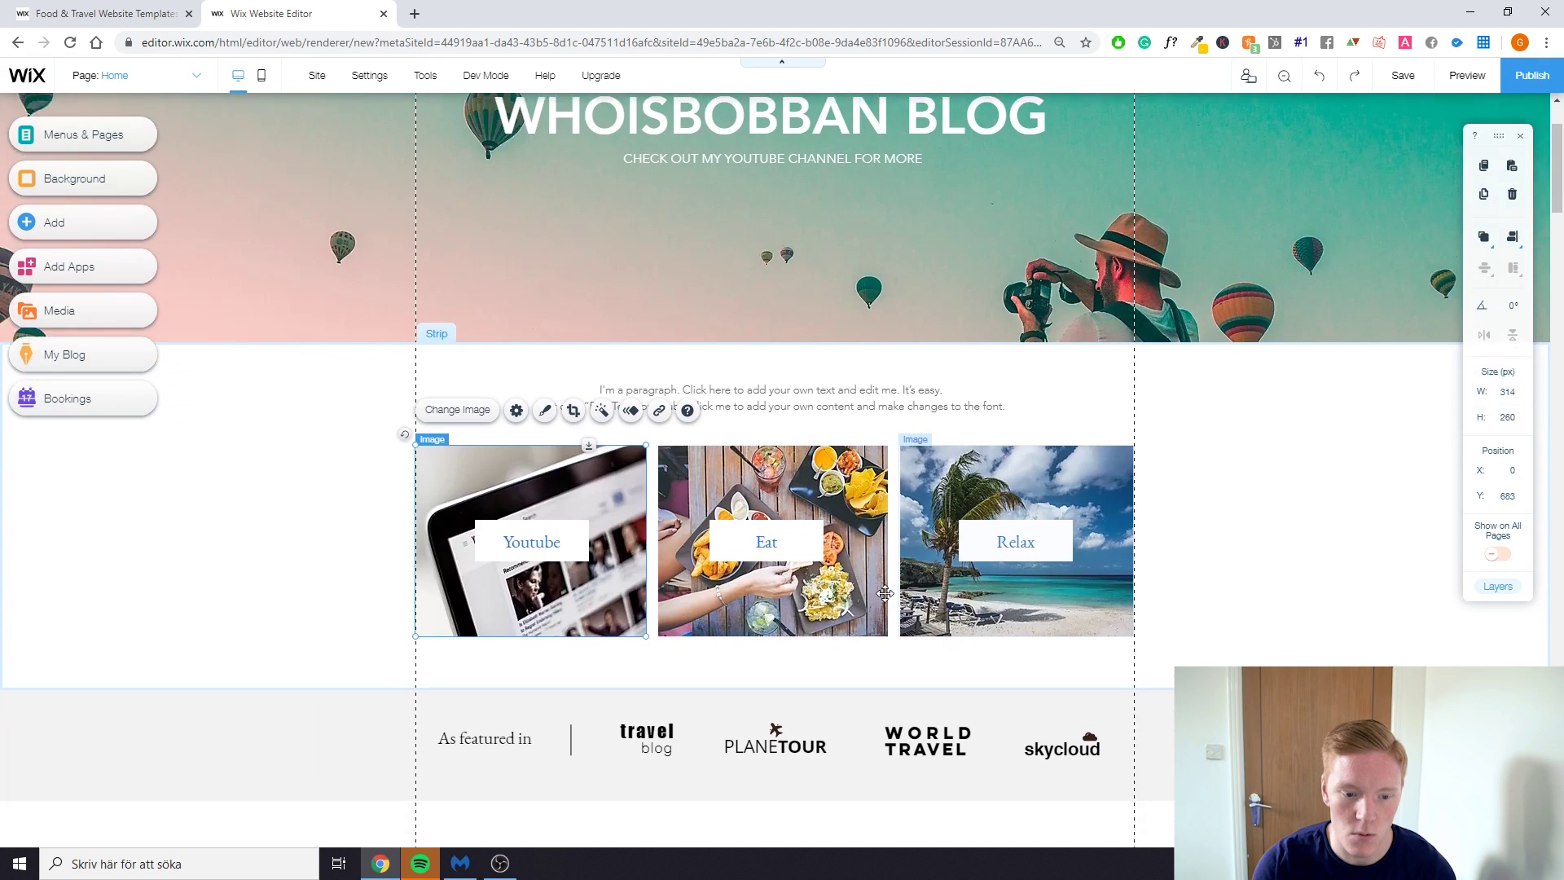
click(558, 529)
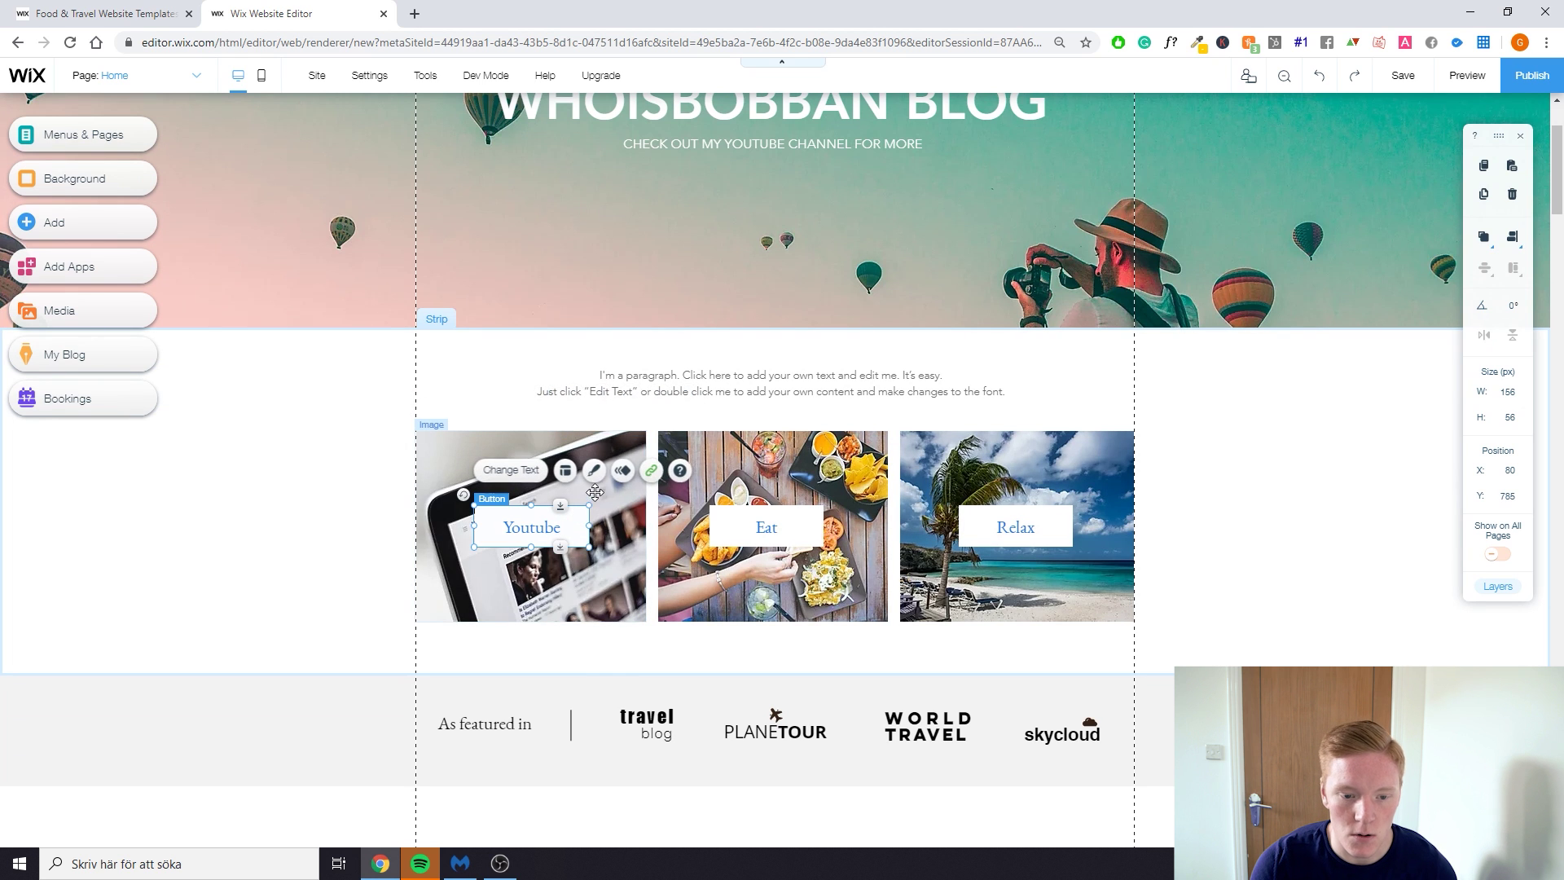
click(650, 469)
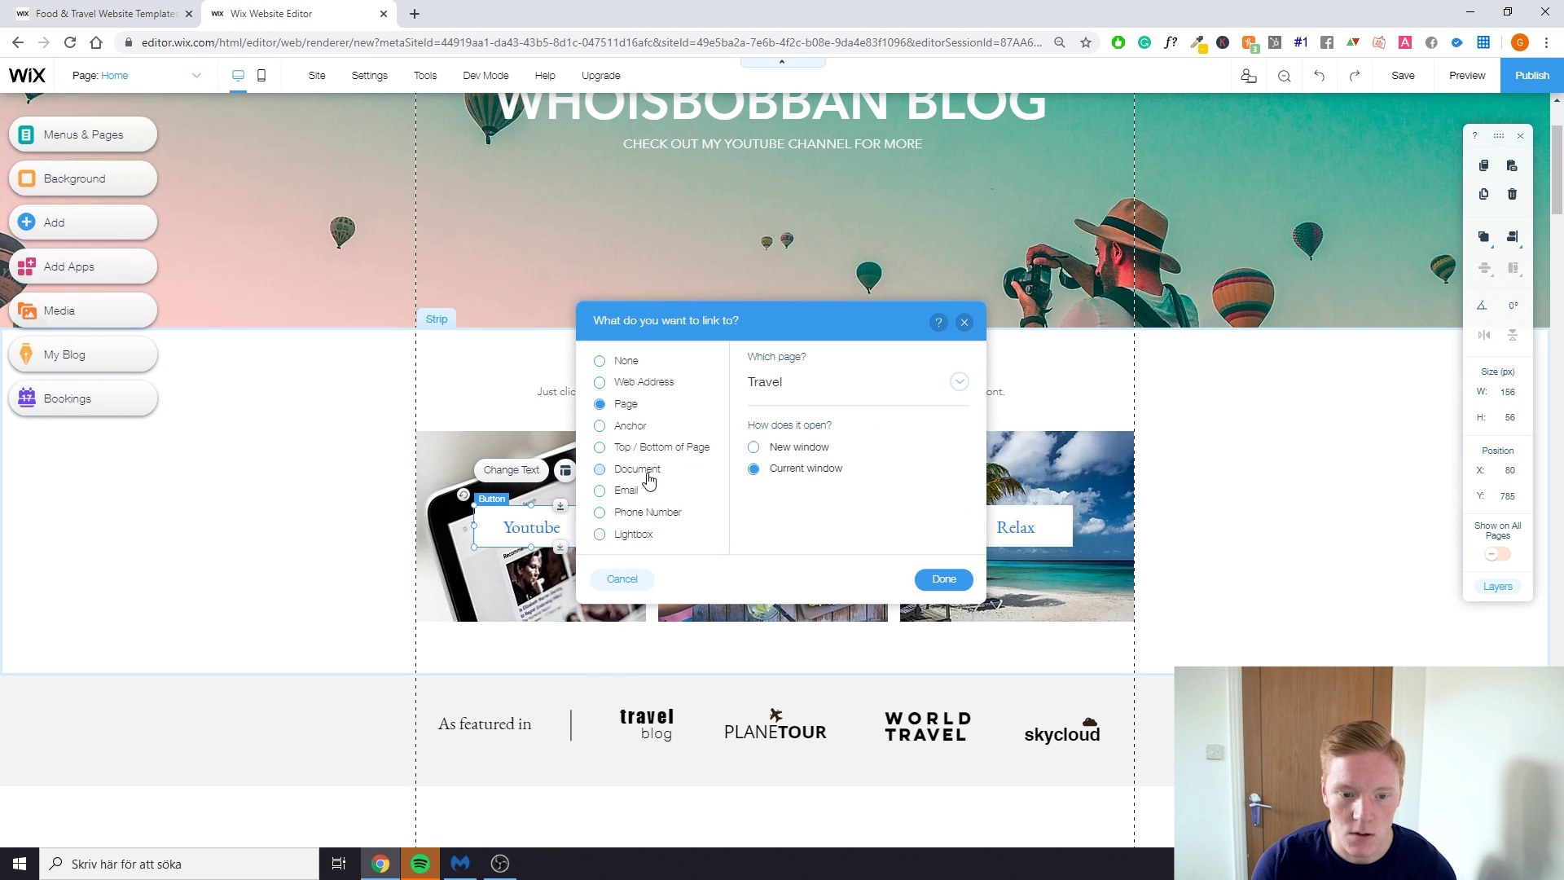
click(645, 386)
Open youtube.com in a new browser tab, find the whoisbobban channel, copy its page address and return to the Wix editor
key(ctrl+t)
text(youtube.com)
key(Return)
click(514, 80)
text(who)
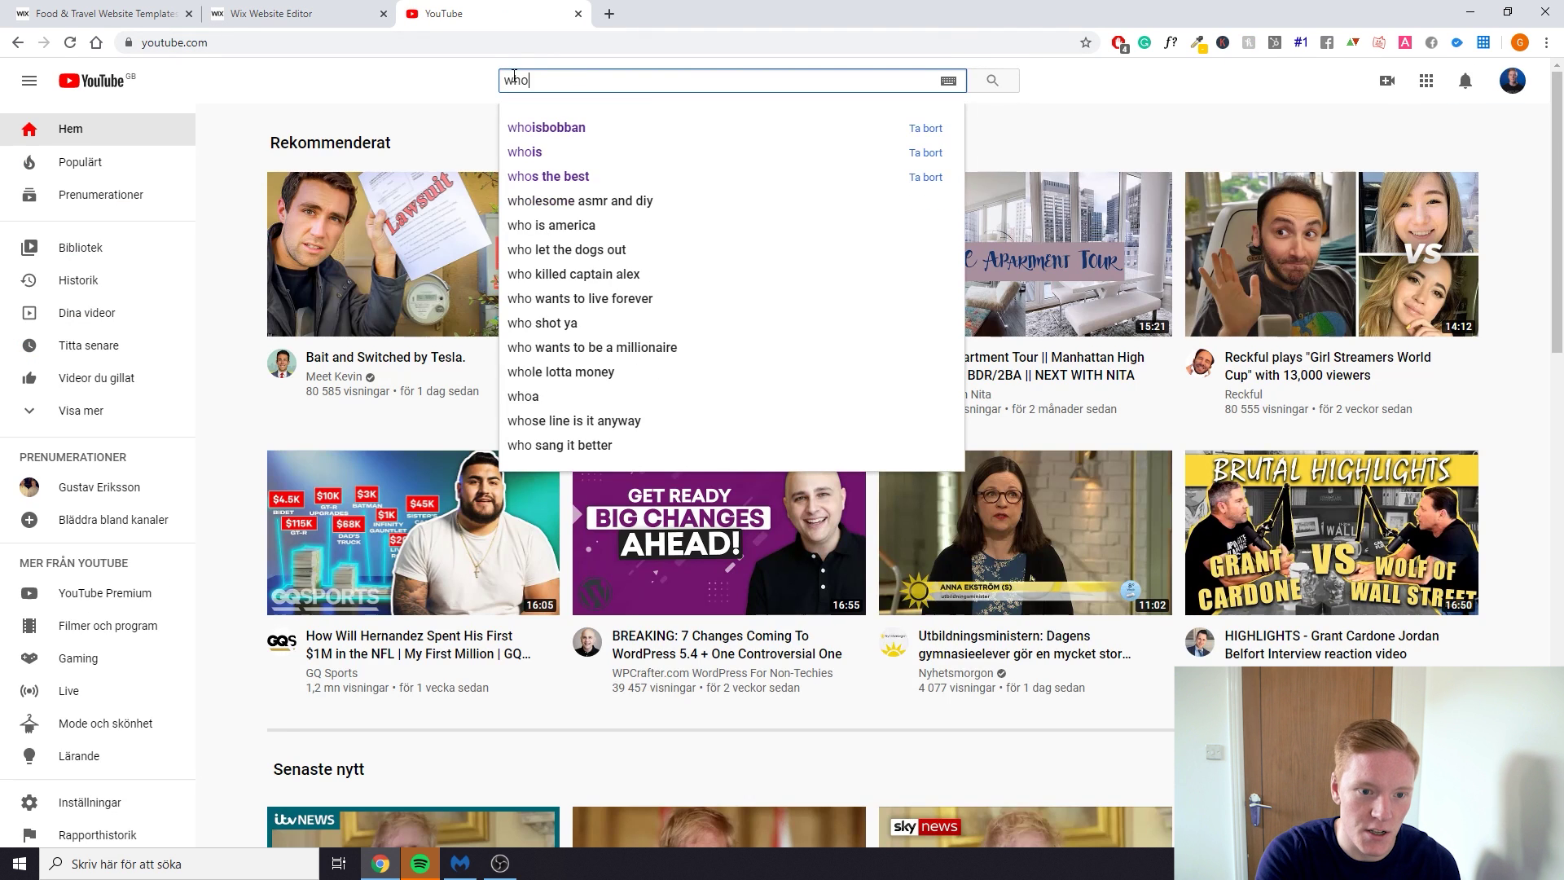
click(545, 127)
right_click(575, 179)
click(575, 179)
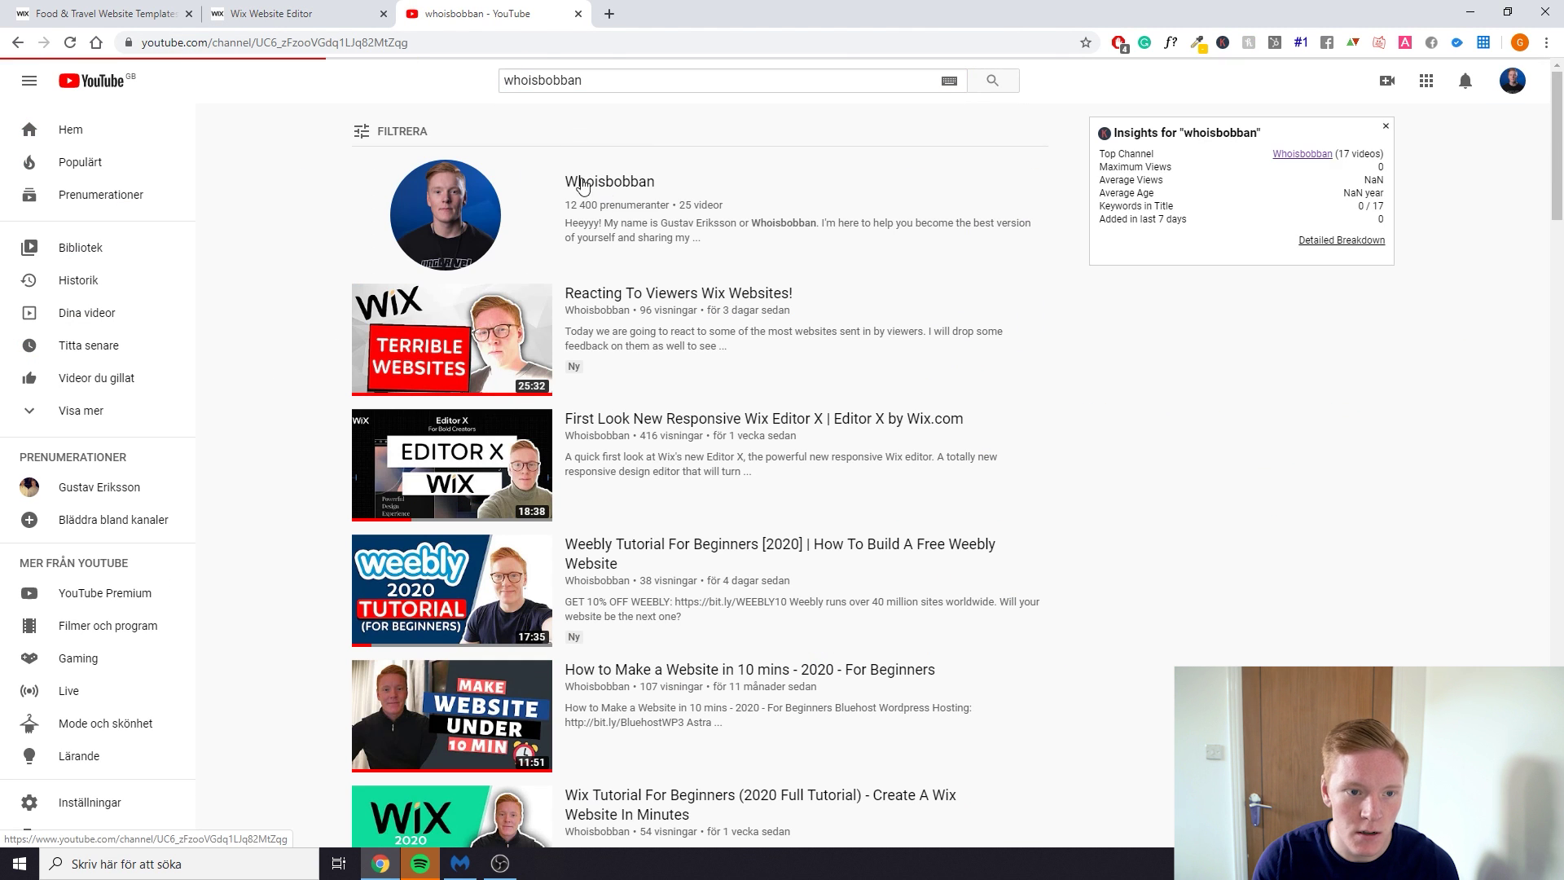
click(346, 41)
key(ctrl+c)
click(578, 14)
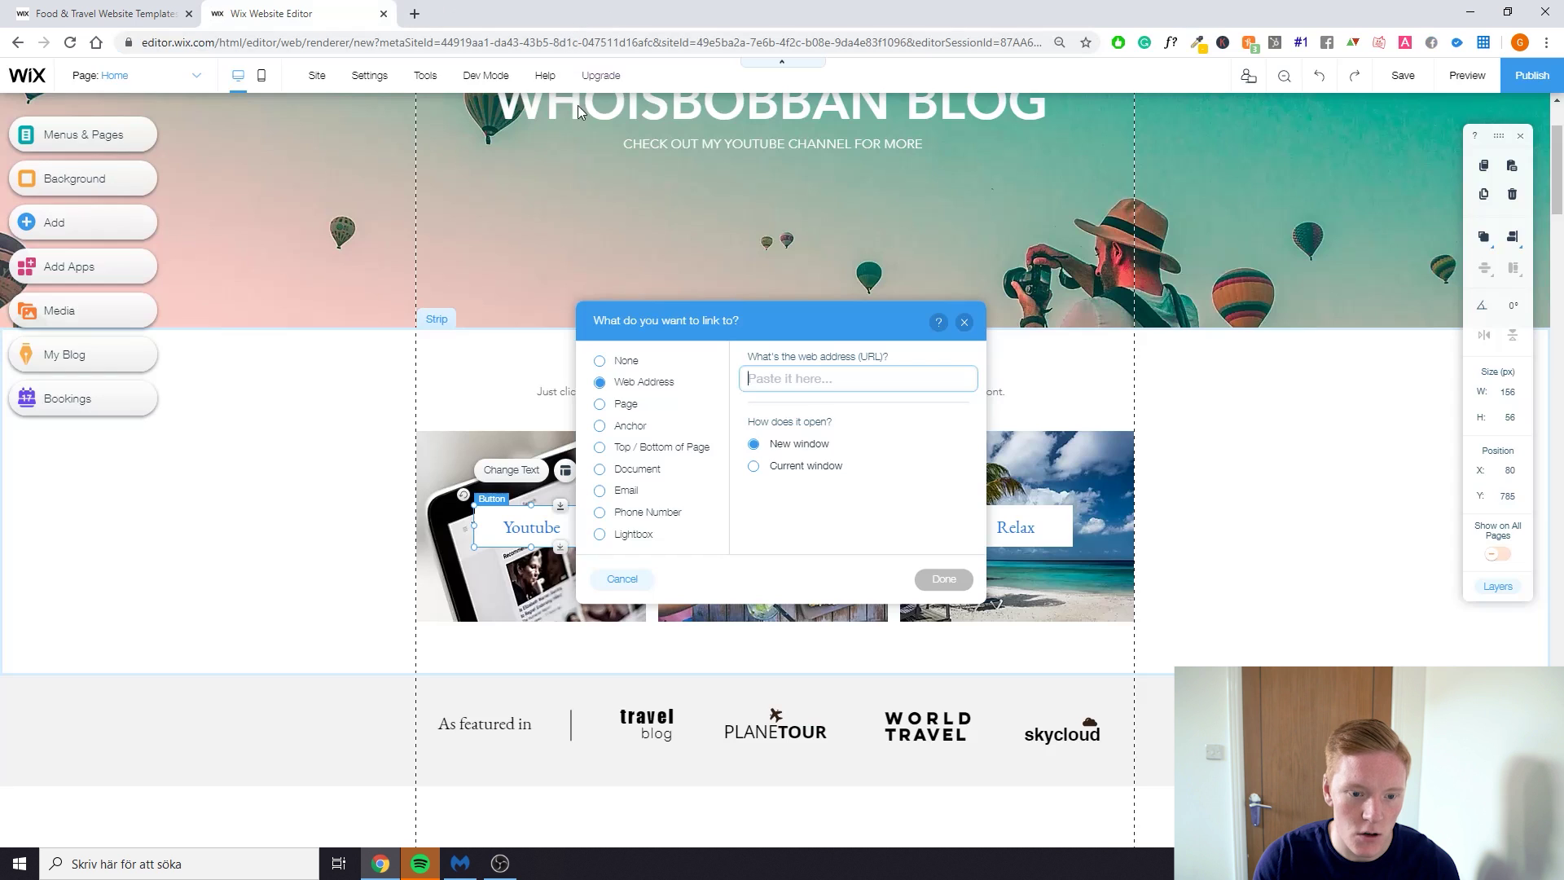
Paste the copied channel address as the Youtube button's web link and apply it
click(824, 383)
key(ctrl+v)
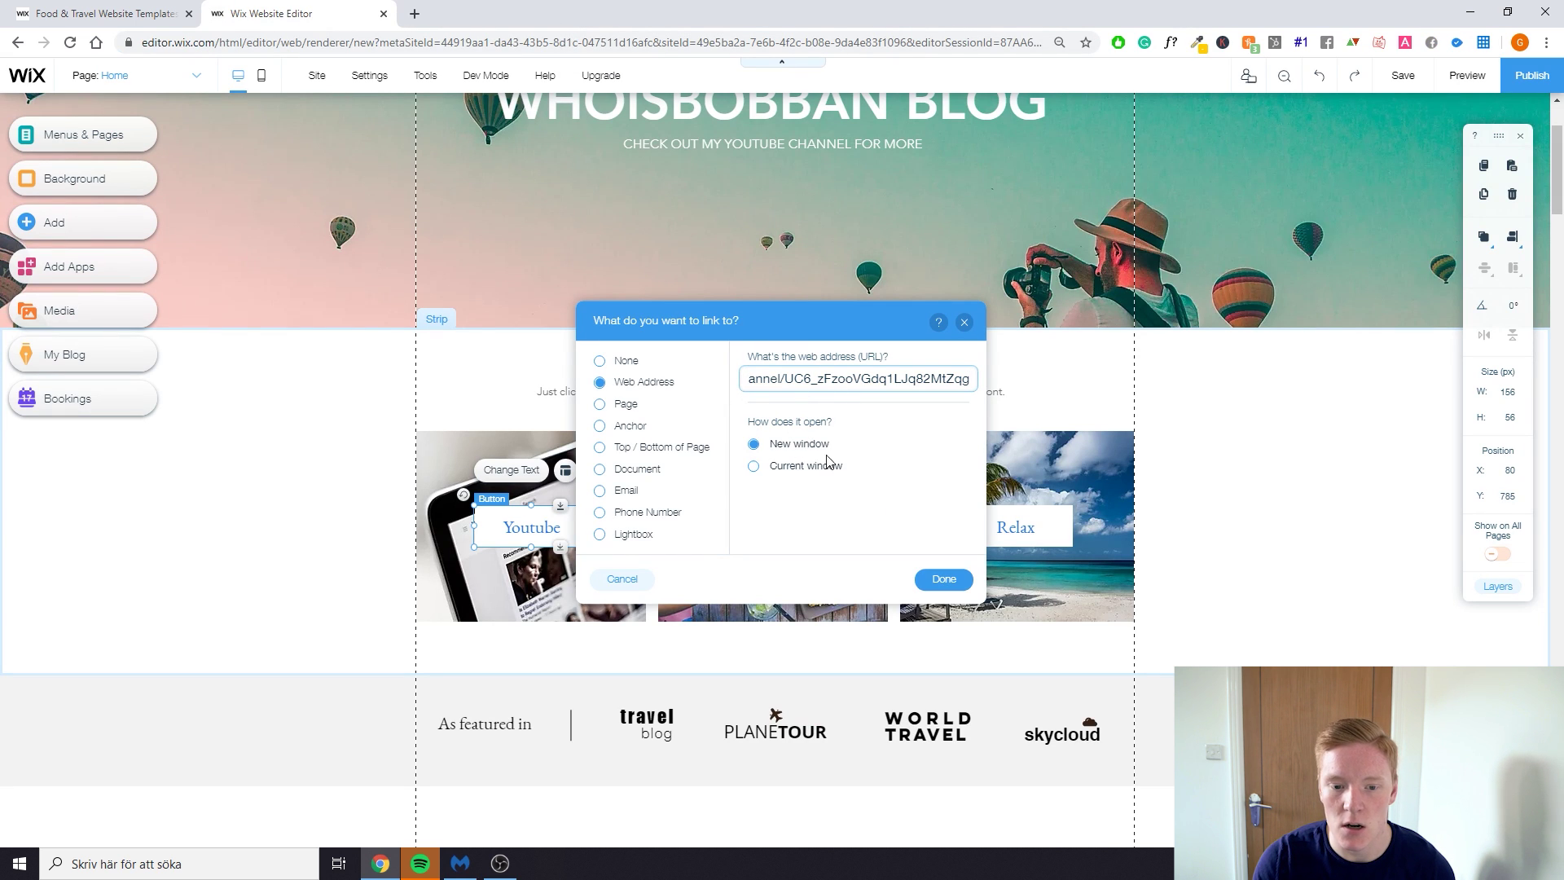
click(944, 579)
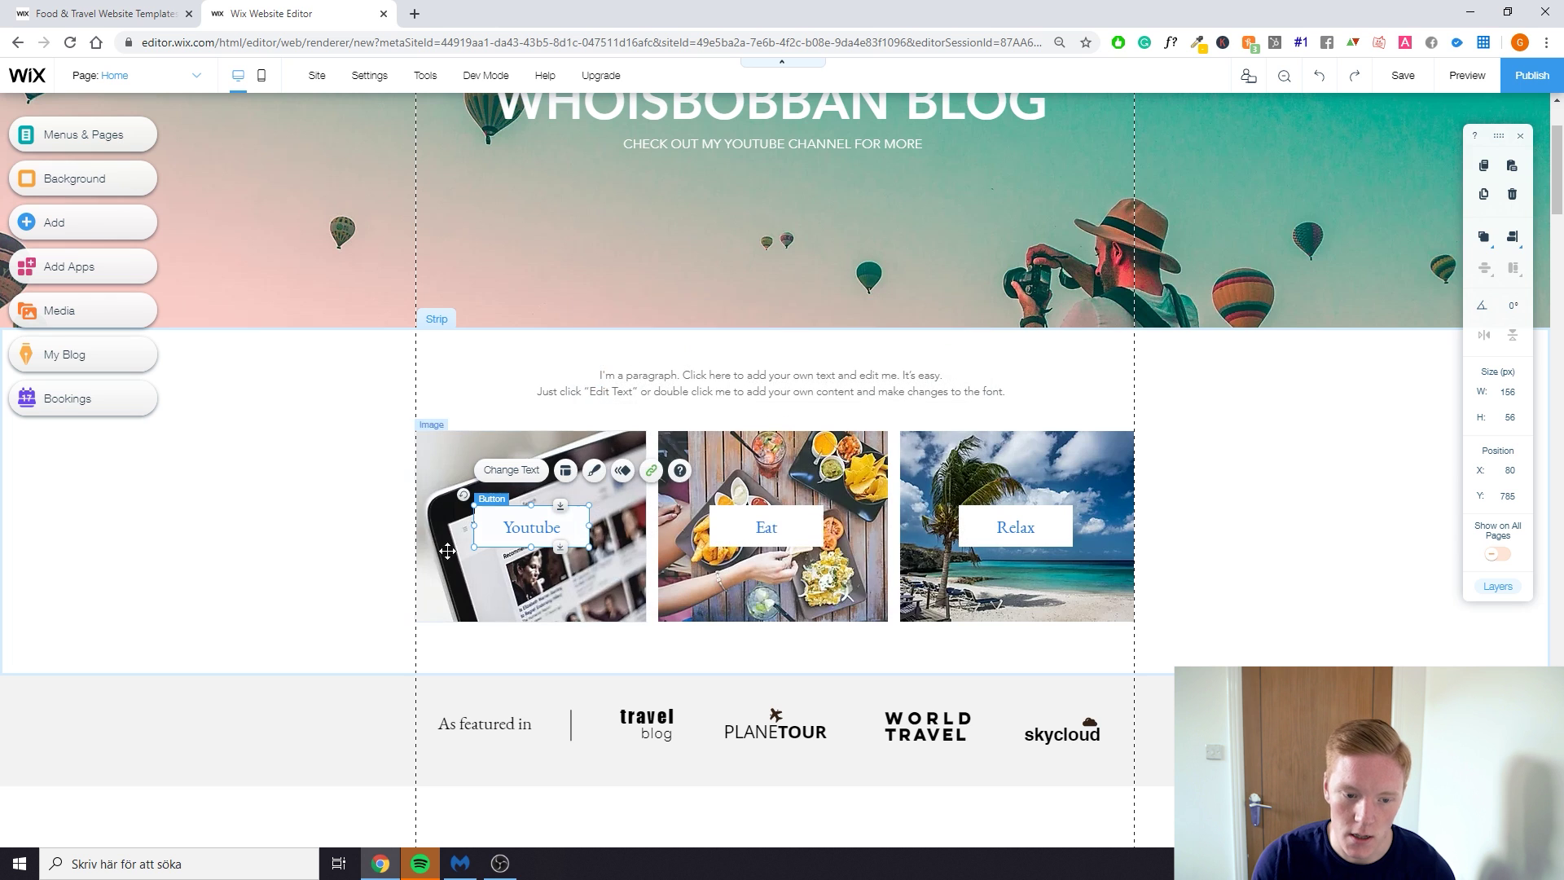
click(383, 525)
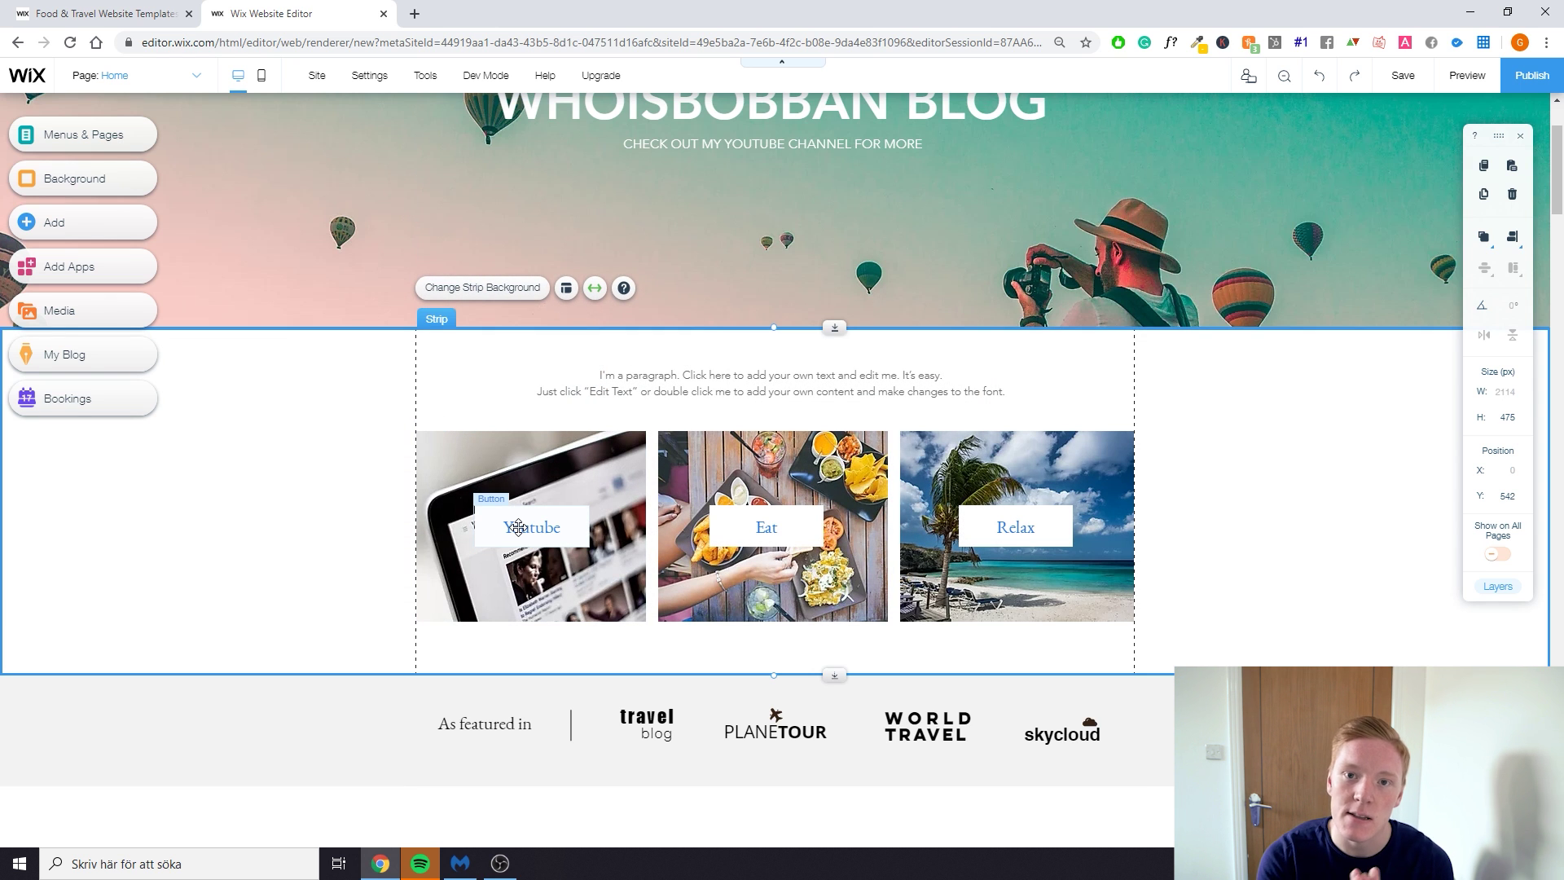
Examine the heading text and the individual publication logos in the "As featured in" strip
scroll(518, 527, down, 3)
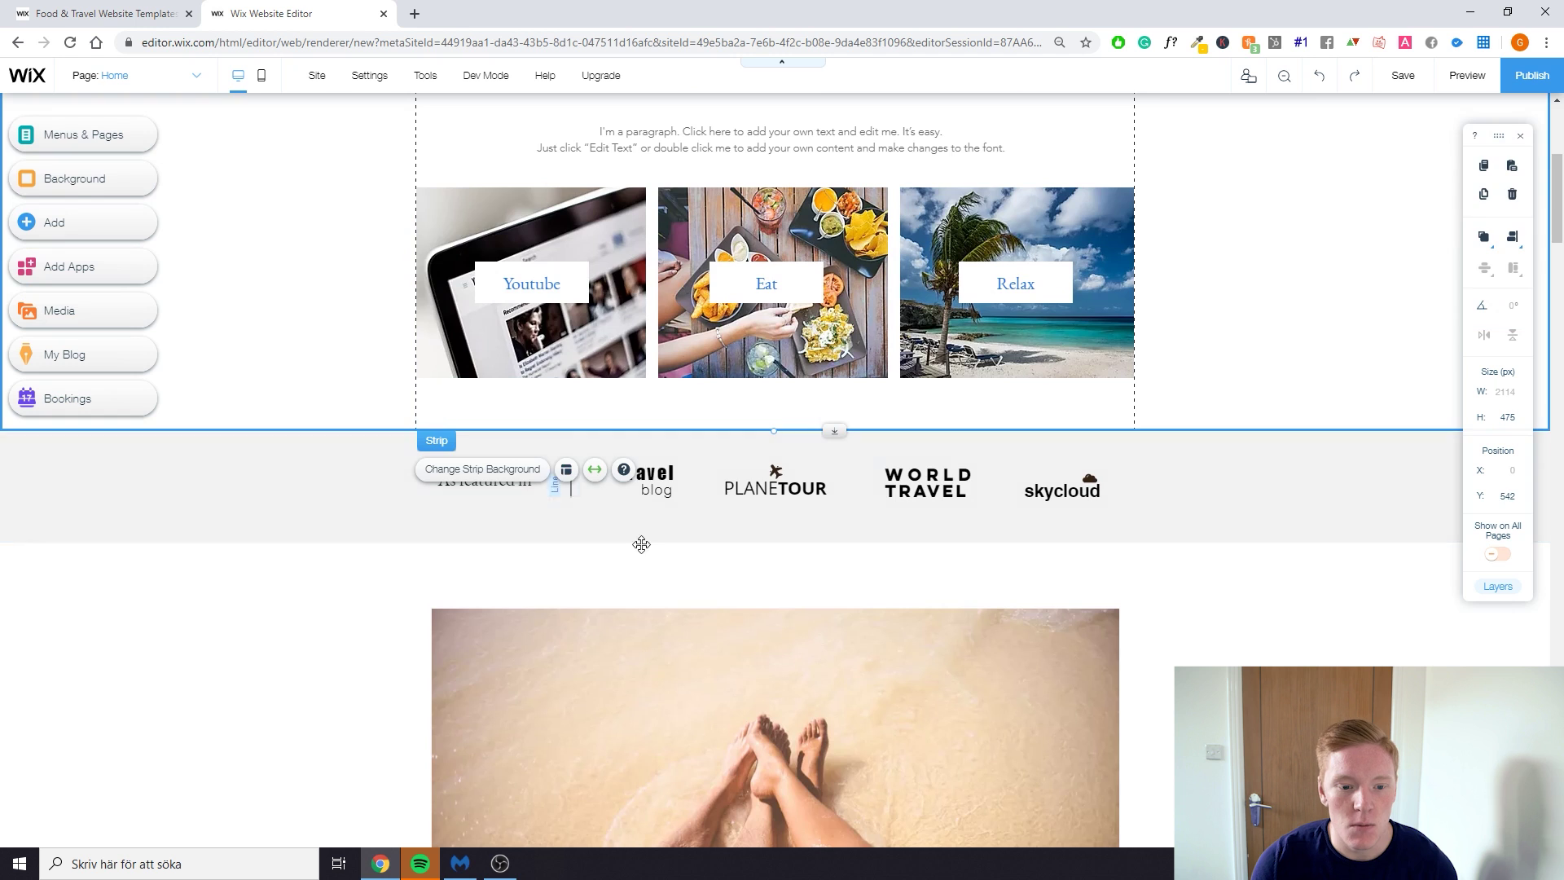
click(452, 557)
click(517, 486)
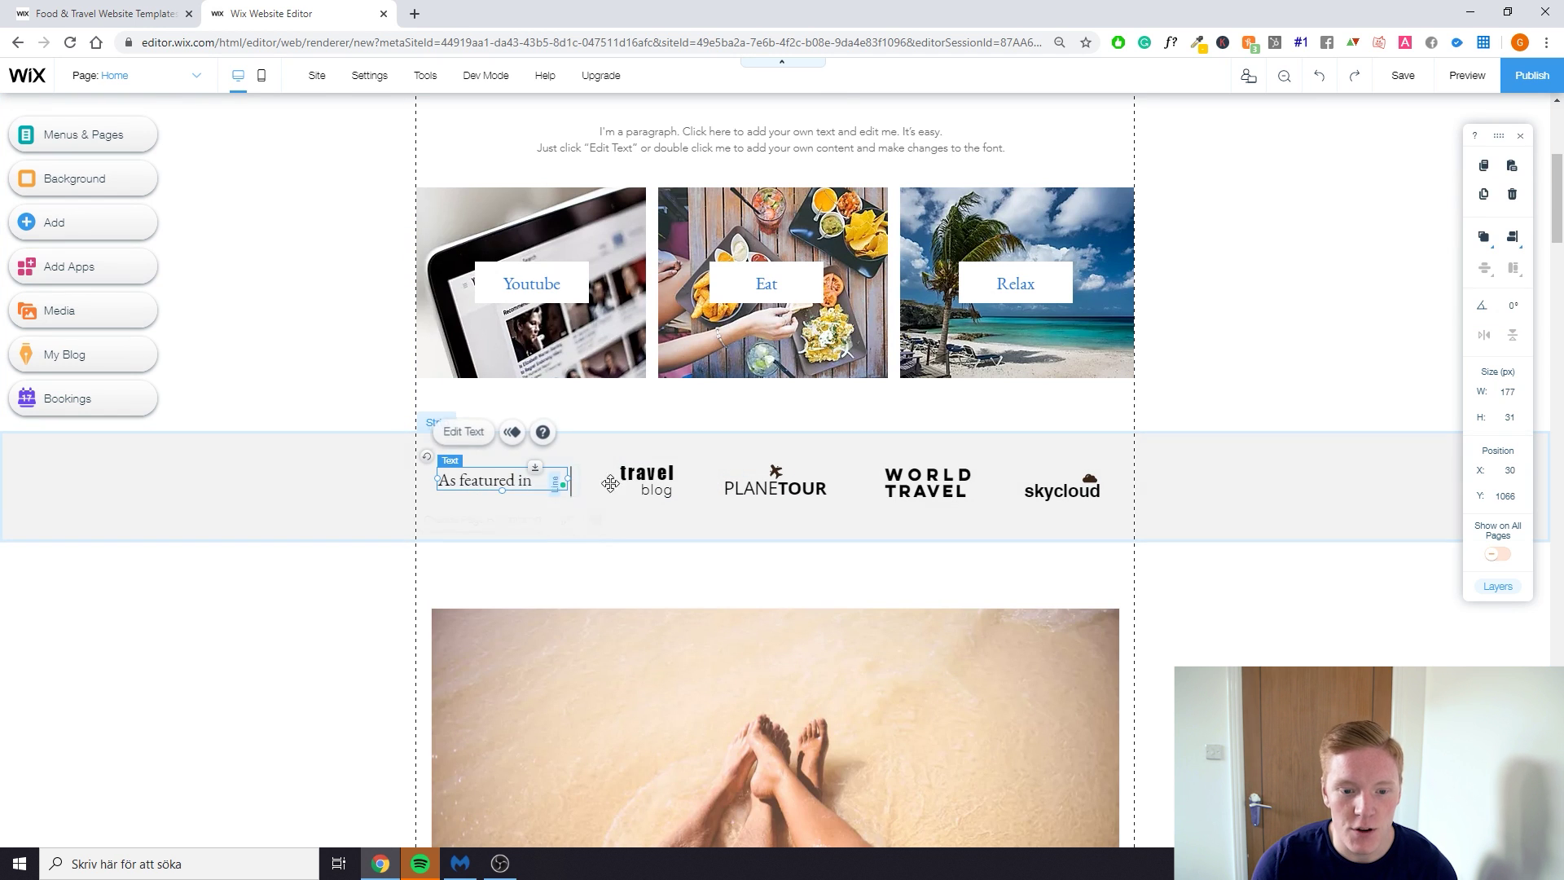
click(645, 480)
click(775, 487)
click(887, 487)
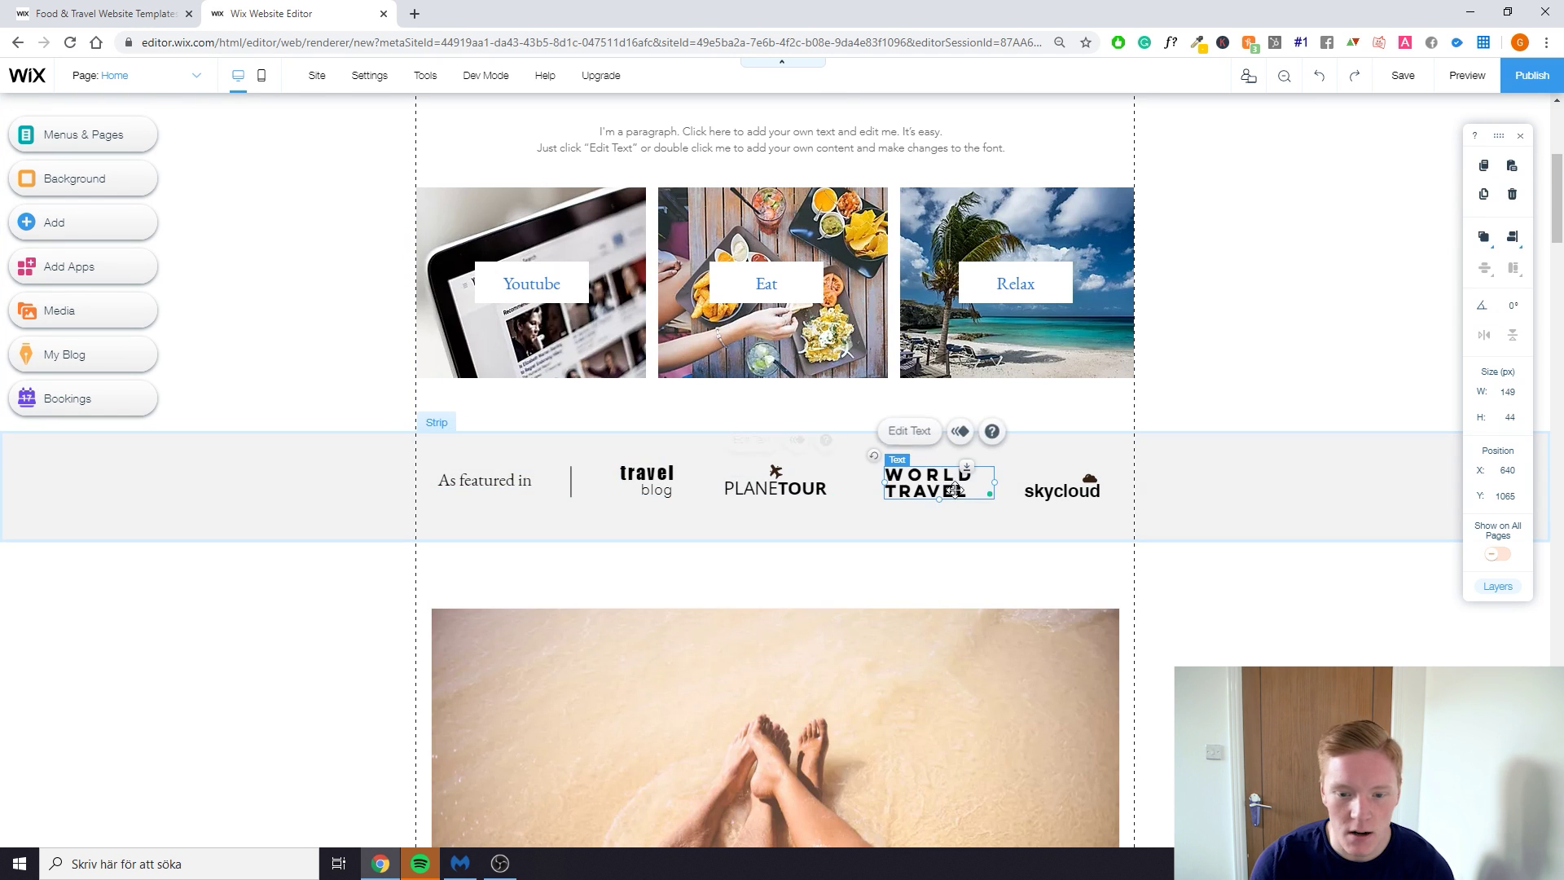
click(1058, 488)
click(918, 489)
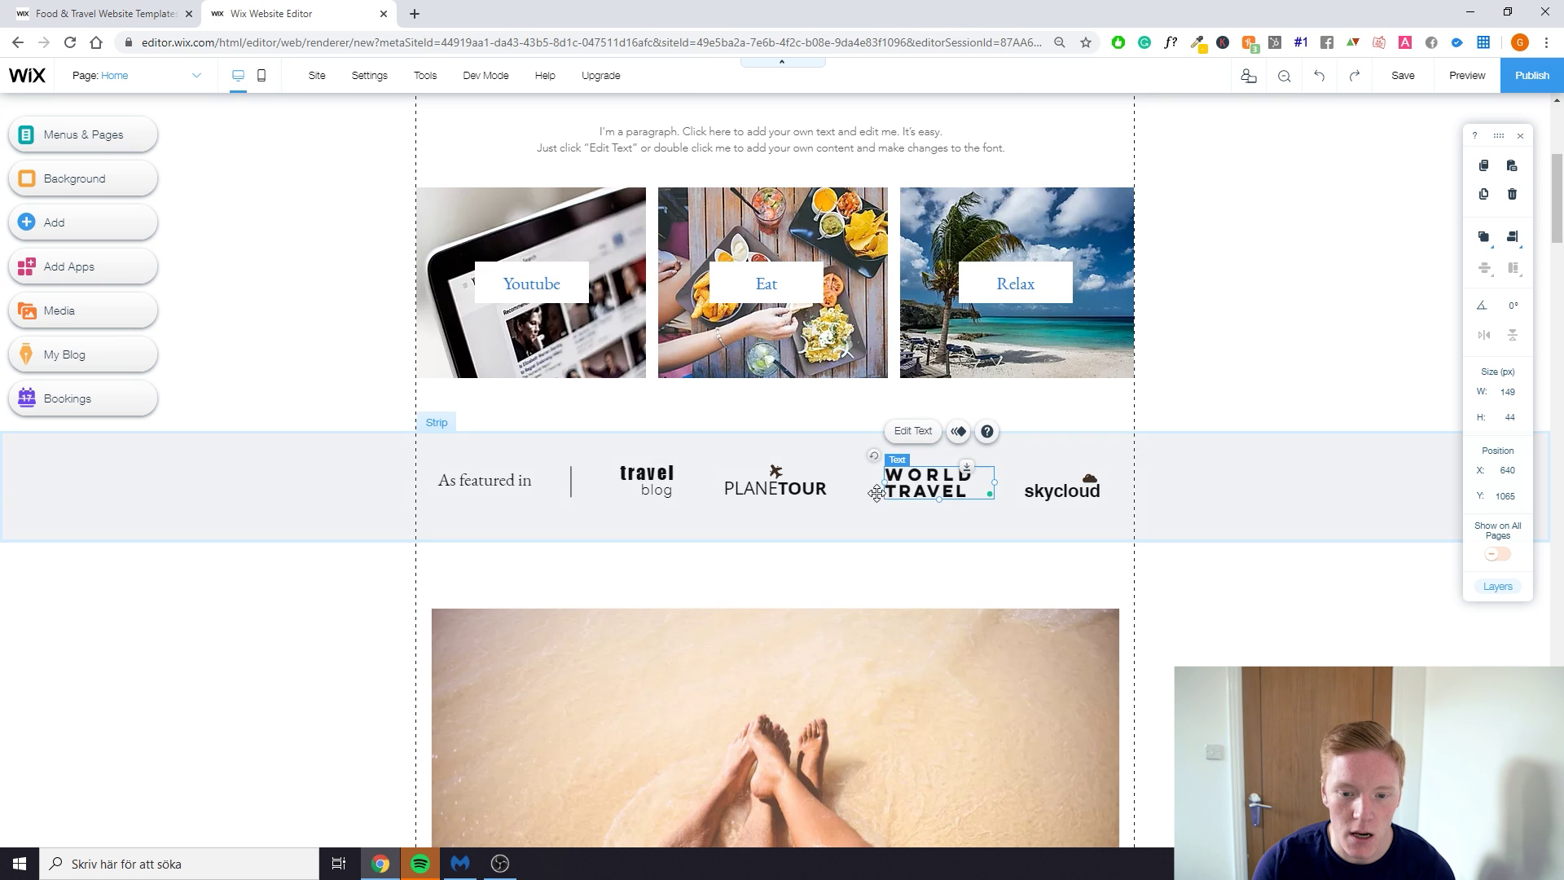
click(776, 487)
Delete the whole "As featured in" strip from the home page
click(672, 449)
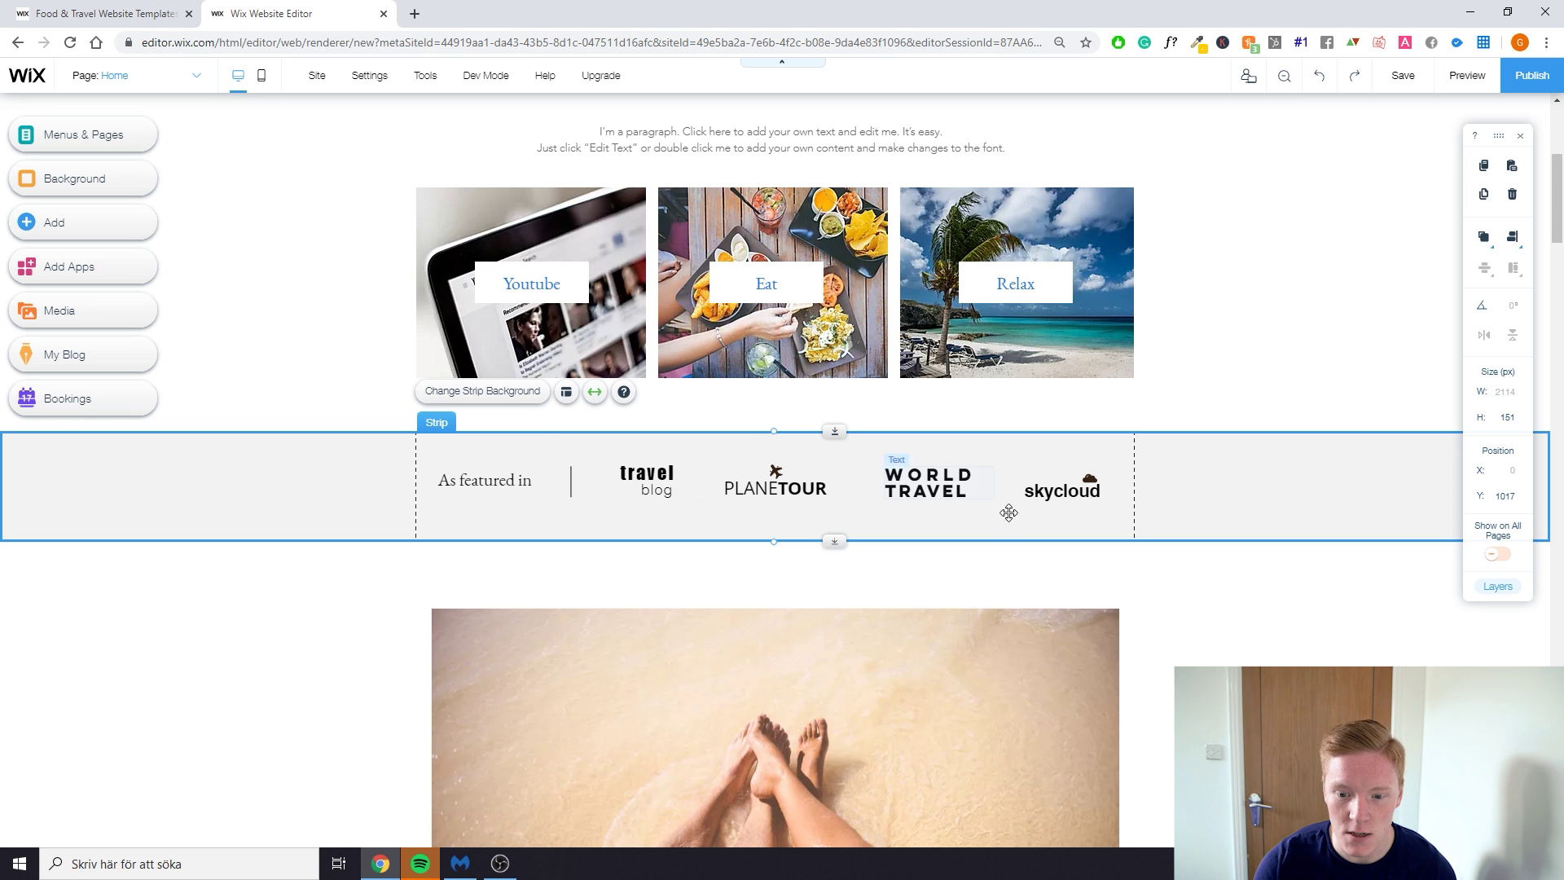
right_click(1173, 471)
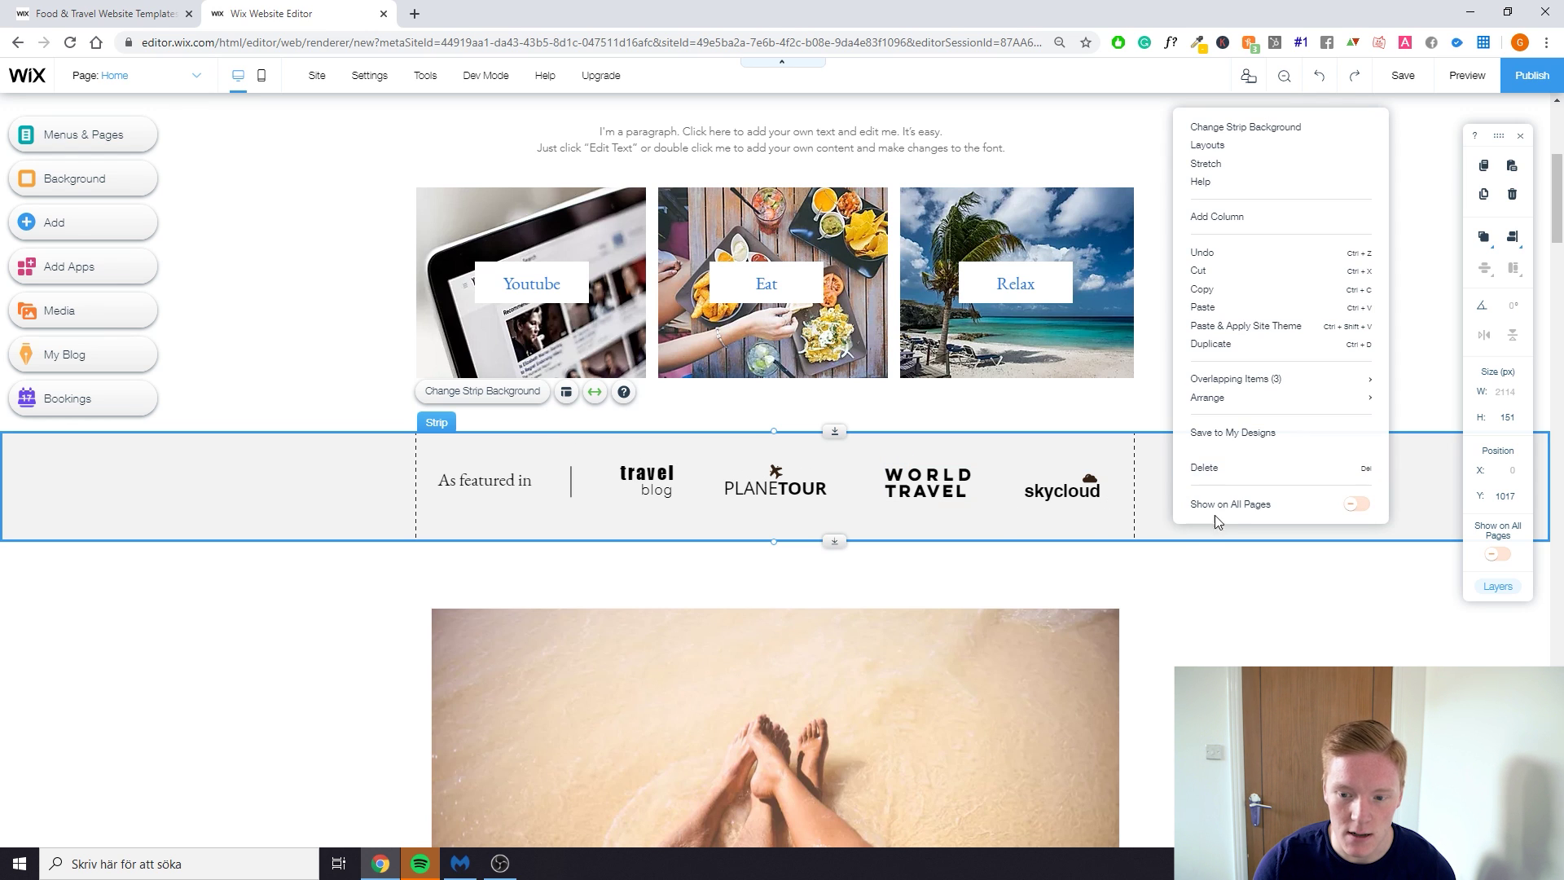
click(1151, 479)
key(Delete)
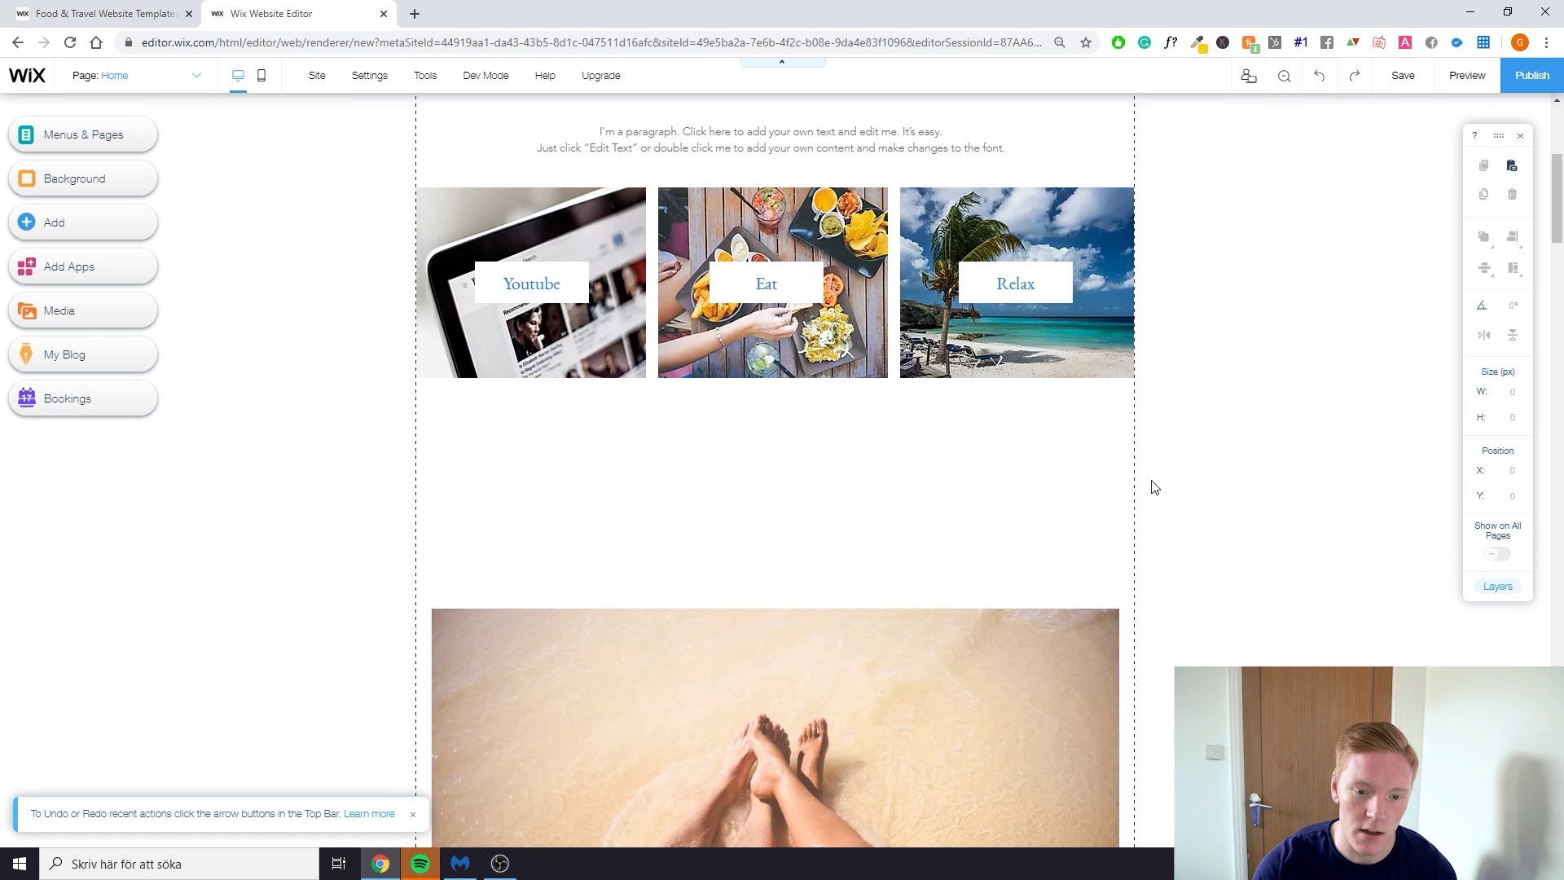
Move the custom blog feed up to about Y 1021 px, directly beneath the category image strip
click(774, 512)
click(756, 585)
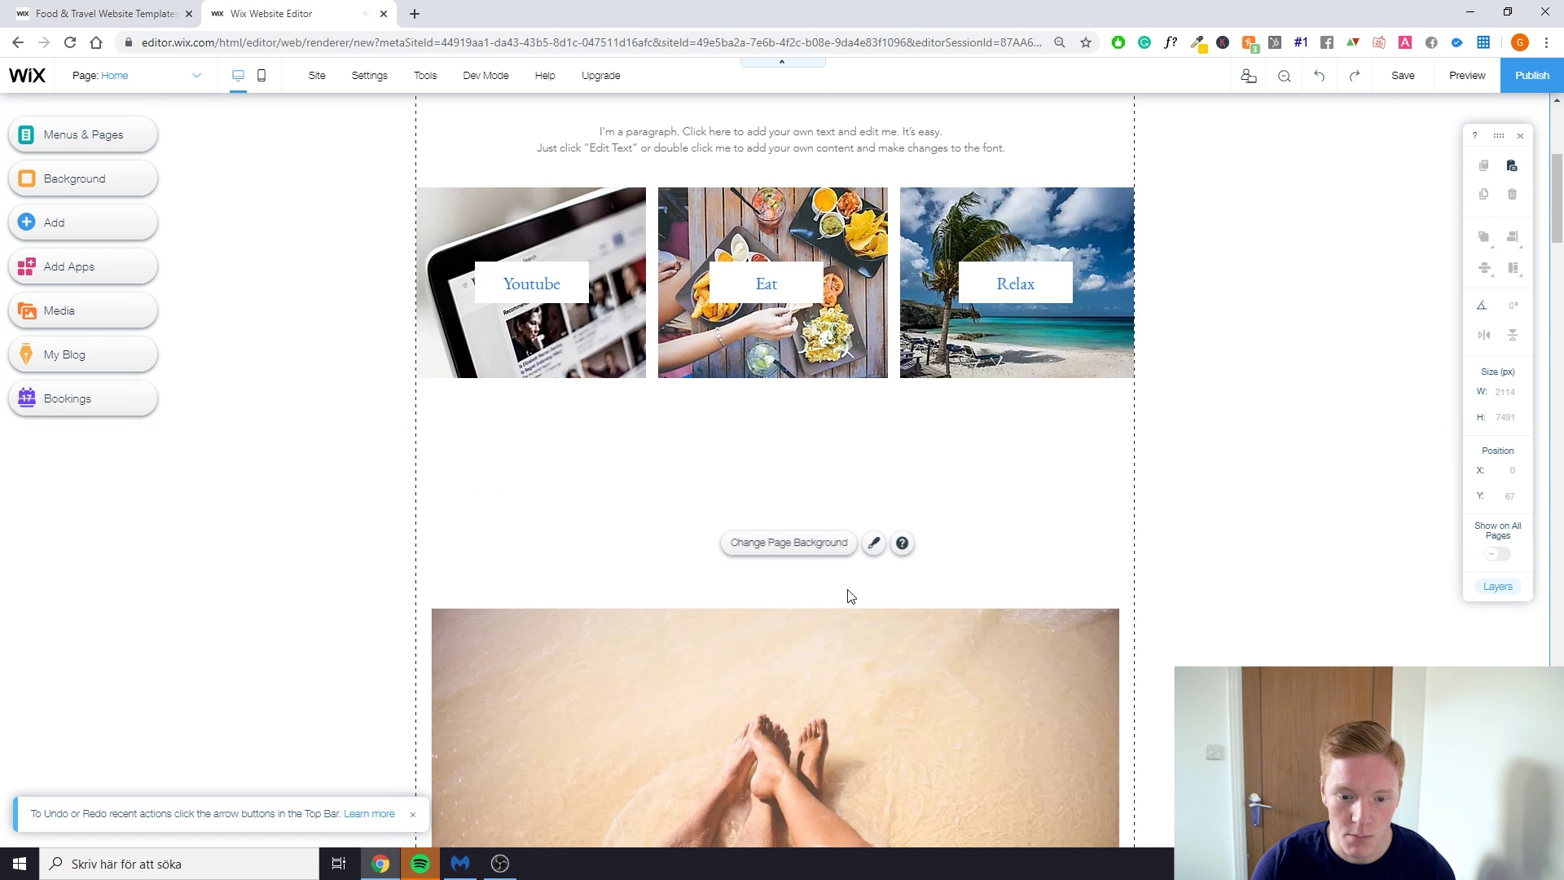
click(799, 591)
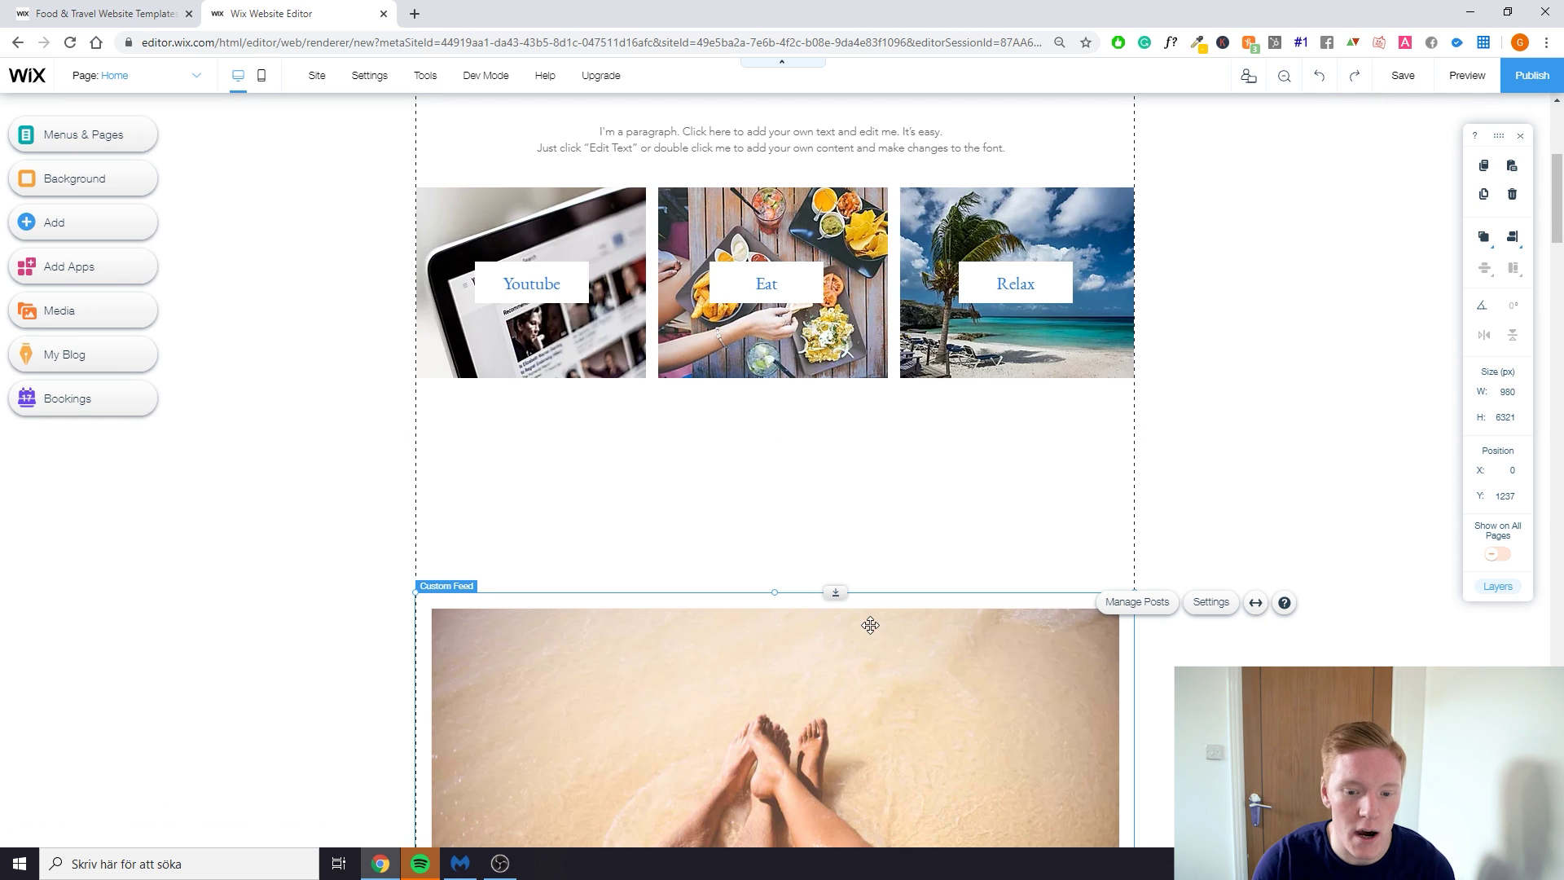
drag(831, 592, 823, 409)
Look through the blog posts in the home page feed down to the social links bar and return to the header
scroll(823, 489, down, 15)
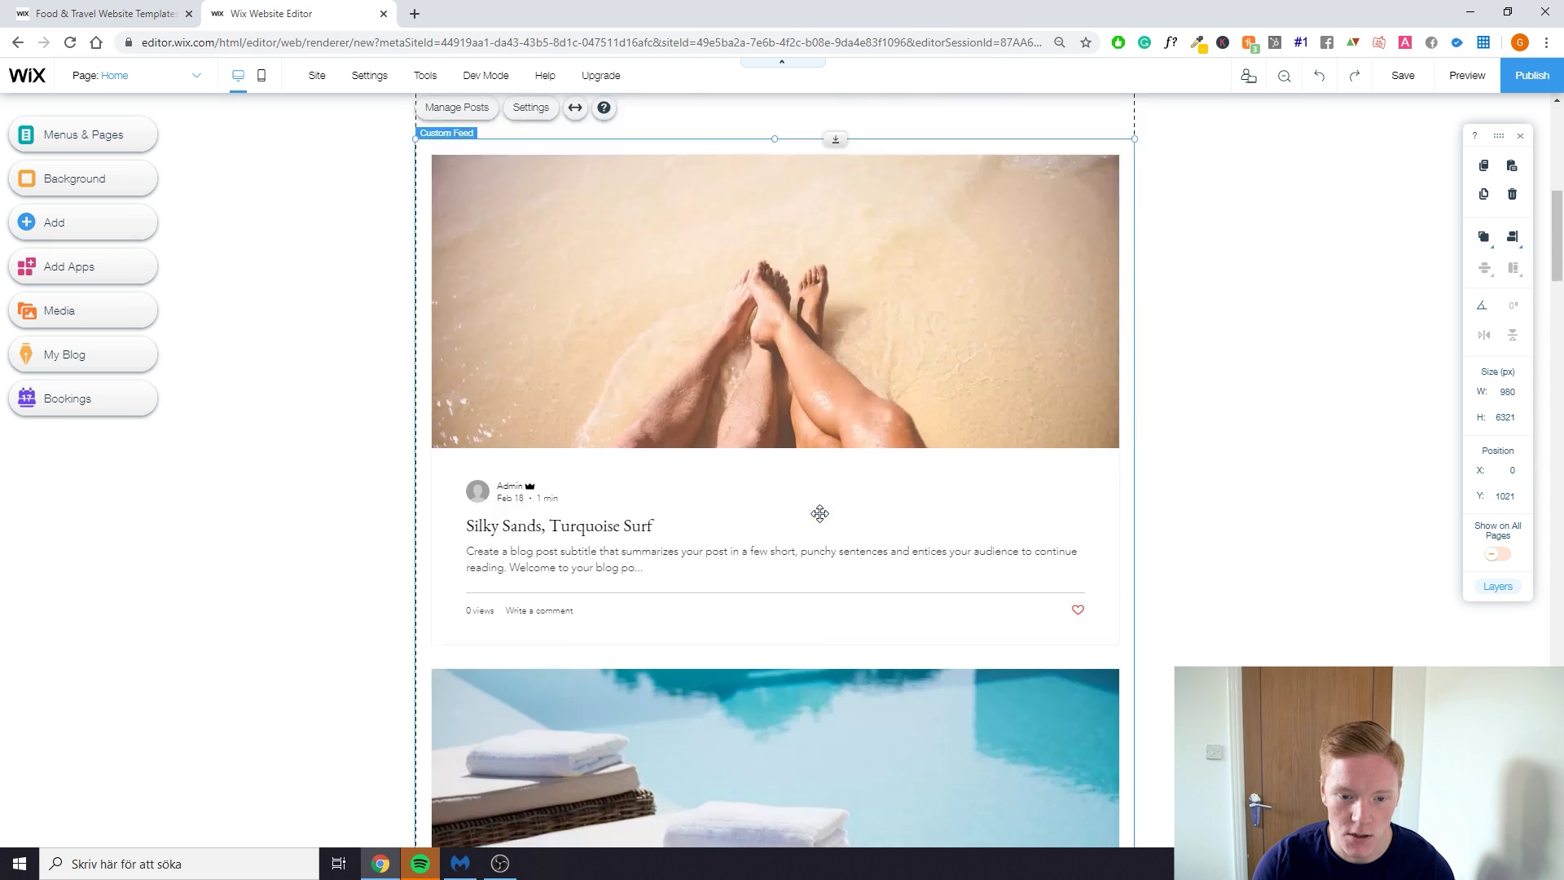
scroll(821, 522, down, 9)
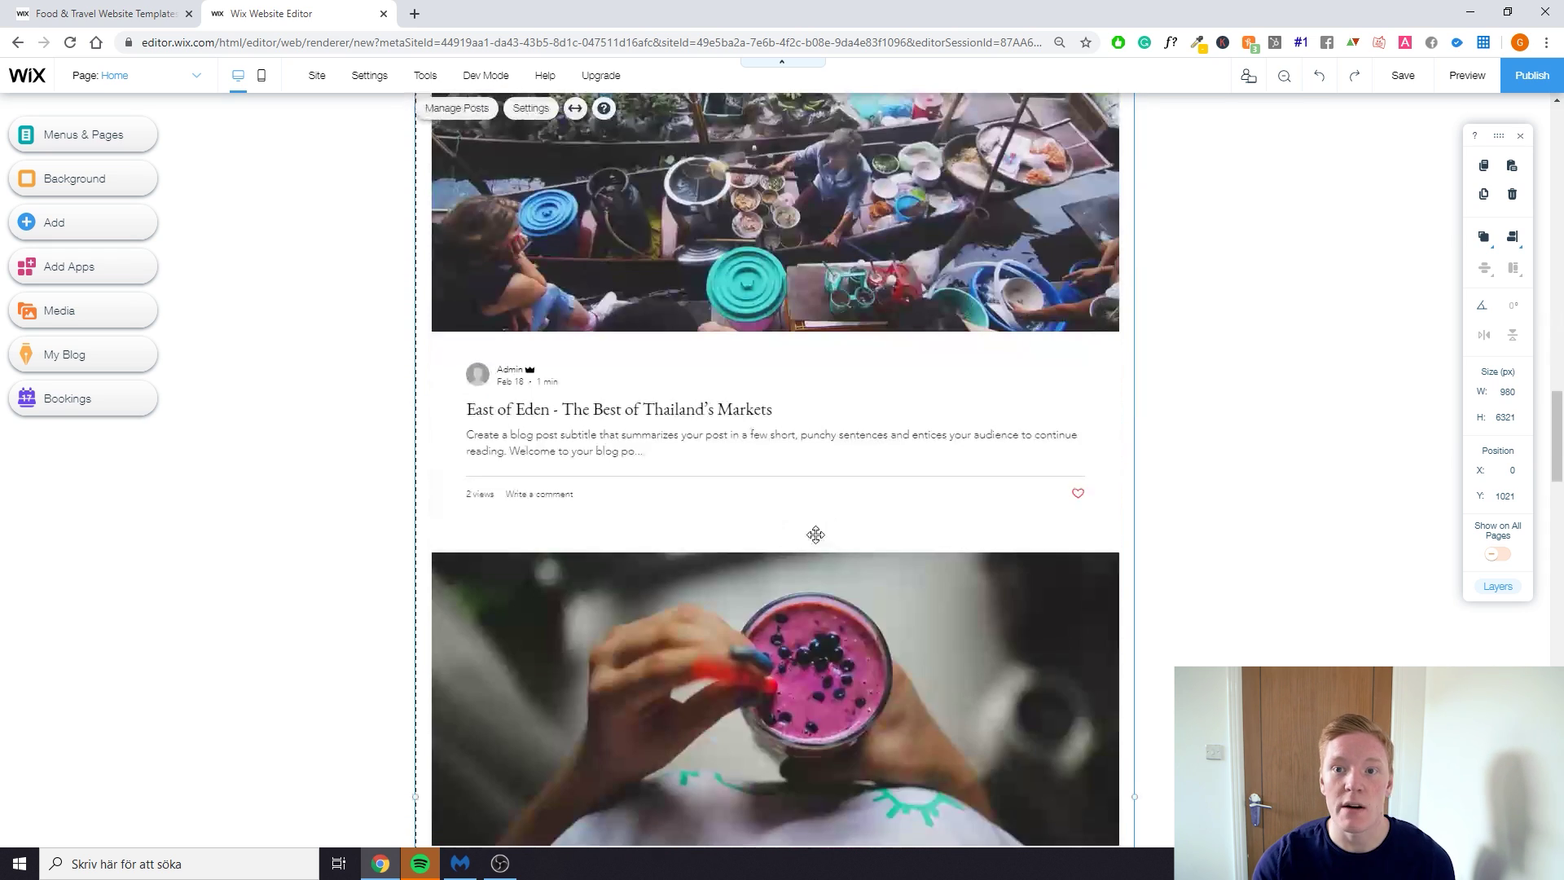
click(815, 537)
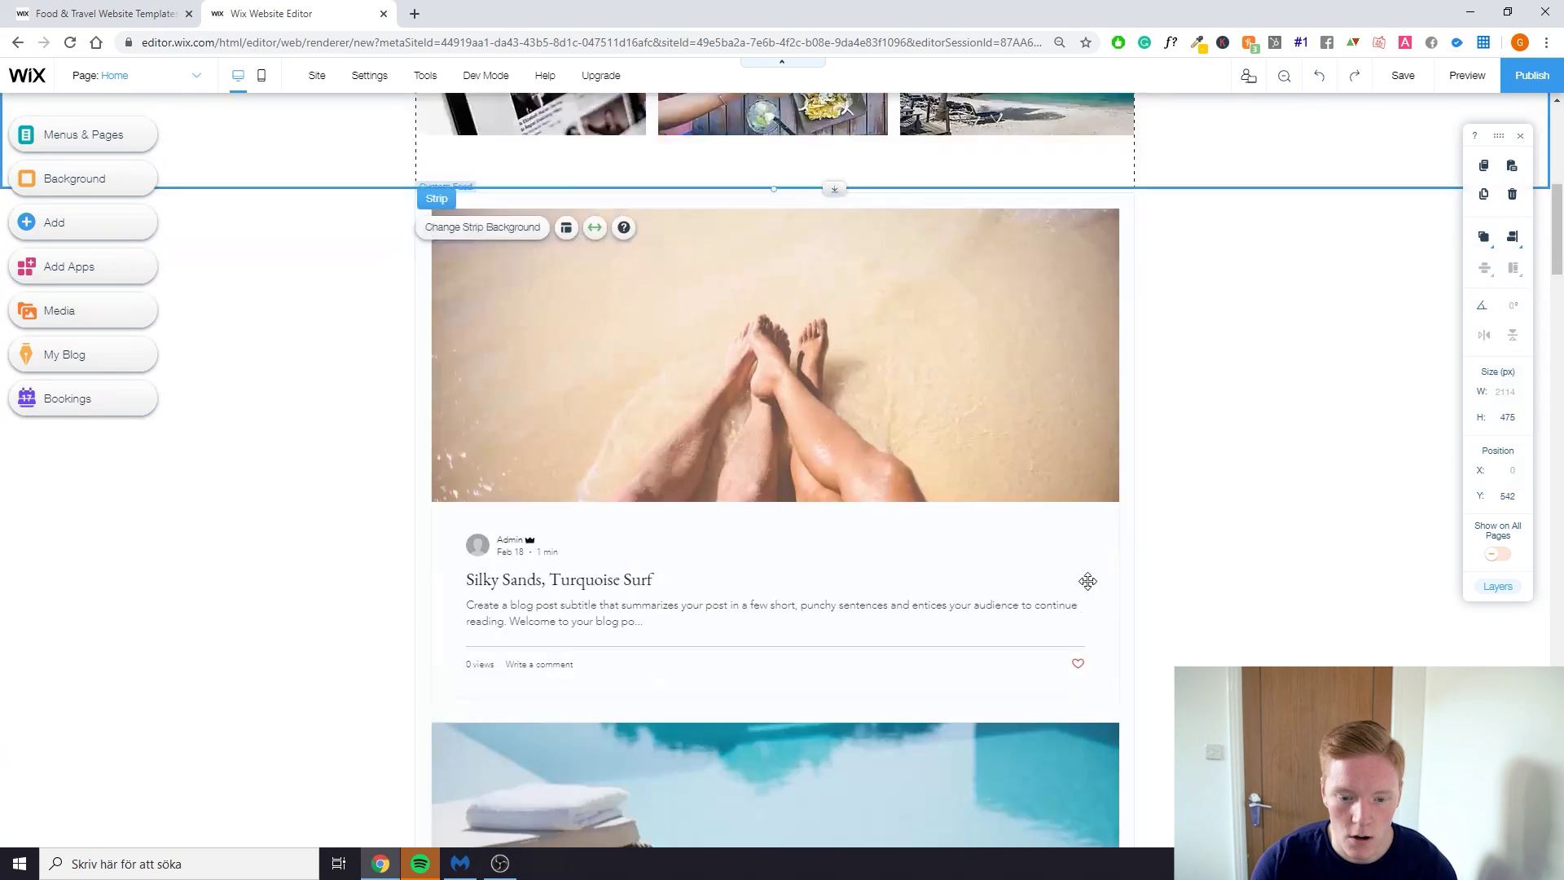
scroll(977, 561, down, 12)
scroll(975, 567, down, 20)
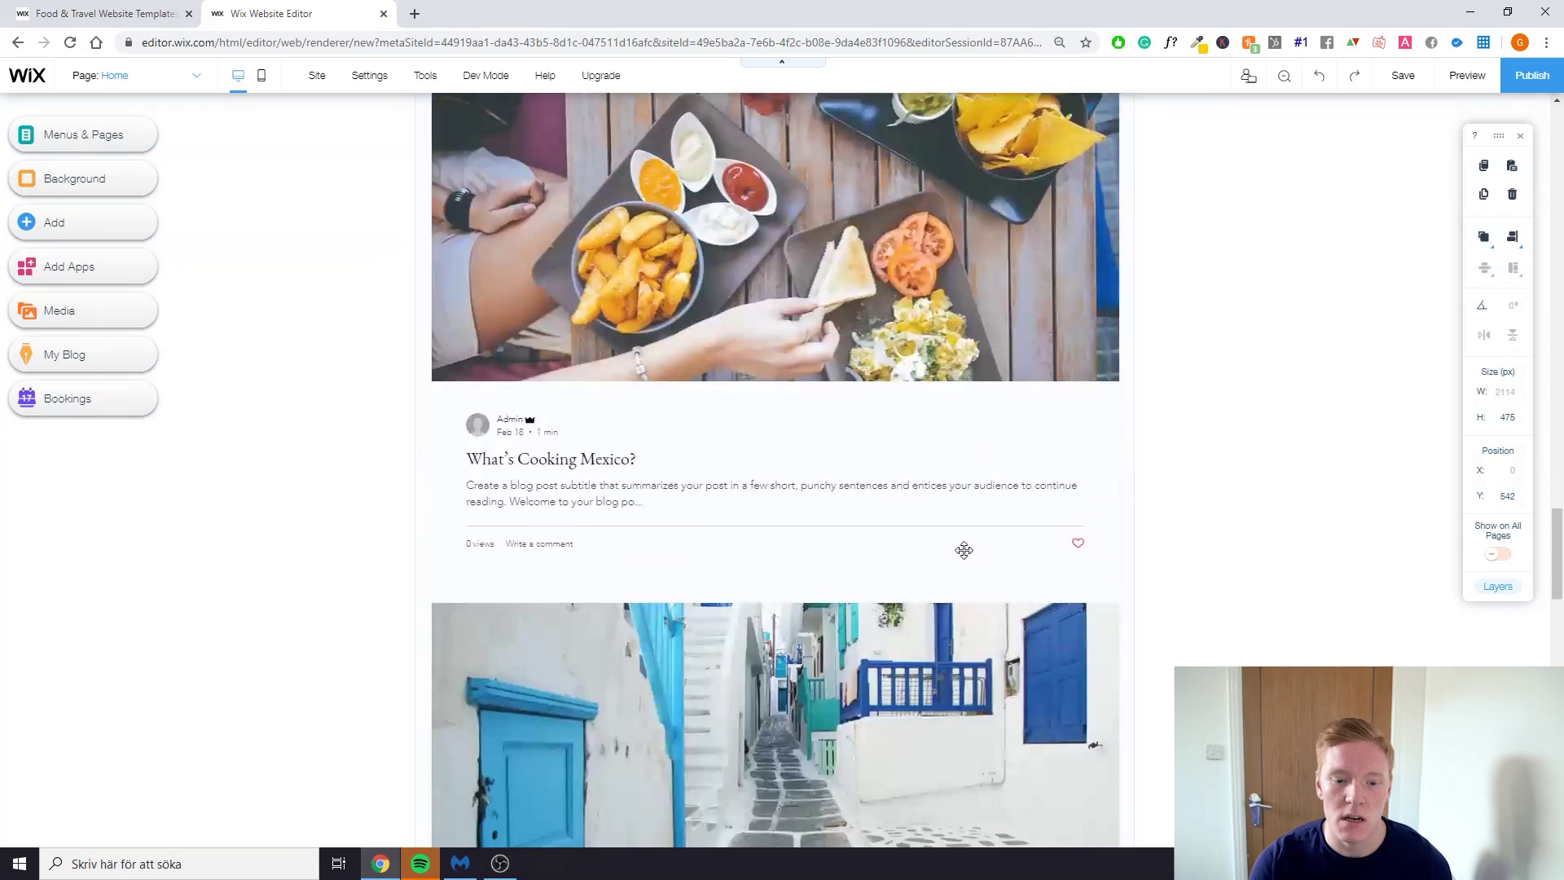
scroll(961, 550, down, 8)
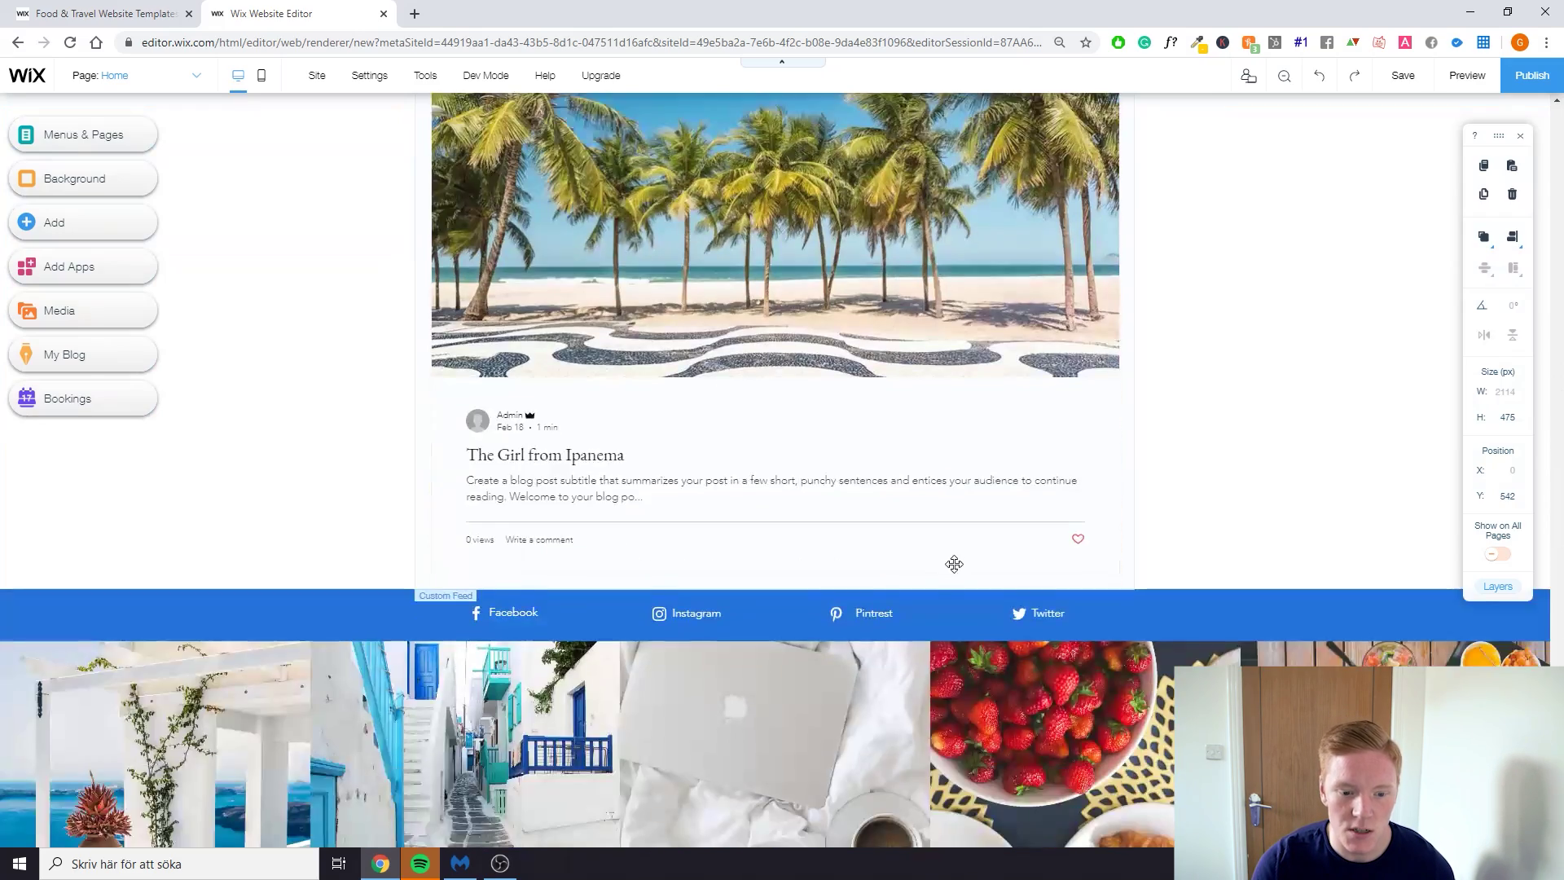
scroll(950, 559, up, 12)
scroll(847, 540, up, 20)
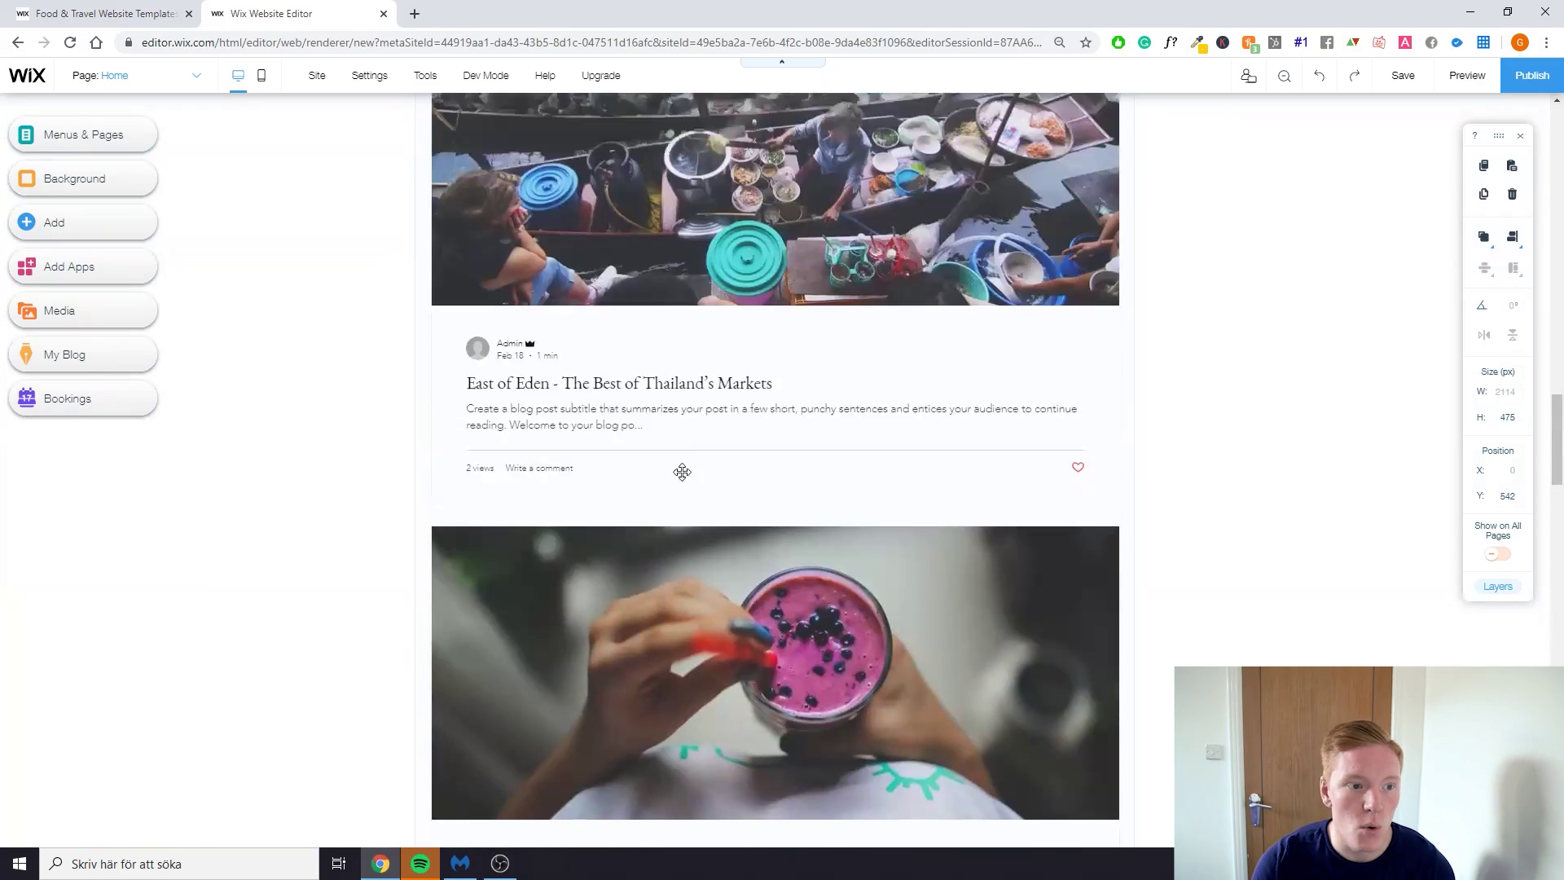
scroll(678, 462, up, 20)
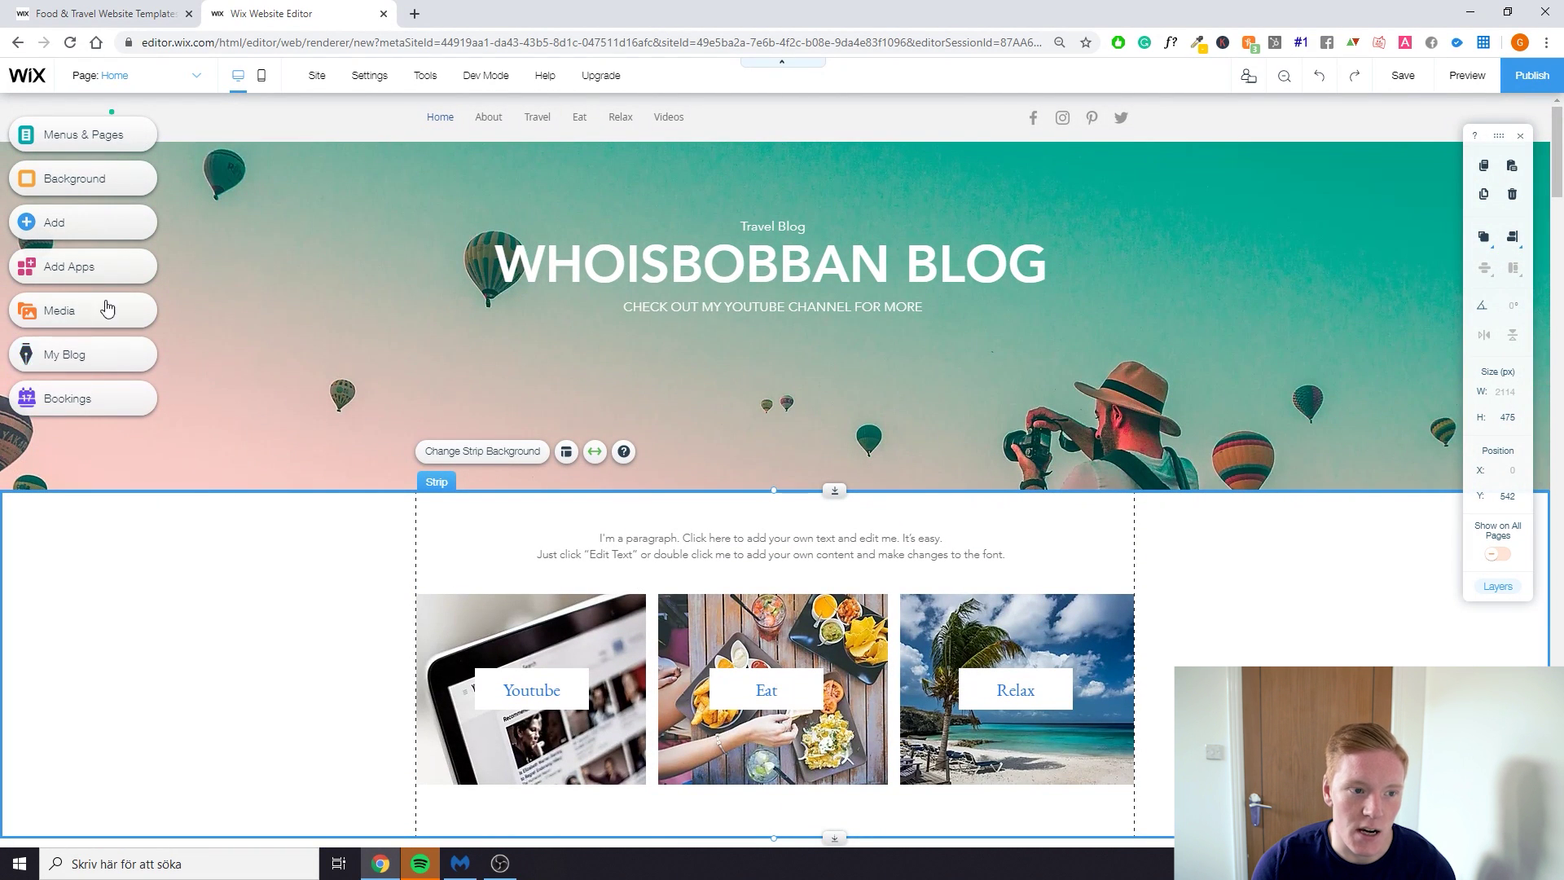
Hide the About page from the site menu
click(112, 152)
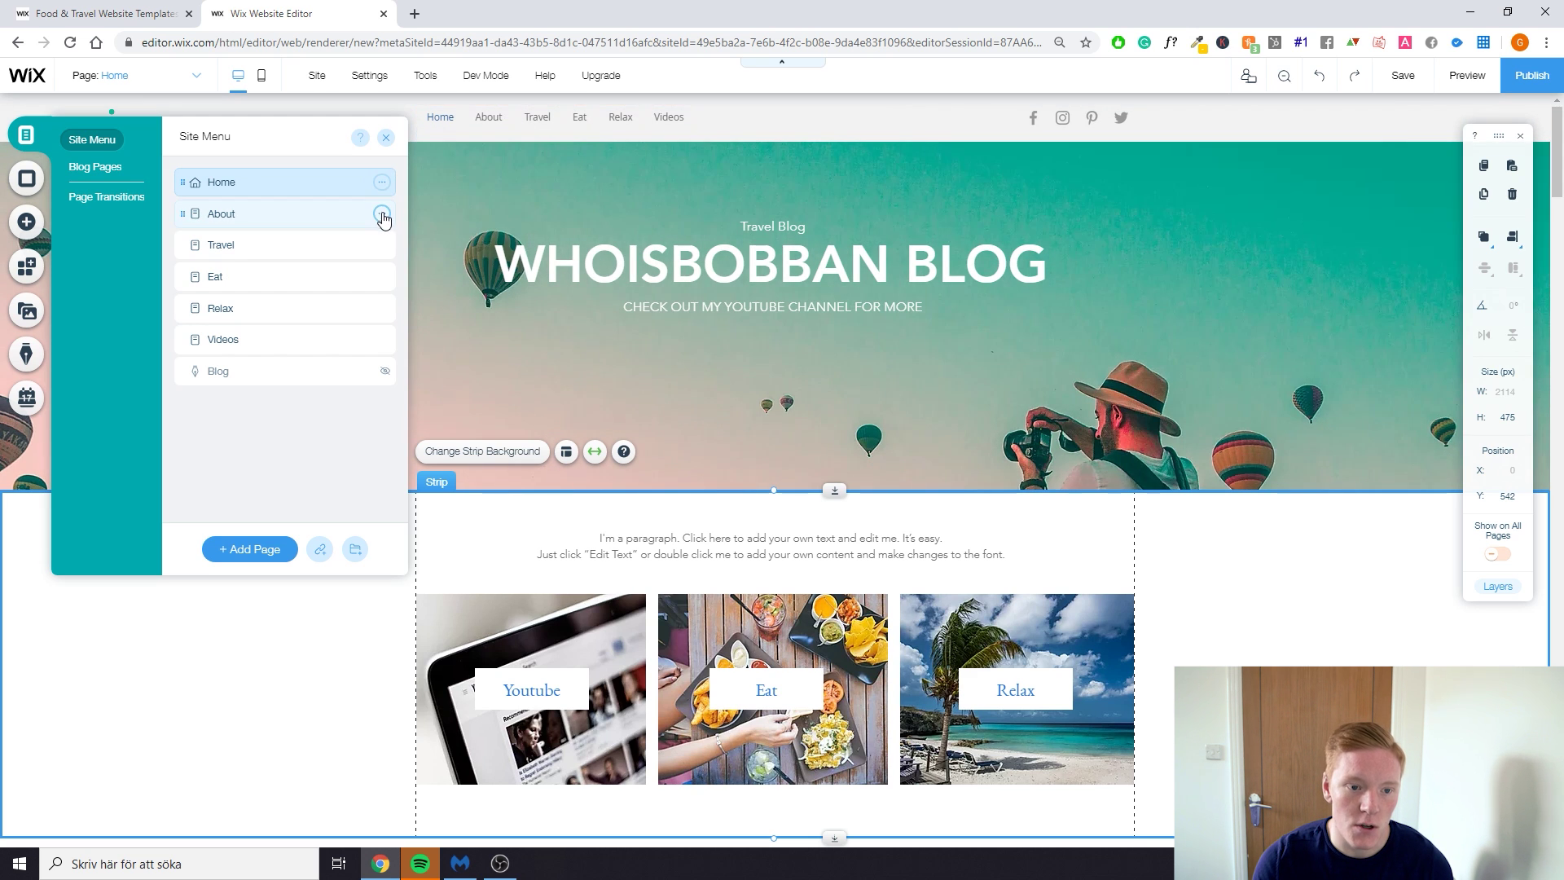
click(382, 214)
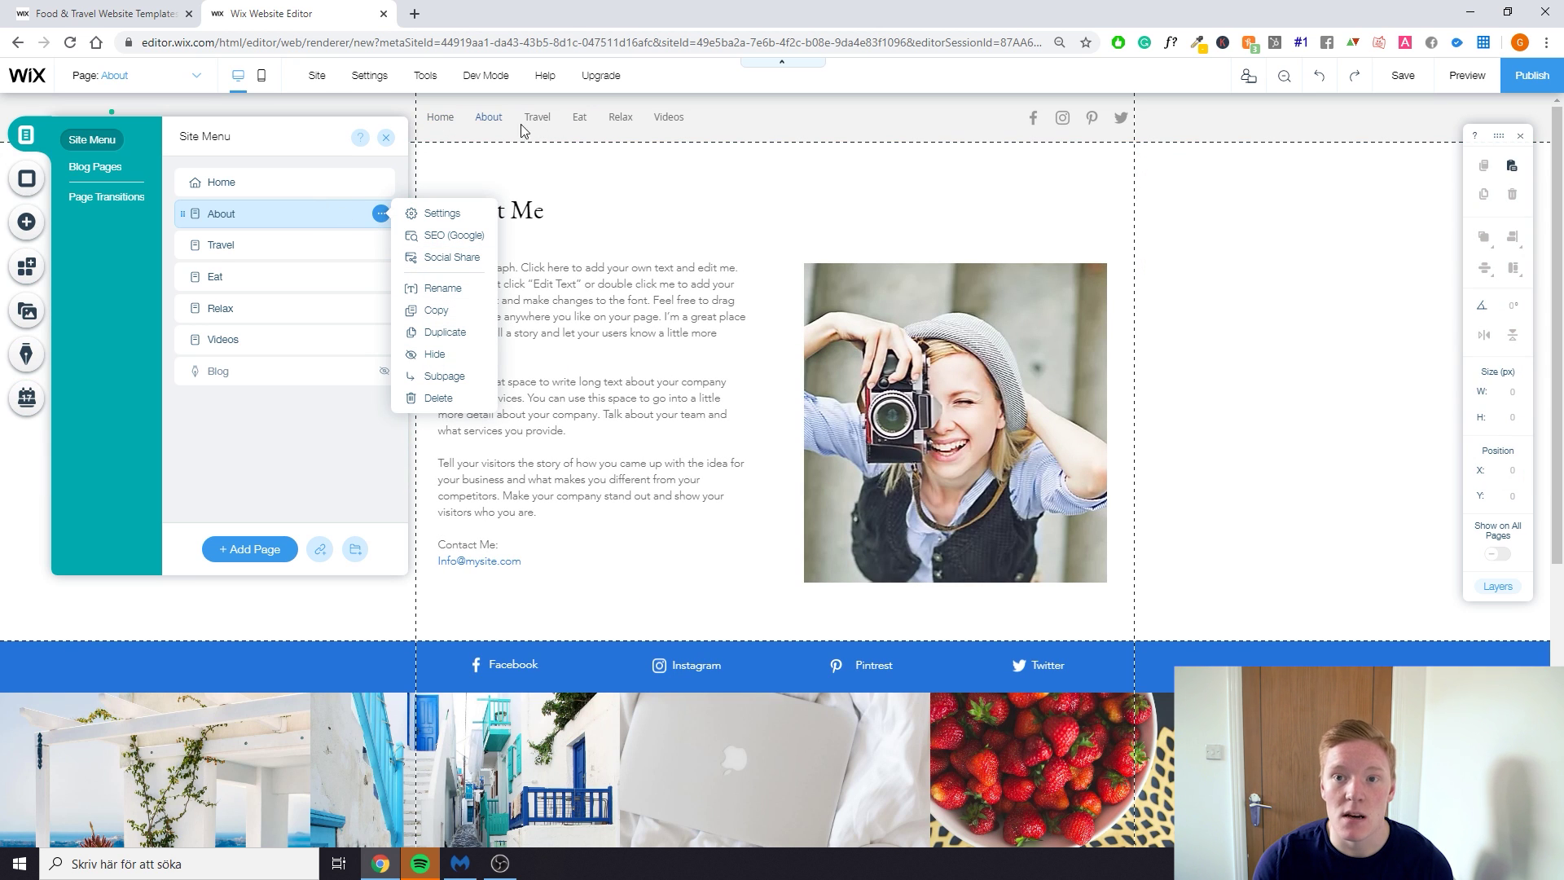
click(447, 356)
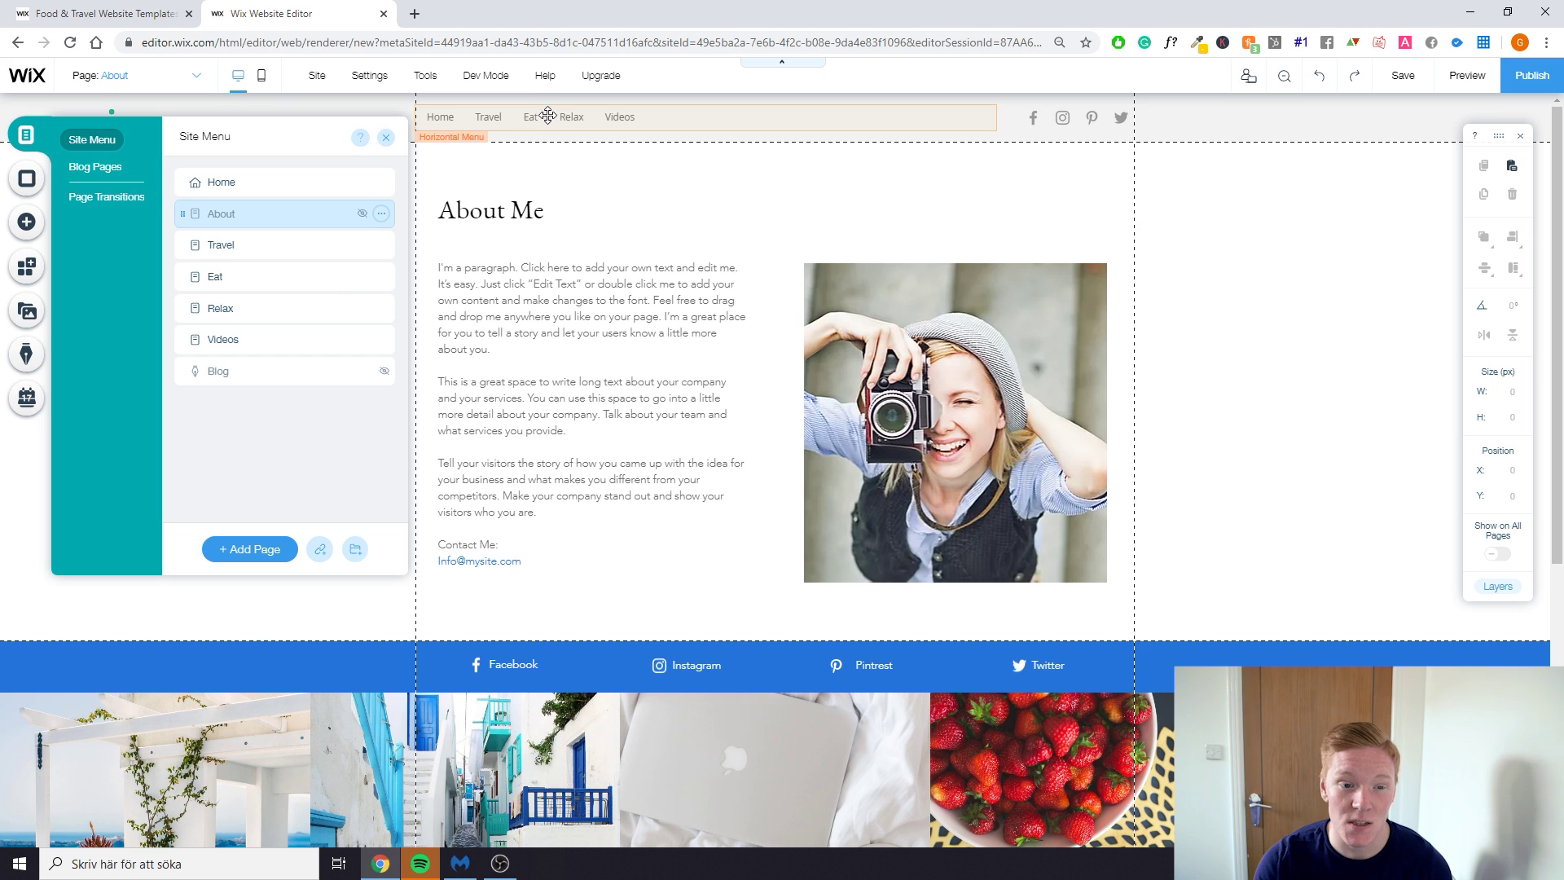
Show the hidden About page in the site menu again
click(382, 213)
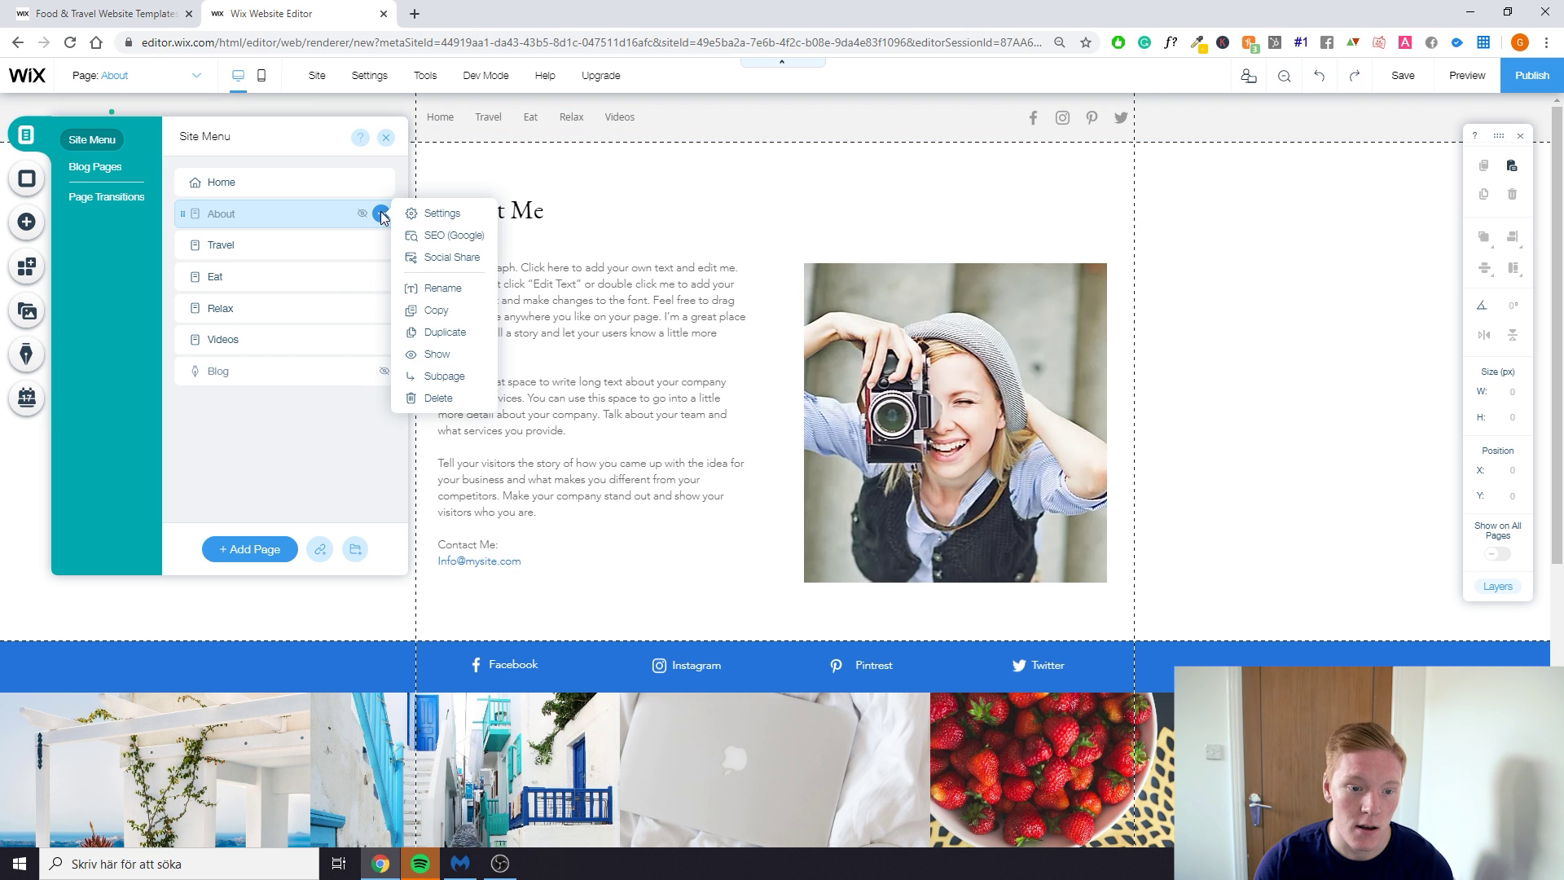
click(438, 356)
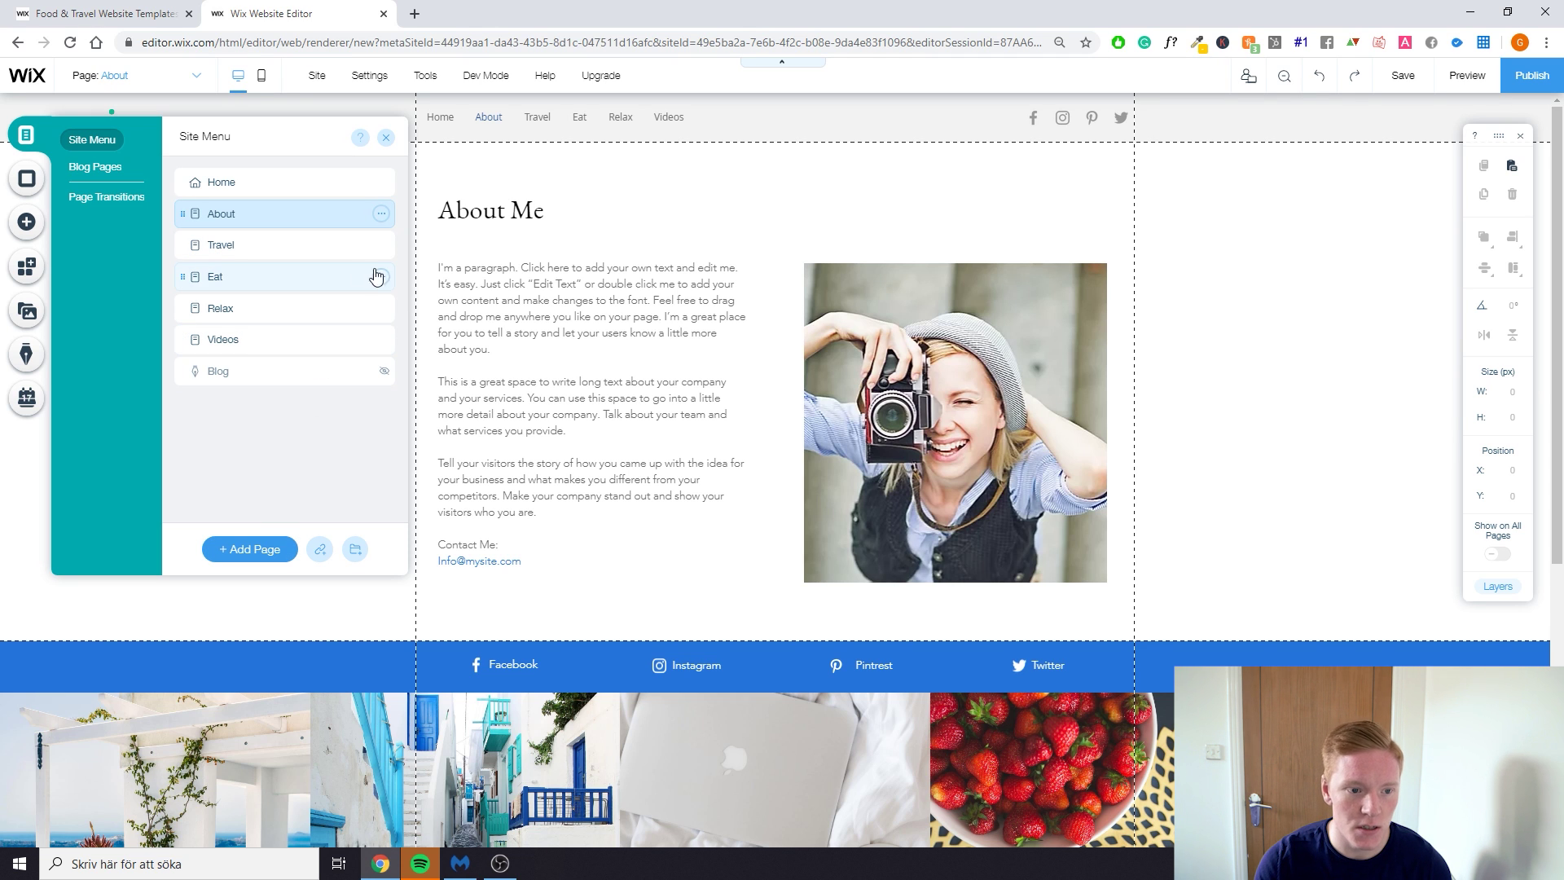
Make the Eat page a subpage of Travel and preview the resulting dropdown in the site's horizontal menu
click(382, 278)
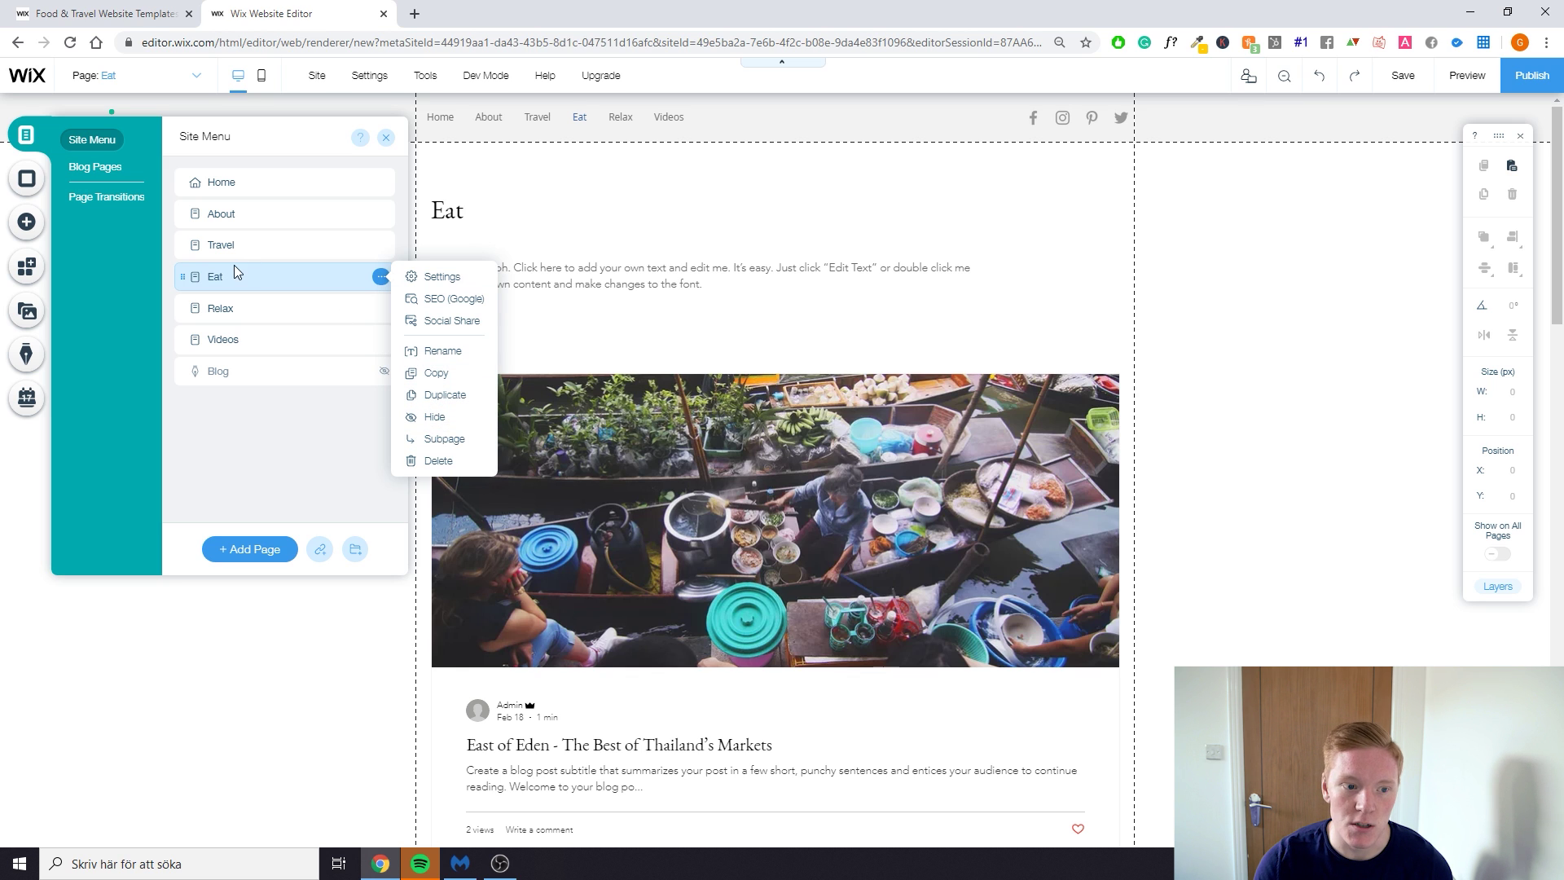
click(275, 281)
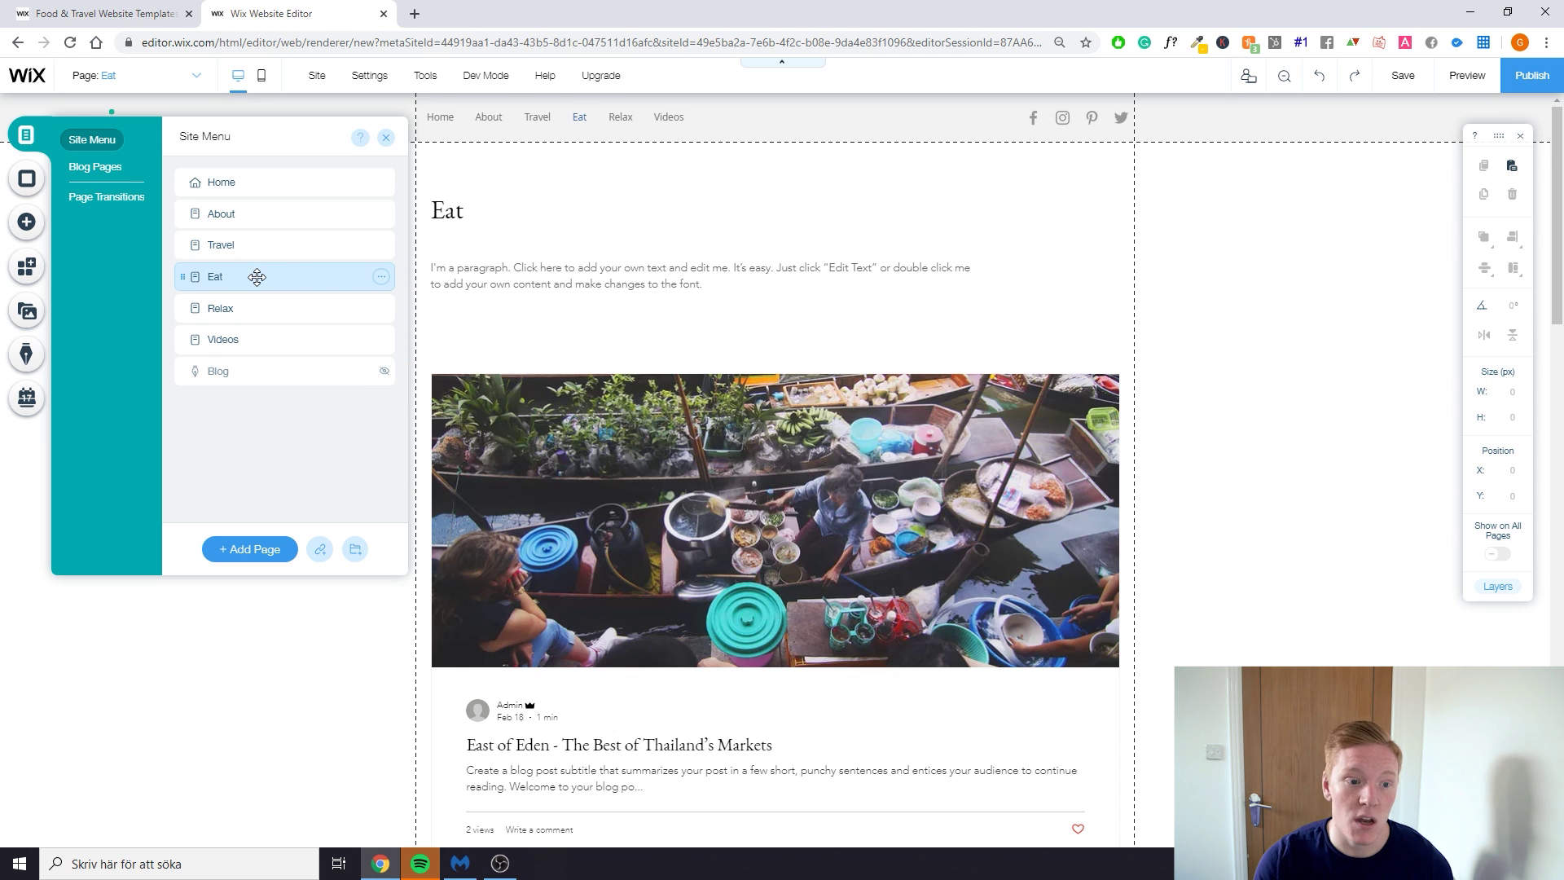
drag(238, 279, 313, 277)
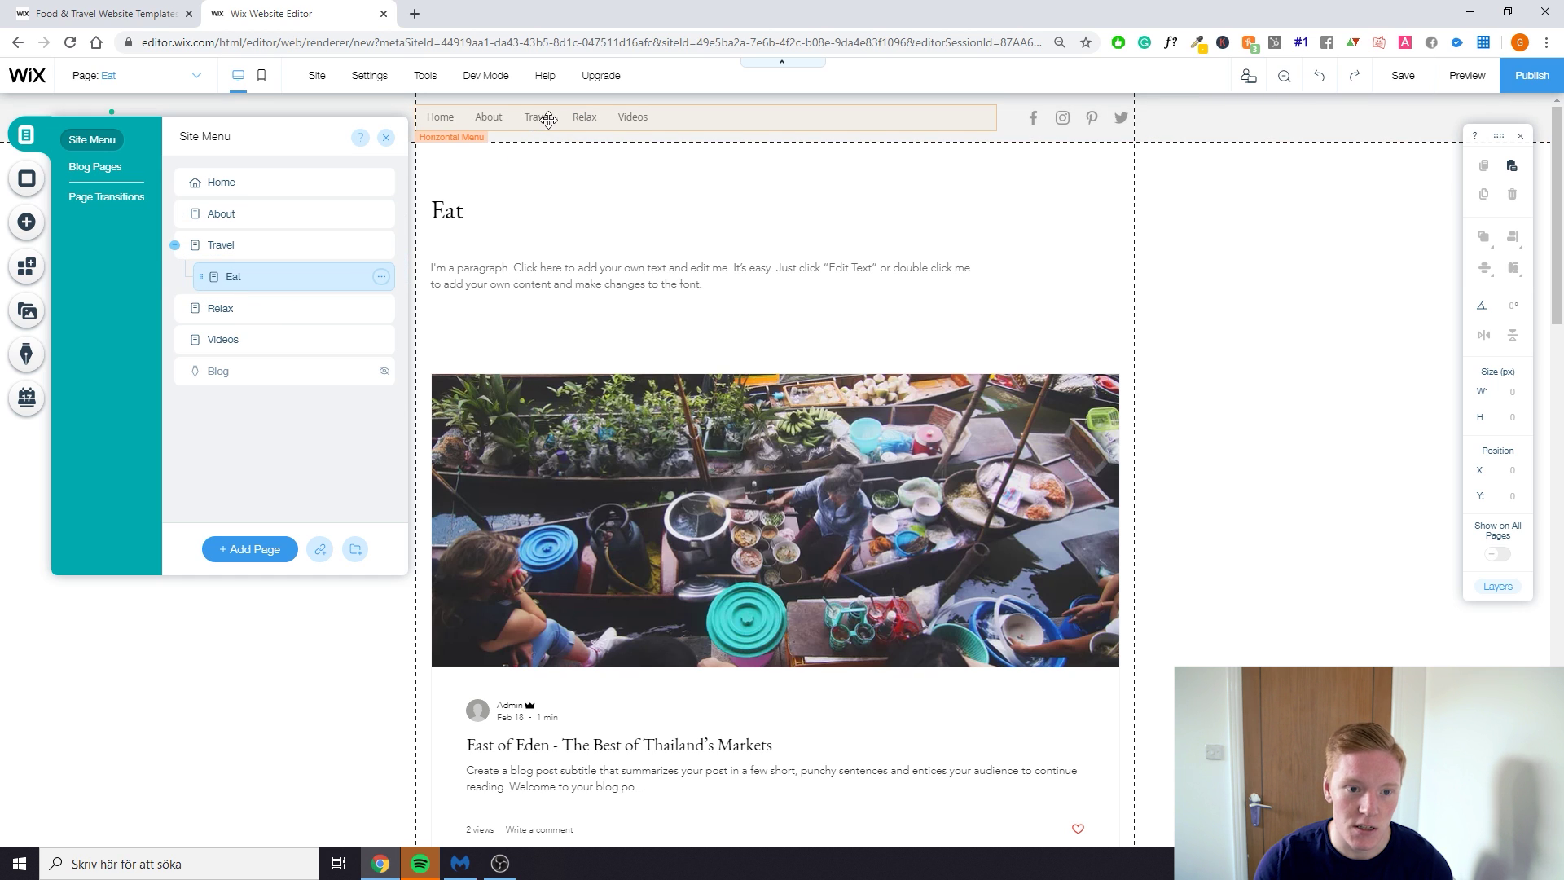
click(1466, 73)
mouse_move(537, 163)
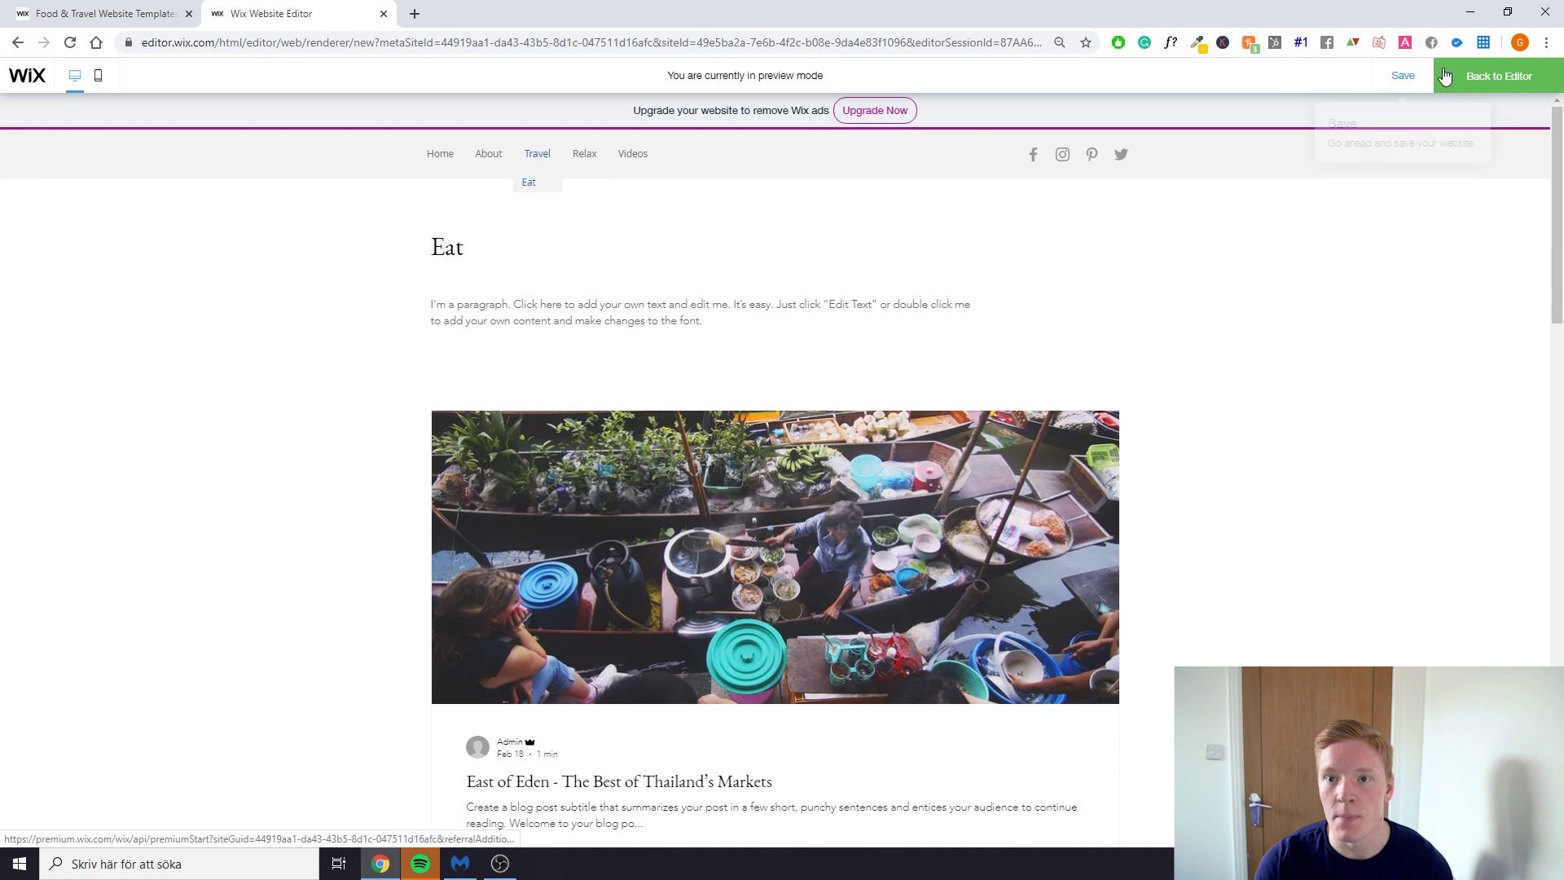
click(1498, 76)
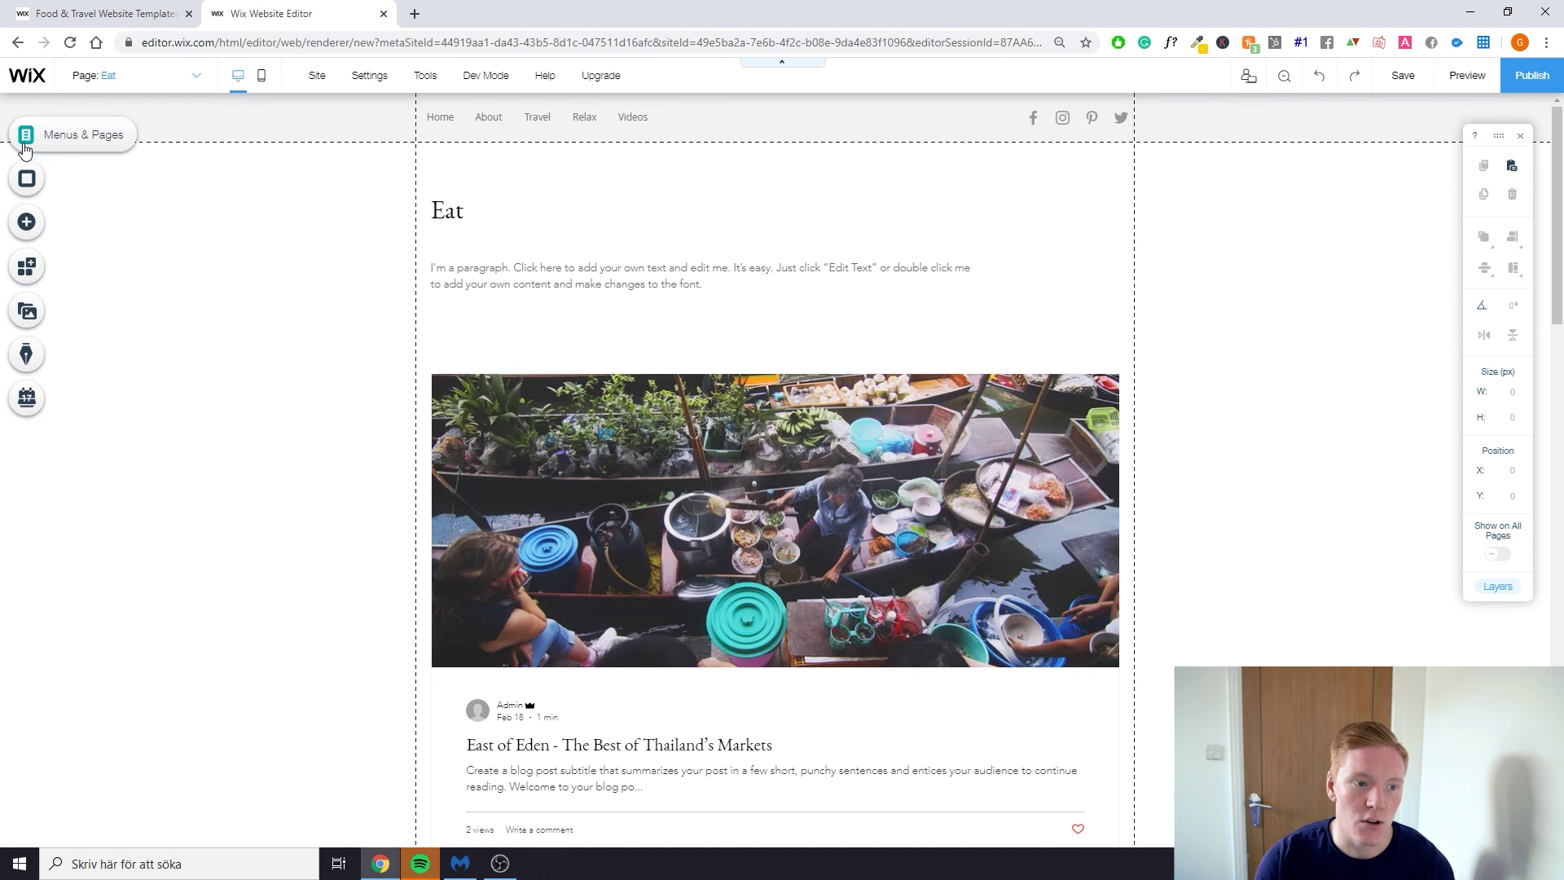
Move the Eat page back out of Travel to the top level of the site menu
click(27, 148)
drag(246, 263, 193, 282)
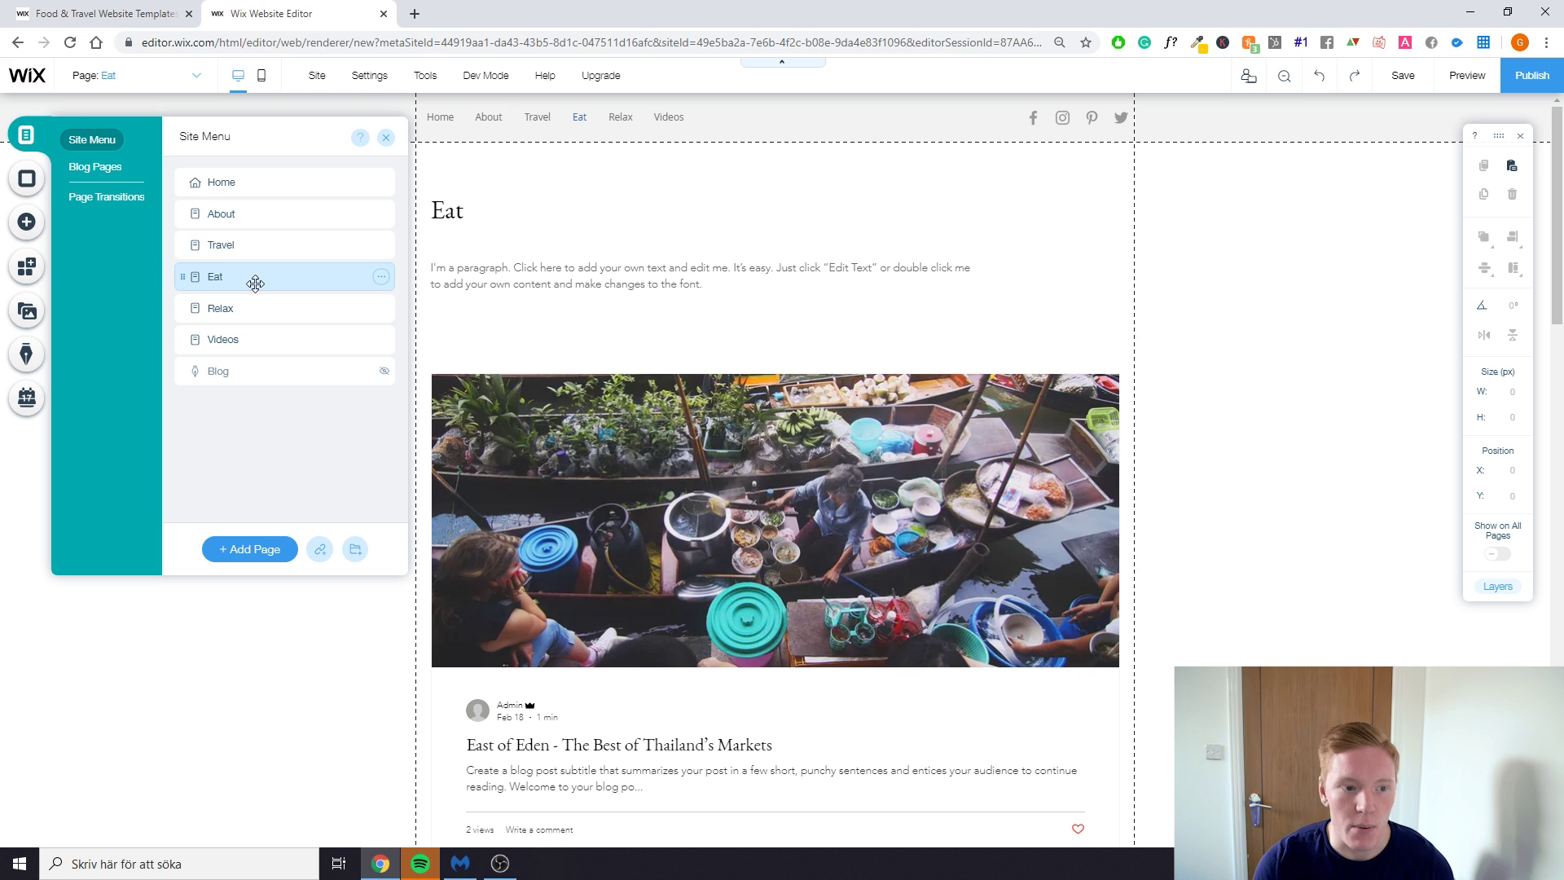
Open the Blog page from the blog pages list and set the page transition to None
click(96, 166)
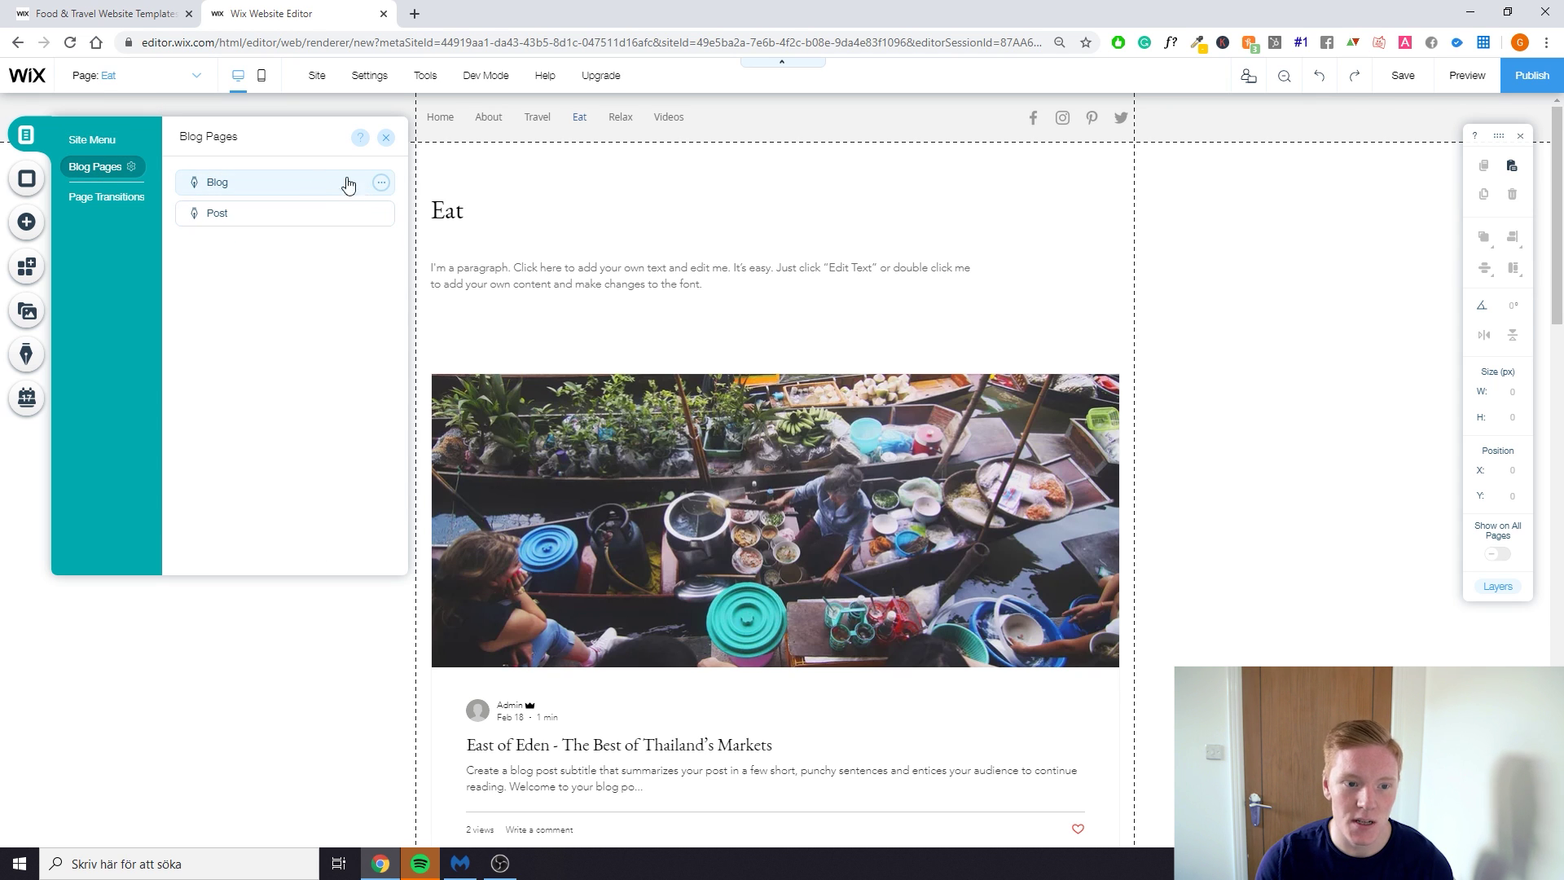
click(381, 183)
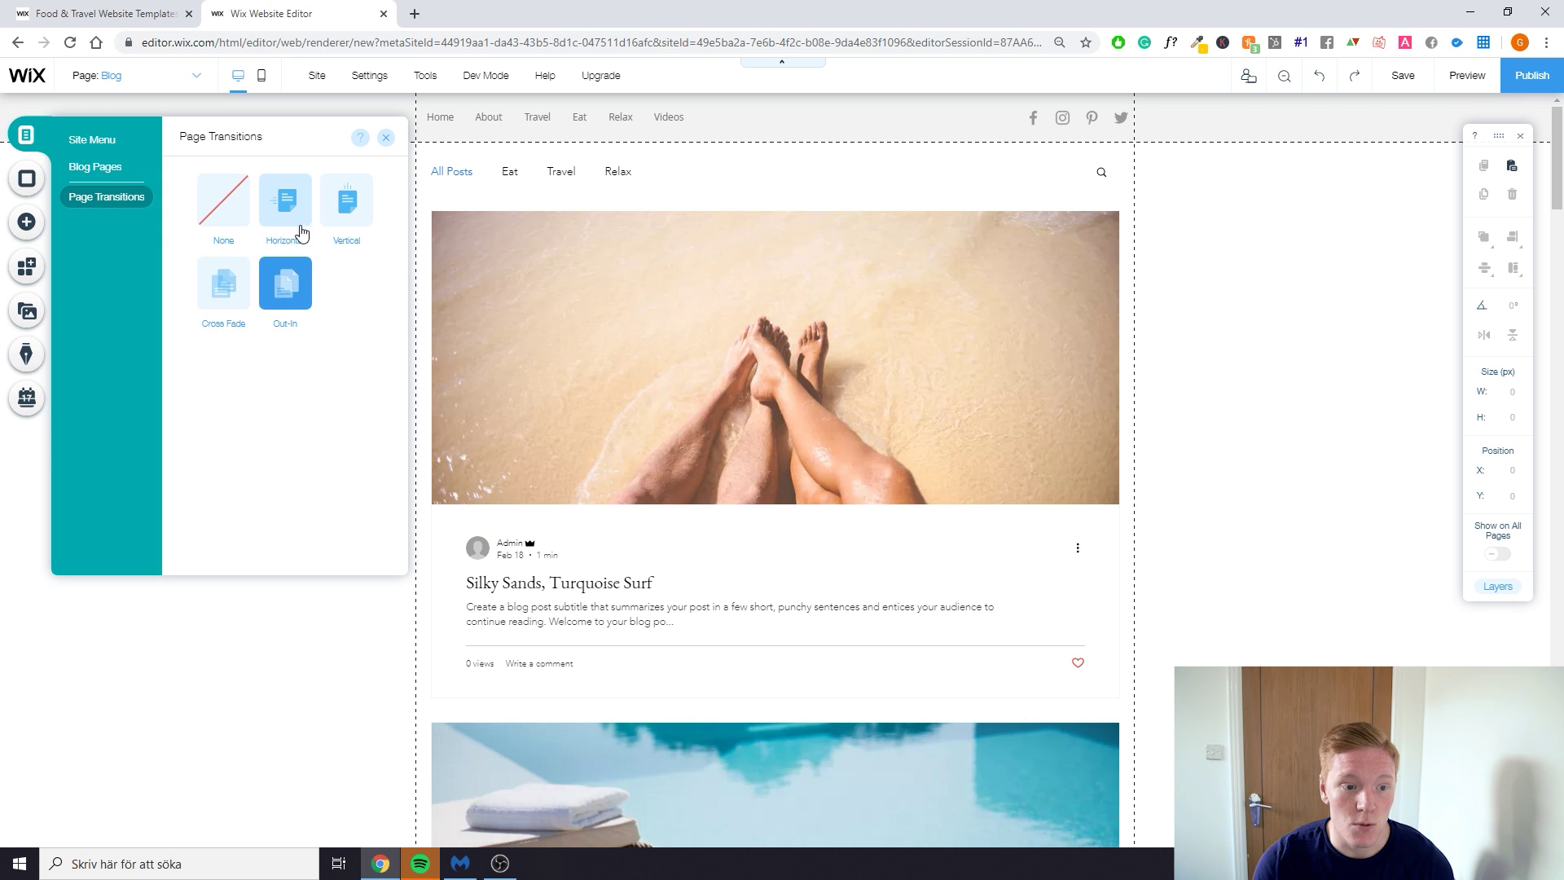
click(231, 216)
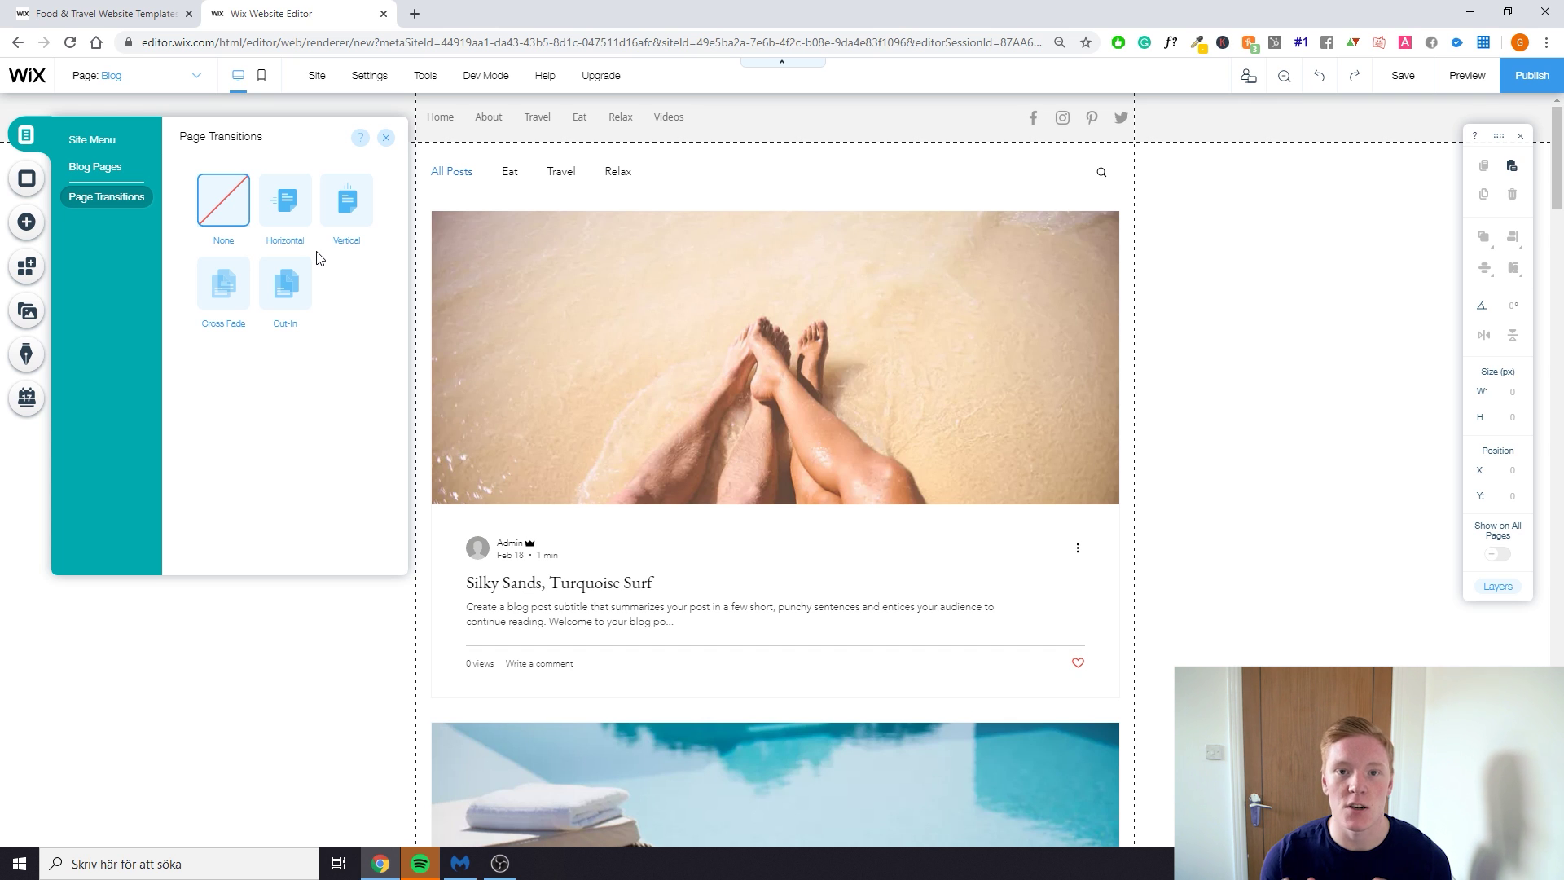
Try an underwater background on the Blog page and reset the page background color to white (#FFFFFF)
click(27, 178)
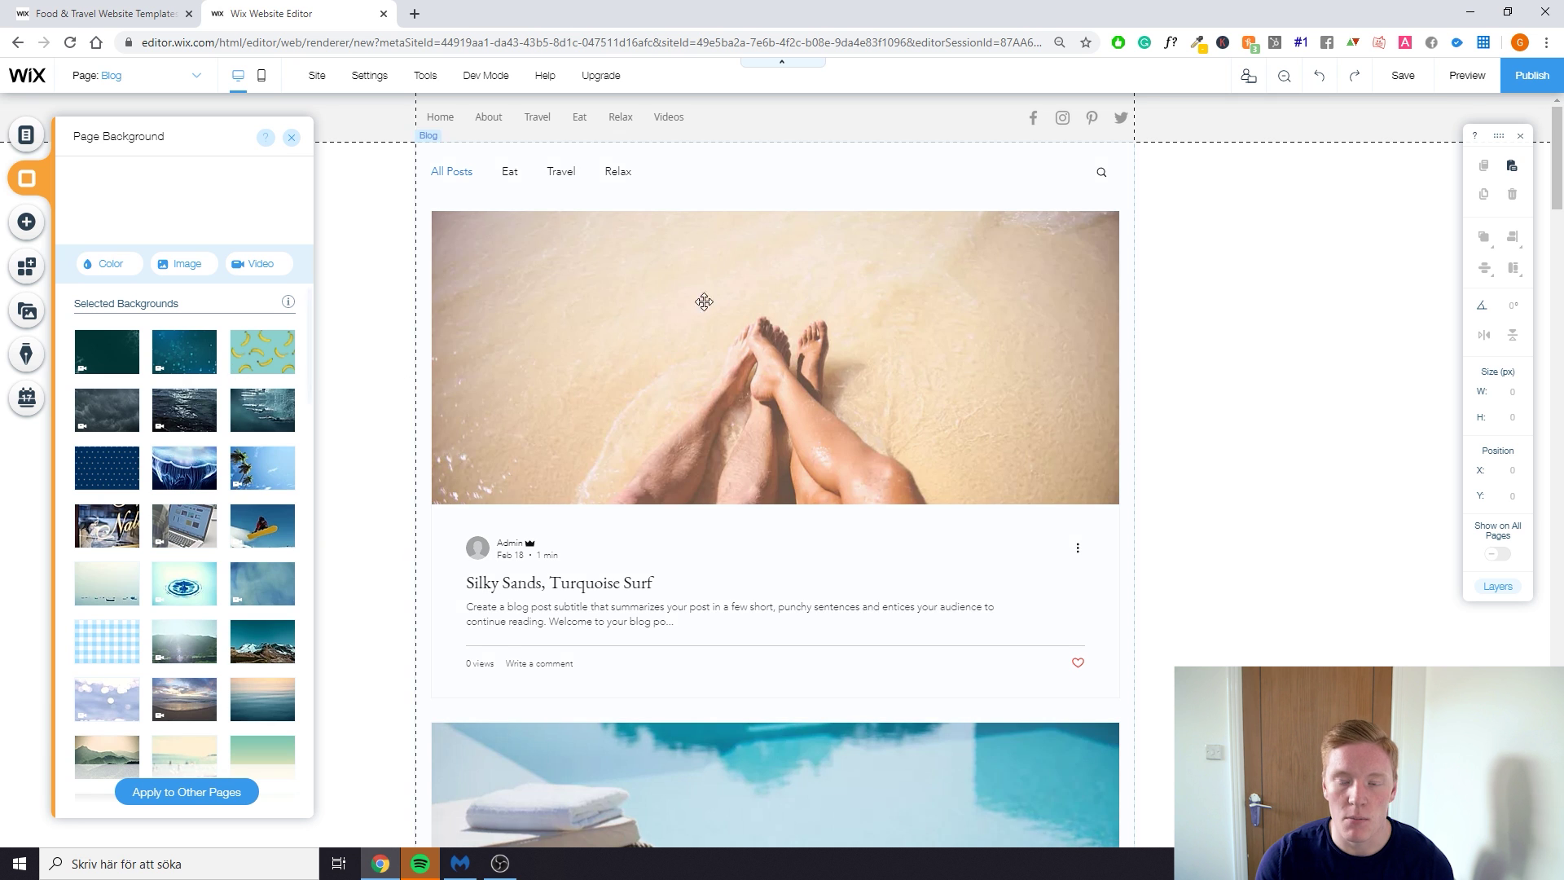
scroll(698, 296, down, 3)
scroll(489, 342, up, 3)
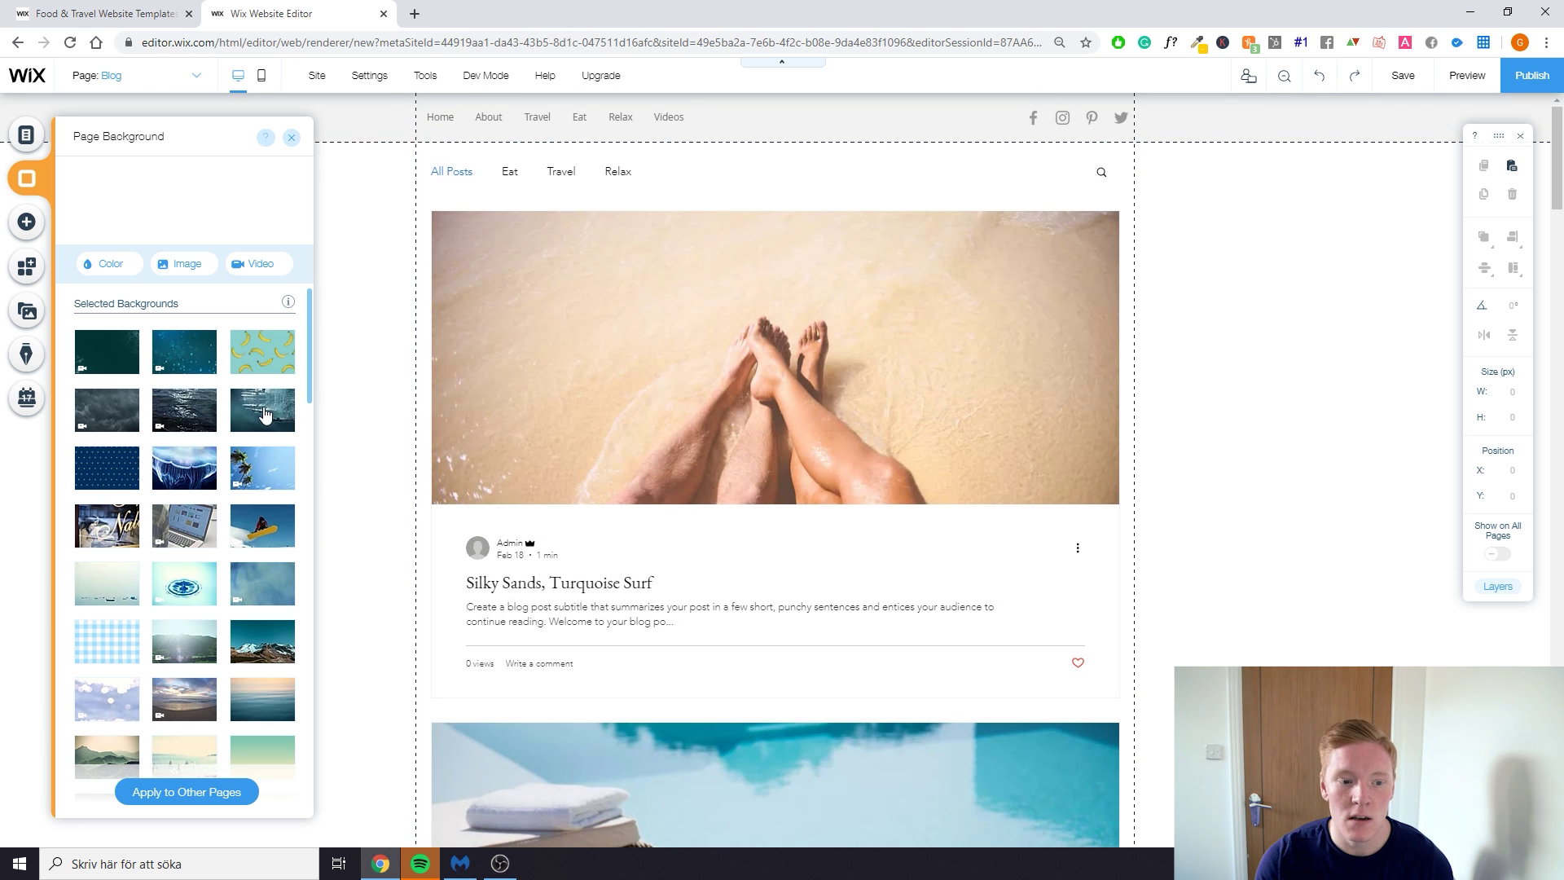
click(262, 411)
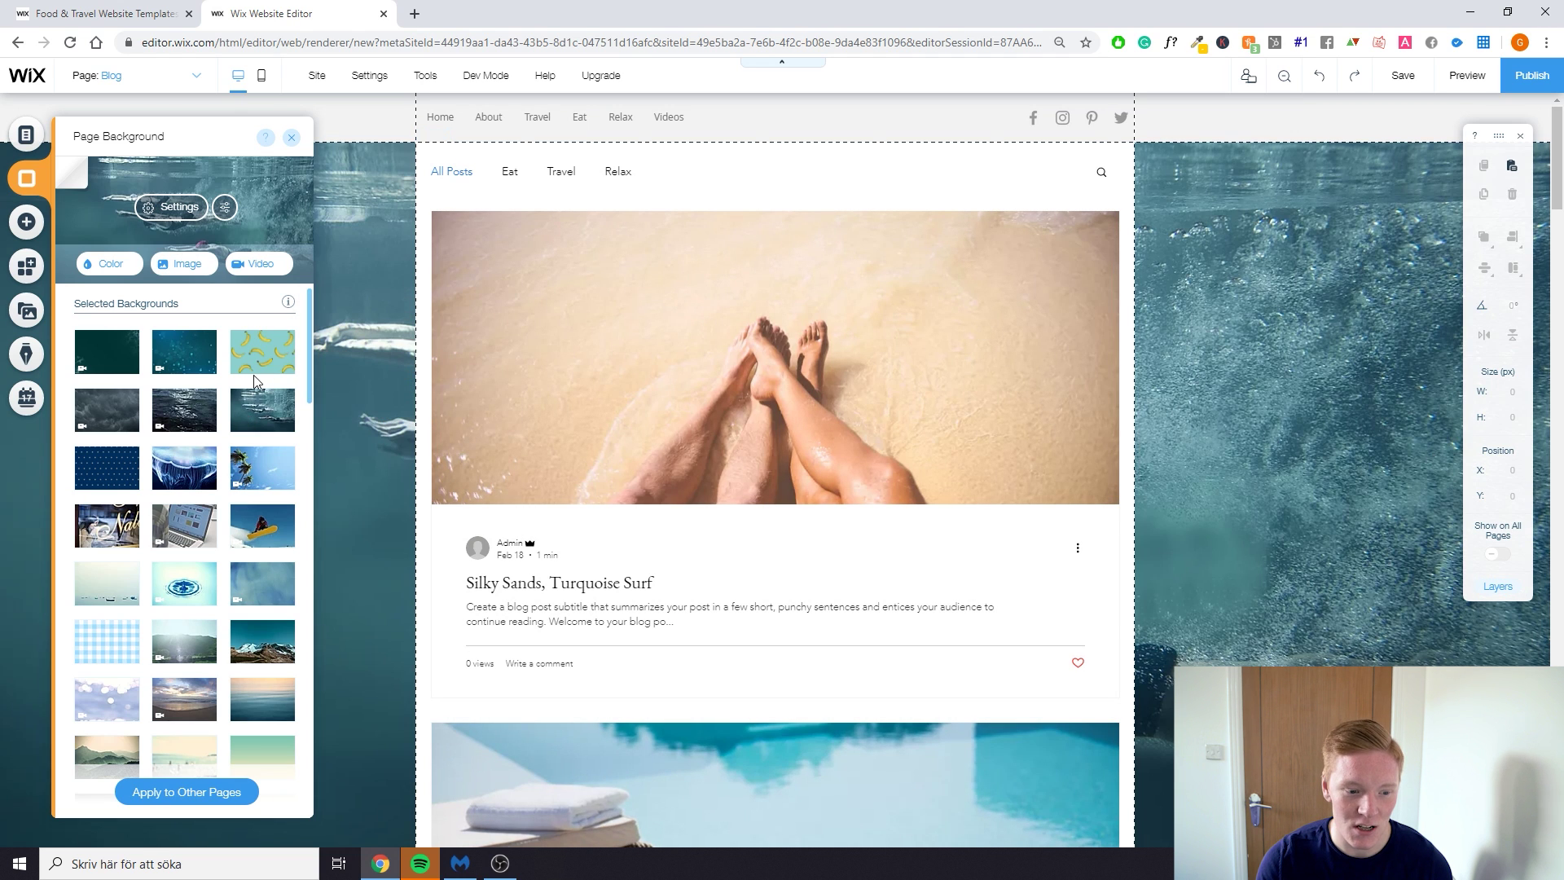
click(106, 263)
click(131, 352)
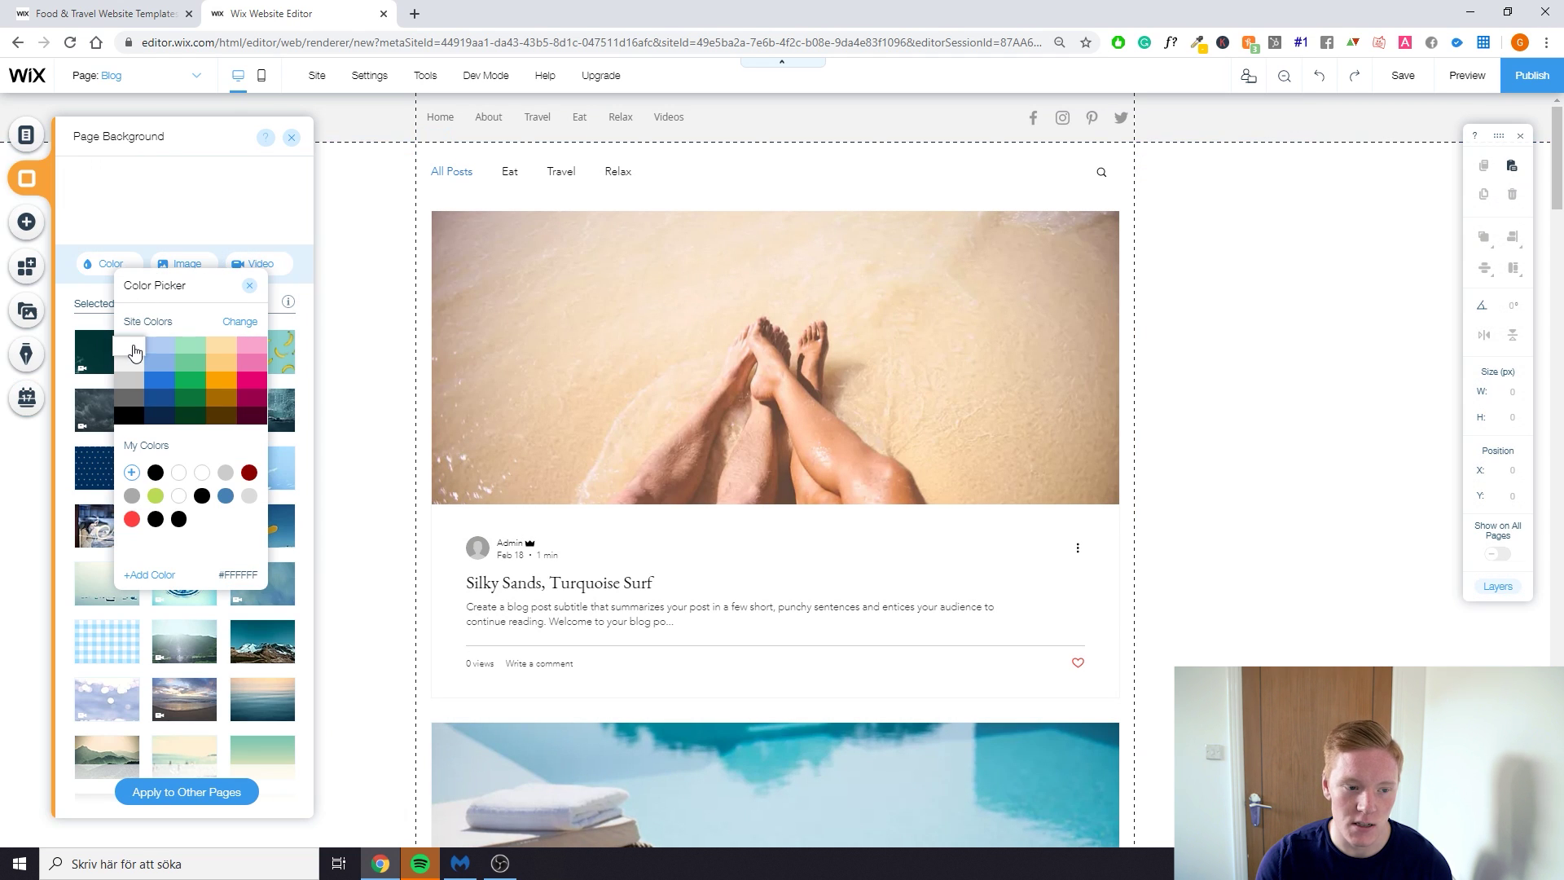
click(28, 224)
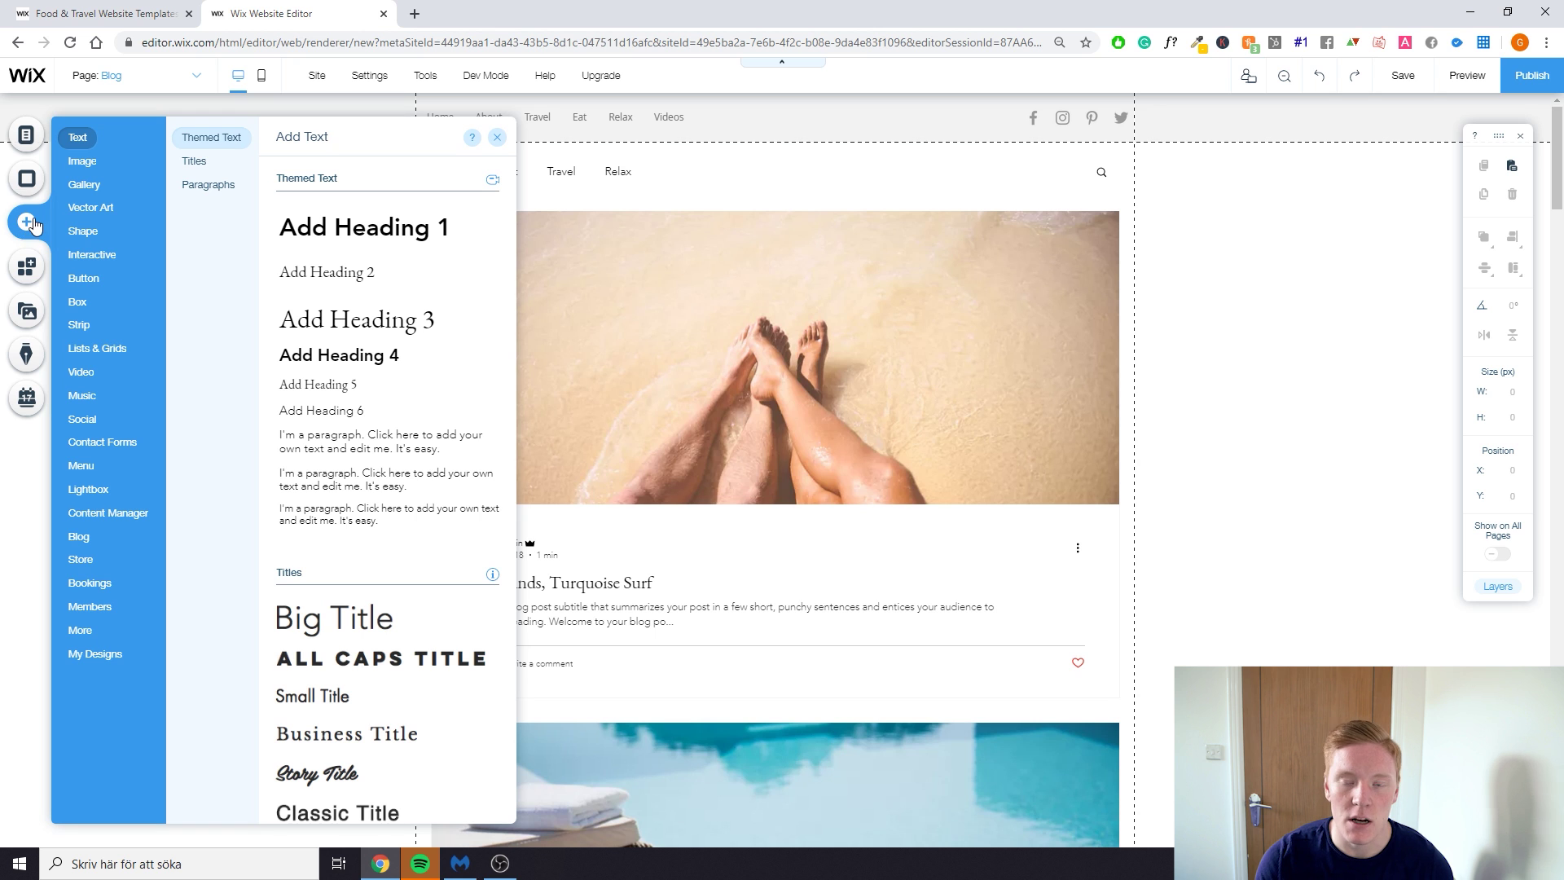
mouse_move(91, 189)
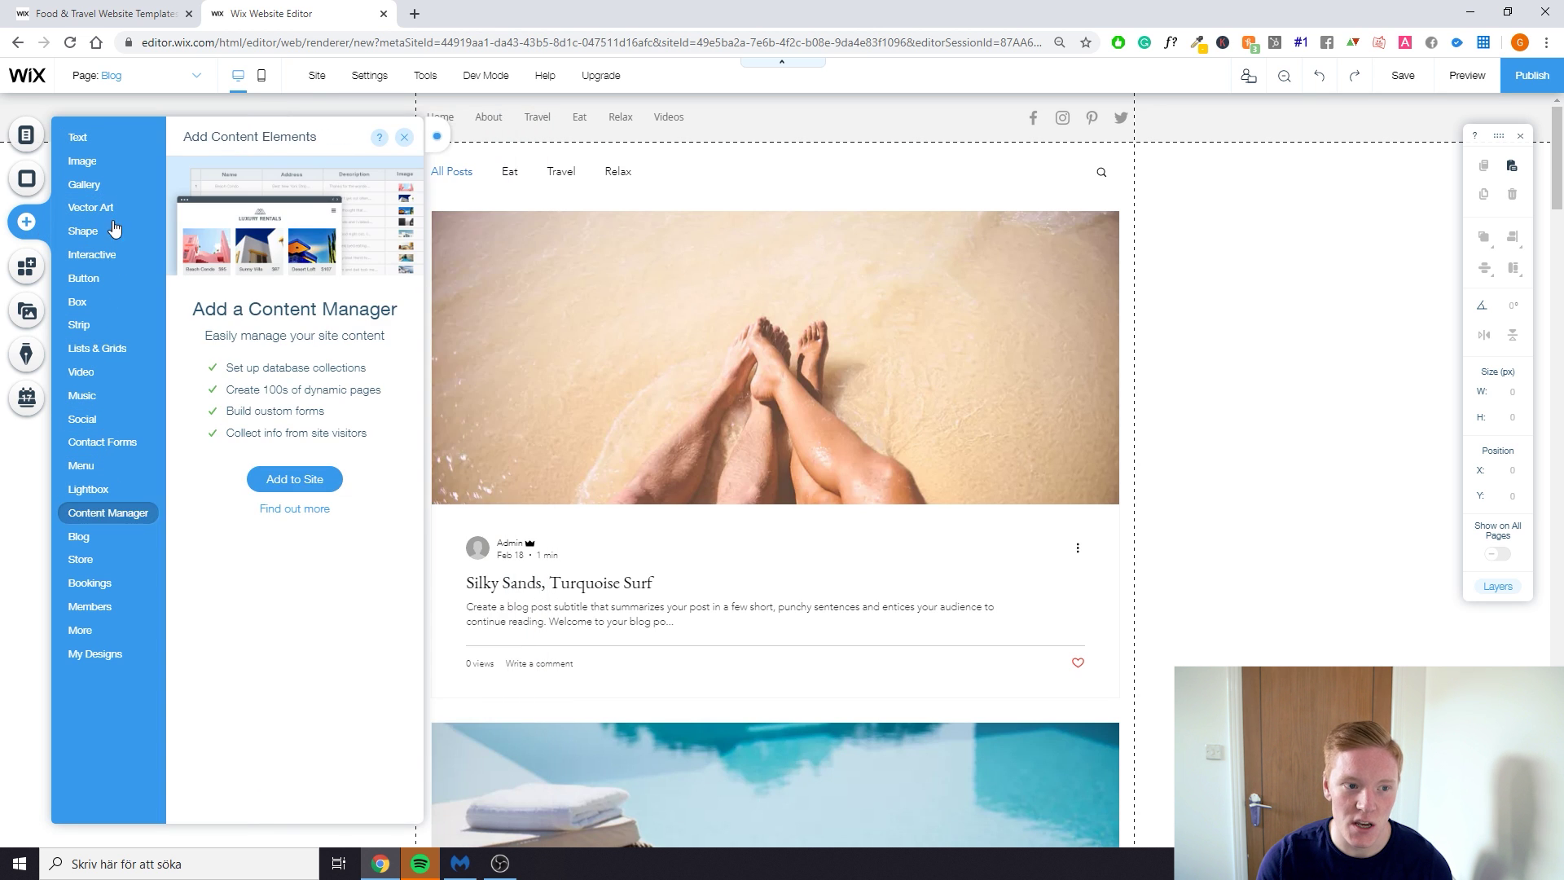
Switch to the Home page and look over its category images and blog feed
click(162, 81)
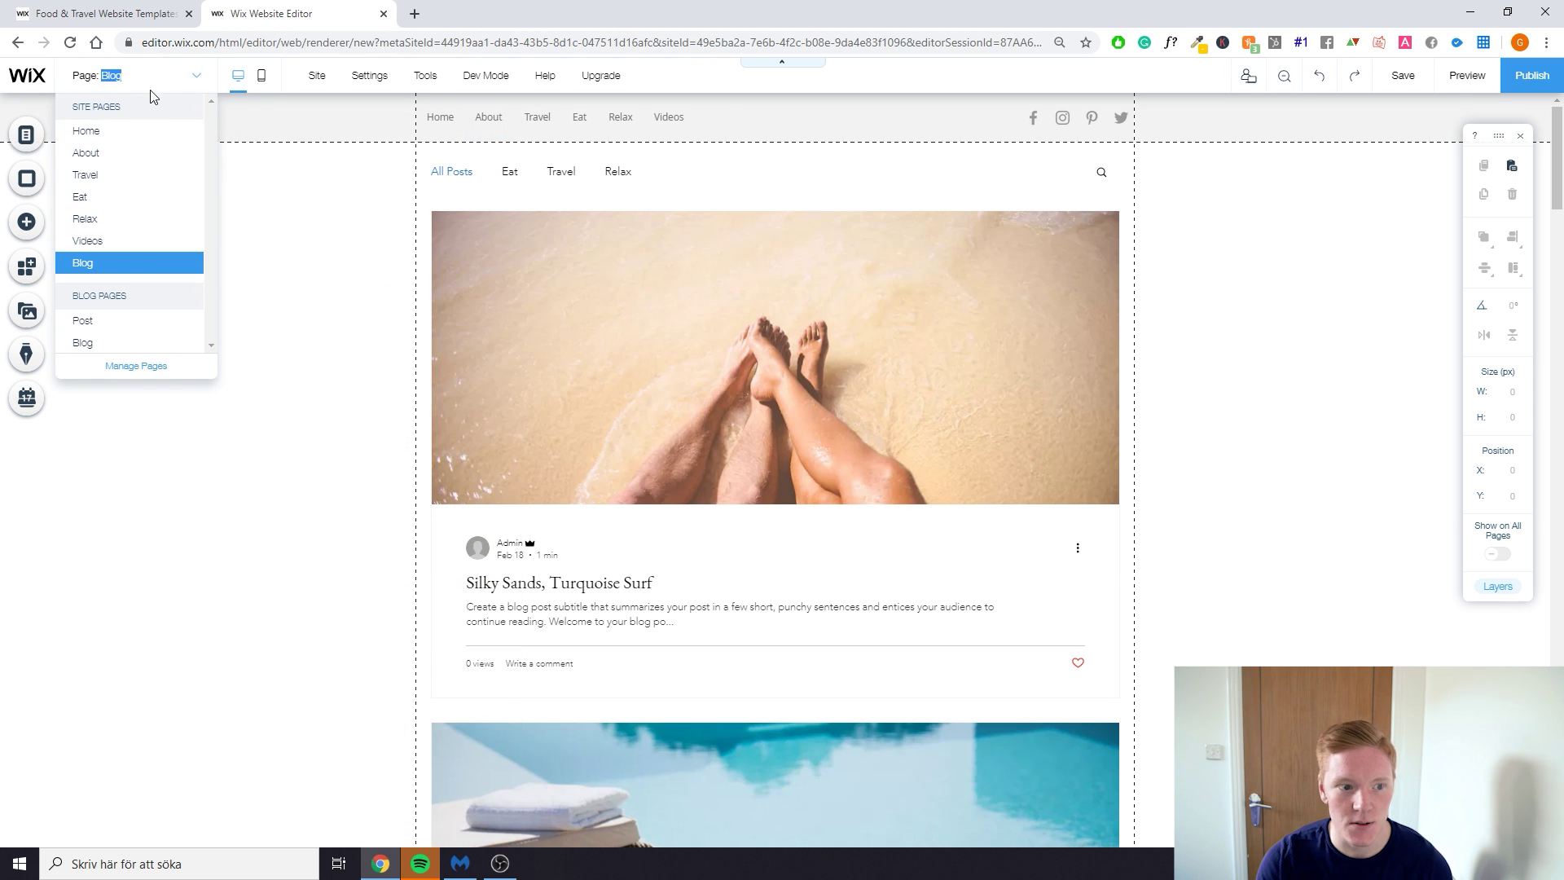
click(122, 134)
scroll(424, 309, down, 5)
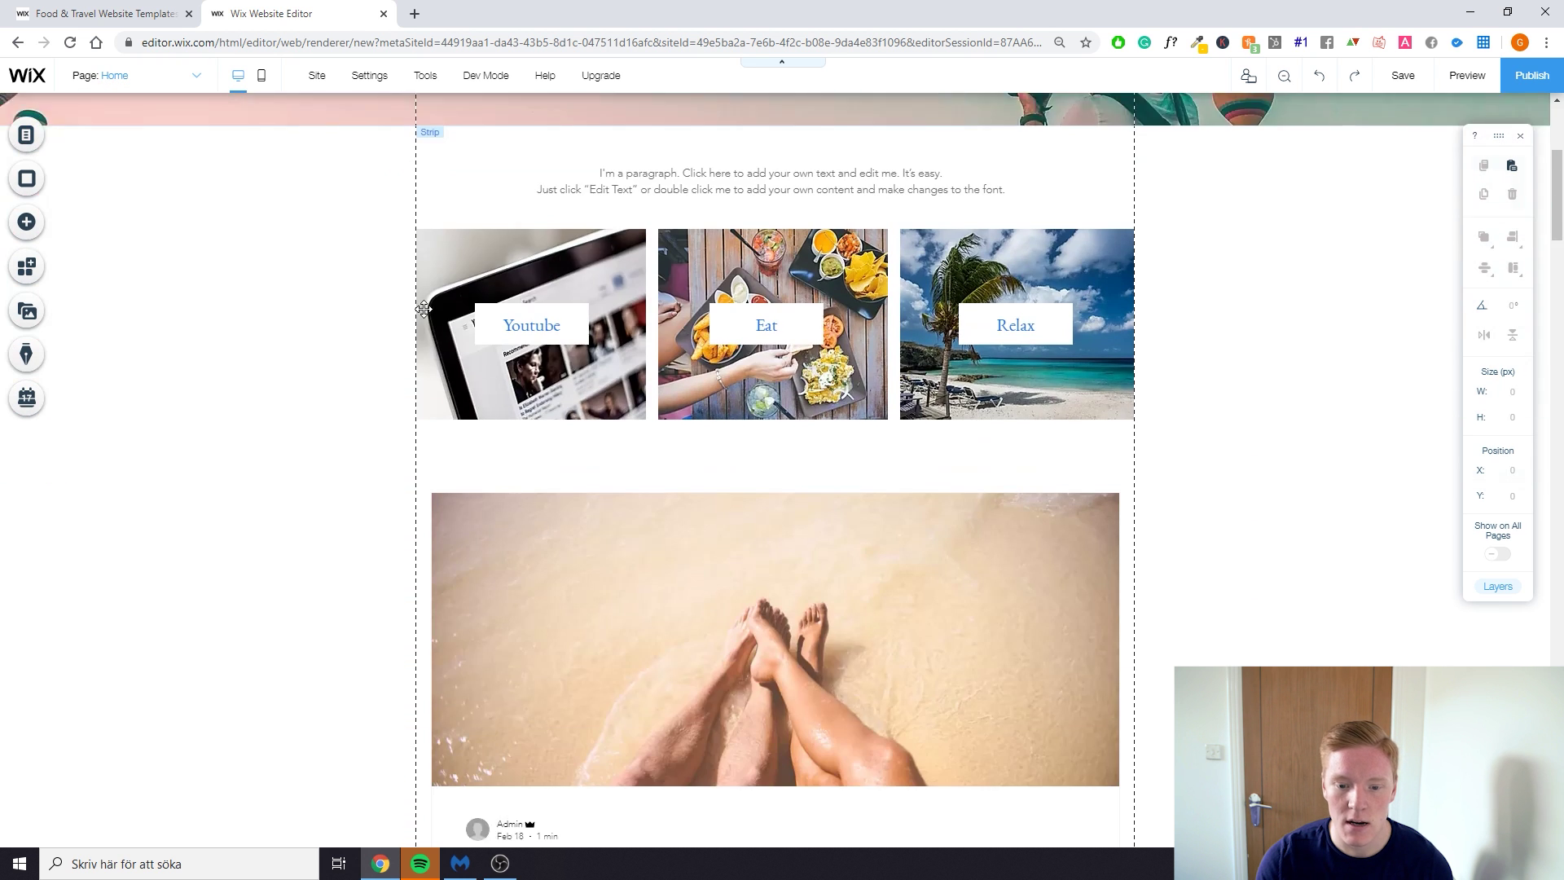
scroll(423, 308, down, 5)
scroll(399, 318, up, 10)
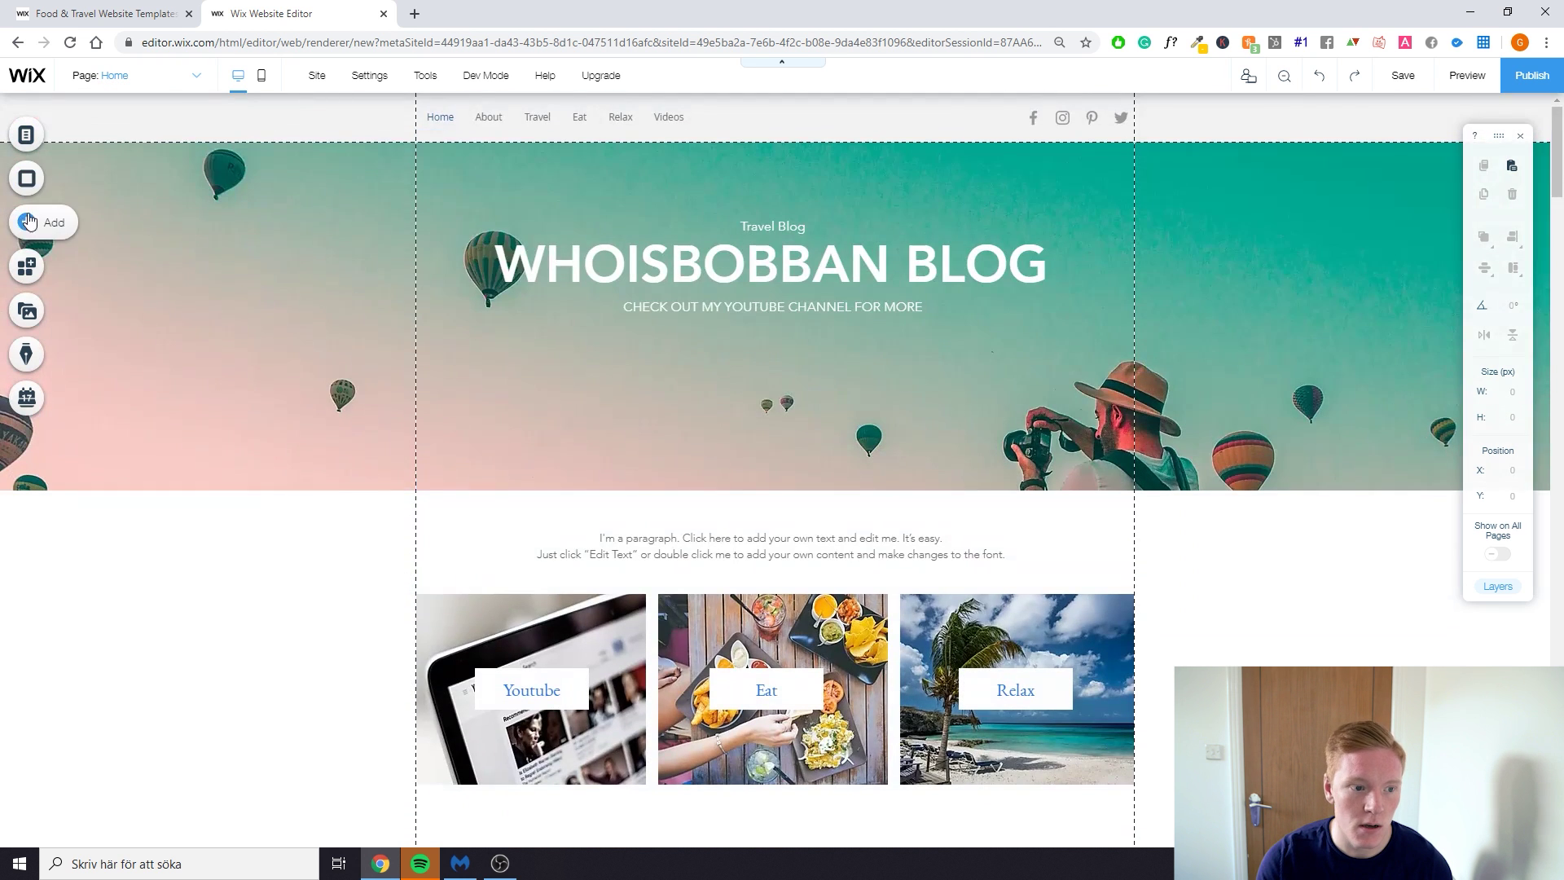
Try the masked-woman vector art beside the home page's intro paragraph at about 68 × 89 px and delete it
click(29, 221)
click(90, 207)
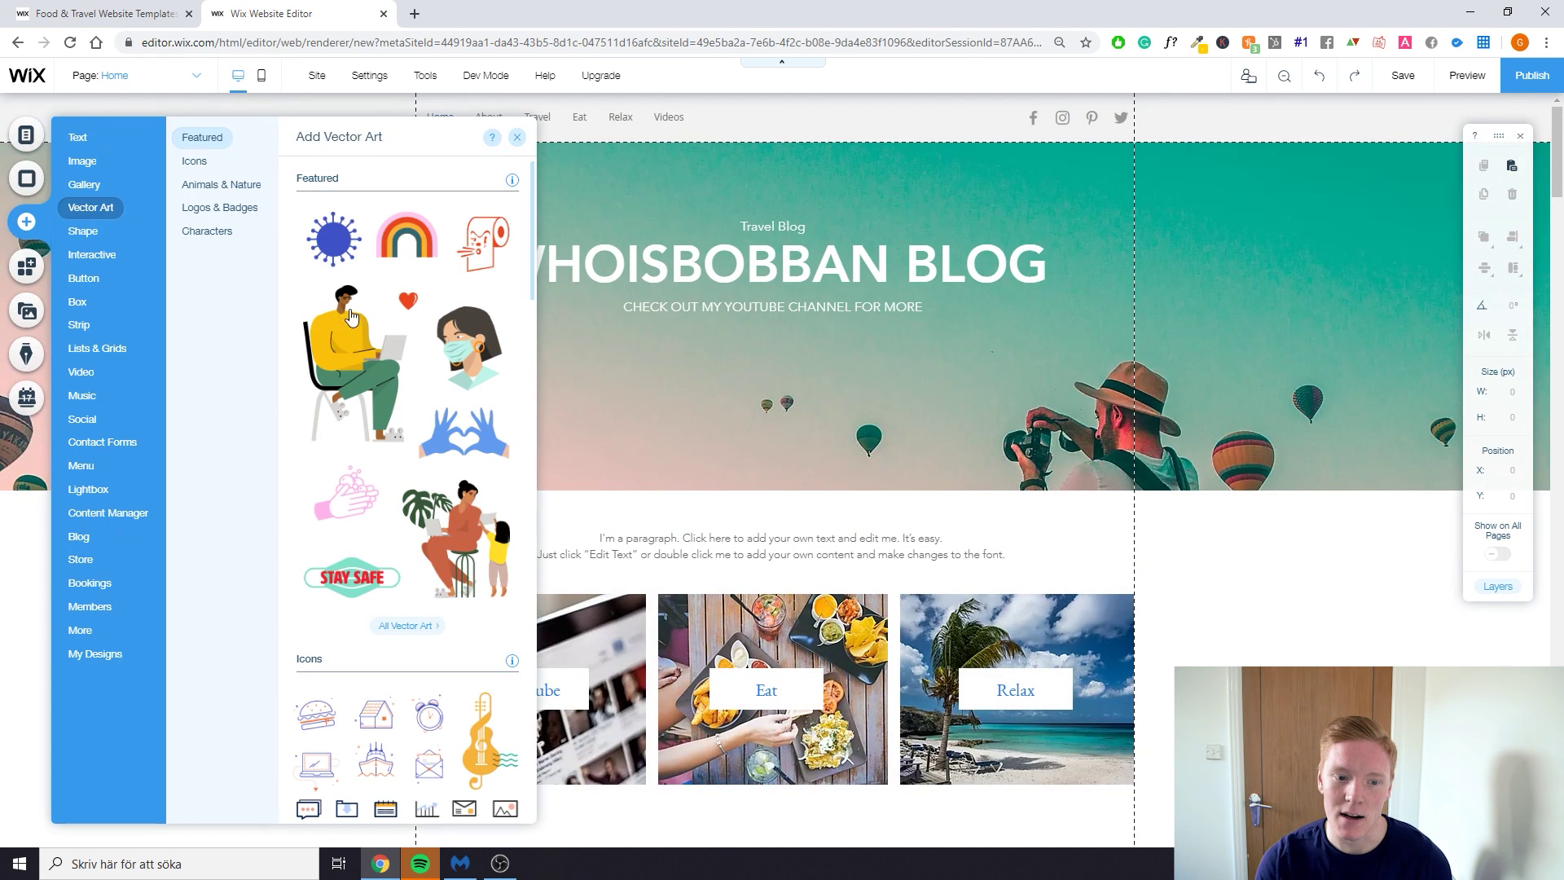
click(467, 346)
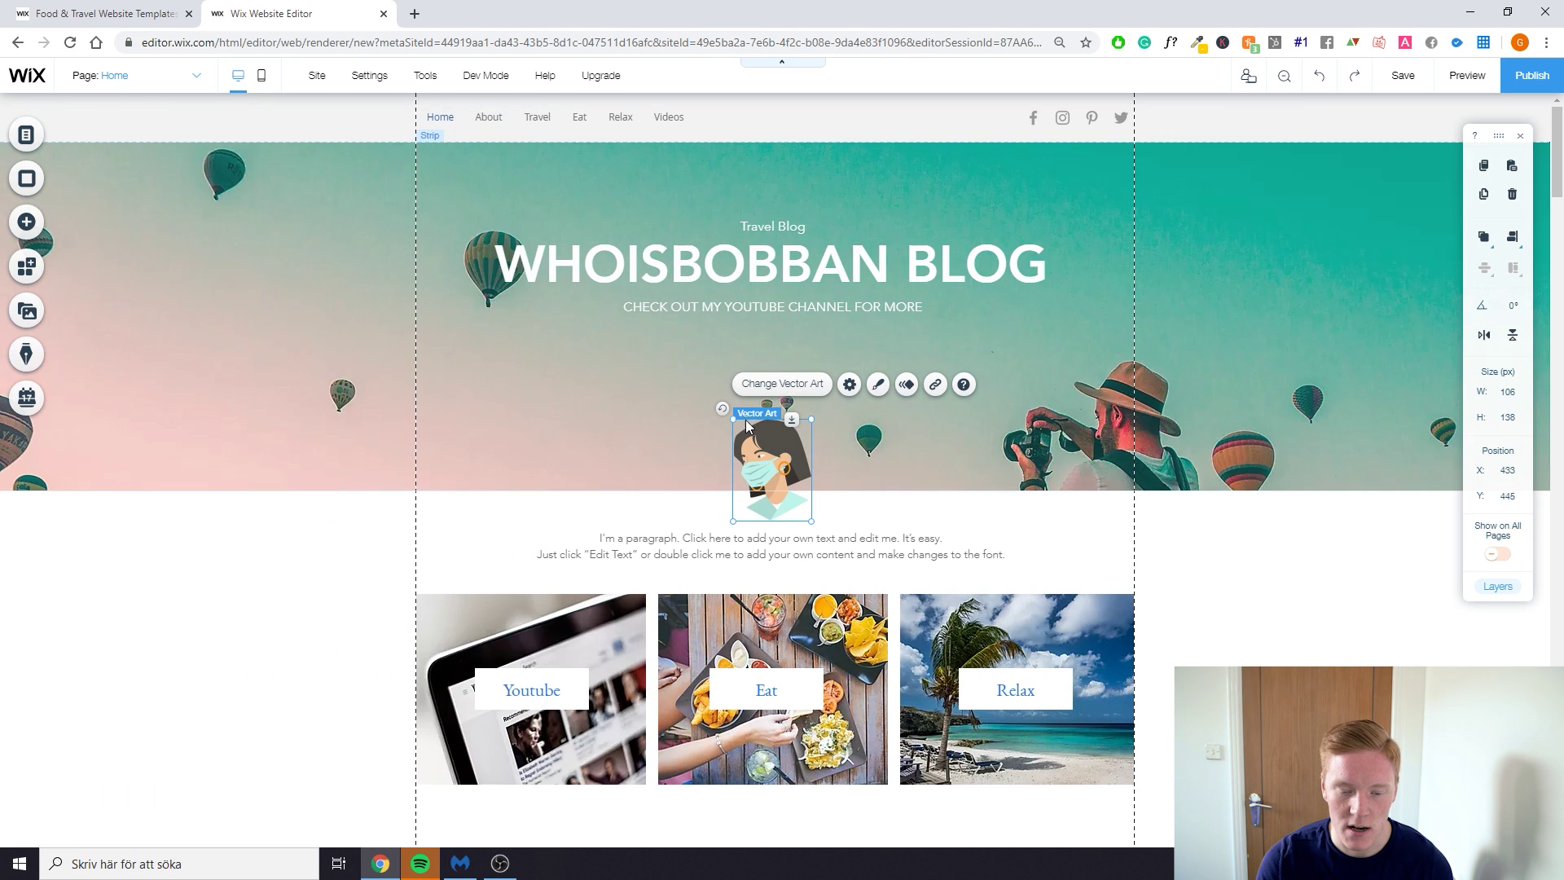
drag(749, 428, 1105, 572)
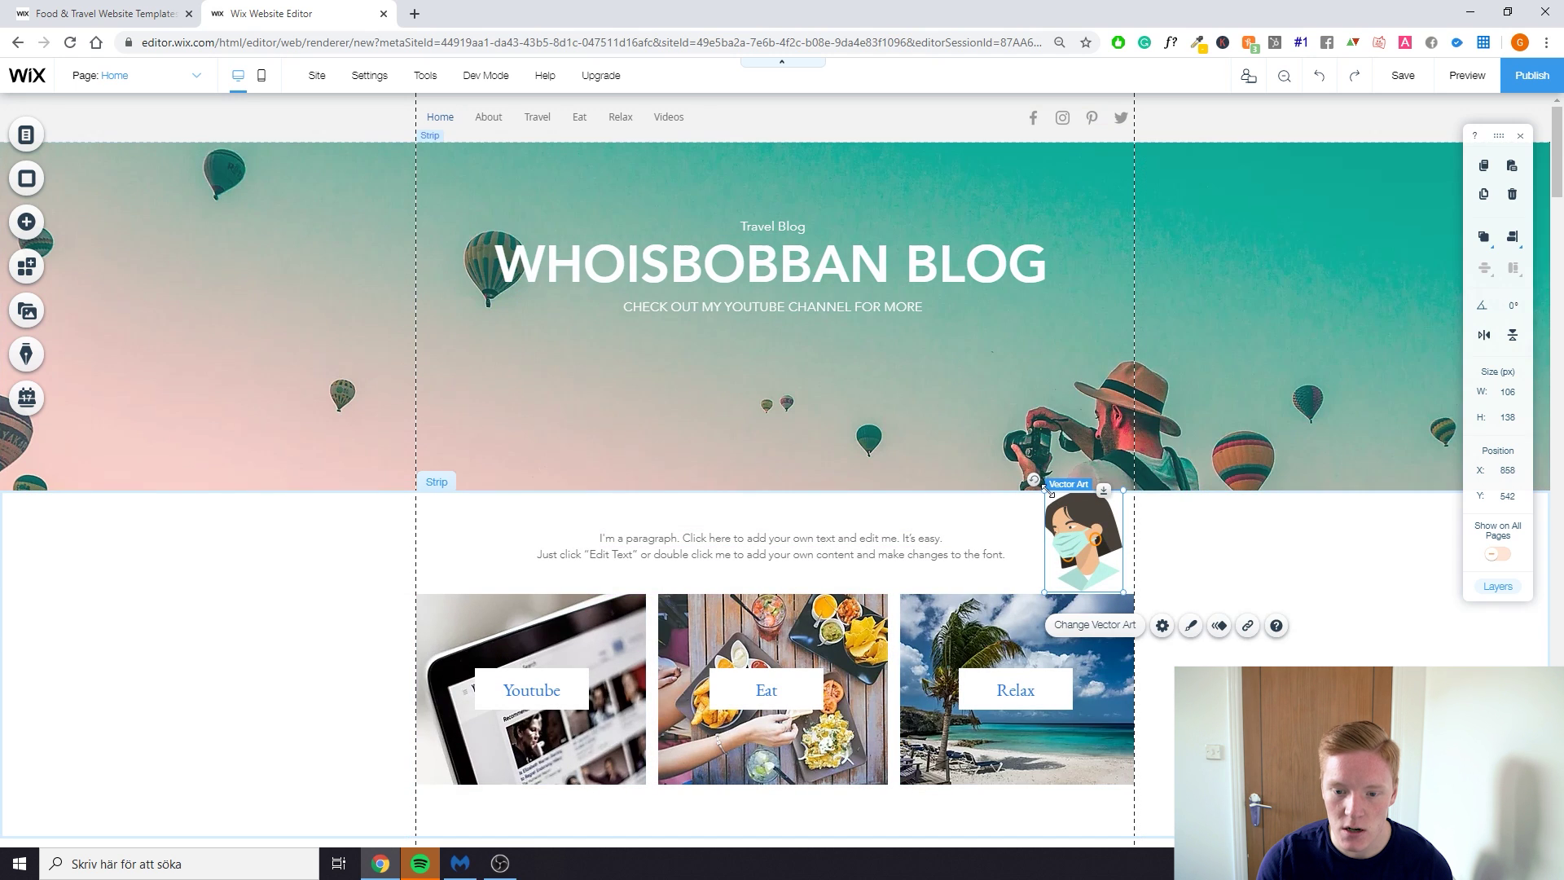
drag(1051, 493, 1072, 540)
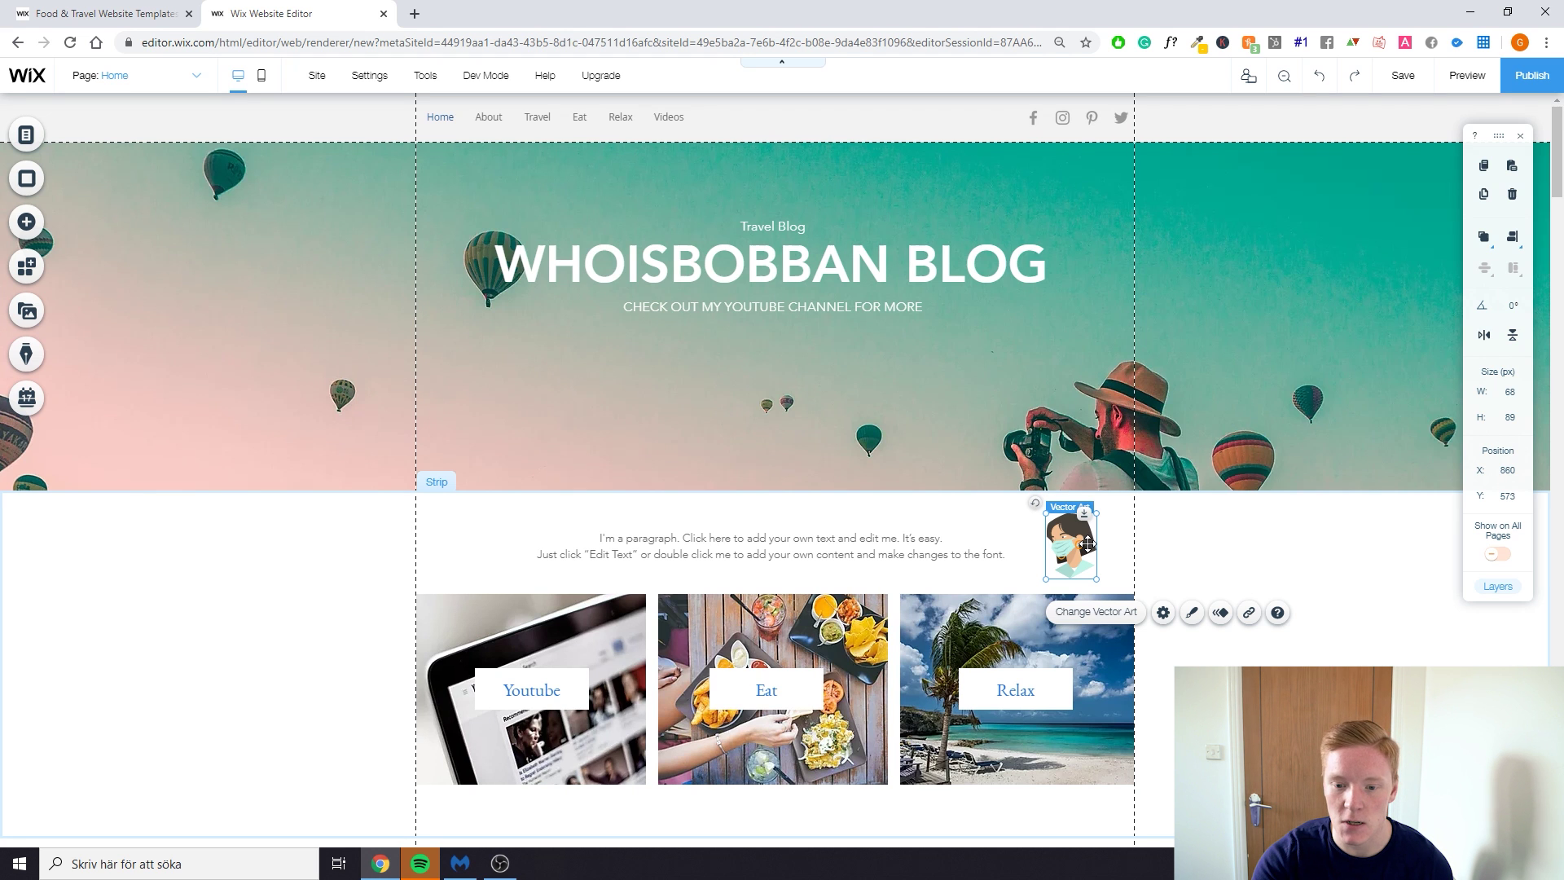
key(Delete)
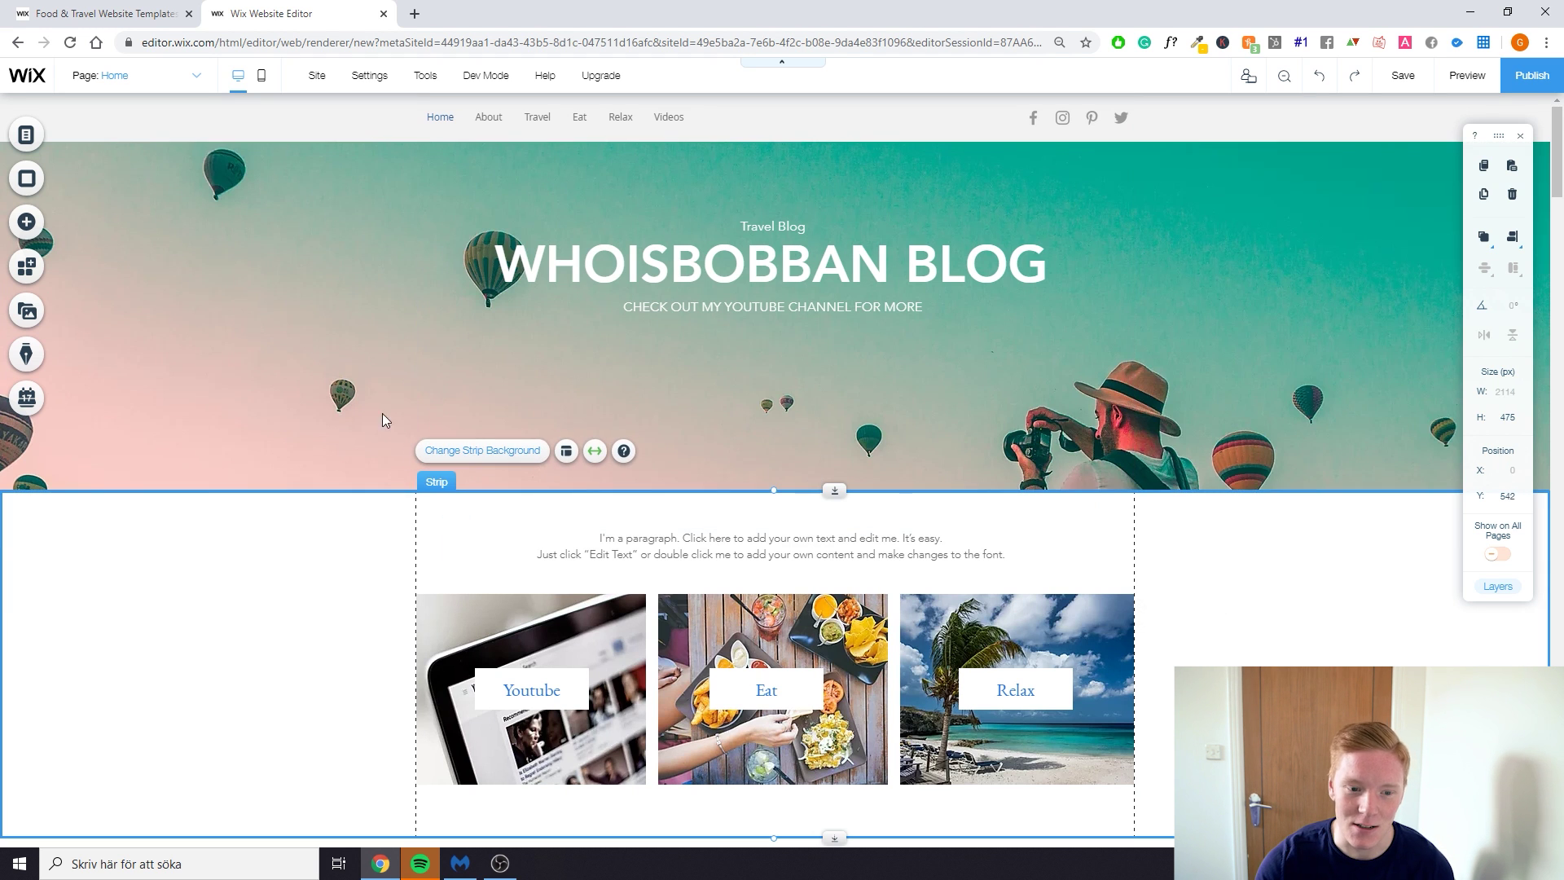
click(27, 222)
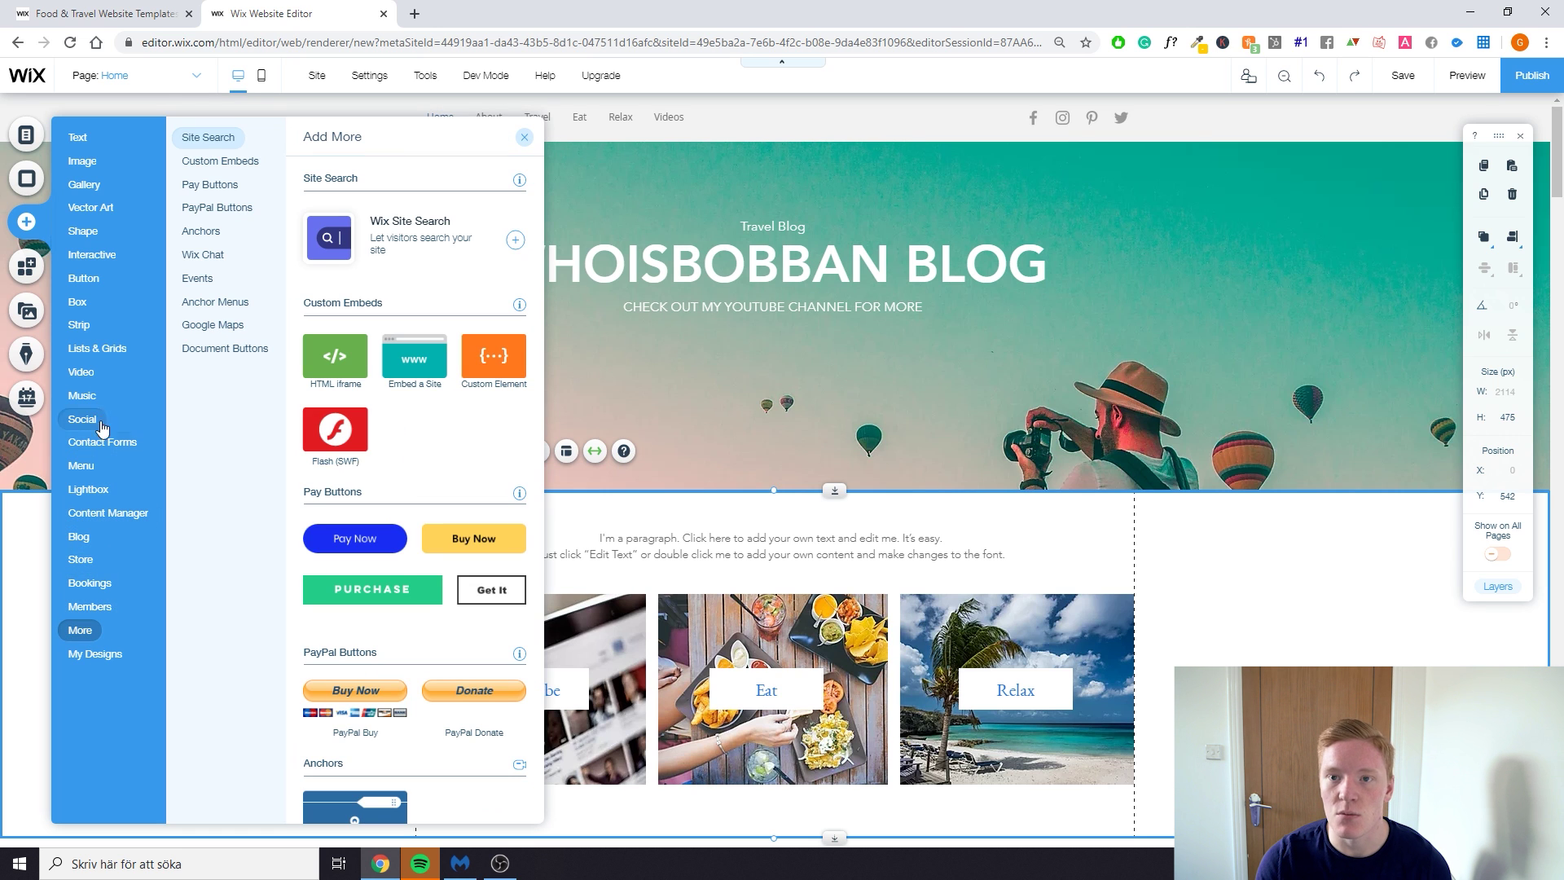
Search the Wix App Market for "instagram" and add the Instagram Feed app by Wix to the home page
click(27, 270)
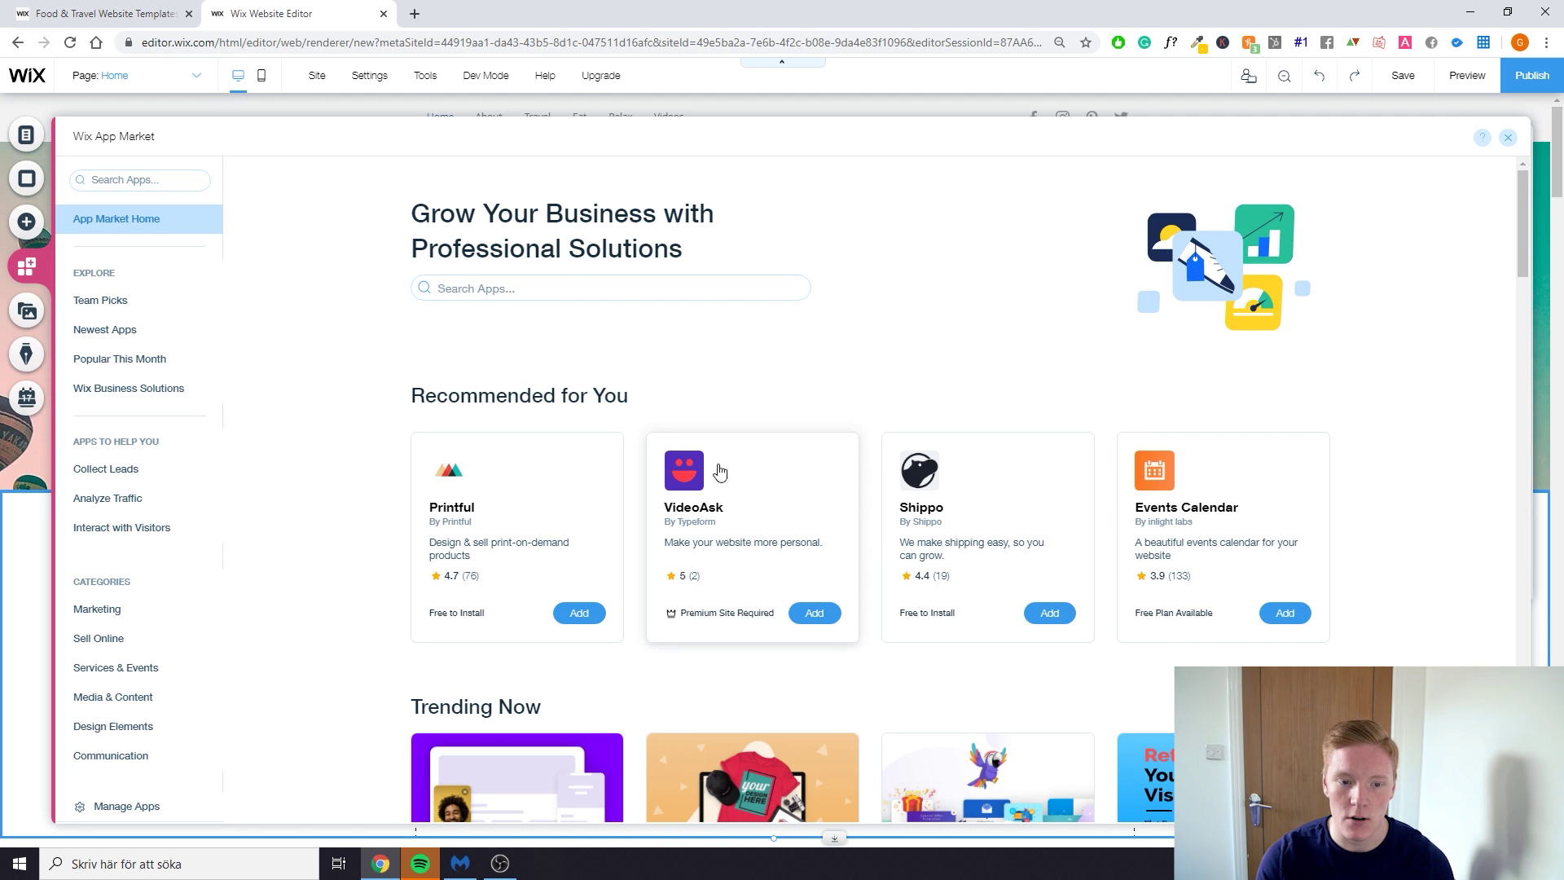
click(513, 291)
text(isntag)
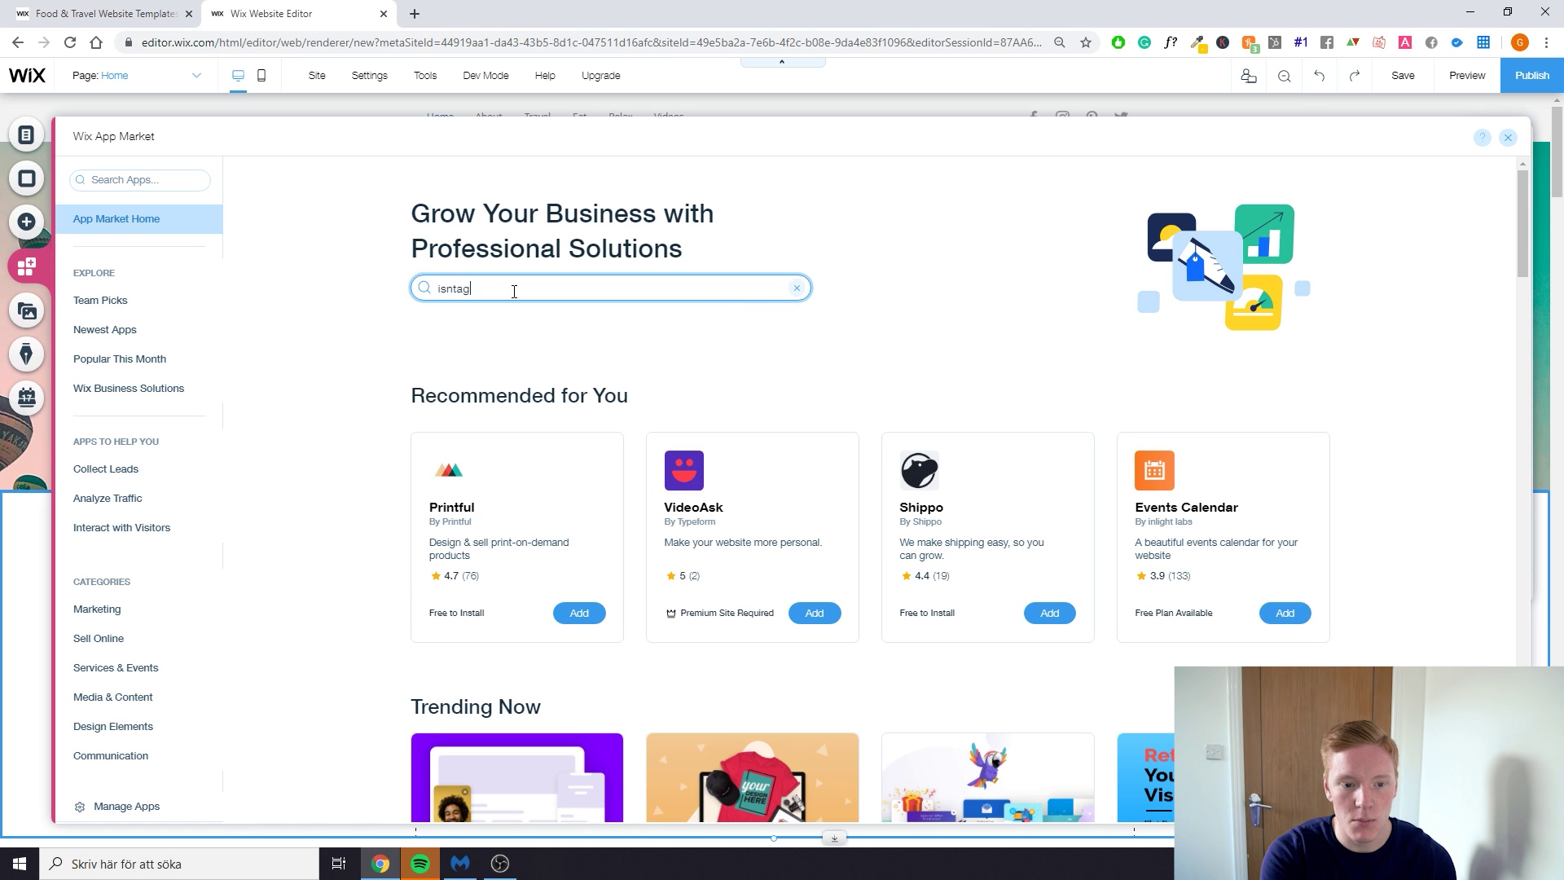
text(nstag)
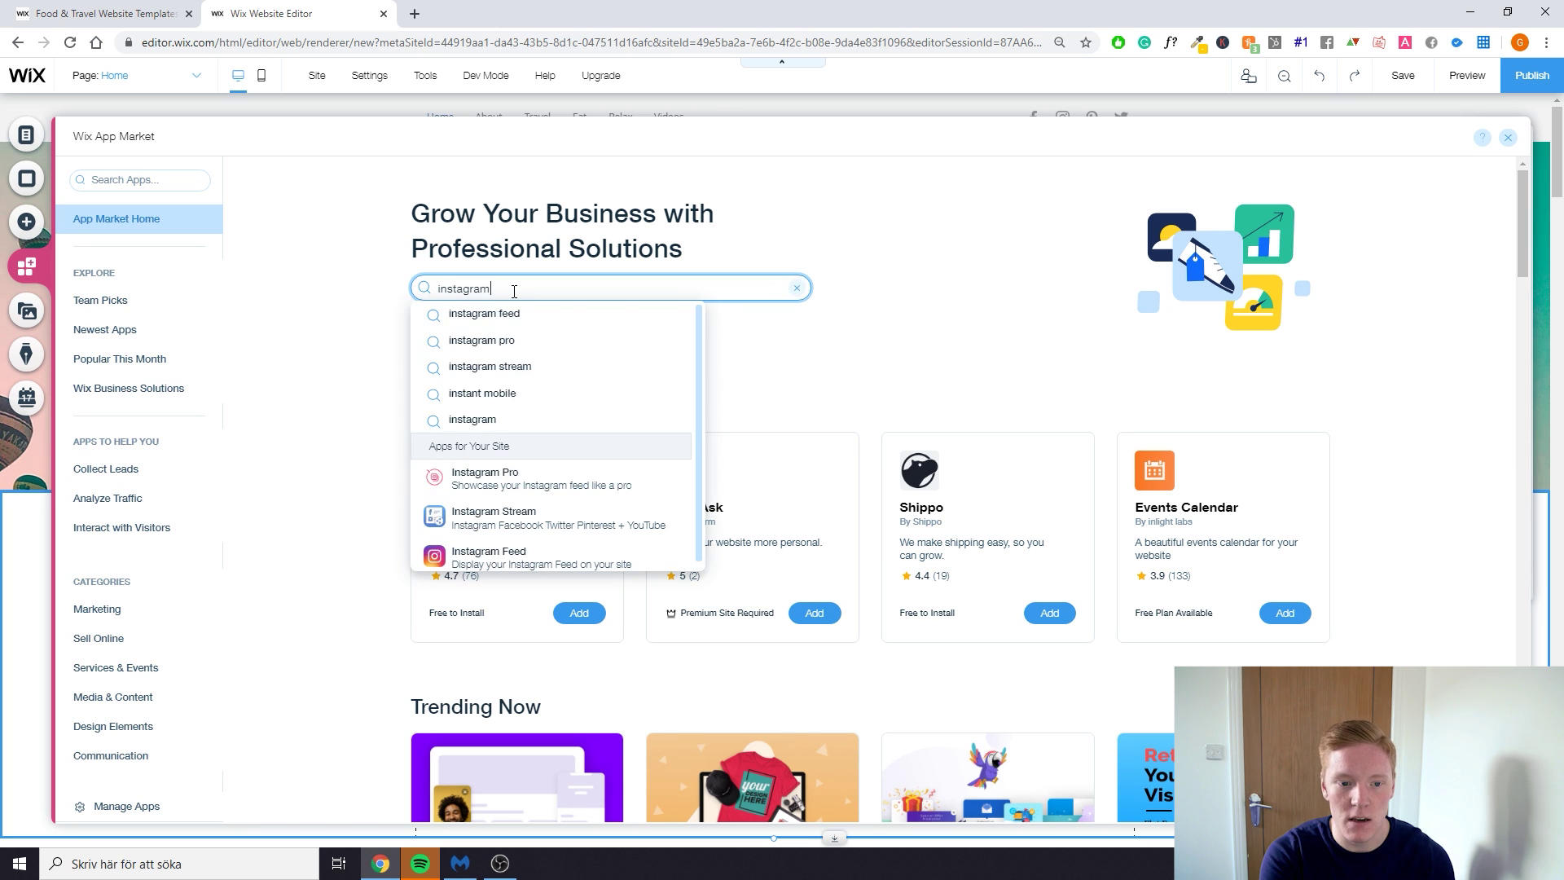
key(Return)
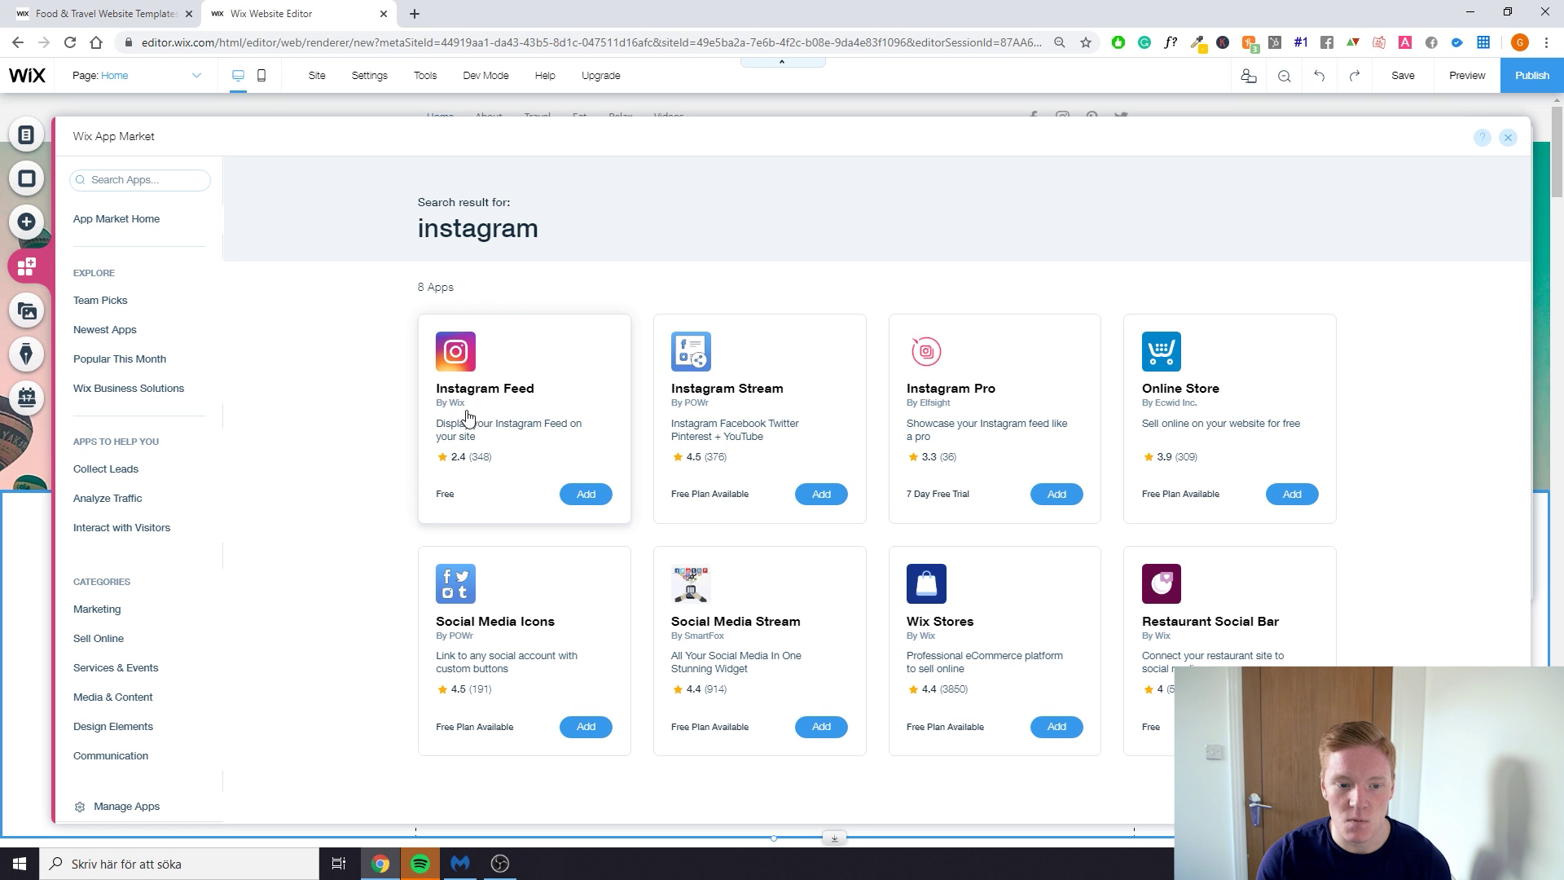
click(585, 494)
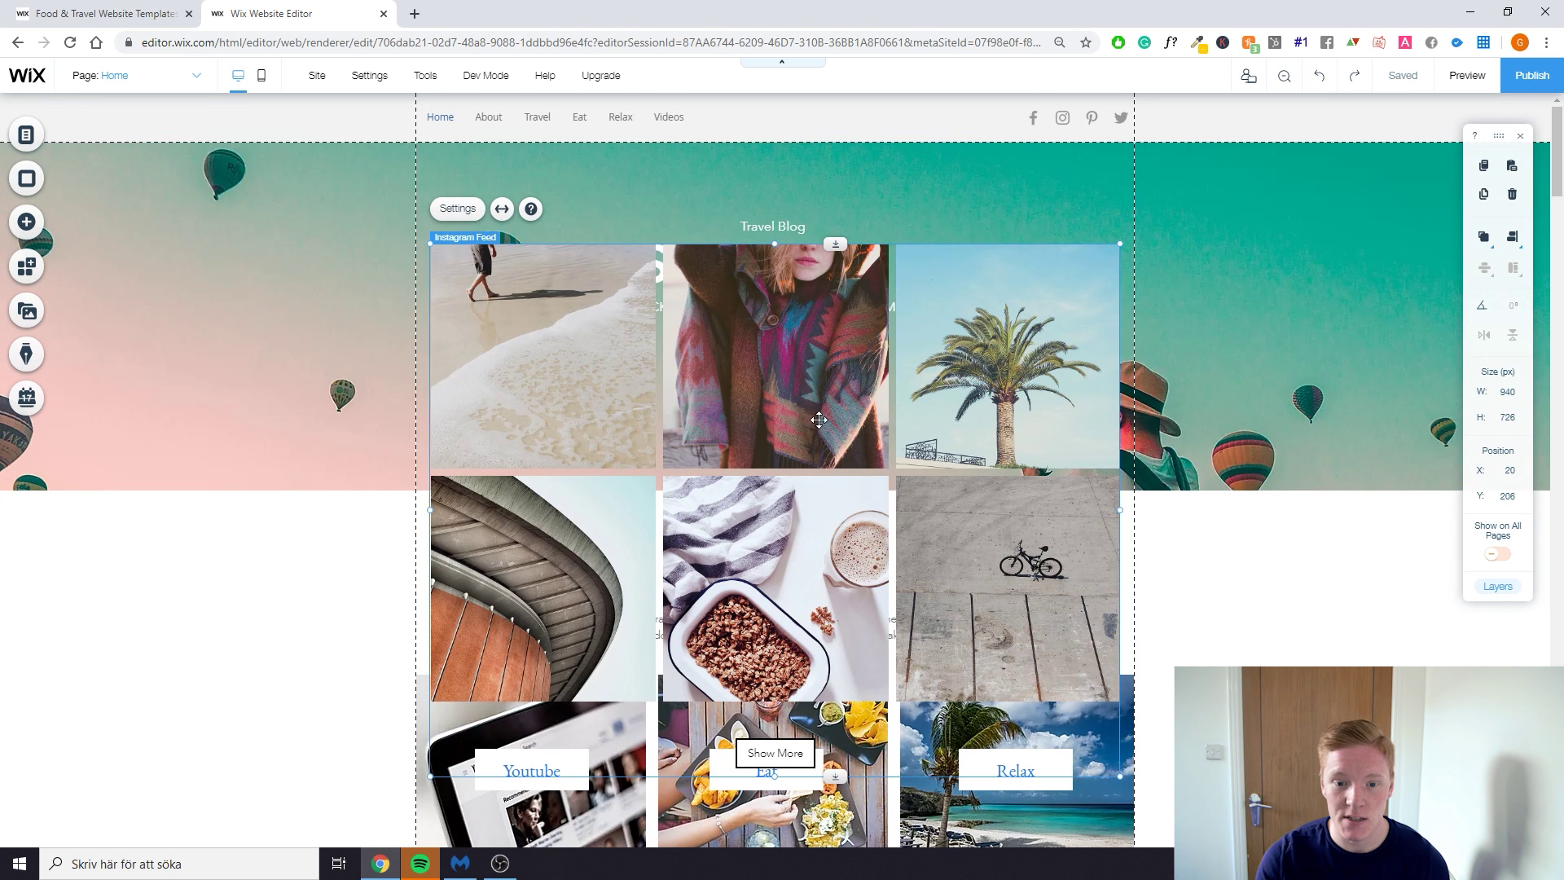
Move the Instagram feed to about X 0, Y 215 px and set its gallery layout to Slider
drag(819, 420, 790, 399)
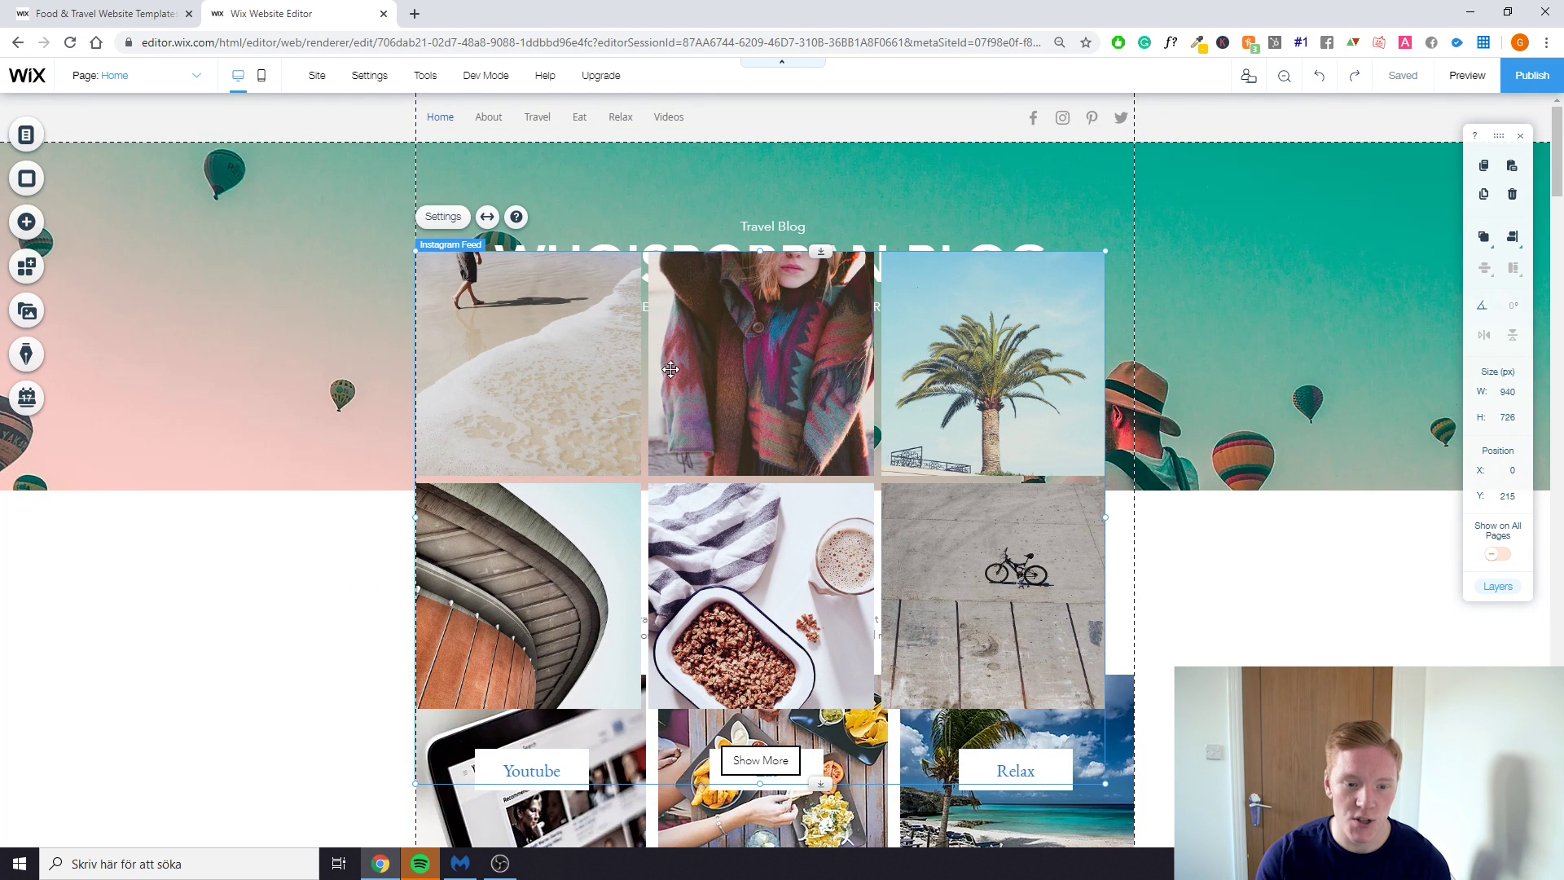
click(440, 216)
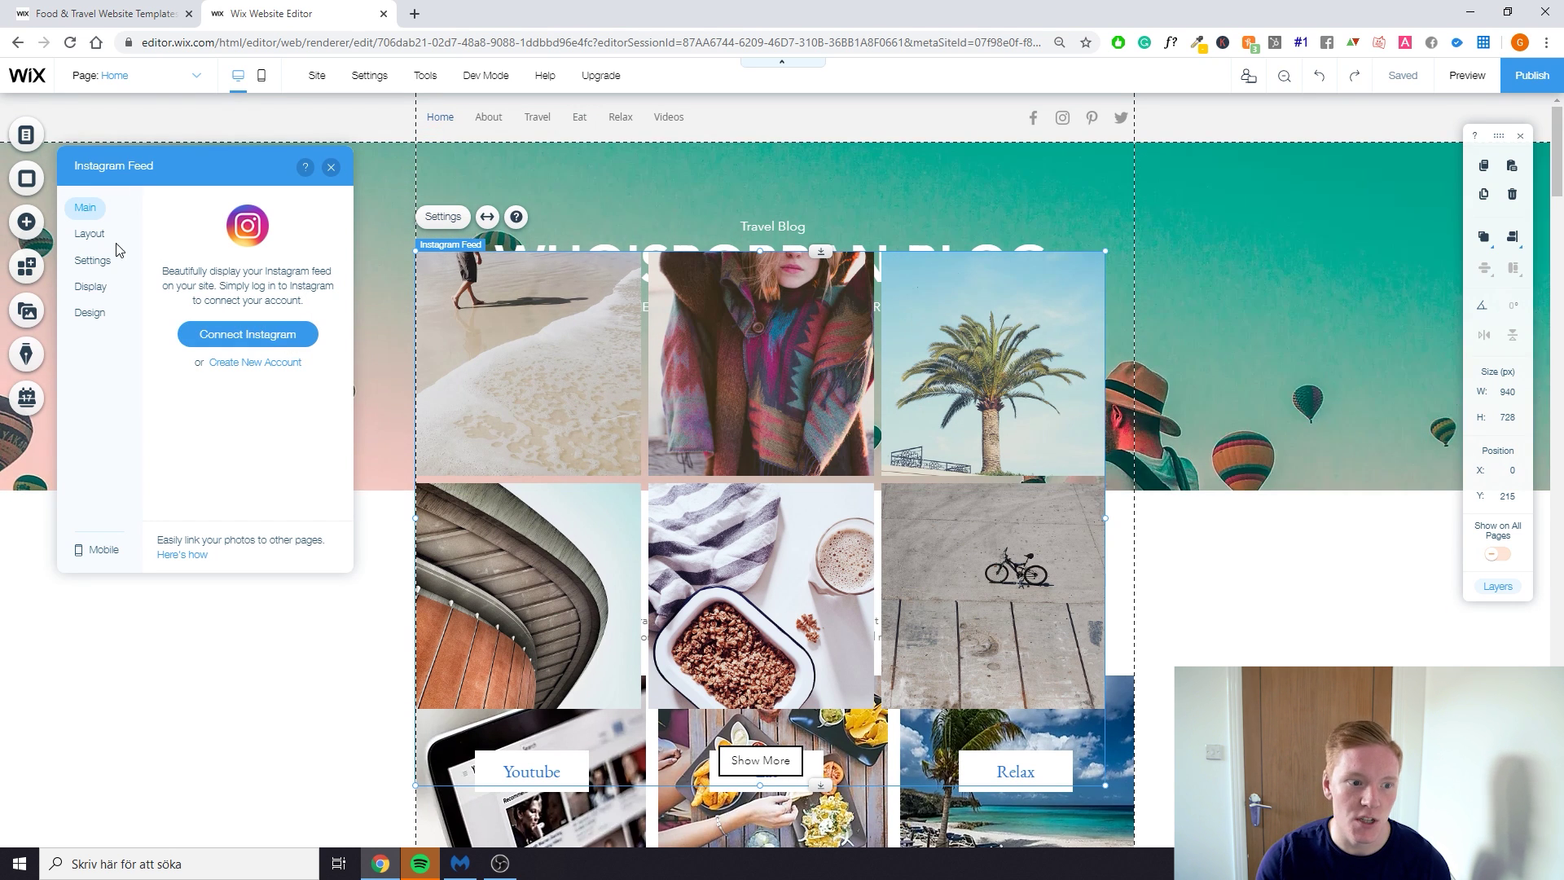
click(90, 234)
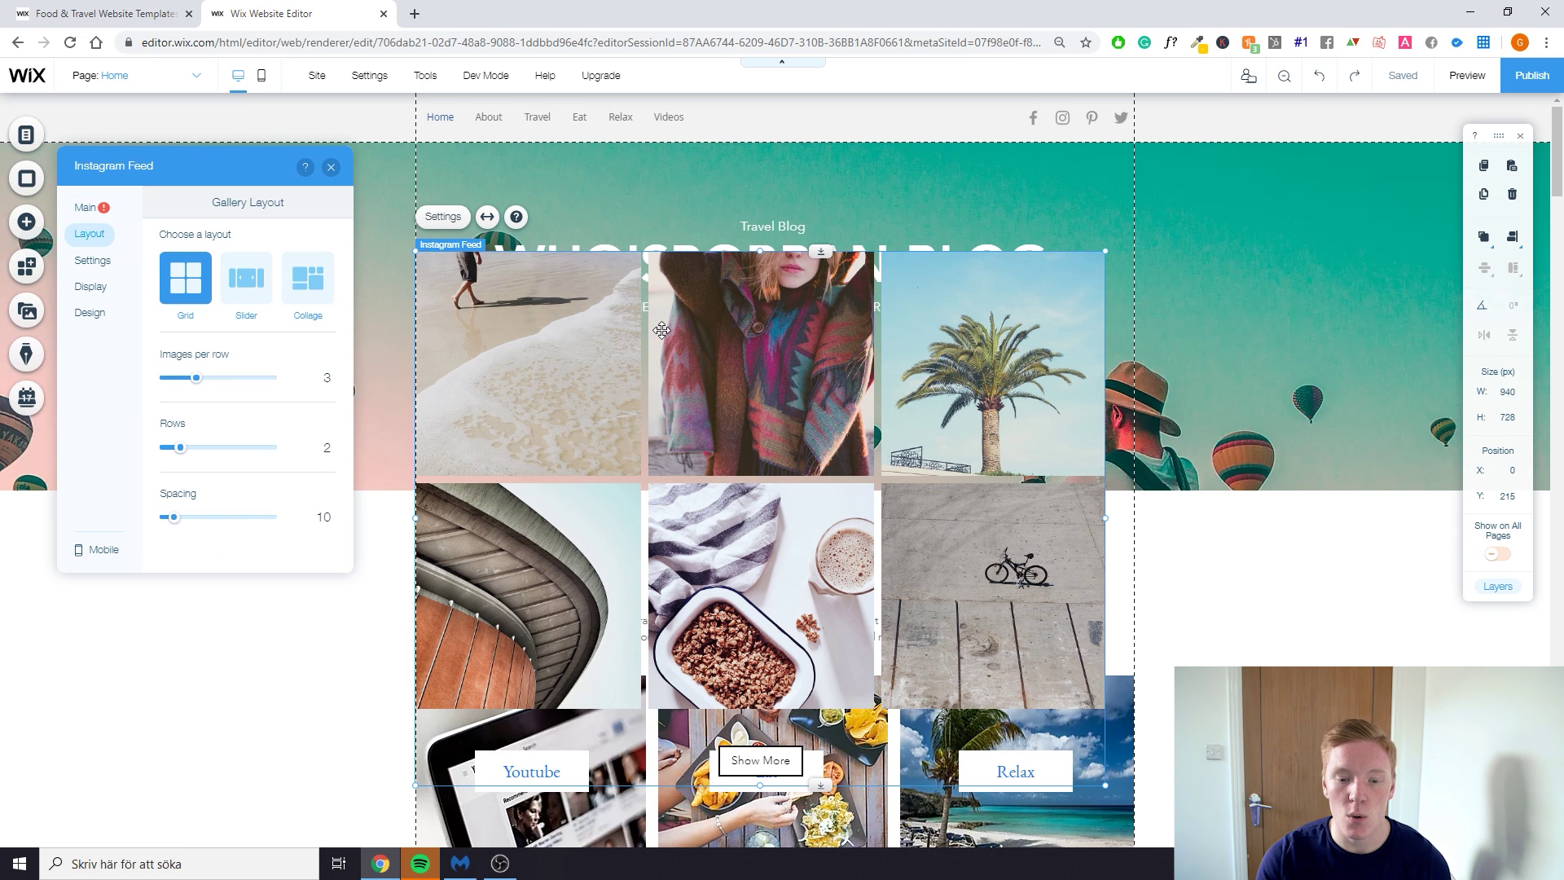
click(246, 279)
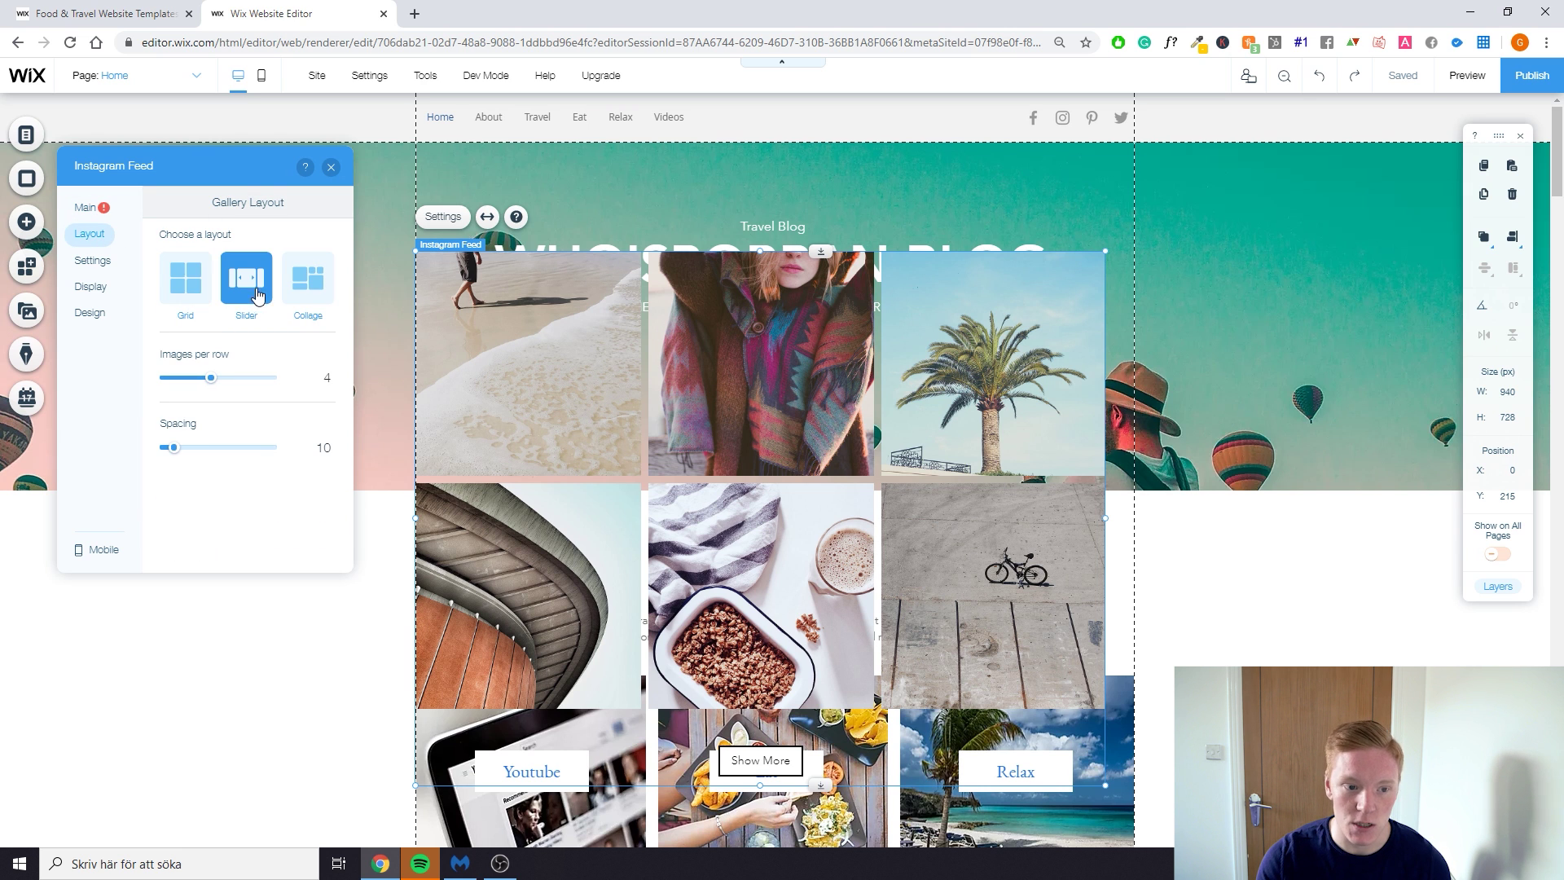
Set the Instagram feed's gallery layout to Collage with 6 rows and reduce the image spacing to 4
click(313, 296)
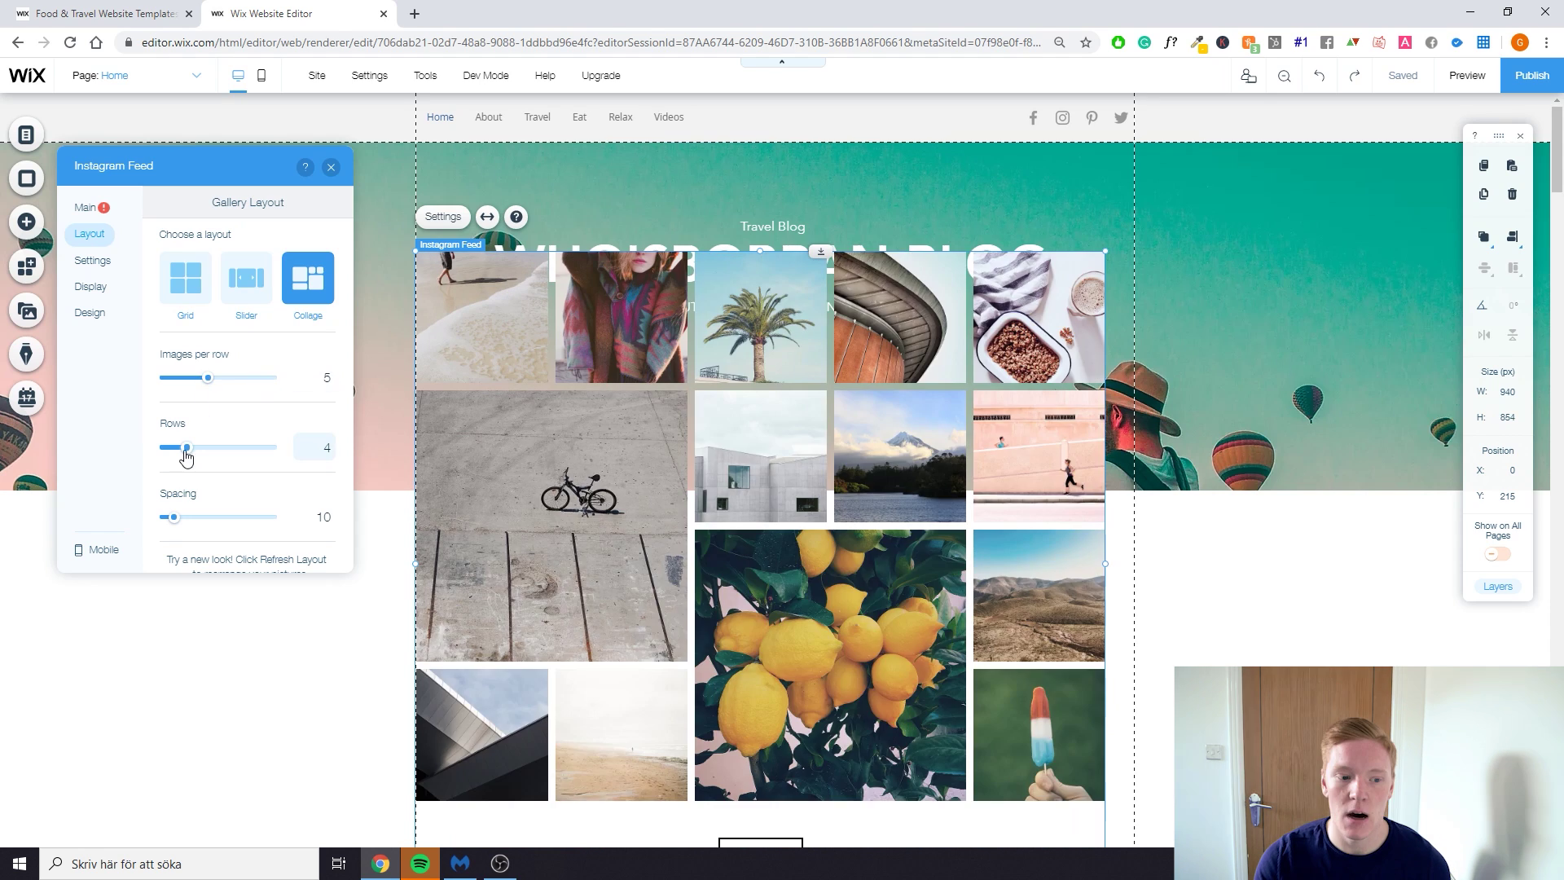
drag(186, 448, 242, 460)
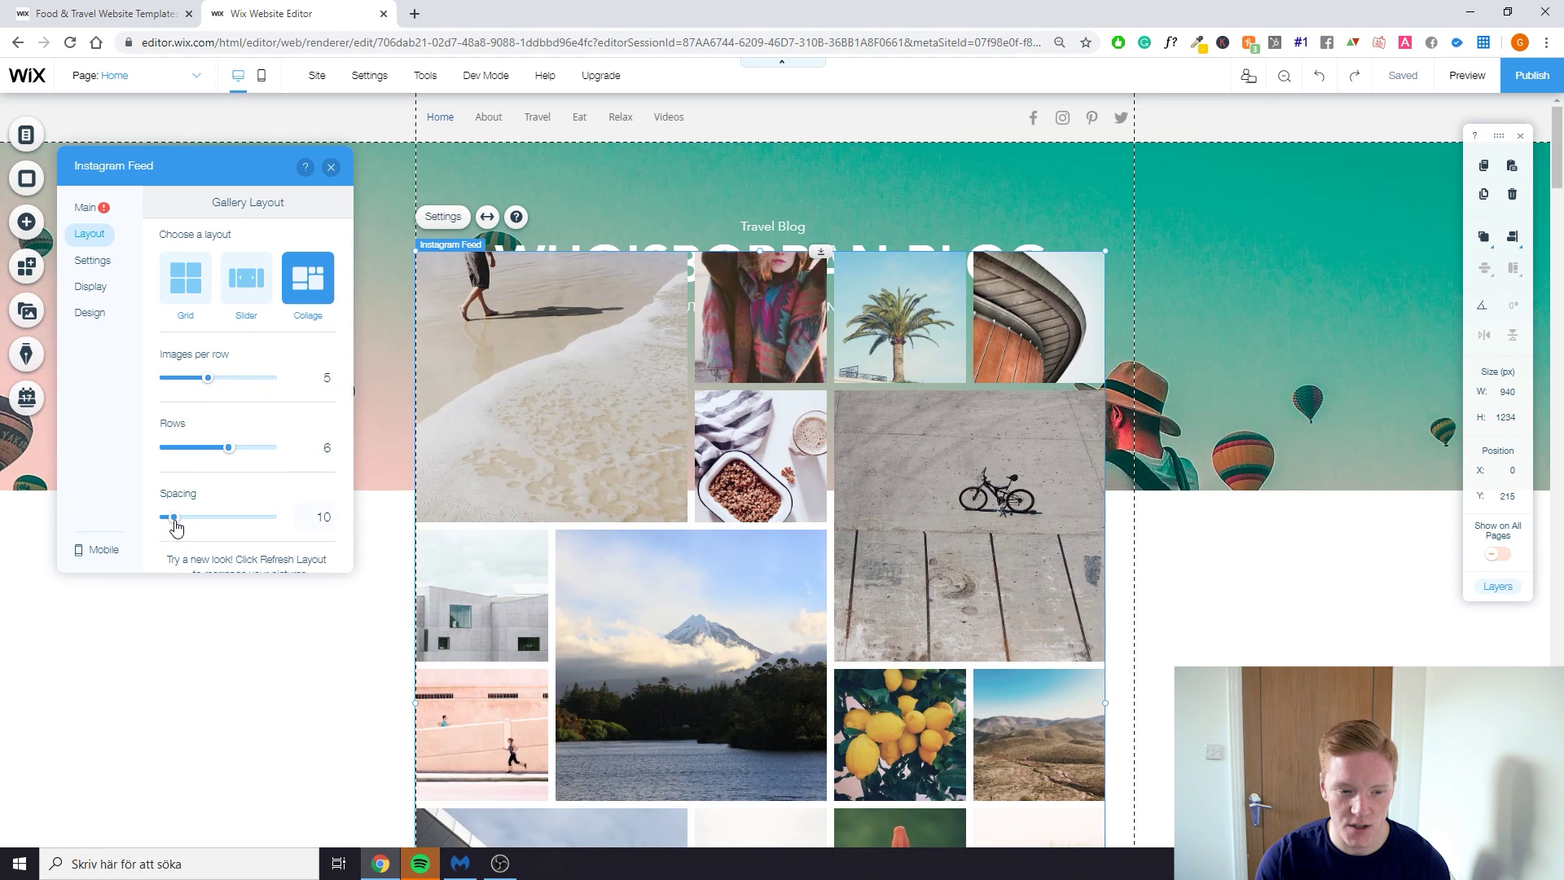
mouse_move(174, 518)
mouse_down()
mouse_move(227, 525)
mouse_move(169, 518)
mouse_up()
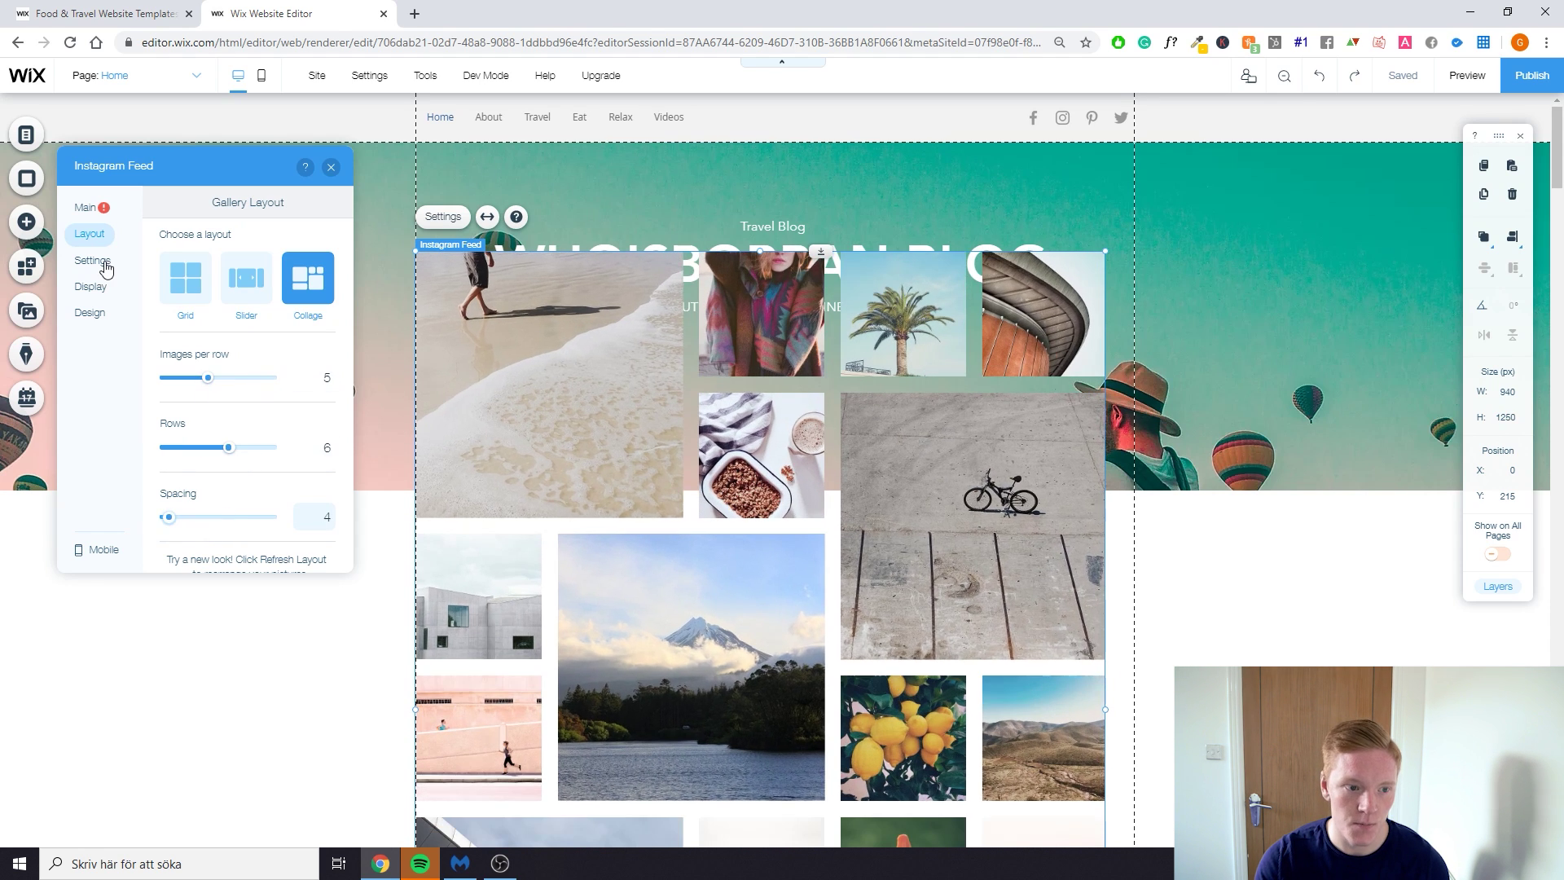
Try the Instagram feed without its Show More button, restore the button, and look through the feed's display and design options
click(101, 265)
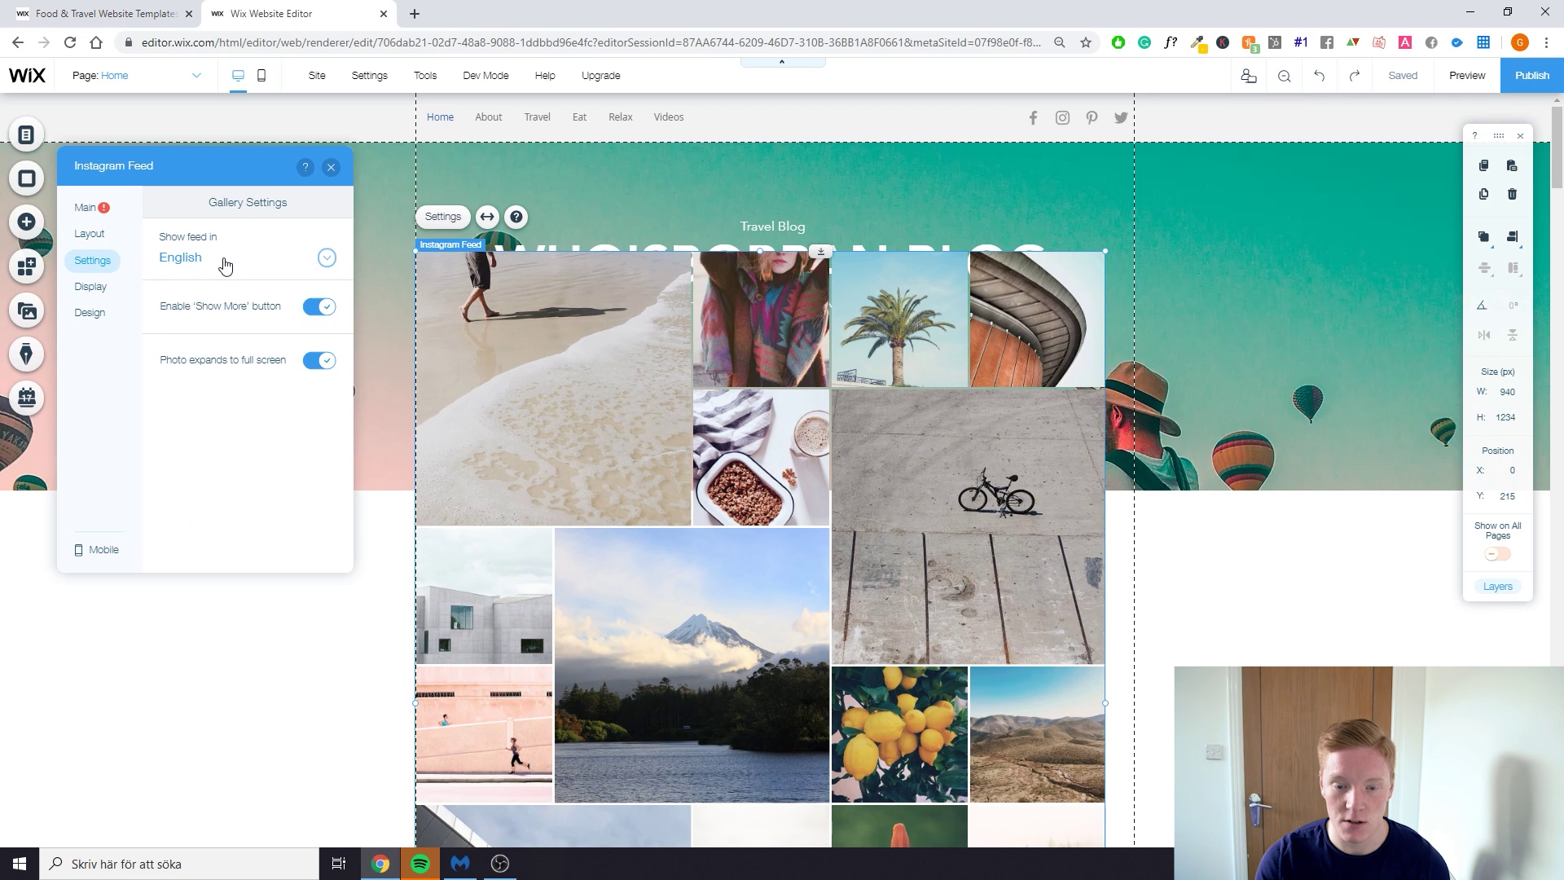
click(310, 315)
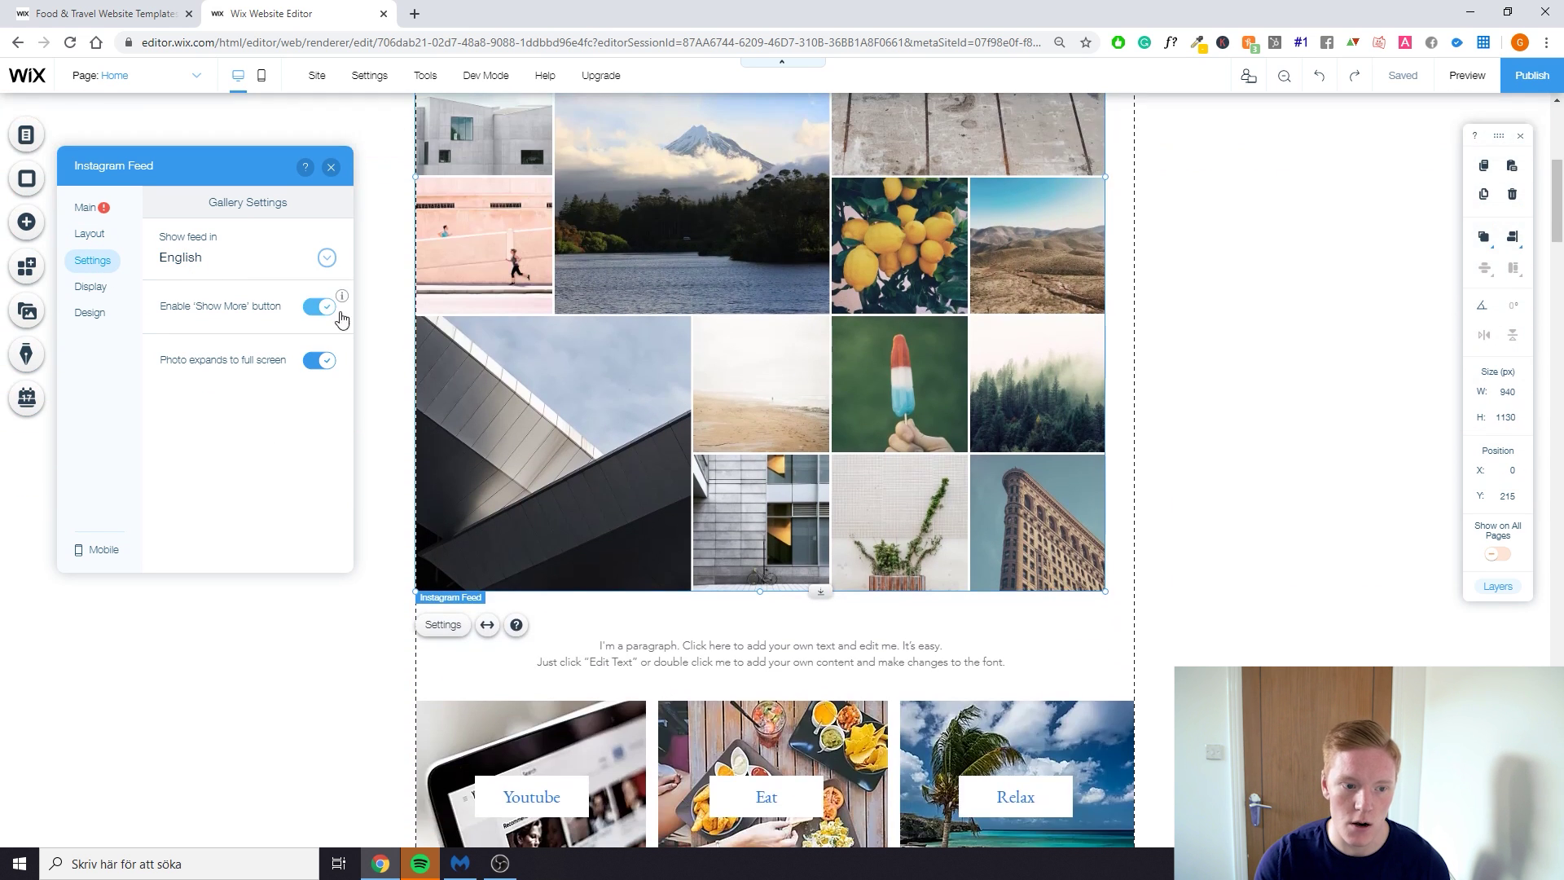
click(339, 314)
click(90, 286)
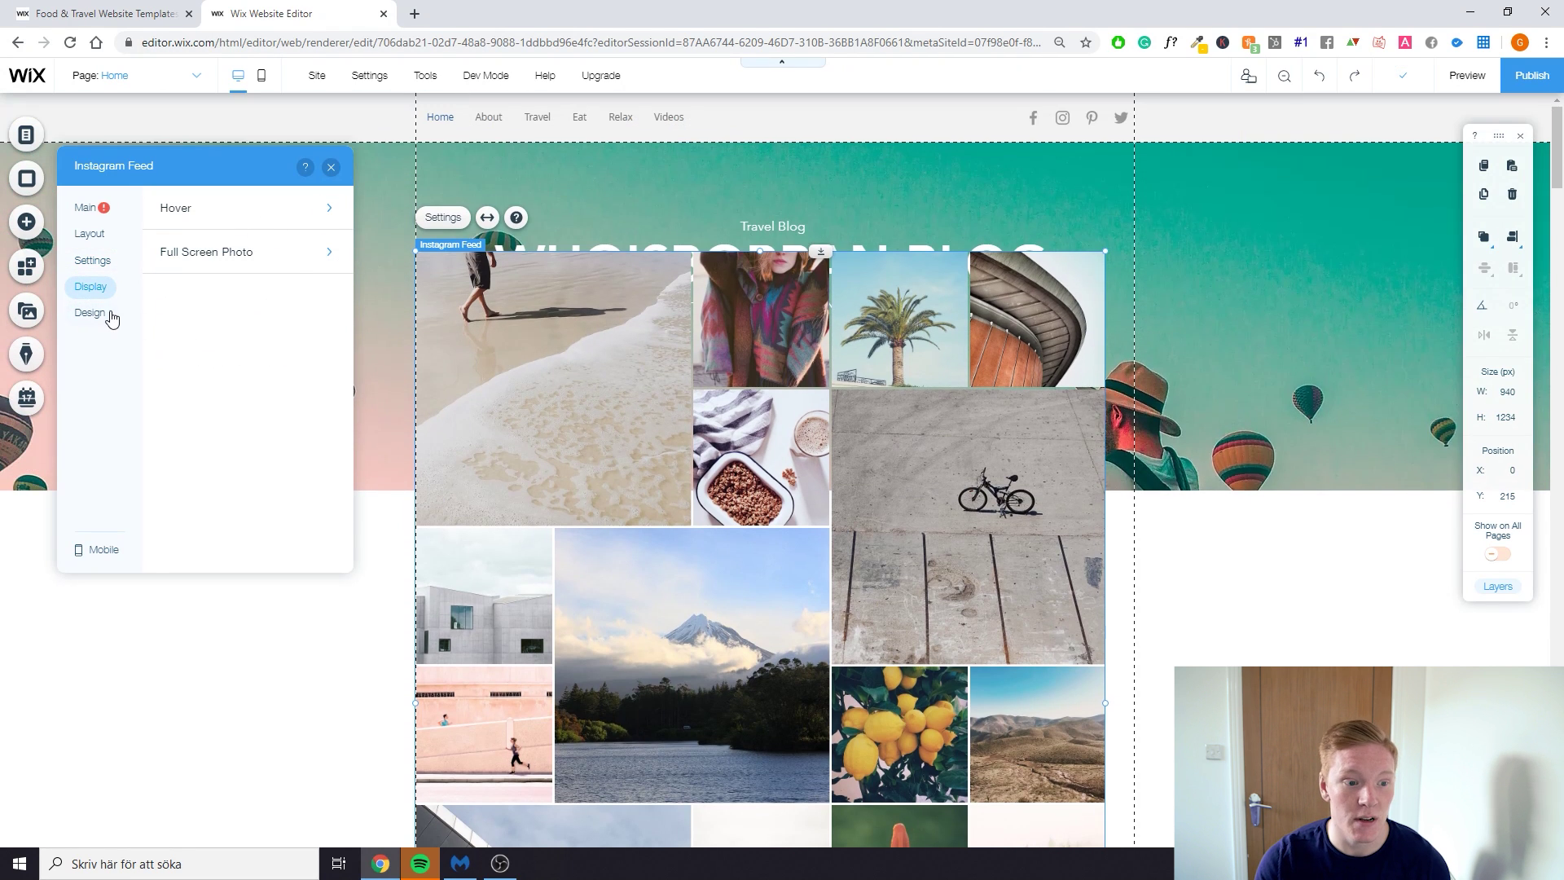
click(90, 313)
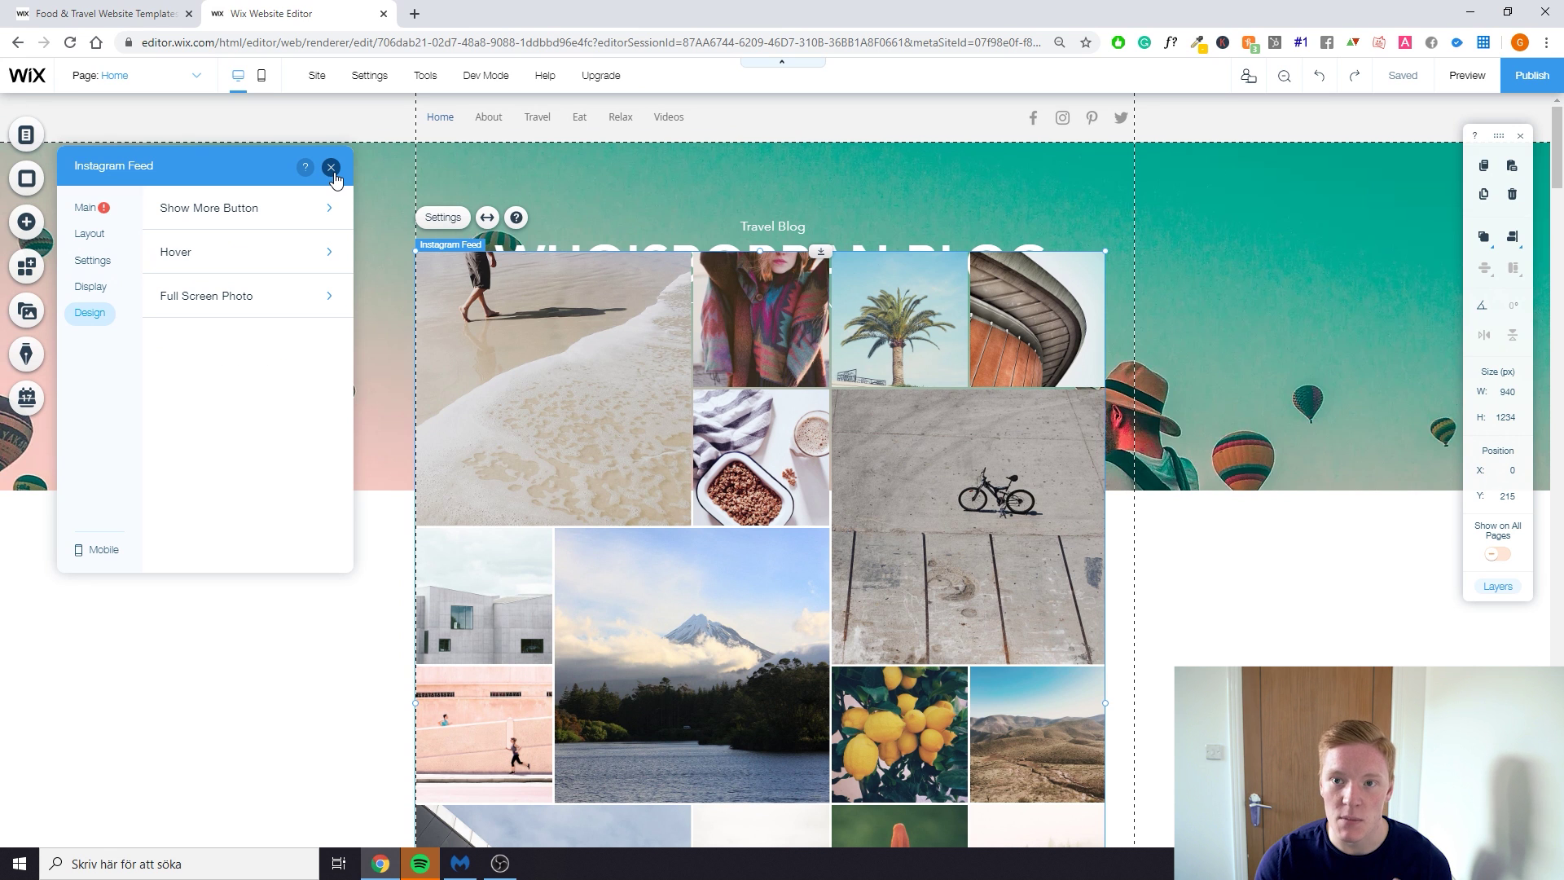
click(331, 167)
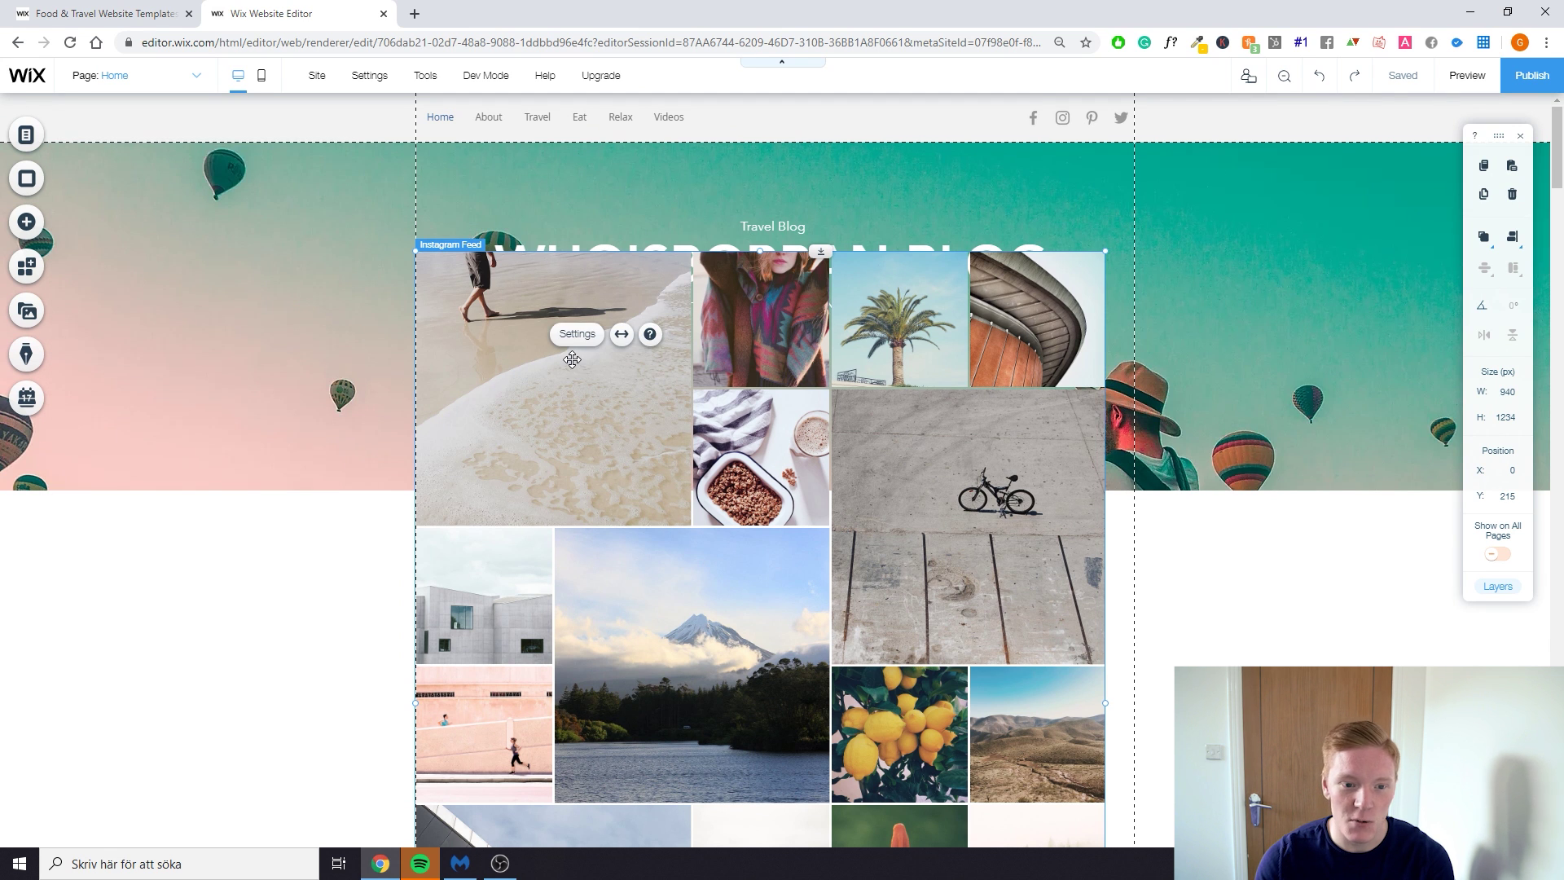
Delete the Instagram feed and pull the category image strip up to about Y 542 px, directly below the header image
key(Delete)
scroll(698, 499, down, 10)
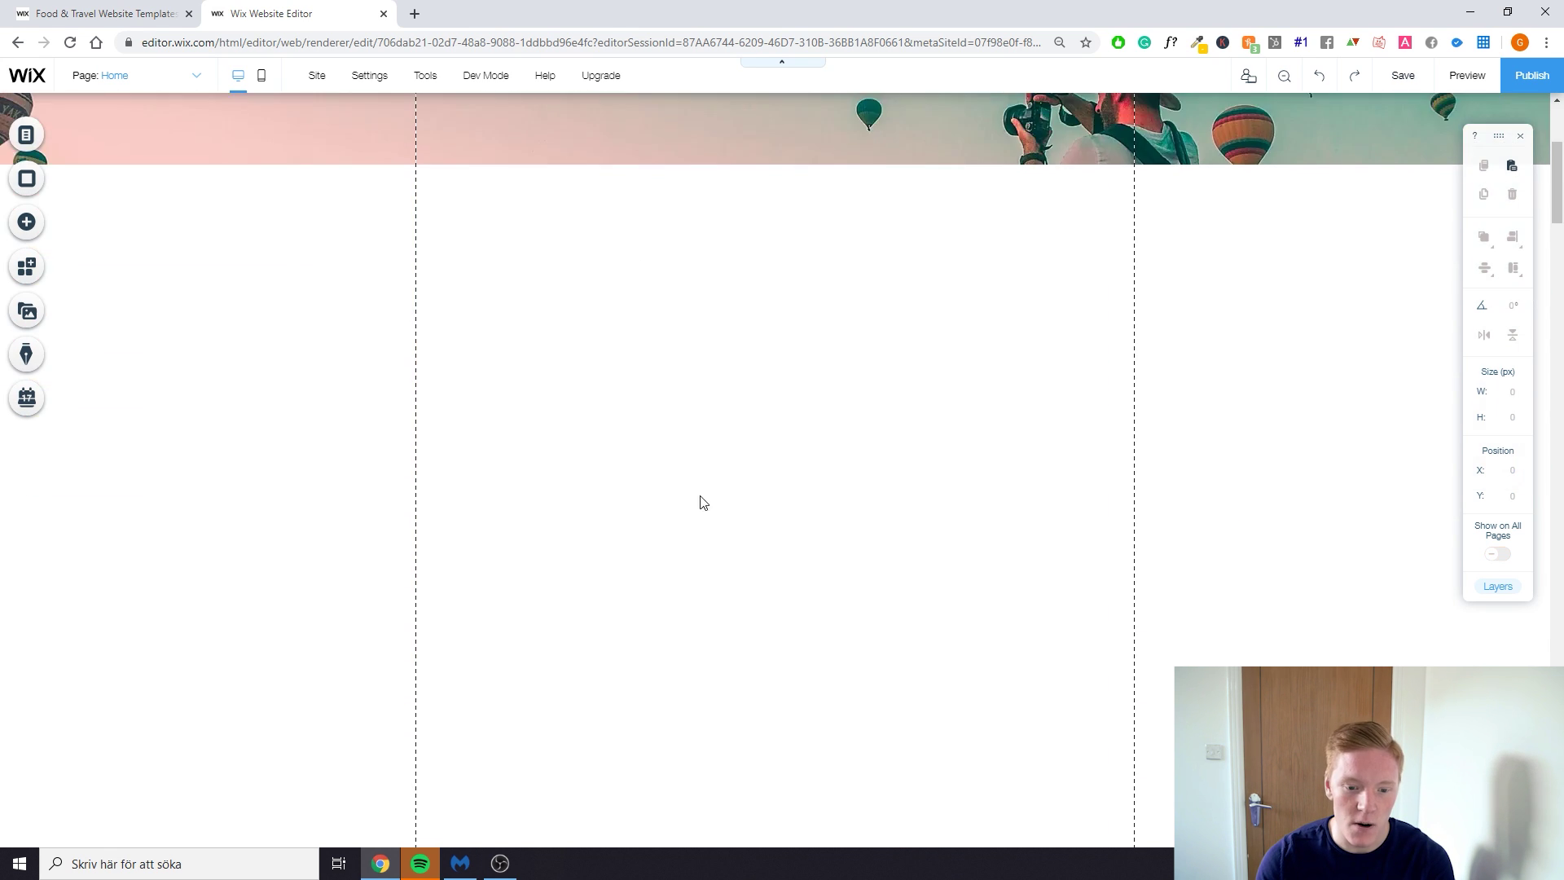
scroll(700, 490, up, 6)
scroll(766, 522, down, 3)
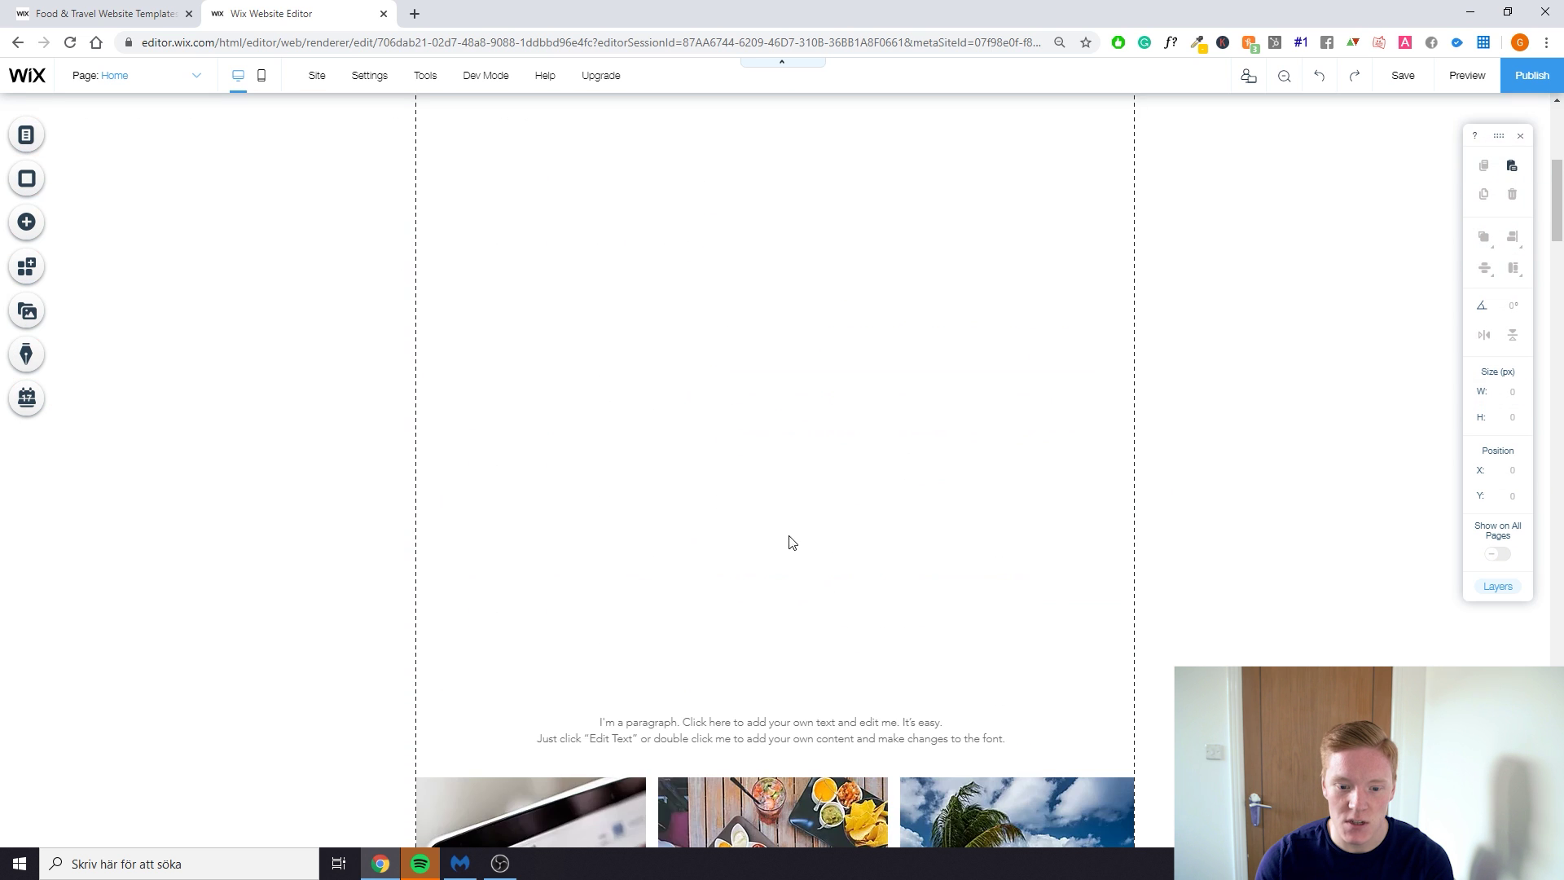
click(811, 716)
click(795, 688)
drag(795, 688, 815, 326)
scroll(860, 683, up, 5)
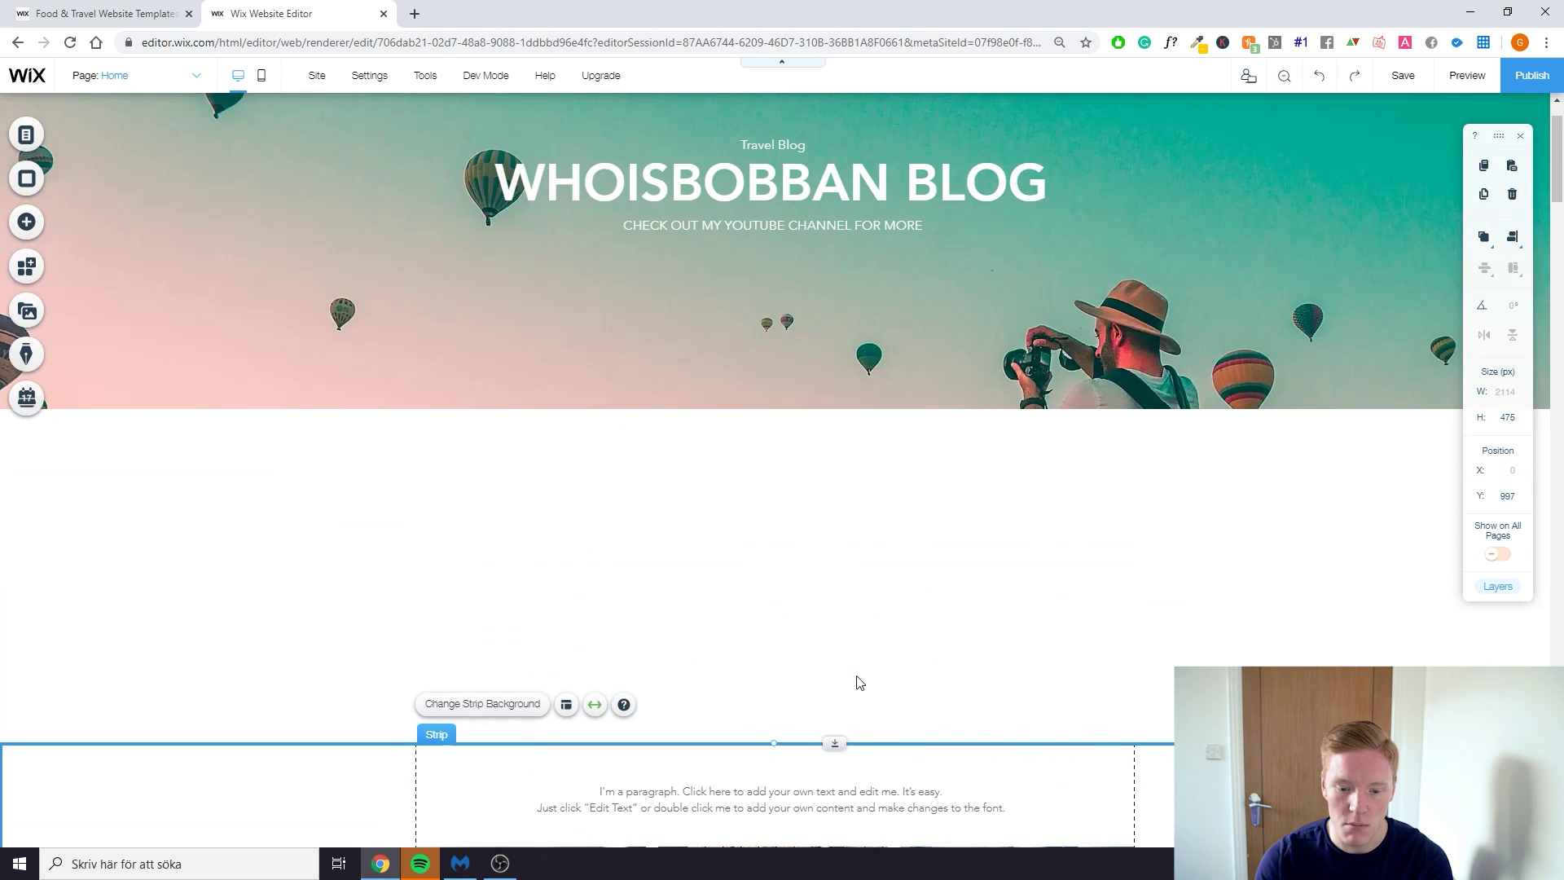
drag(832, 738, 827, 400)
scroll(1205, 488, down, 5)
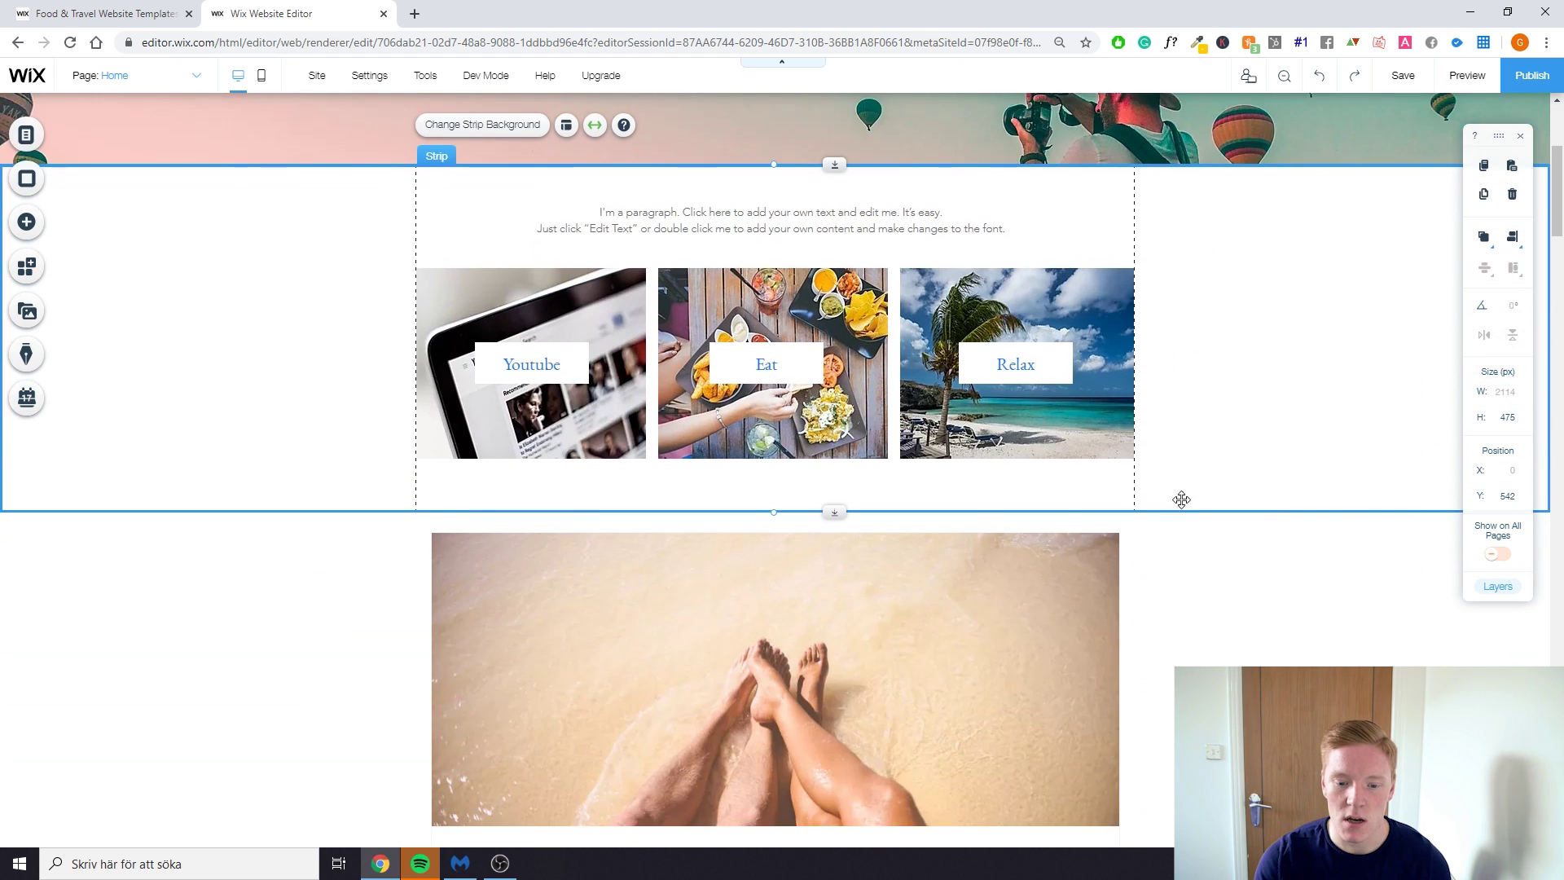
Look through the site's media options, including the upload sources, Photo Studio, Video Maker and the free Wix images and videos
scroll(1127, 516, up, 6)
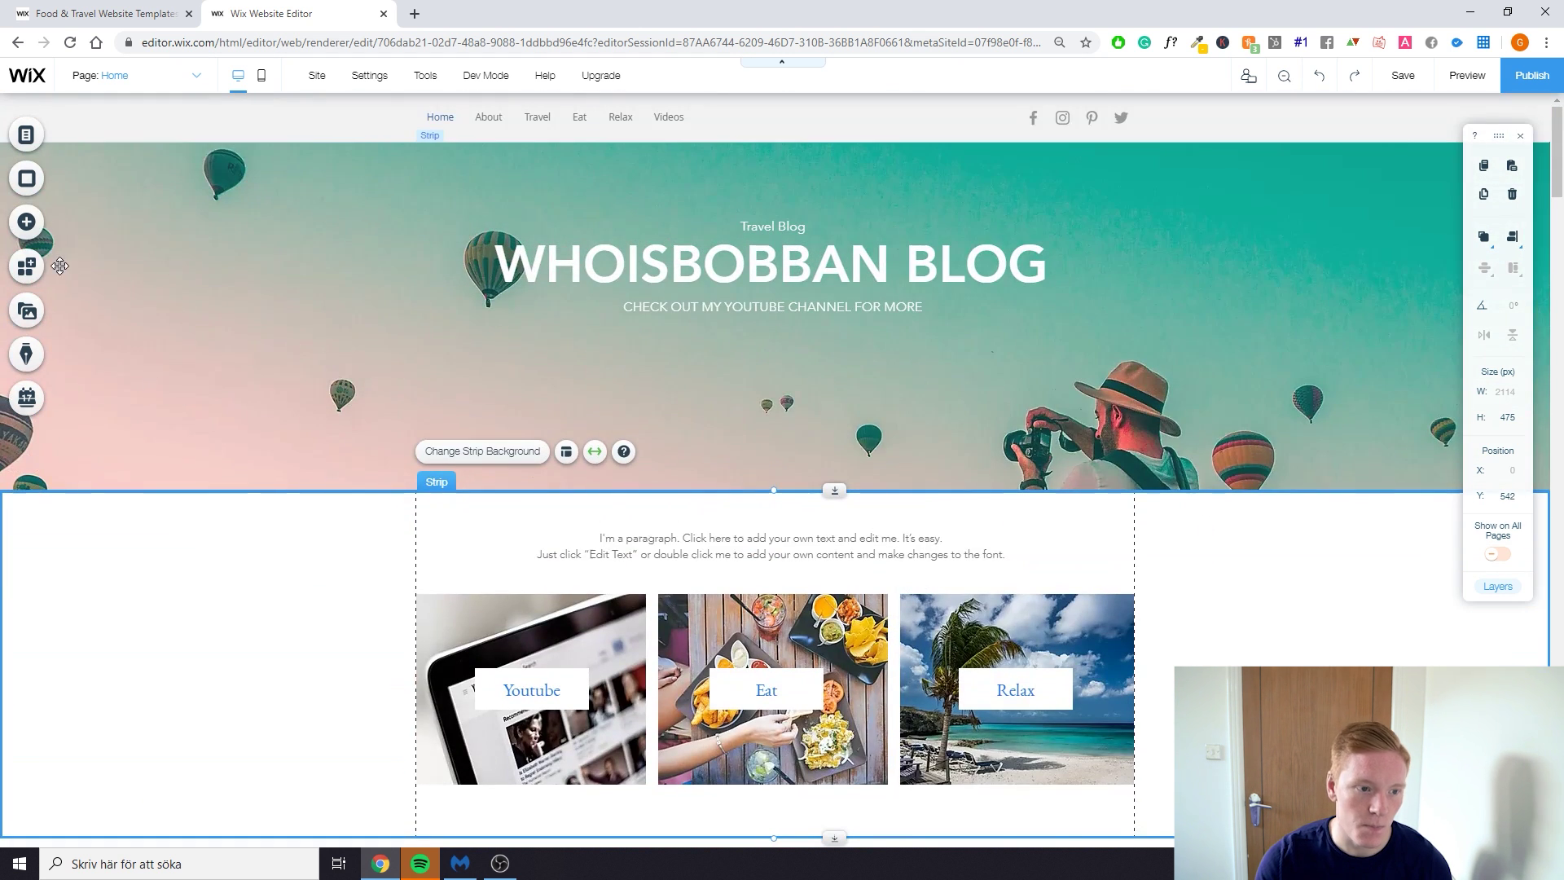
click(33, 311)
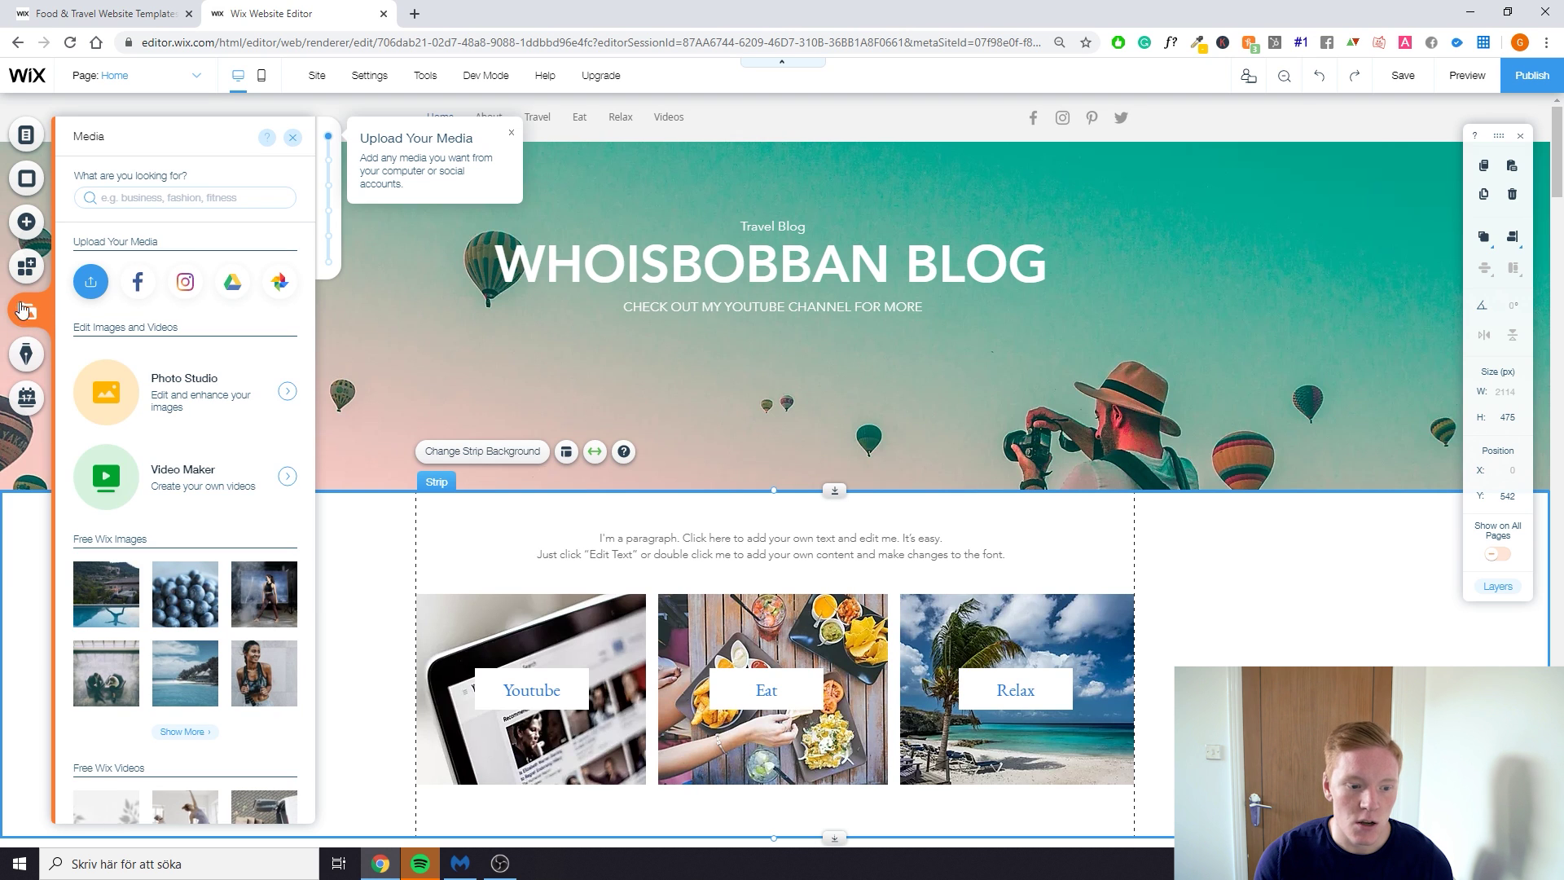
scroll(163, 440, down, 9)
scroll(184, 512, up, 9)
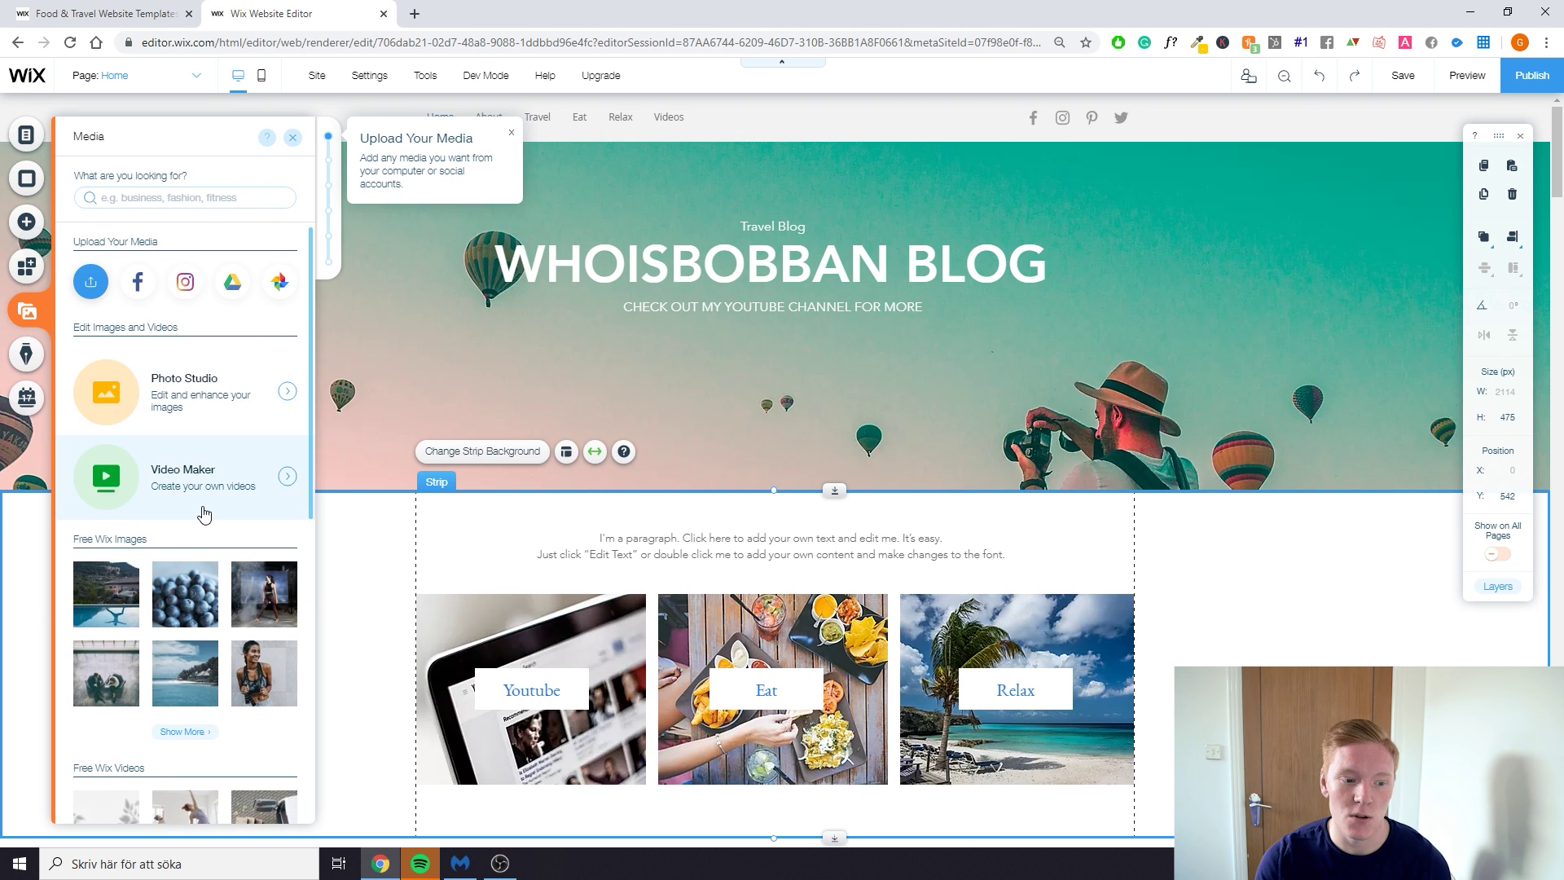
scroll(199, 570, down, 3)
scroll(192, 557, up, 4)
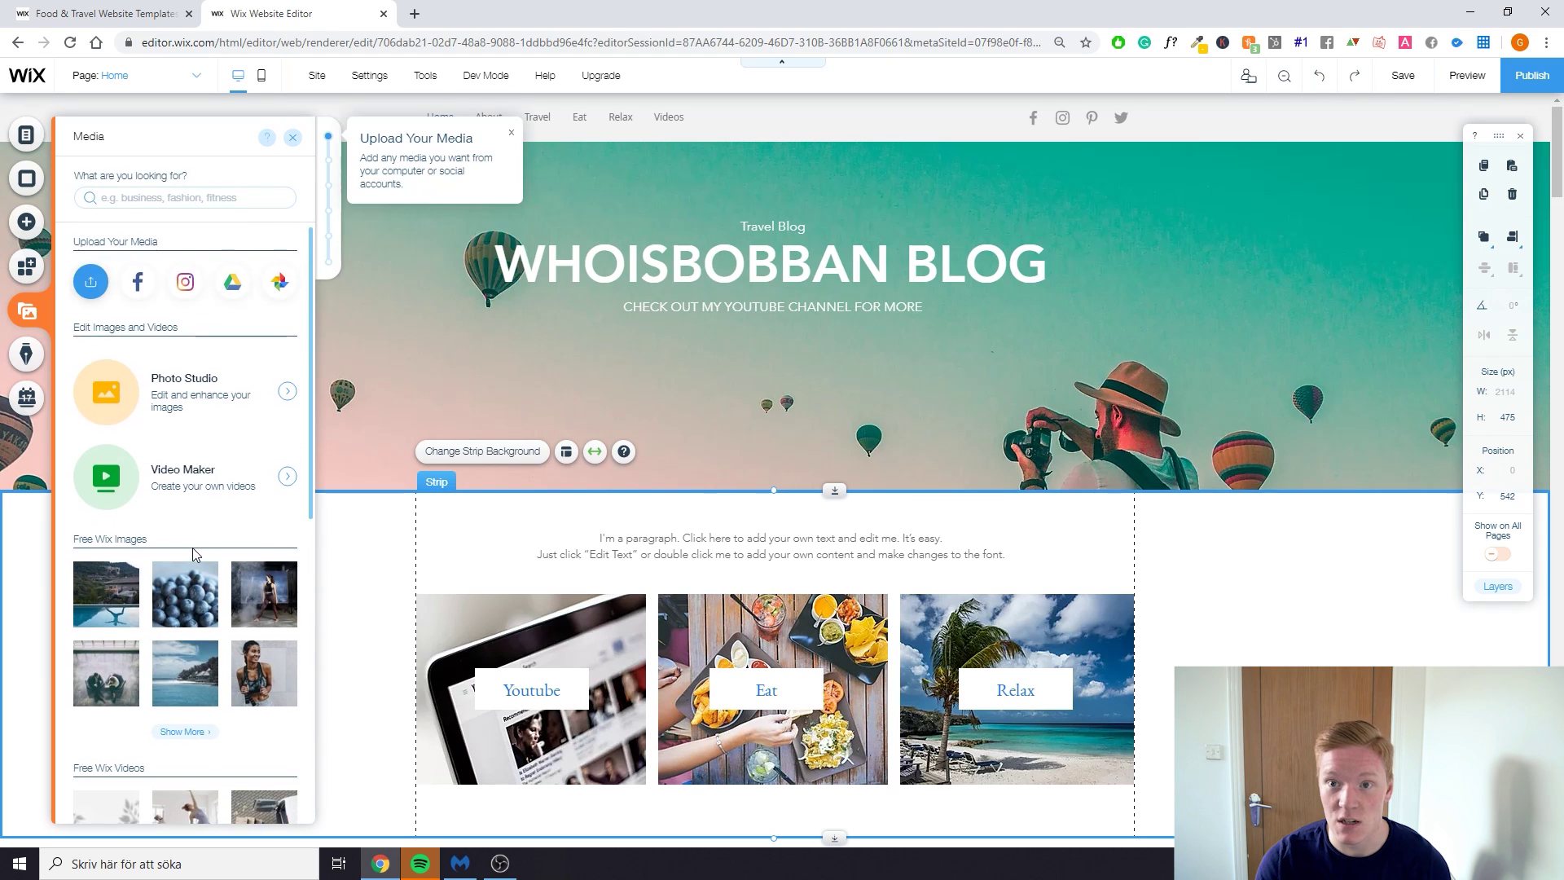
scroll(180, 579, down, 5)
scroll(173, 599, up, 5)
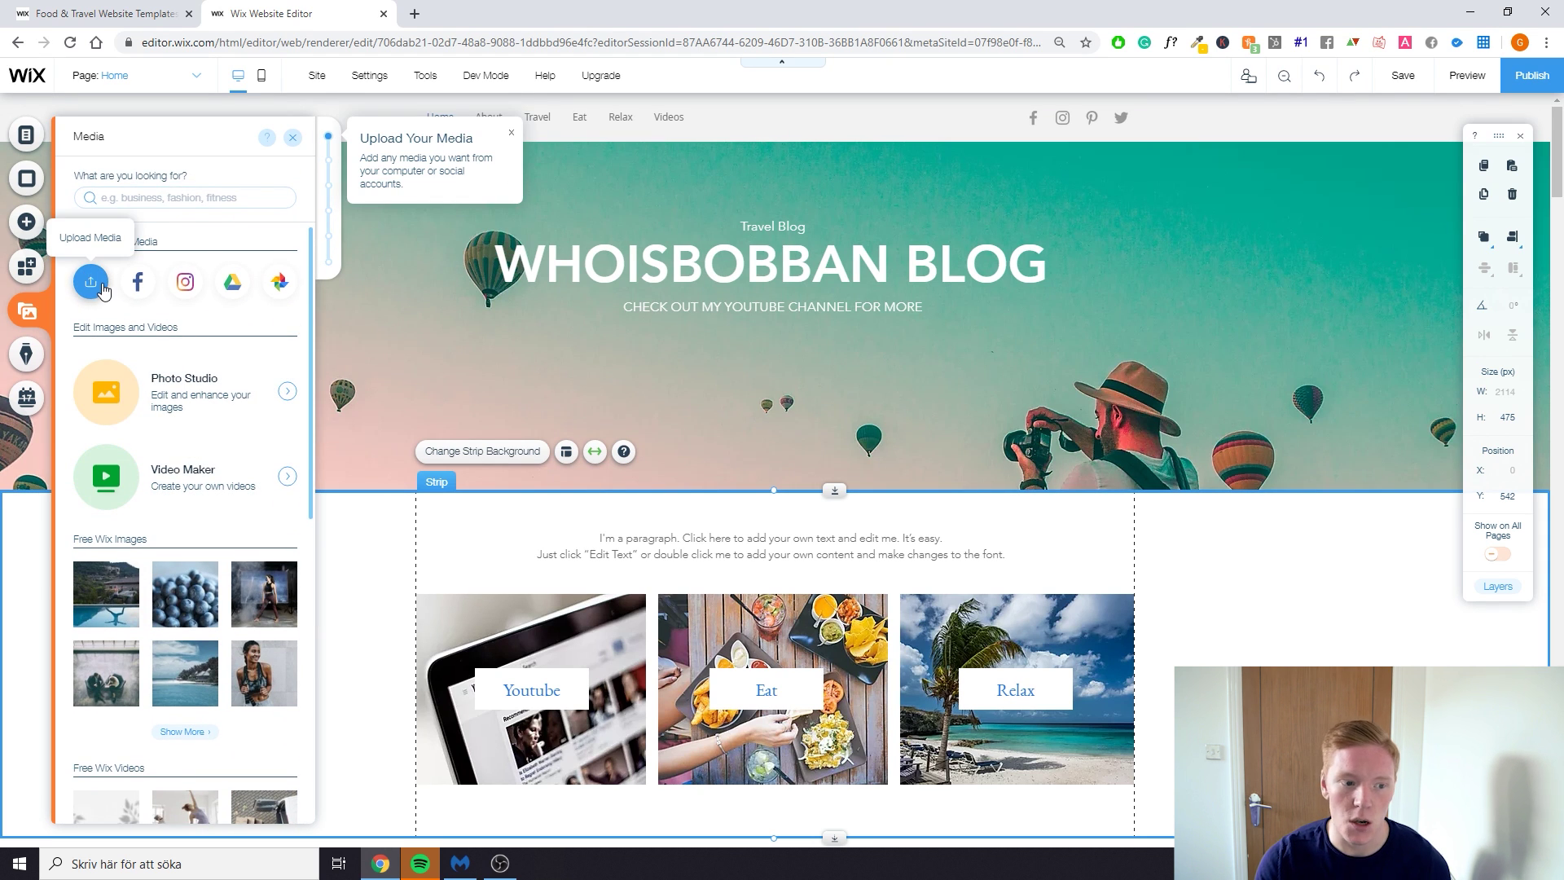
Create a new blog post from the Blog Manager and title it "New Youtube channel"
click(27, 355)
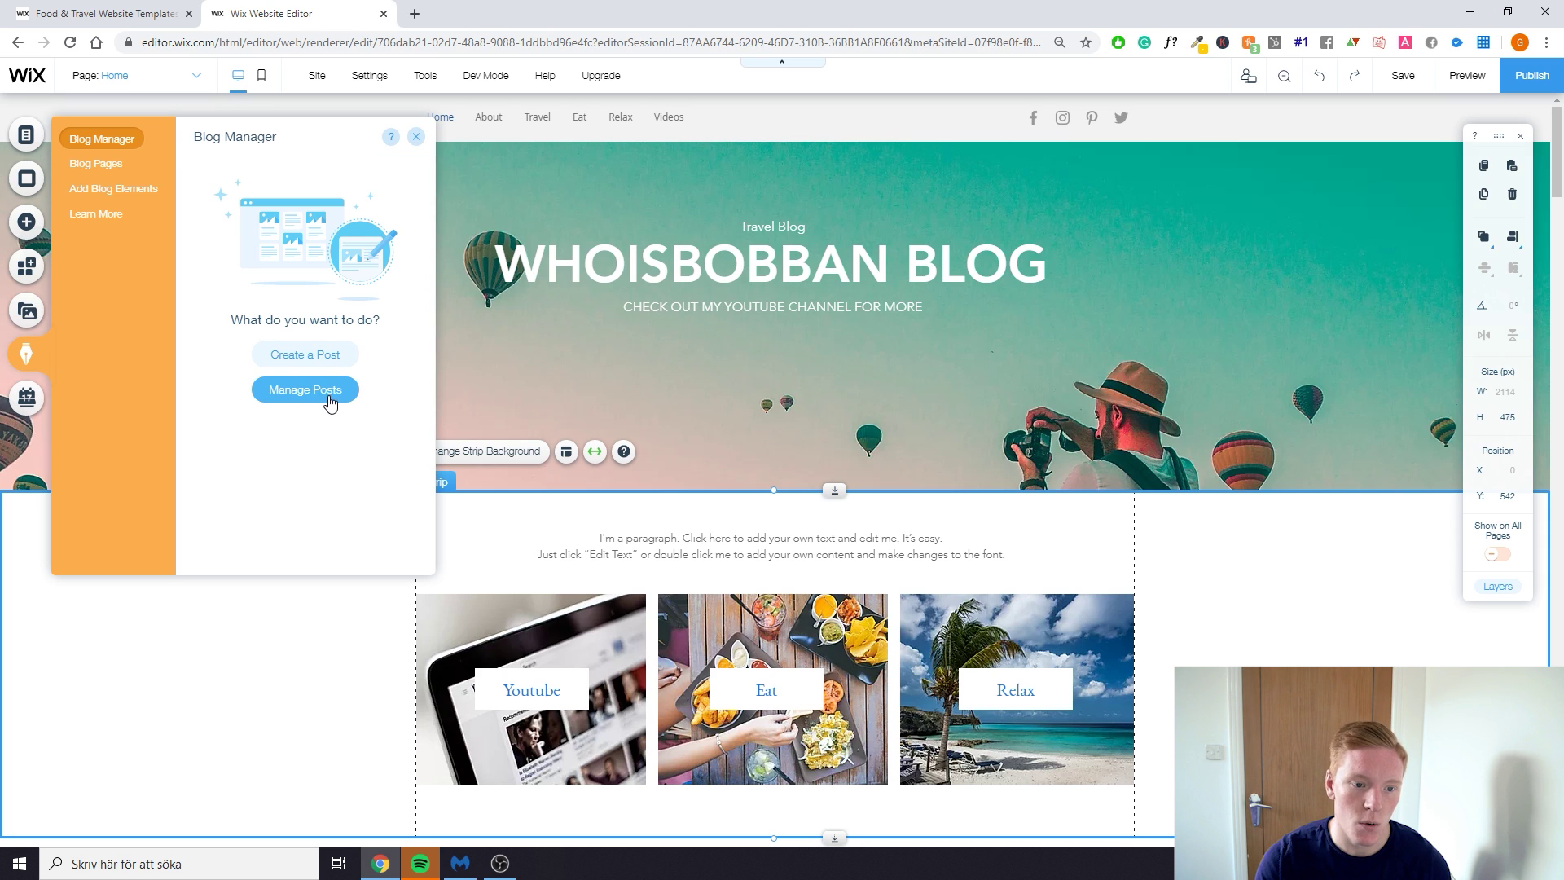
click(325, 357)
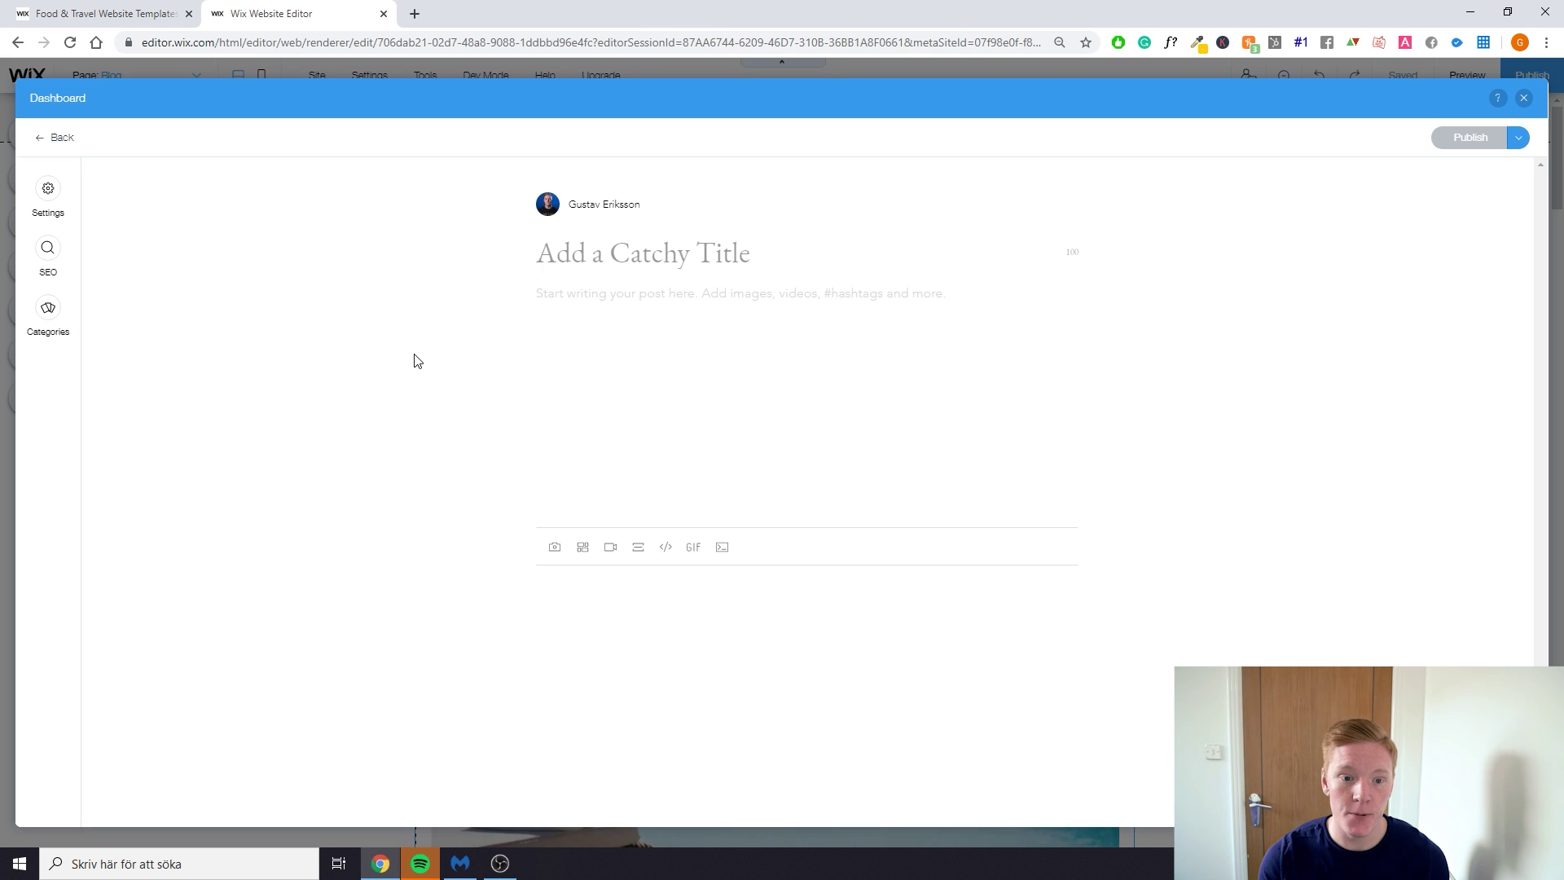
click(635, 262)
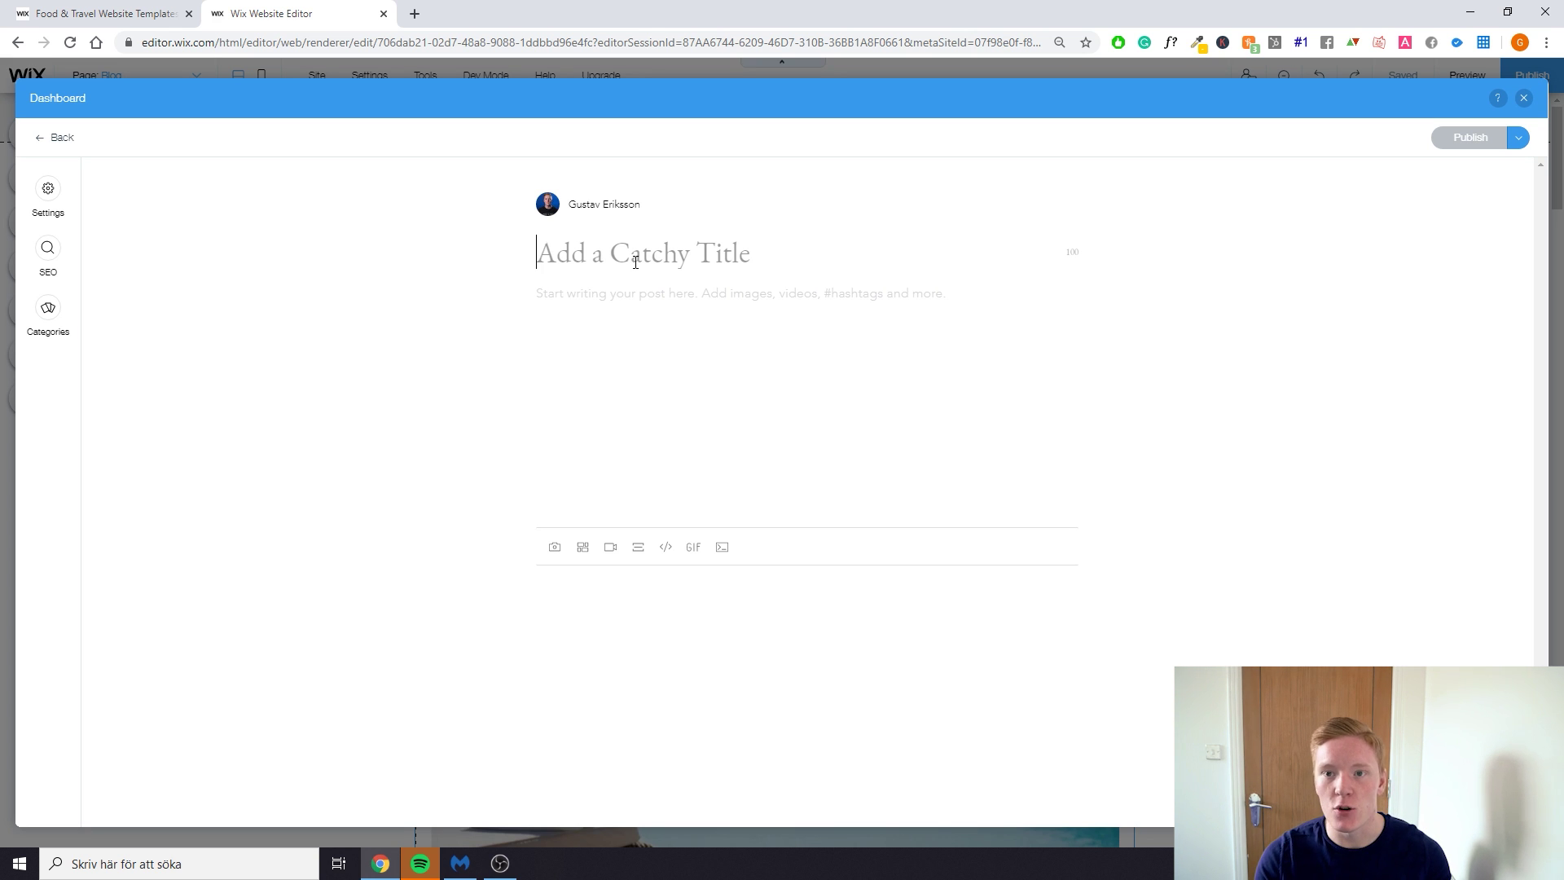
text(N)
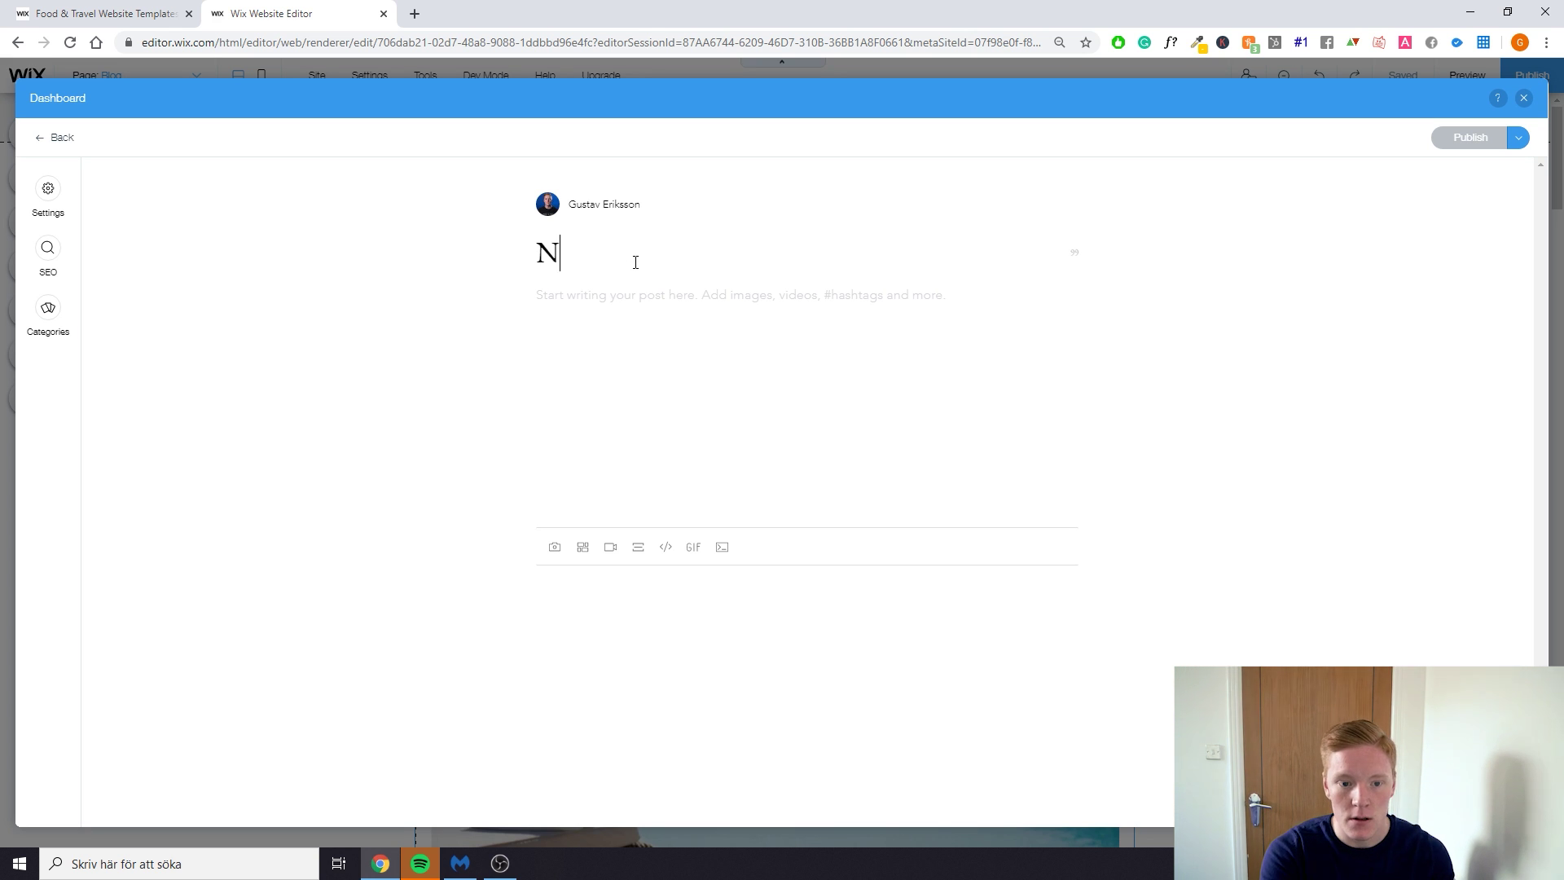
text(ew Youtube chan)
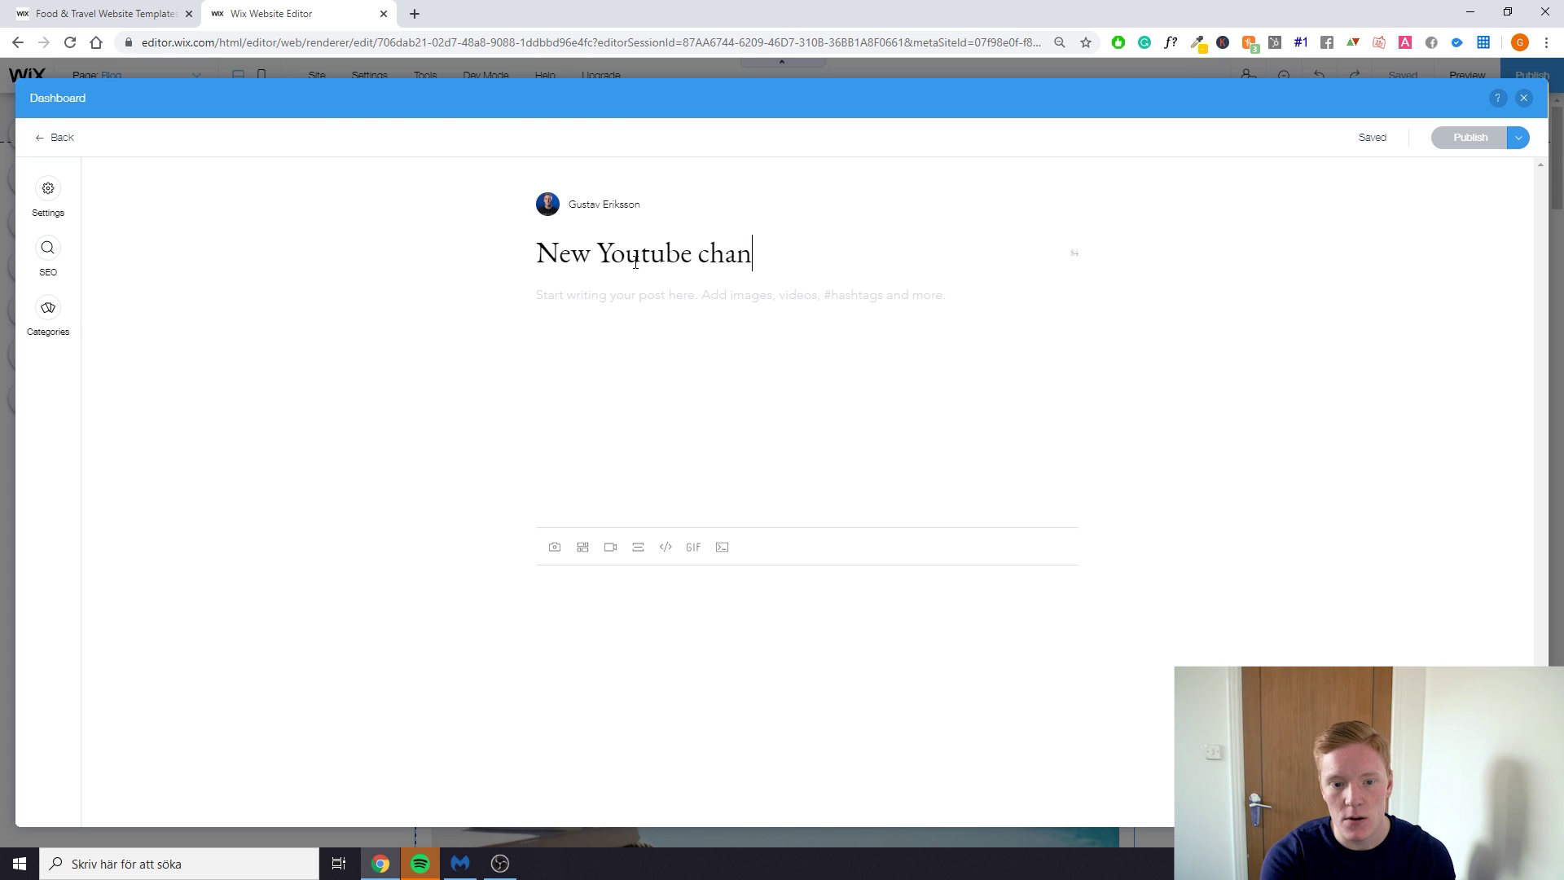
text(nel)
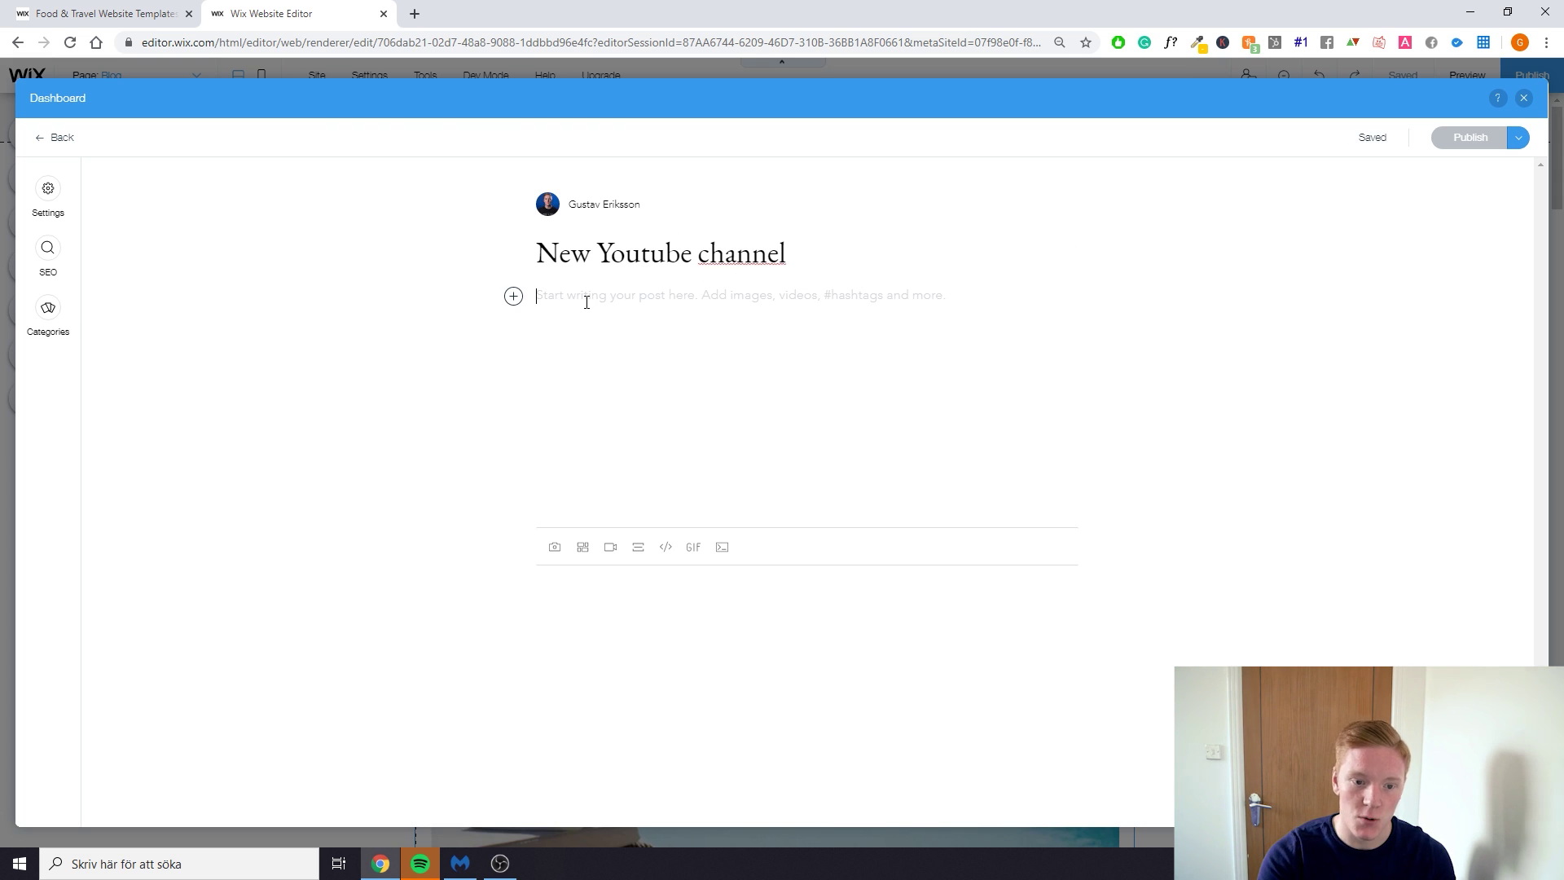
Write the post's opening text as "HELLO" followed by about two lines of repeated "GF" filler
text(HELLO GFGFGFGF)
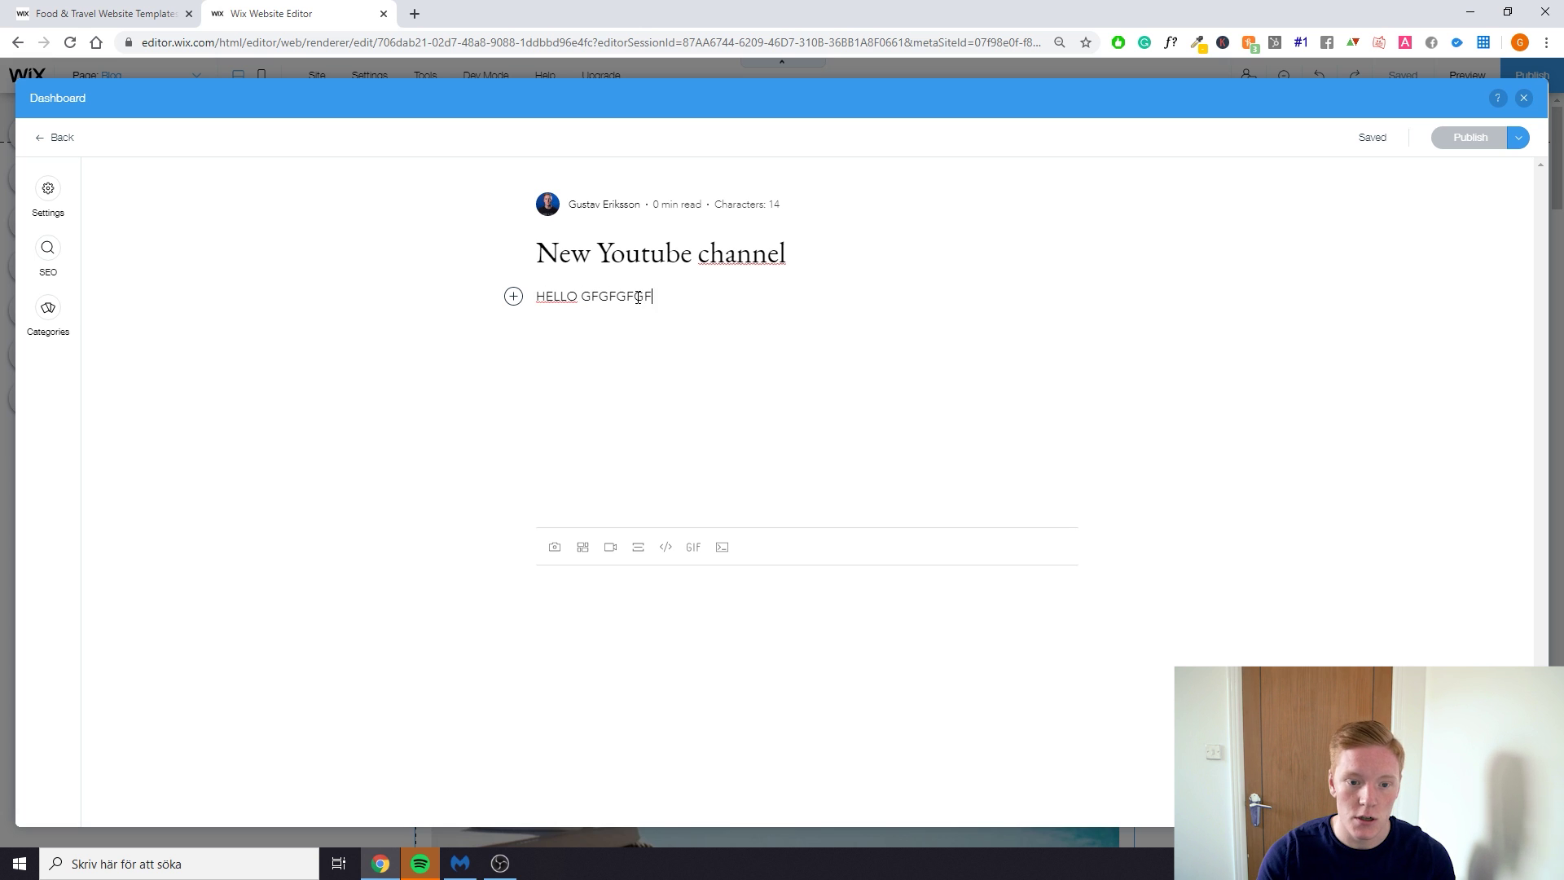
double_click(638, 297)
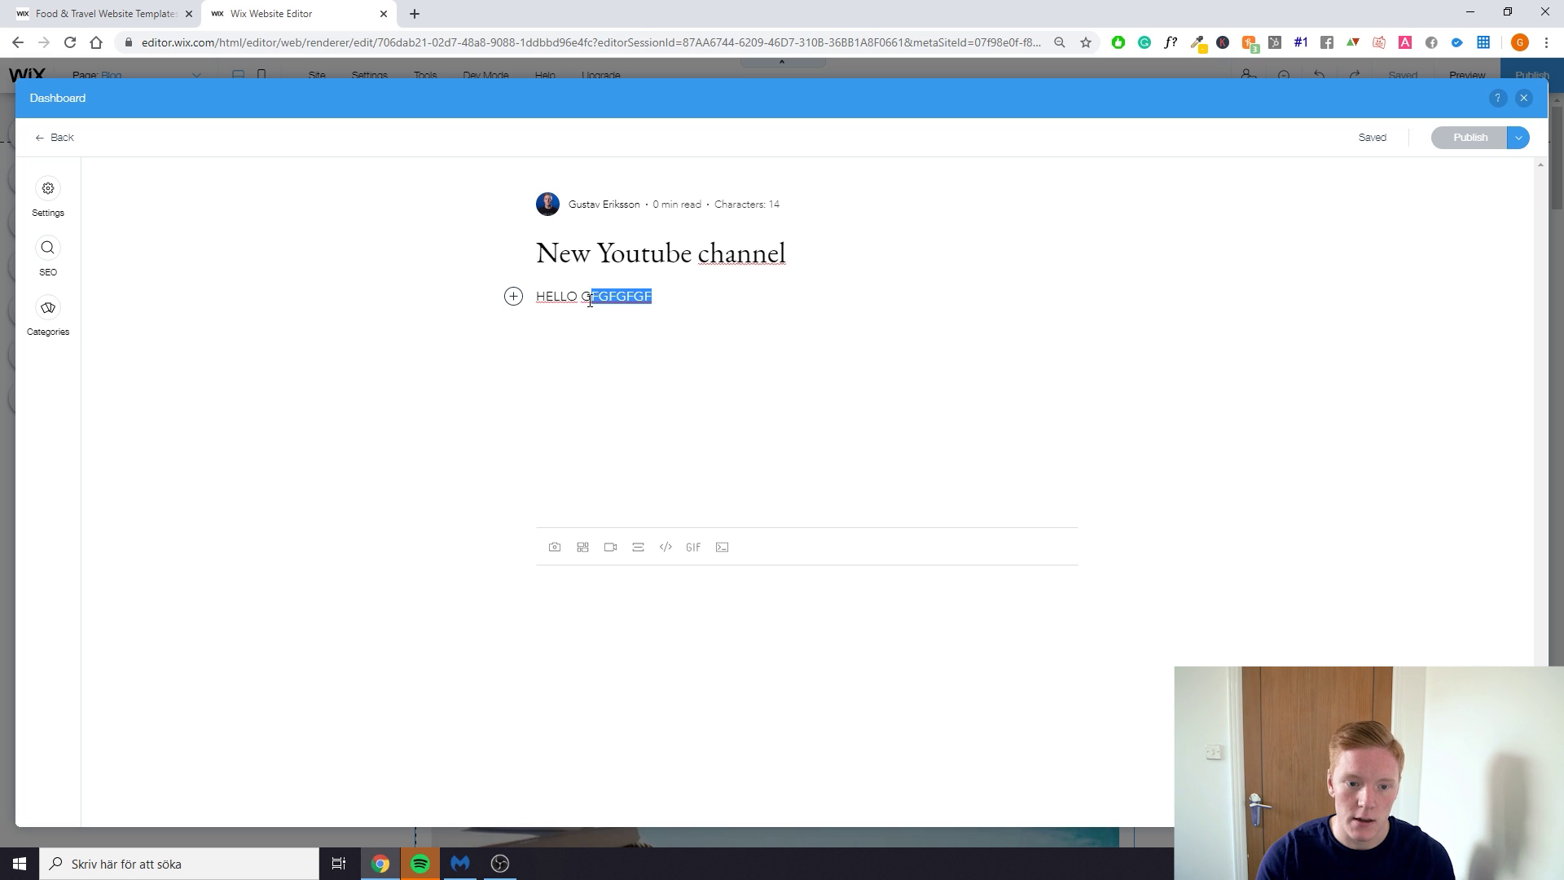
text(GFGFGFGFGFGFGFGF)
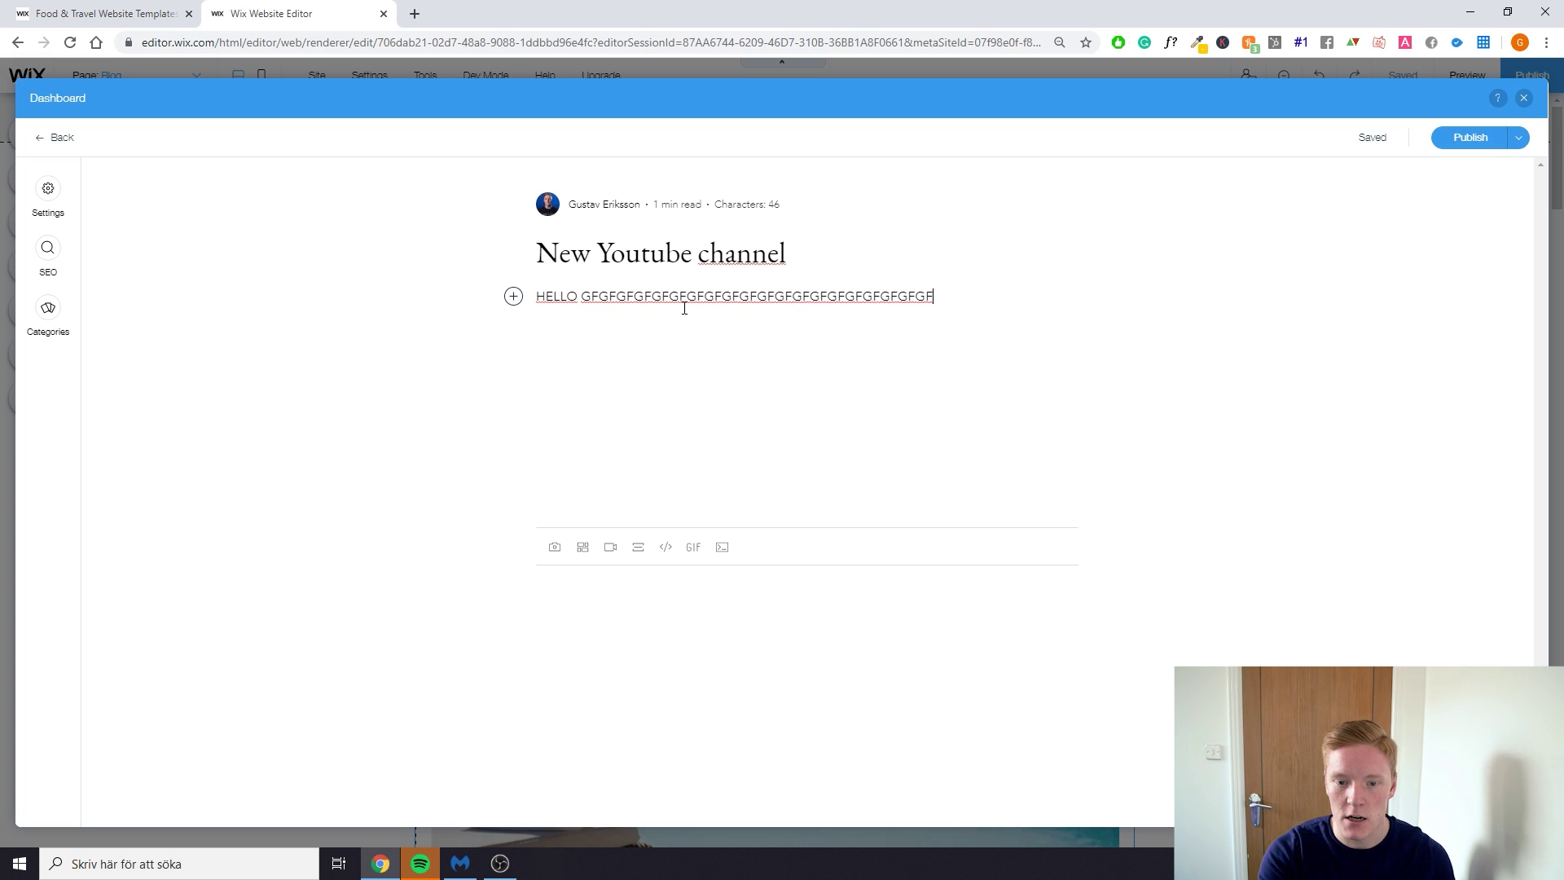
text(GFGFGFGFGFGFGFGFGFGFGFGFGFGFGFGFGFGFGFGFGFGFGFGFGFGFGFGF)
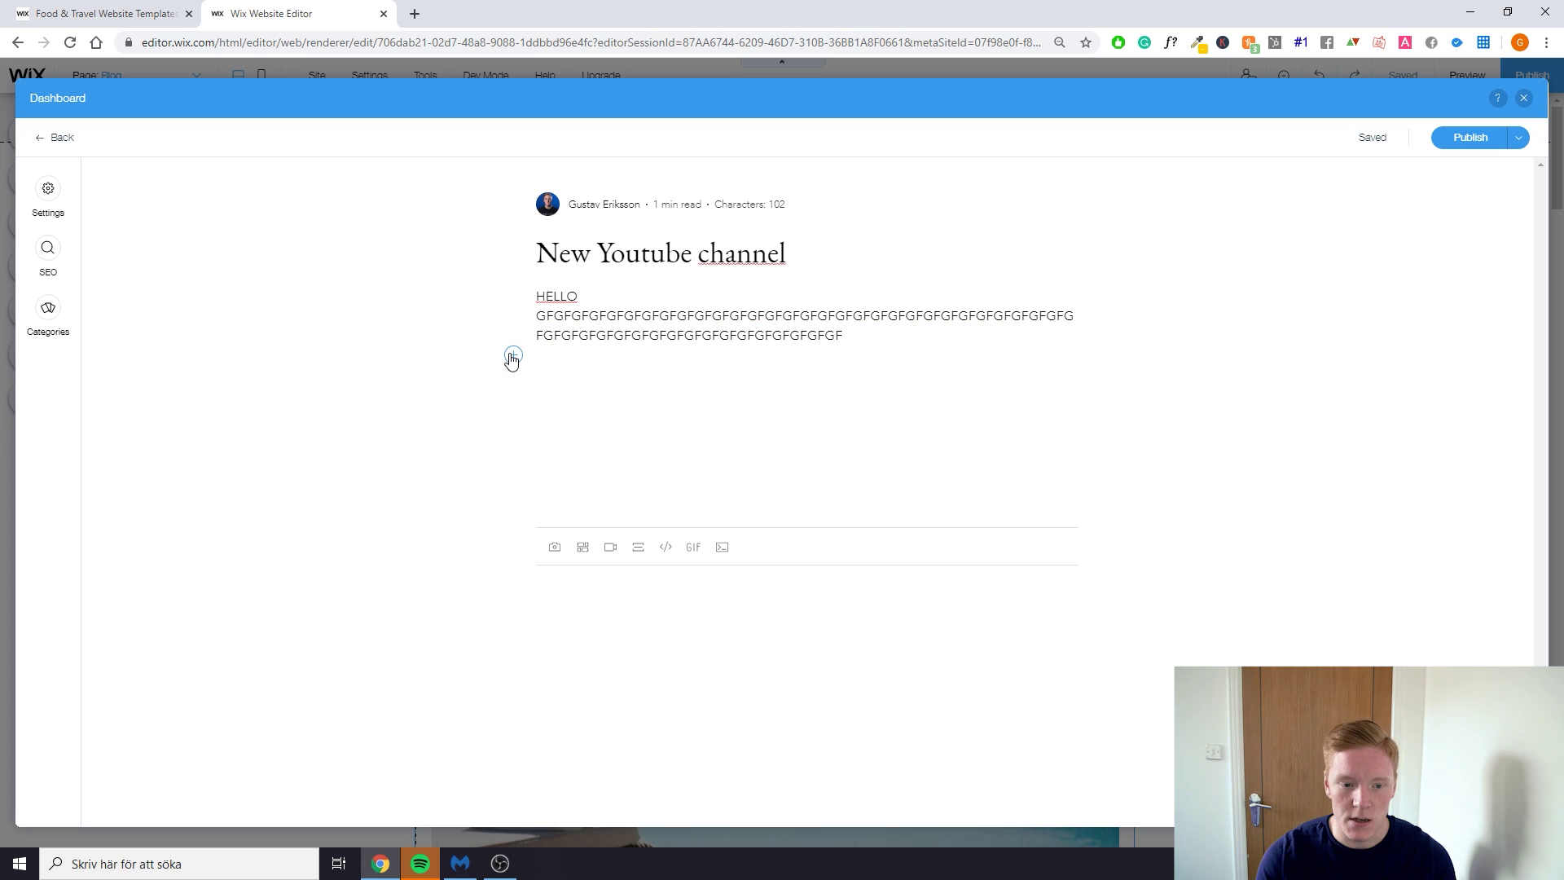
Insert the Media from Wix photo of the smiling woman in sportswear below the post's opening text
click(512, 355)
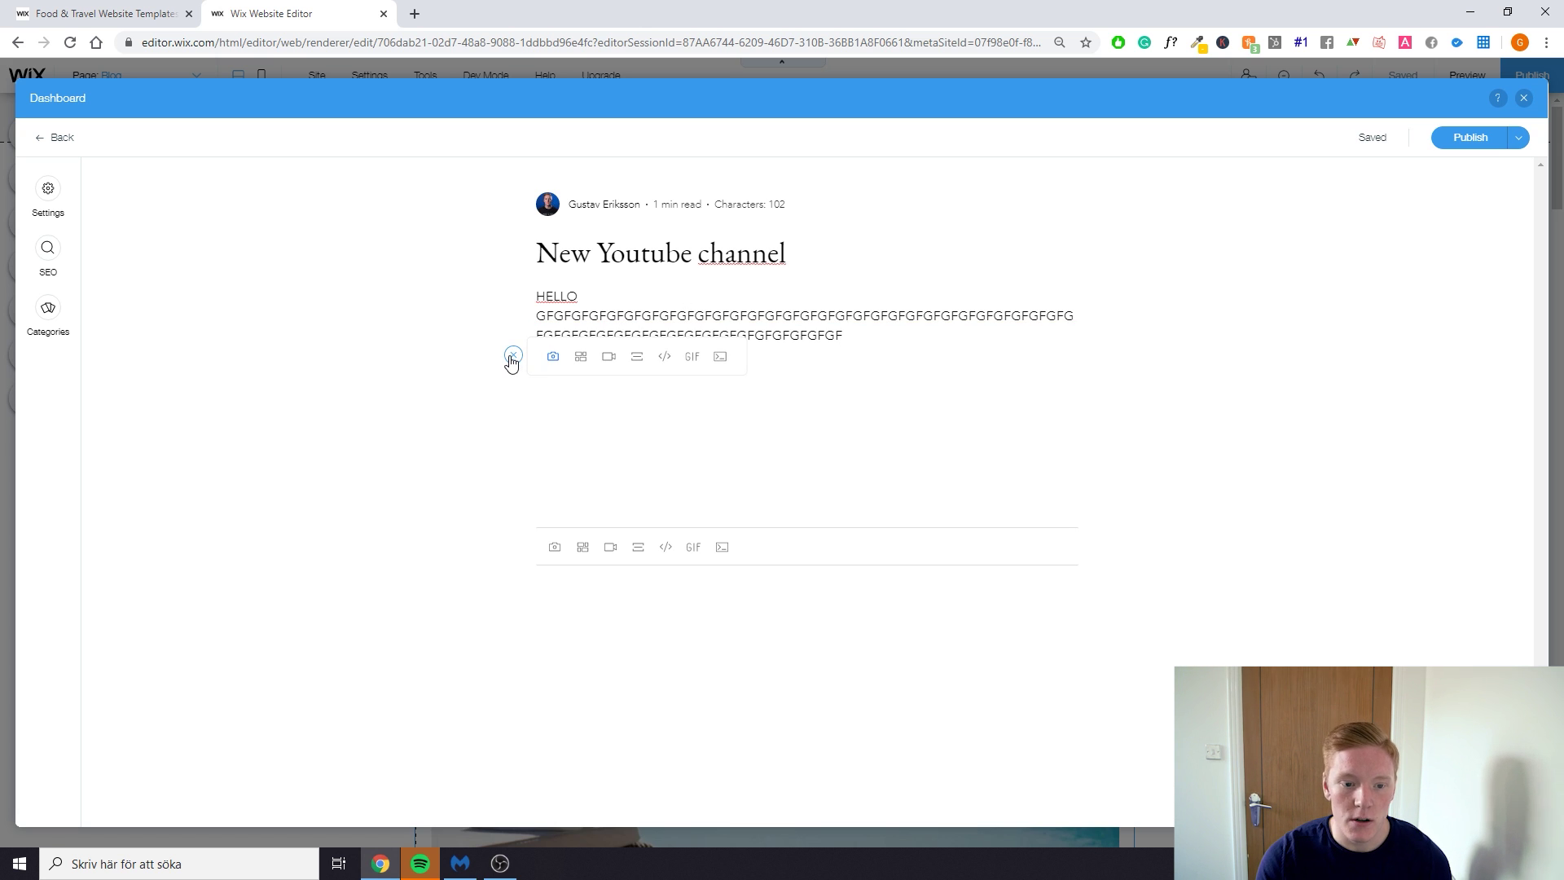
click(555, 358)
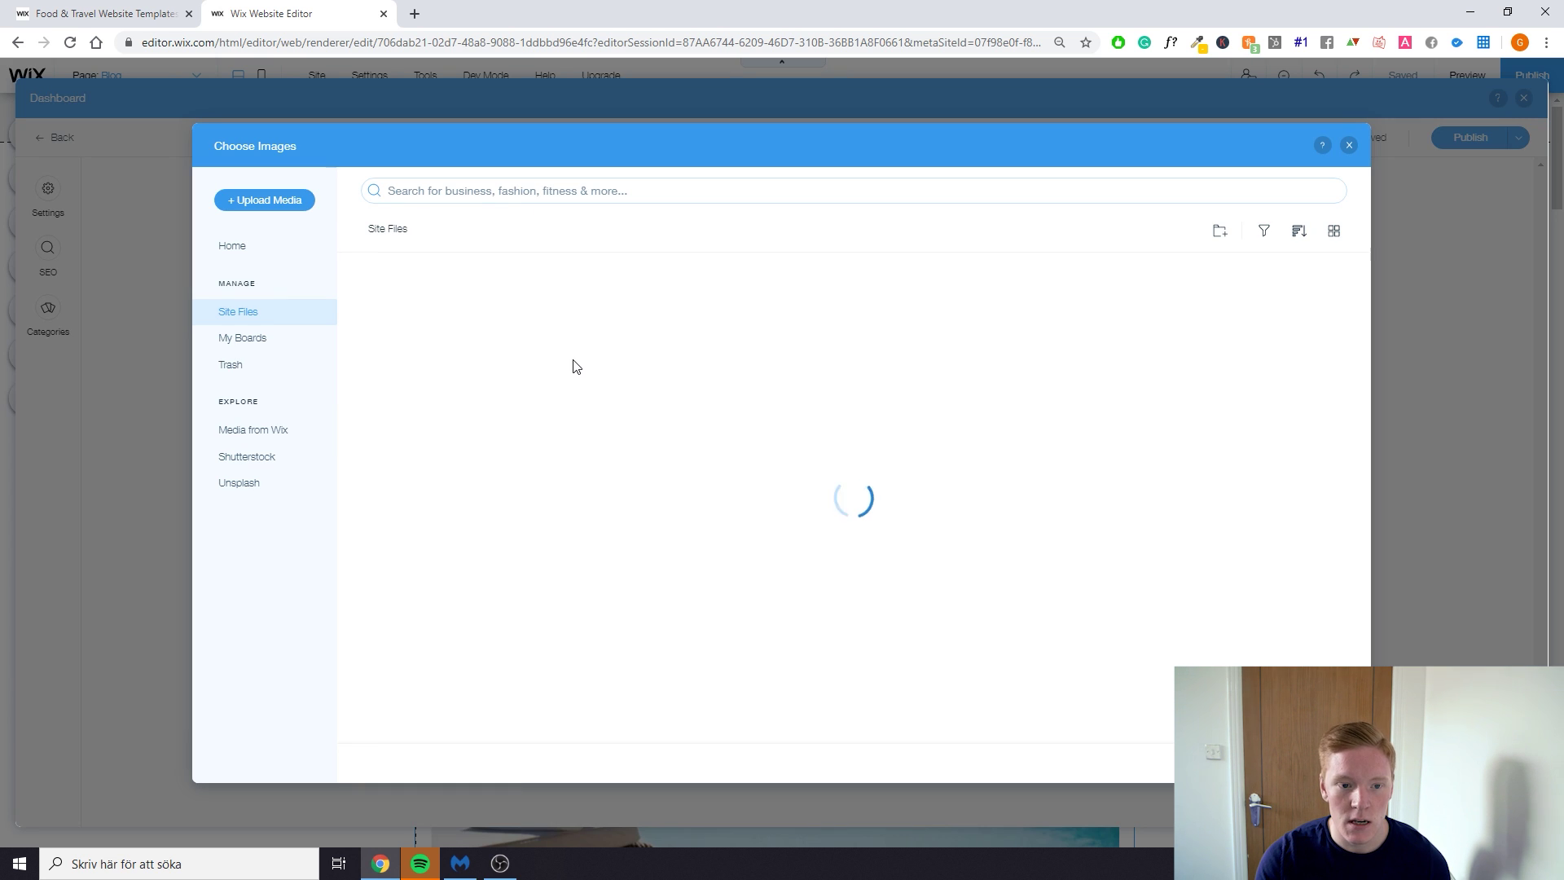
click(285, 427)
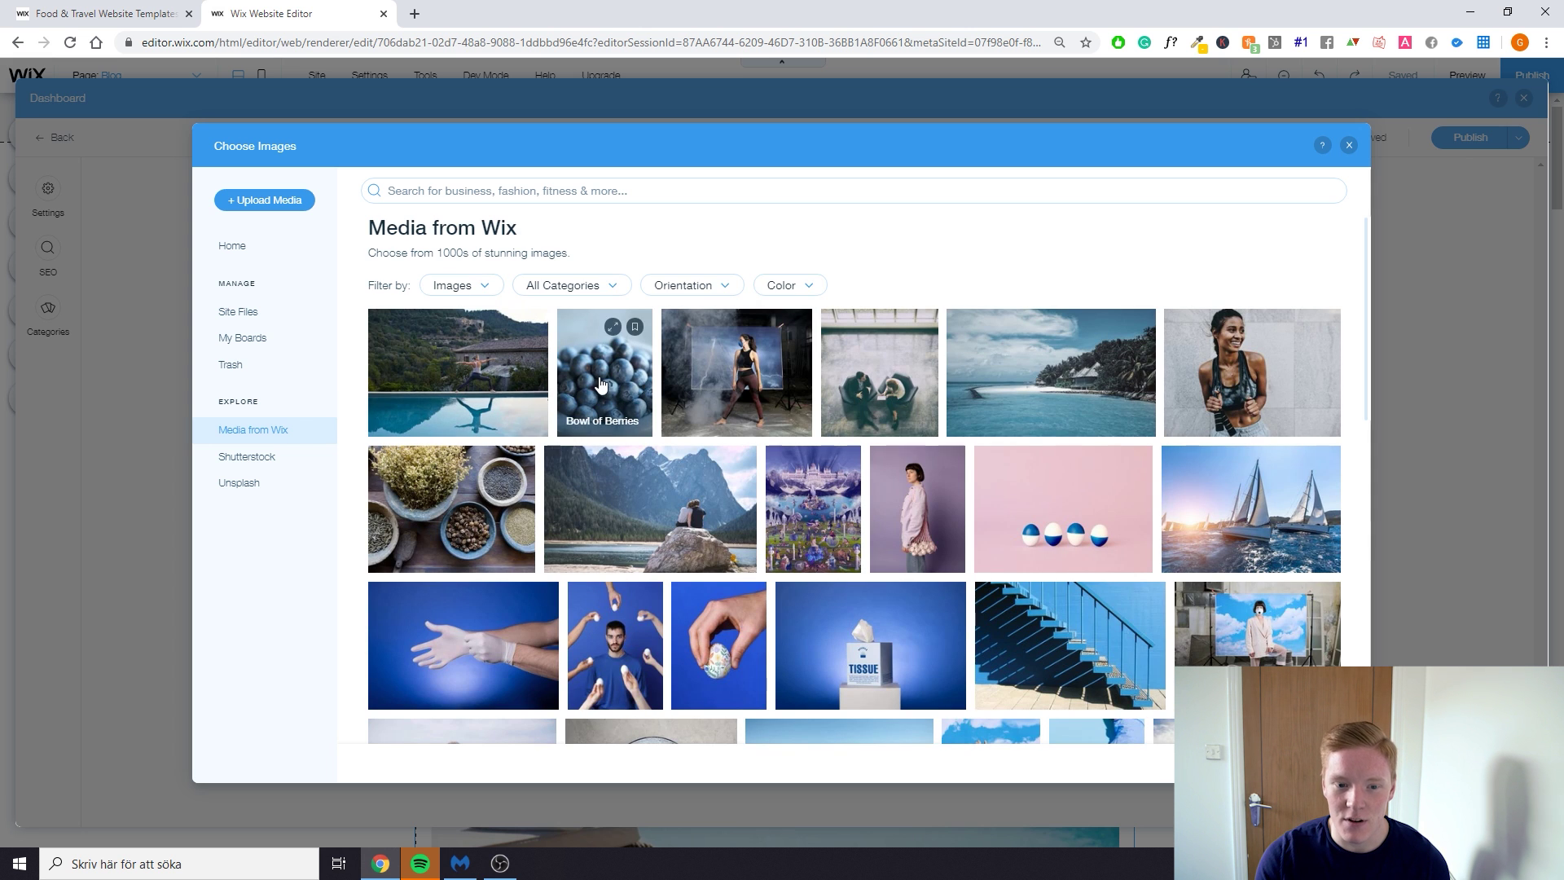
click(1252, 383)
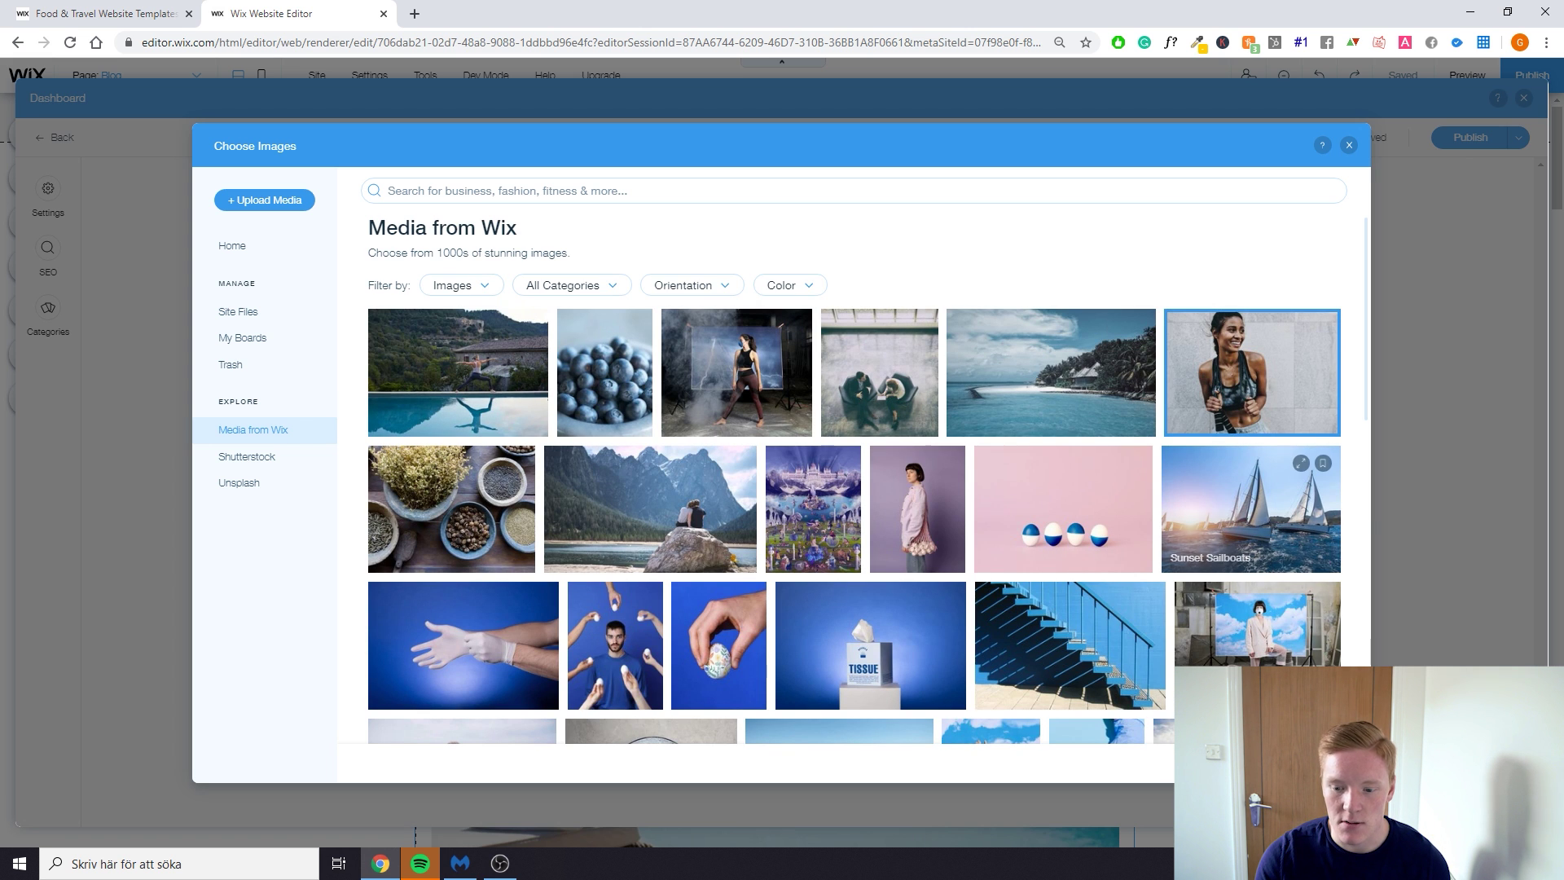
click(1303, 759)
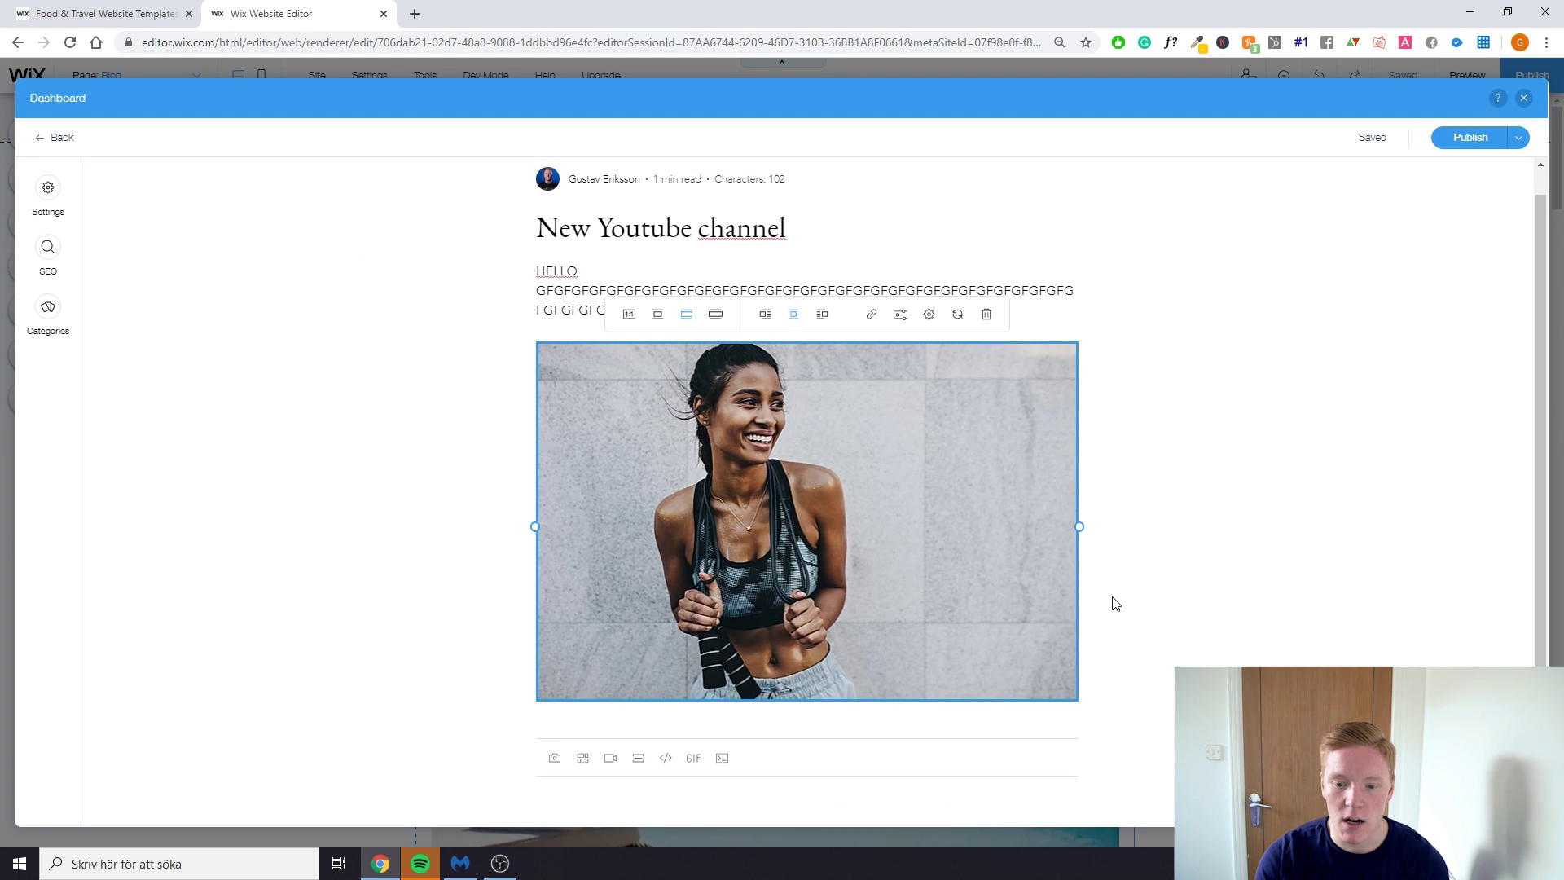
Add a line of repeated "GF" filler below the photo and a separate short paragraph "GFGFGFGF"
click(852, 719)
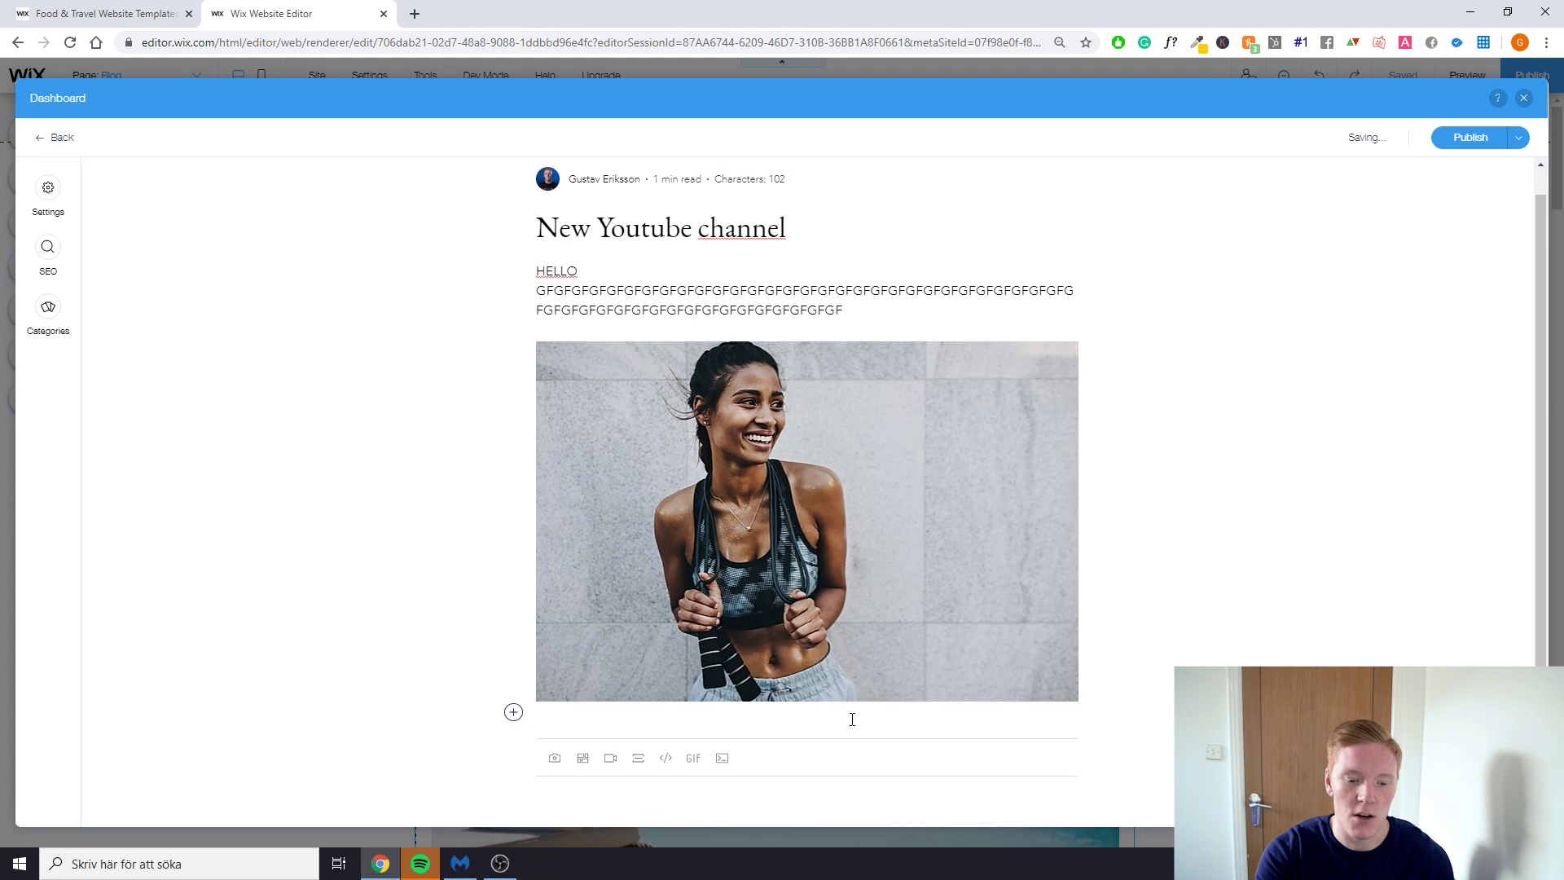
text(GFGFGFGFGFGFGFGFGFGFGFGFGFGFGFGFGFGFGFGF)
key(Return)
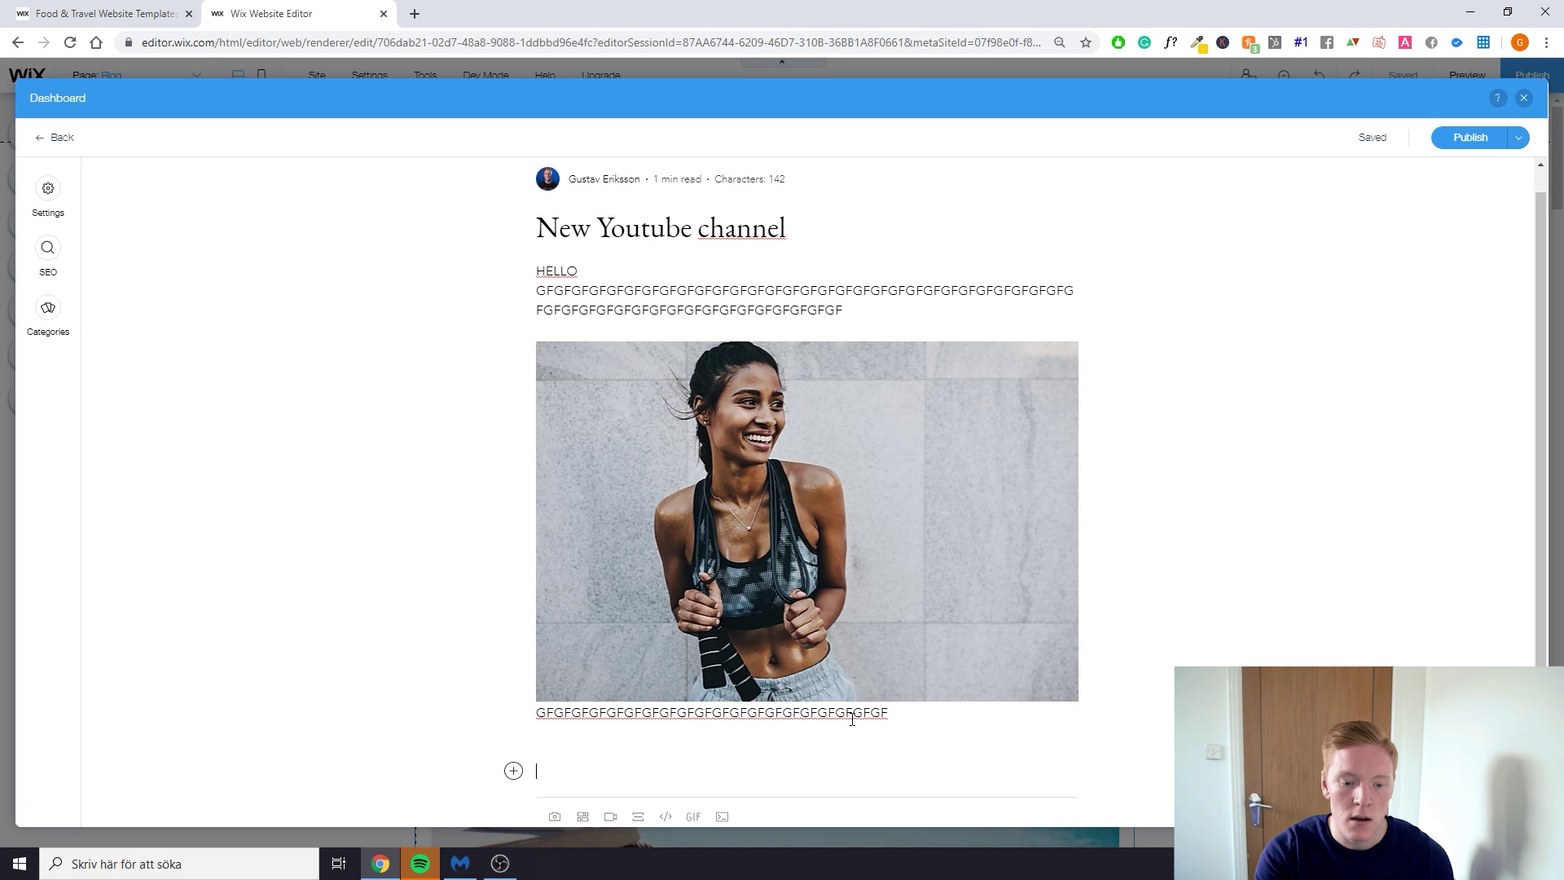
text(GFGFGFGF)
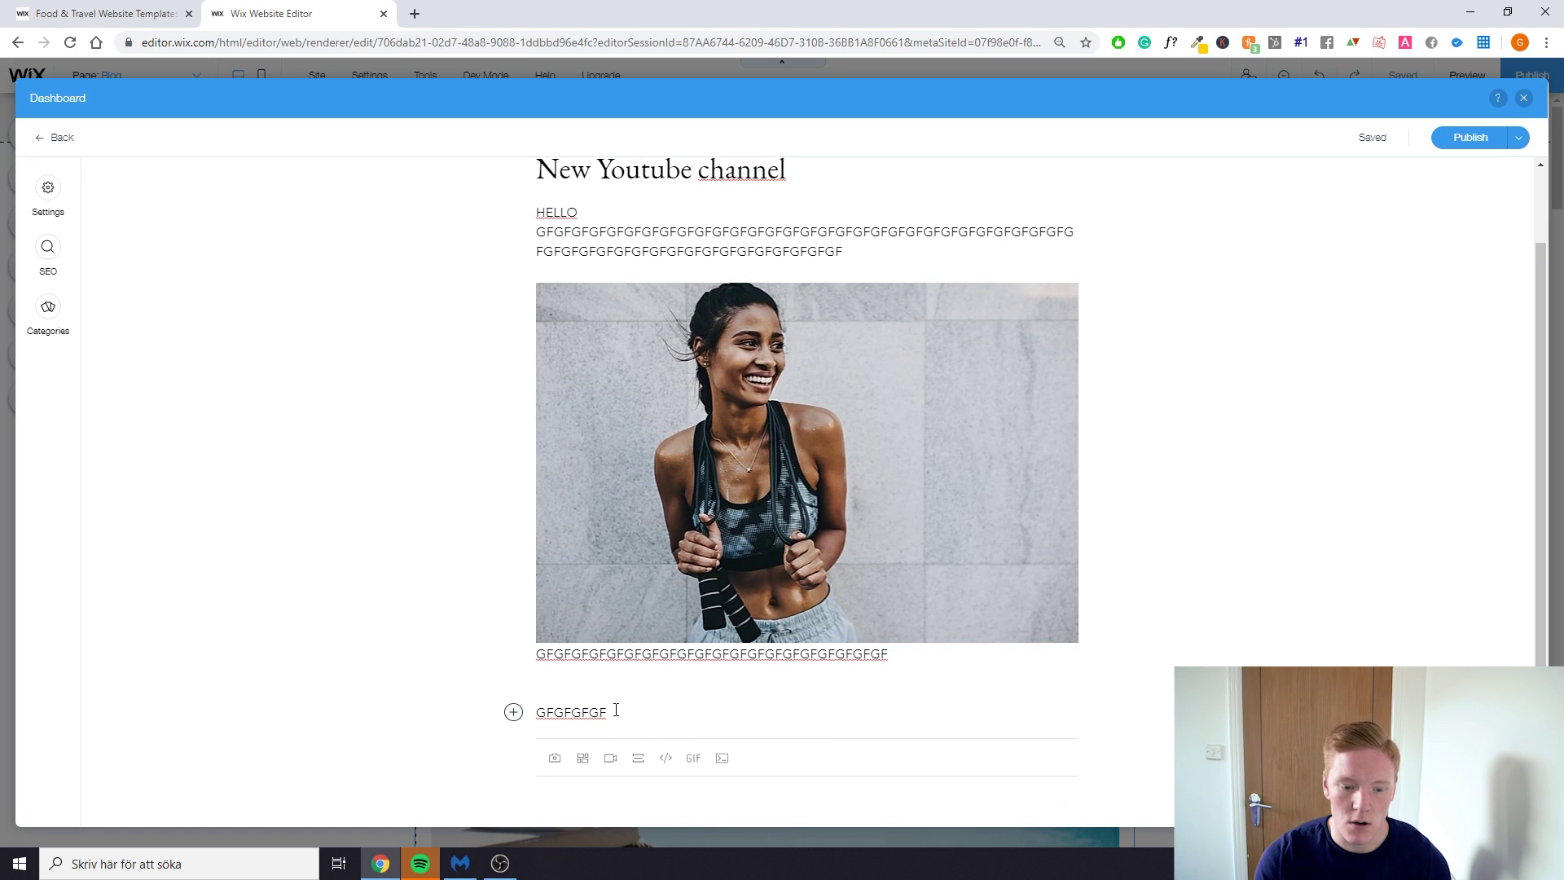
Format the short paragraph "GFGFGFGF" below the photo as a larger heading and add a line of repeated "GF" filler under it
double_click(614, 710)
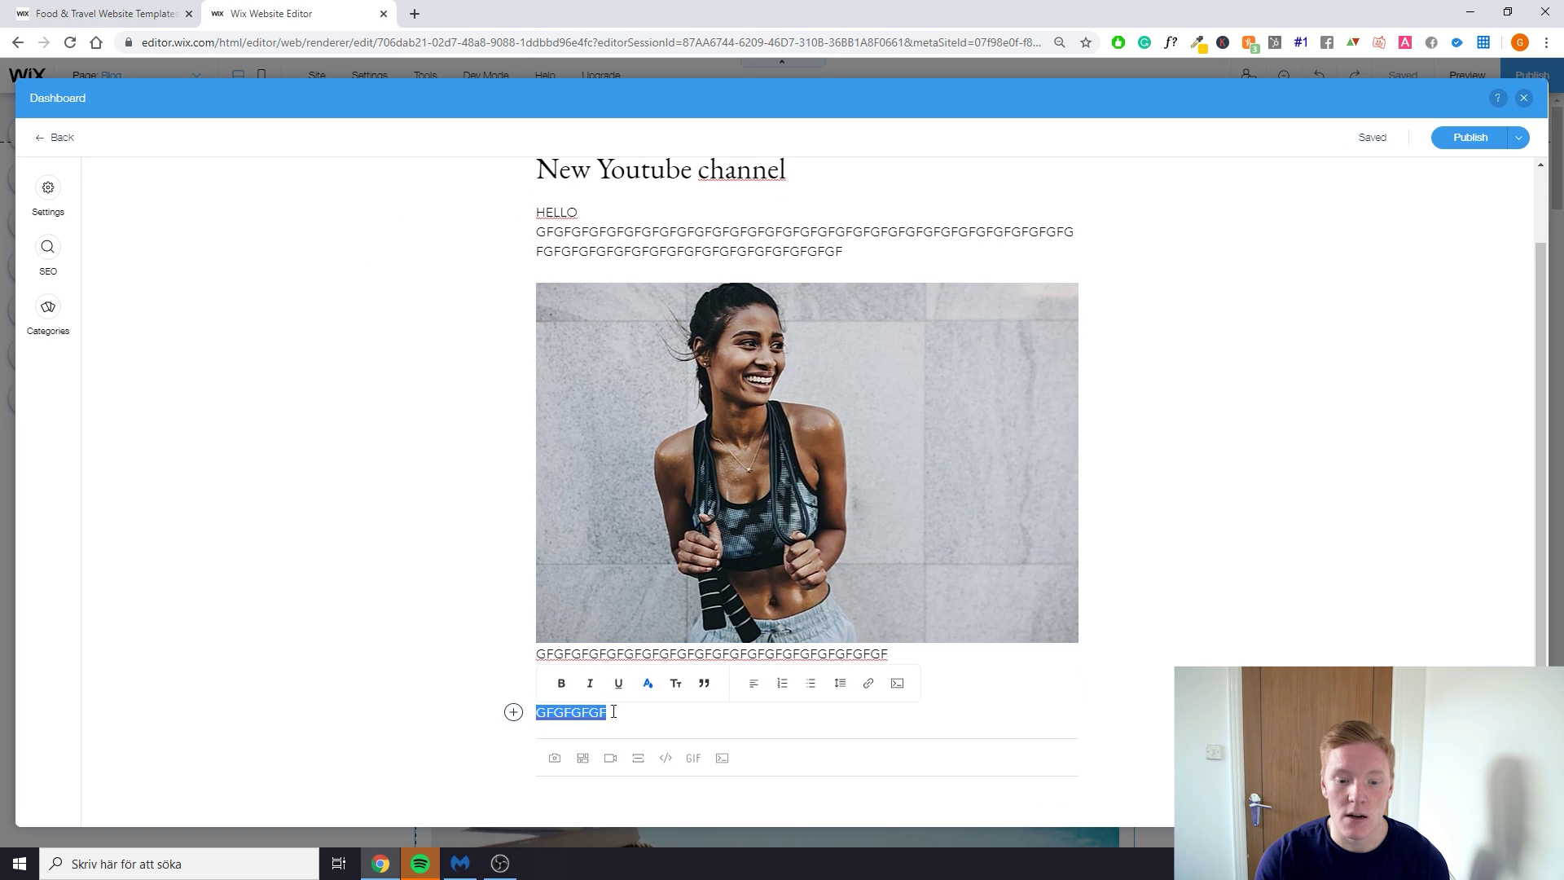
click(676, 692)
click(665, 710)
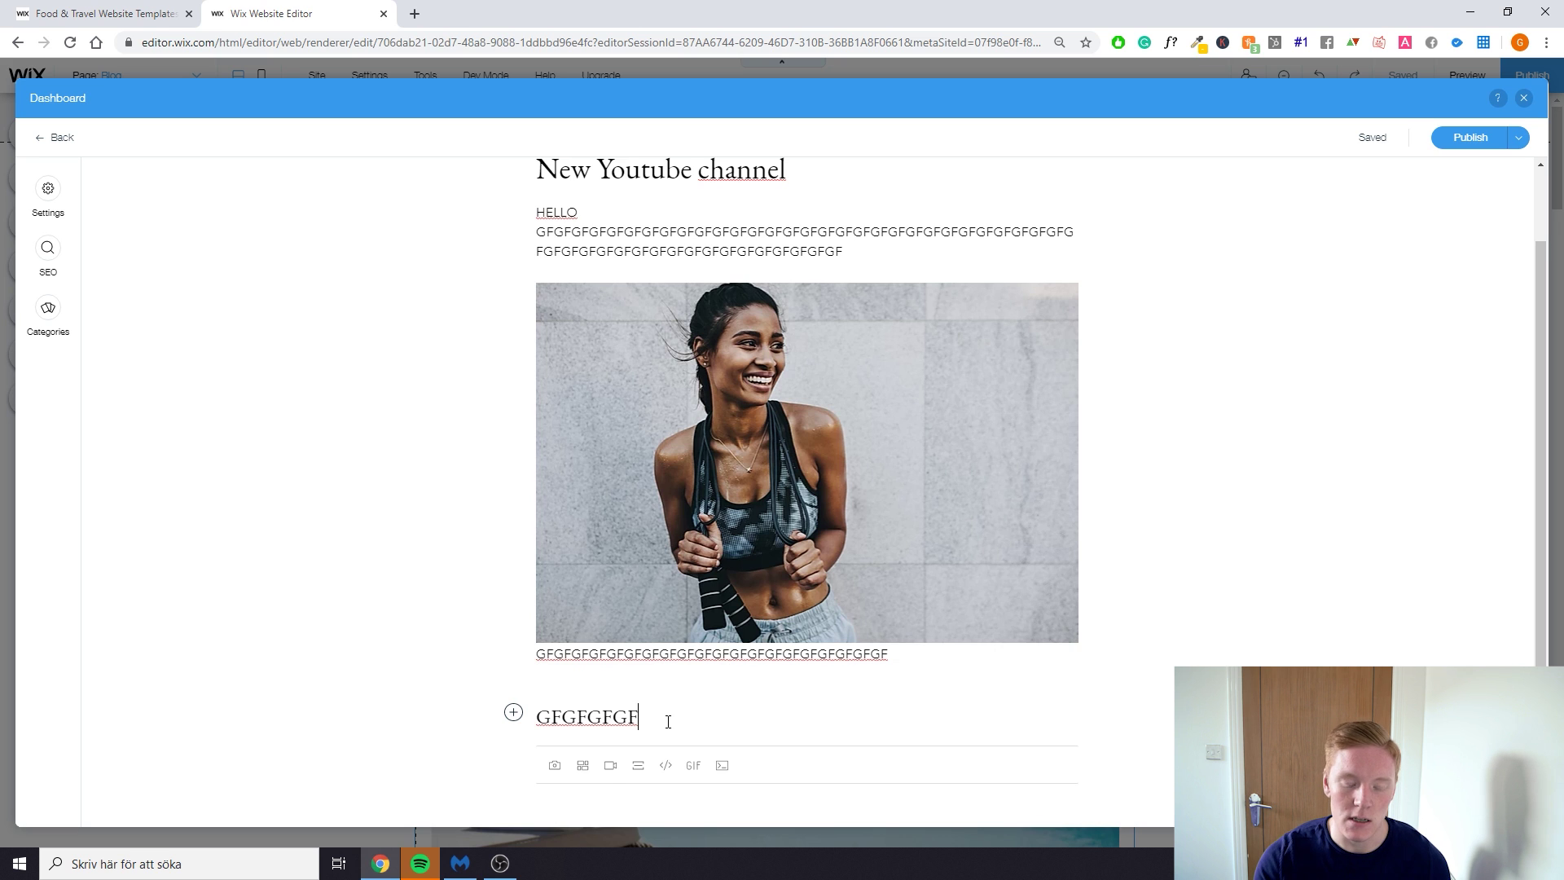
key(Return)
text(GFGFGFGFGFGFGFGF)
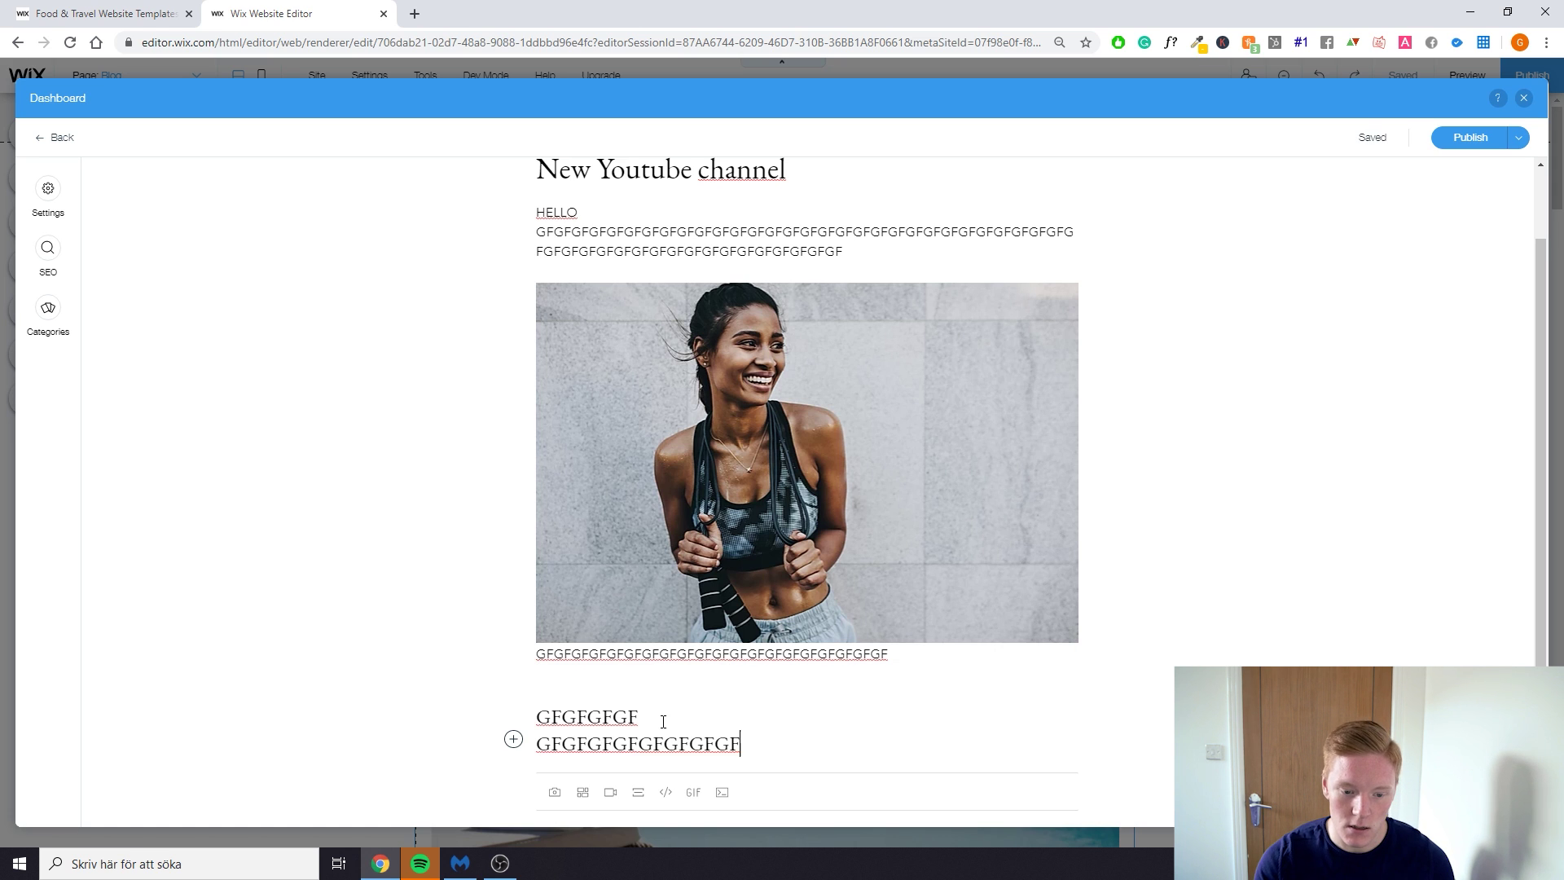
Set the new filler line under the heading back to normal body text
double_click(725, 731)
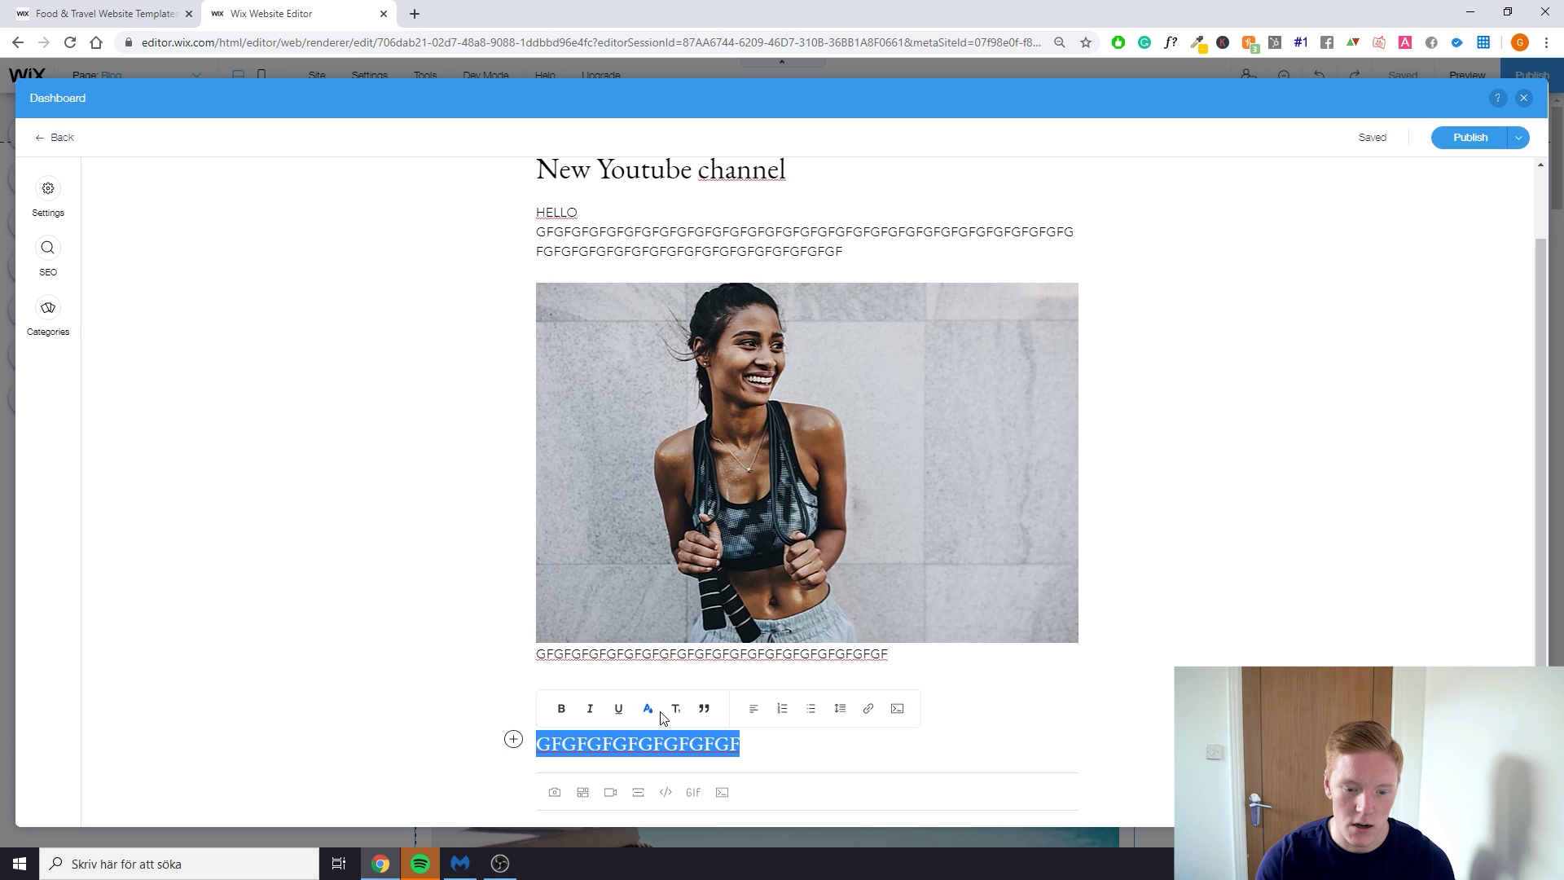
click(675, 708)
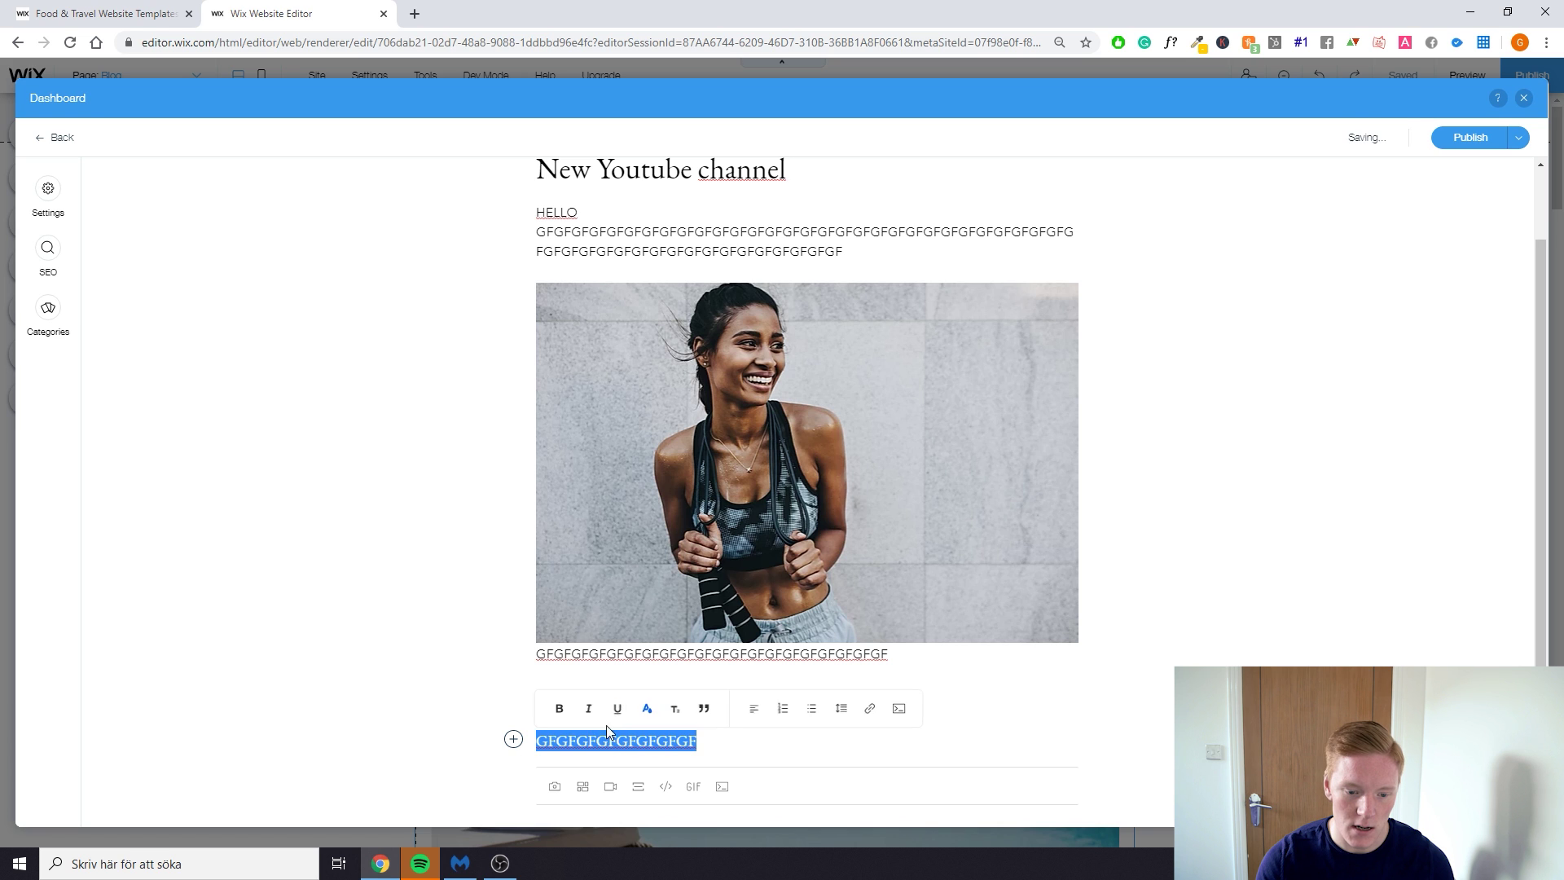
click(675, 709)
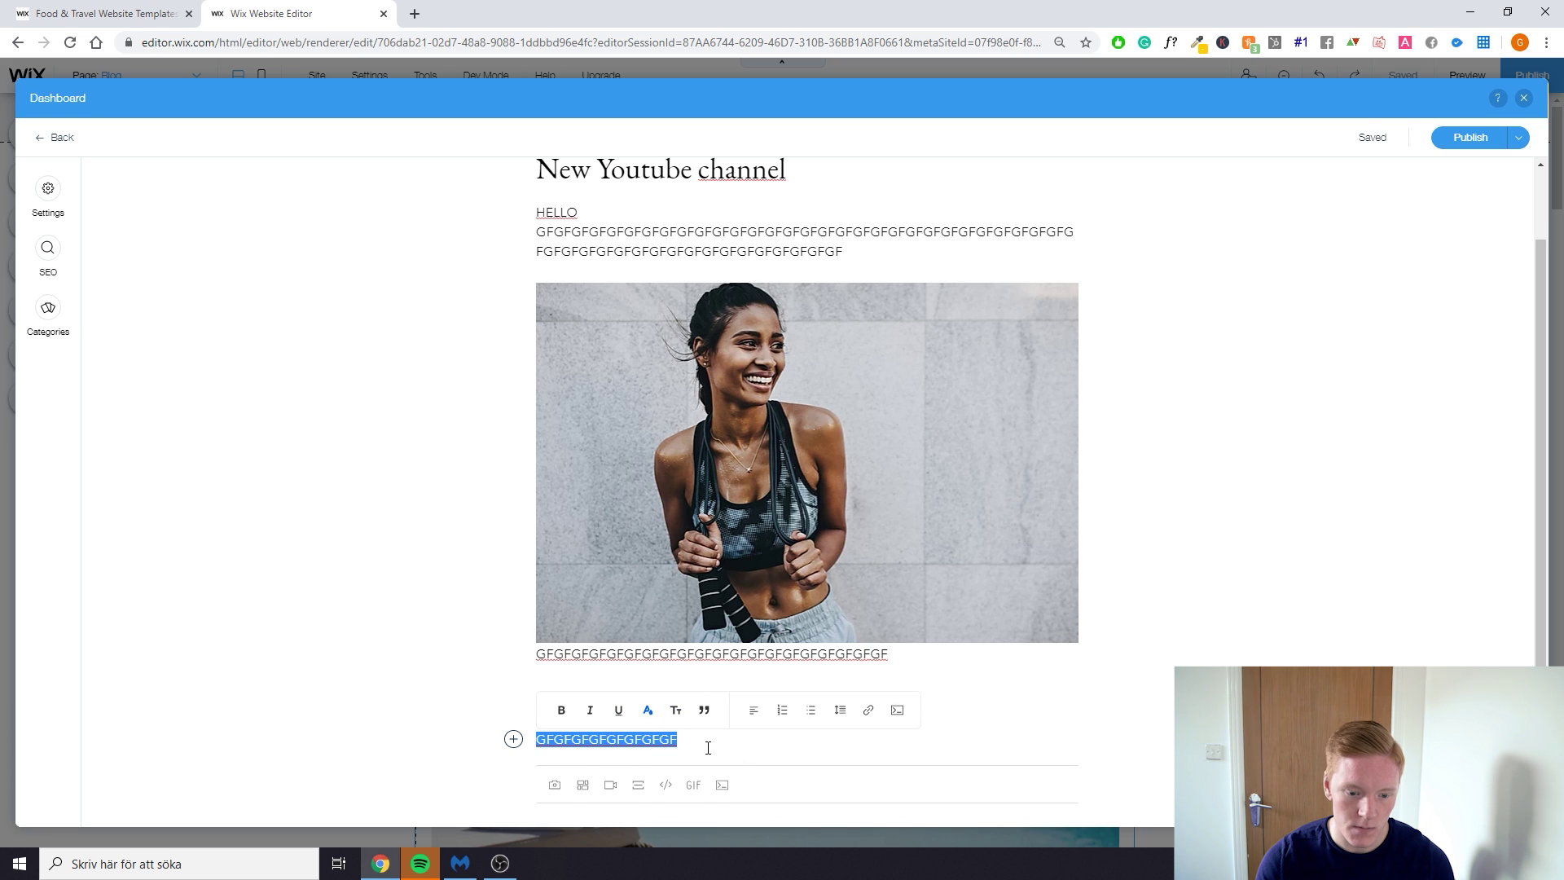
key(ctrl+z)
Replace the heading text below the photo with "CHECK OUT THIS" and add two empty lines after the filler line beneath it
double_click(701, 710)
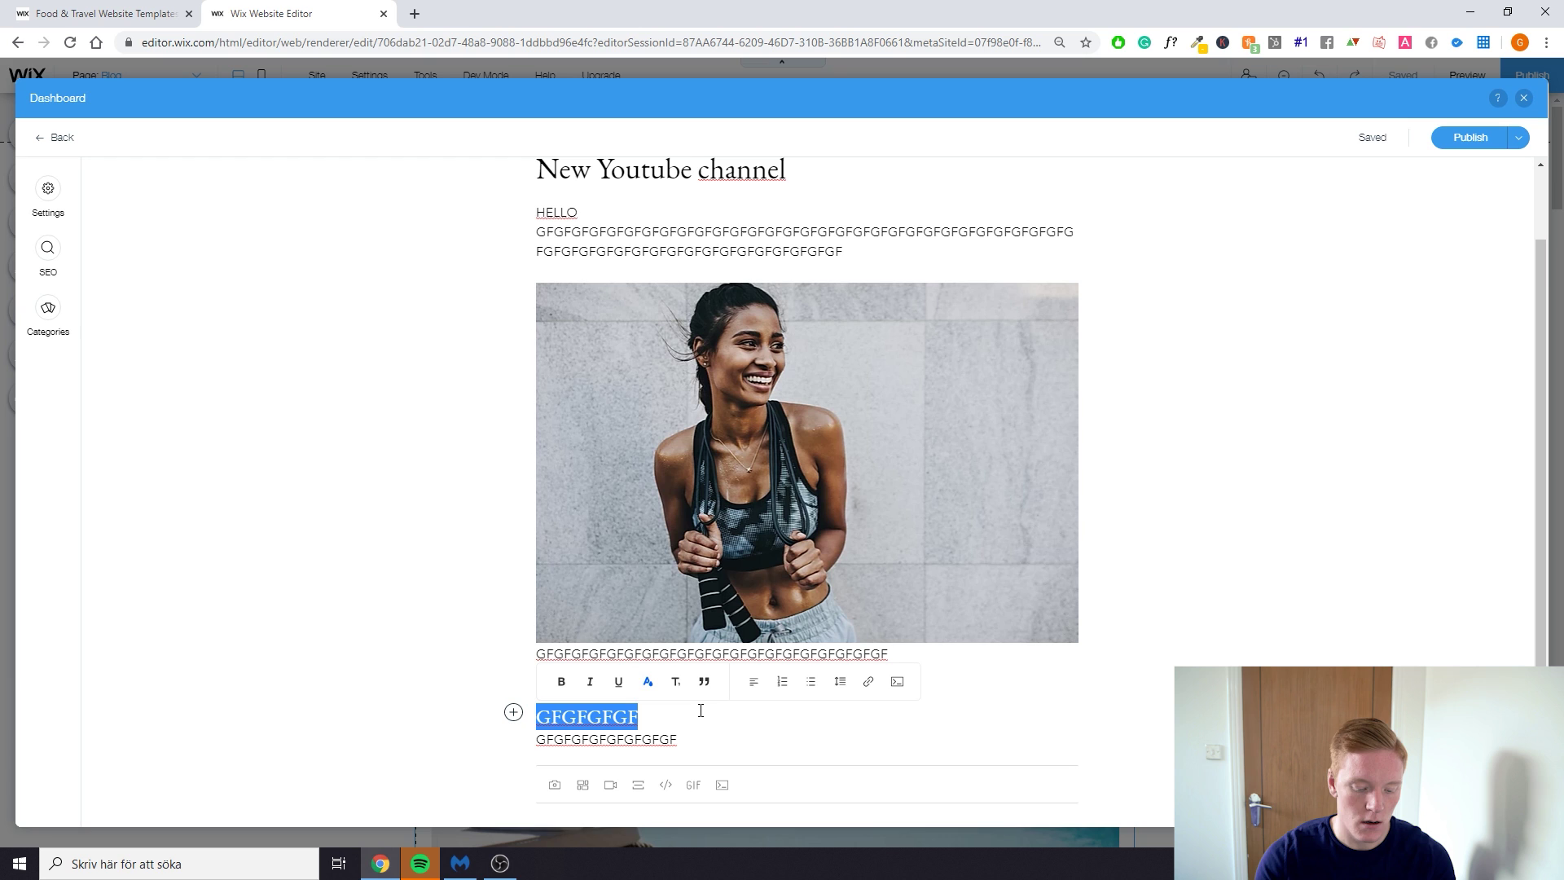
text(CHECK OUT THIS)
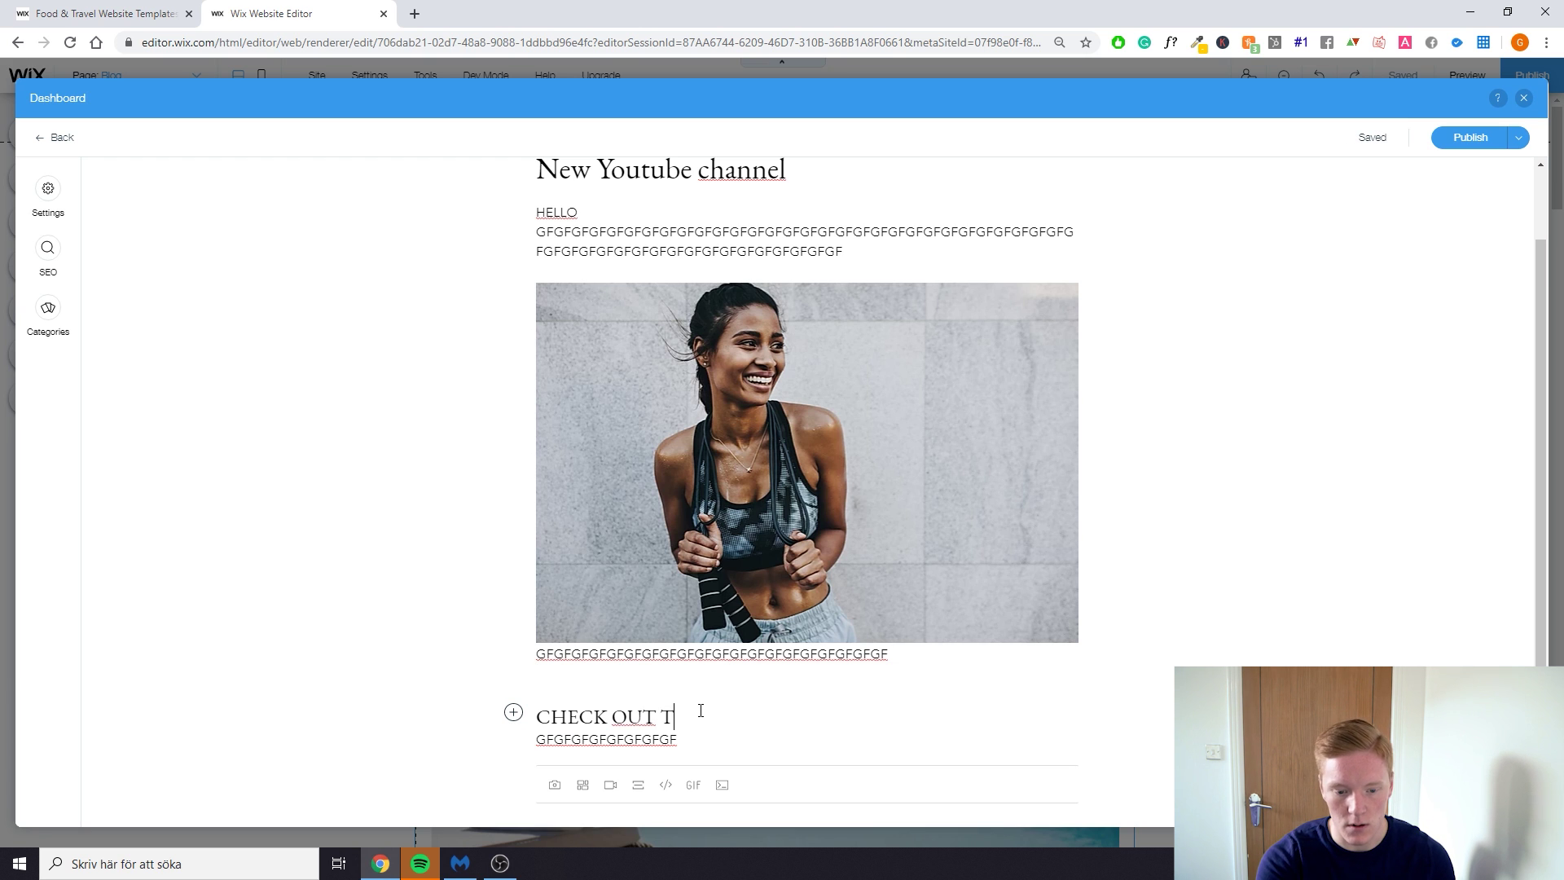
click(681, 749)
scroll(714, 721, down, 1)
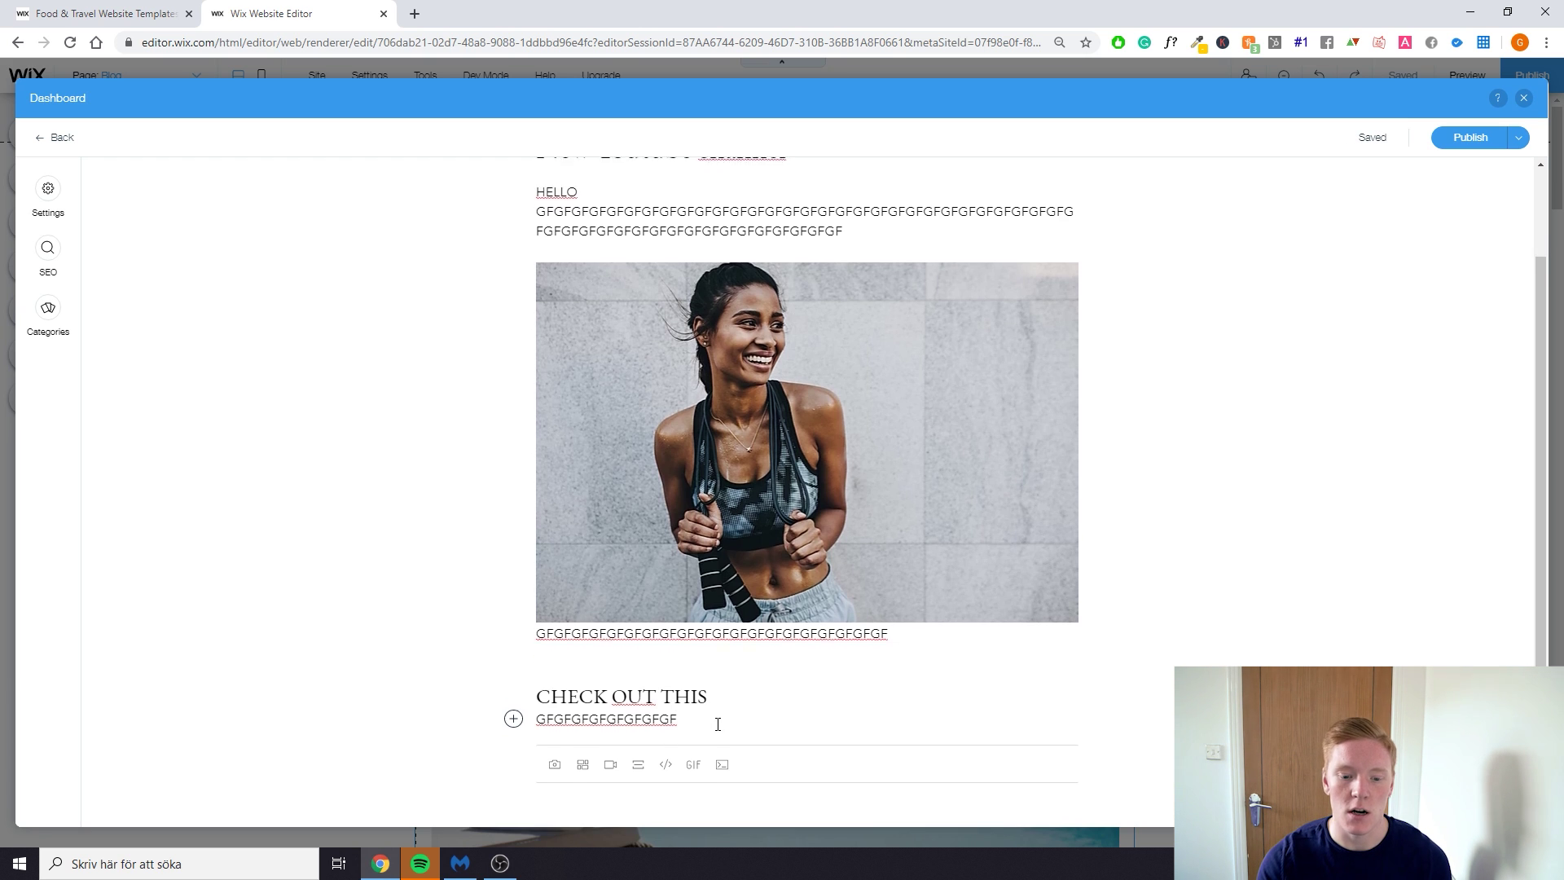
key(Return)
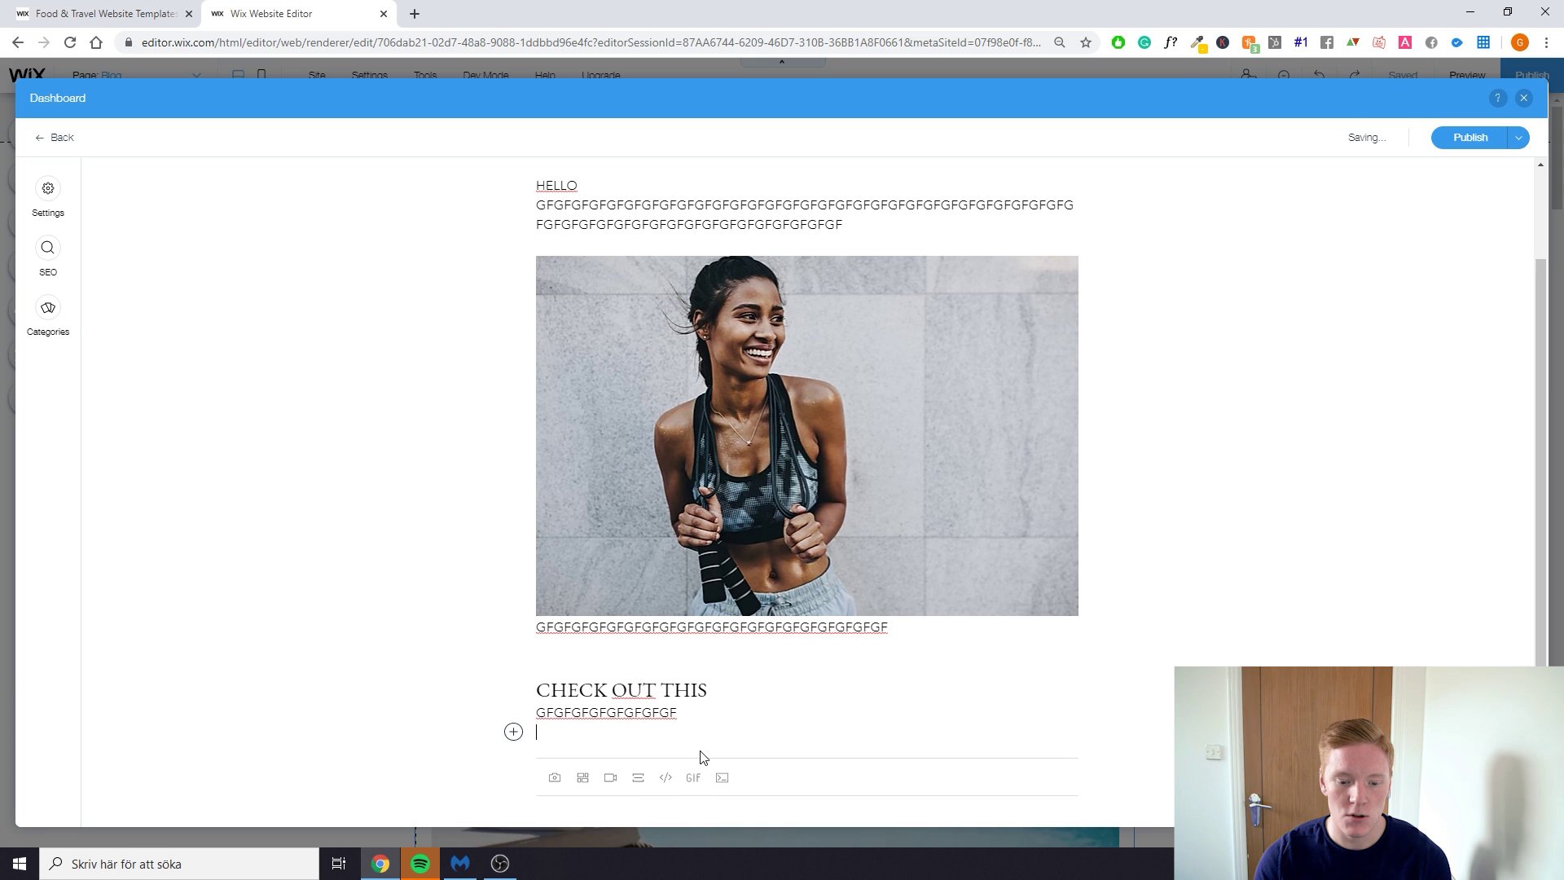
key(Return)
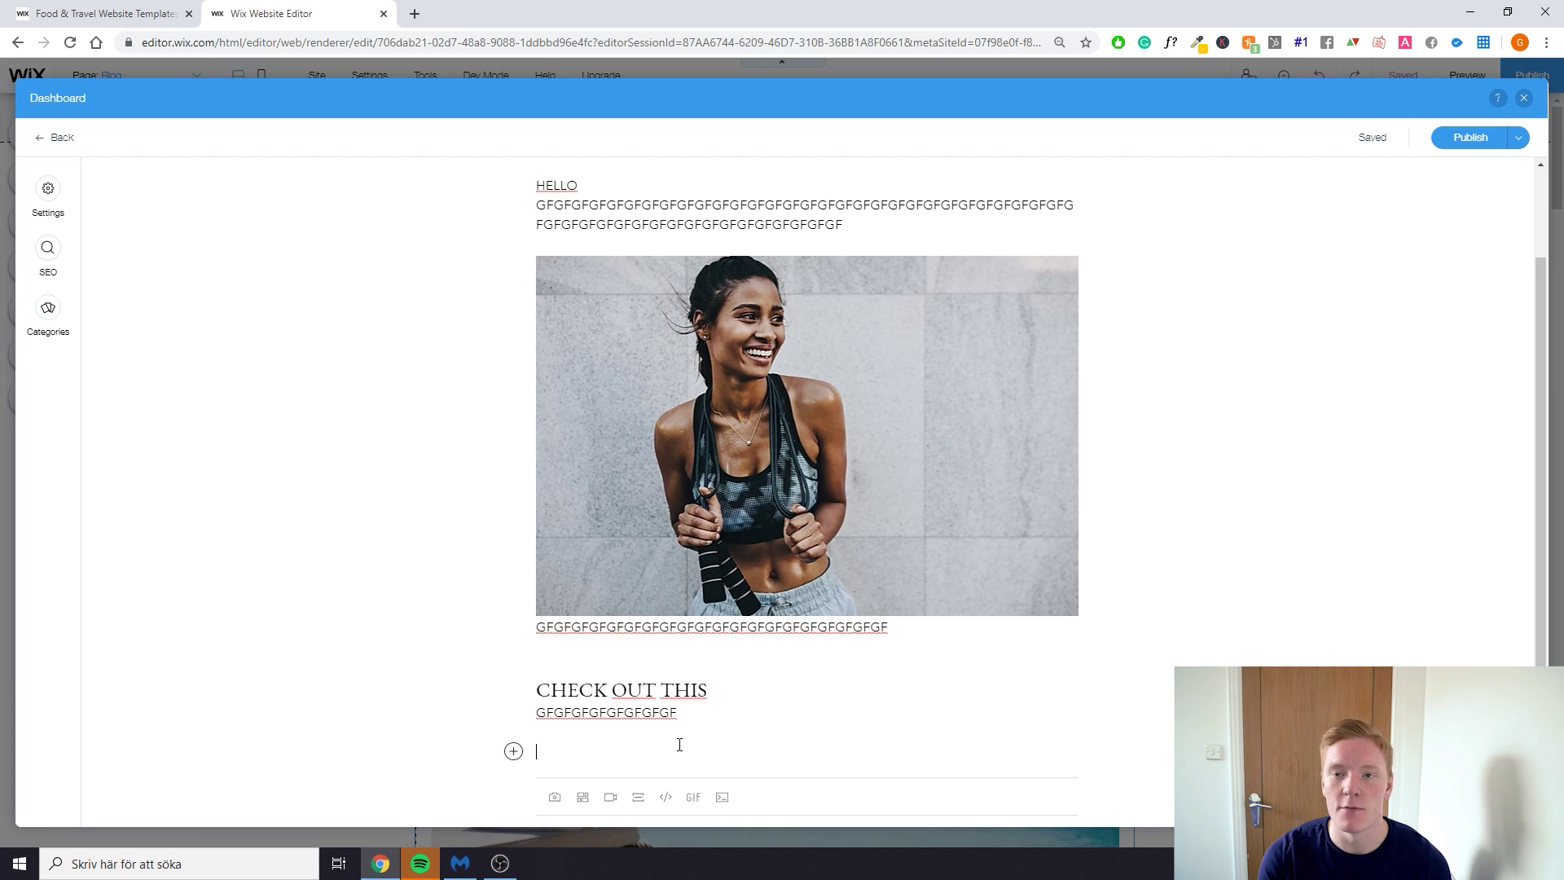
Open the post's settings and review its cover image, publish date, author and excerpt options
scroll(679, 744, up, 2)
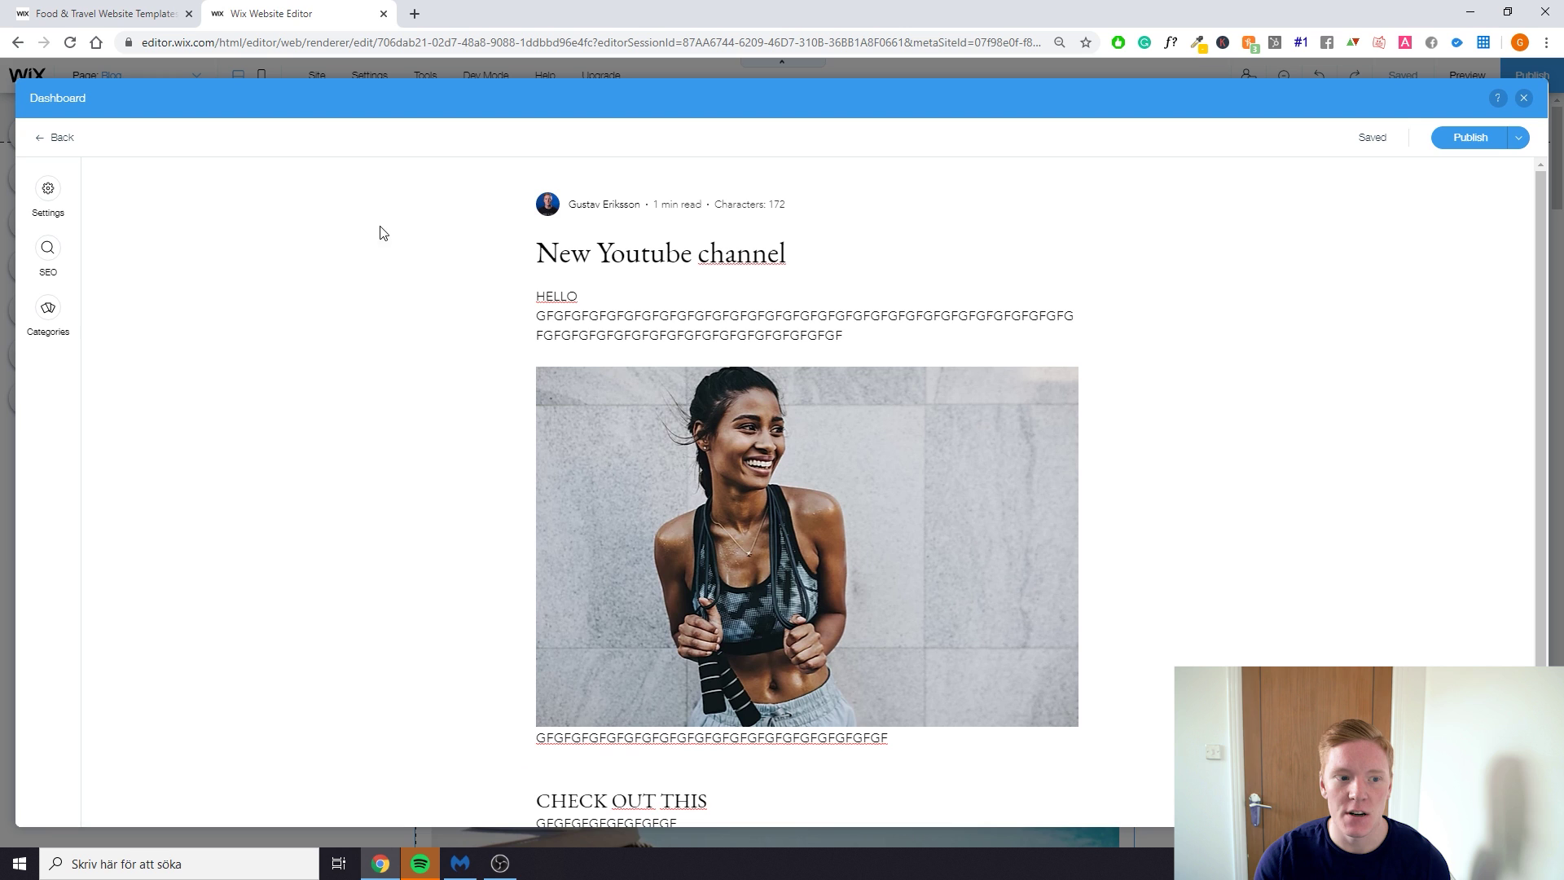
click(57, 198)
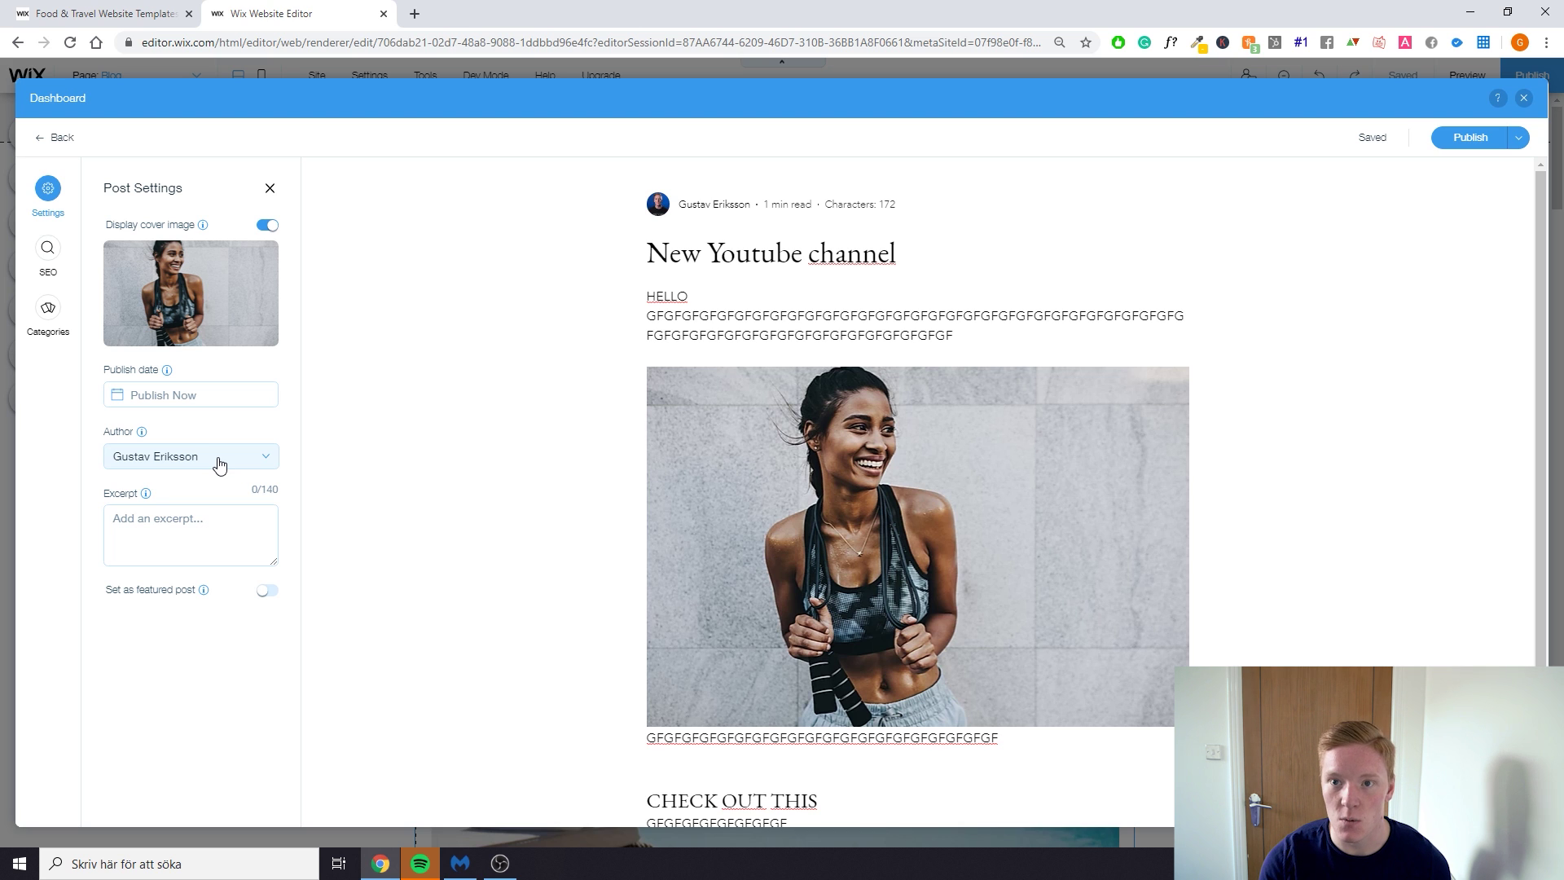
click(185, 520)
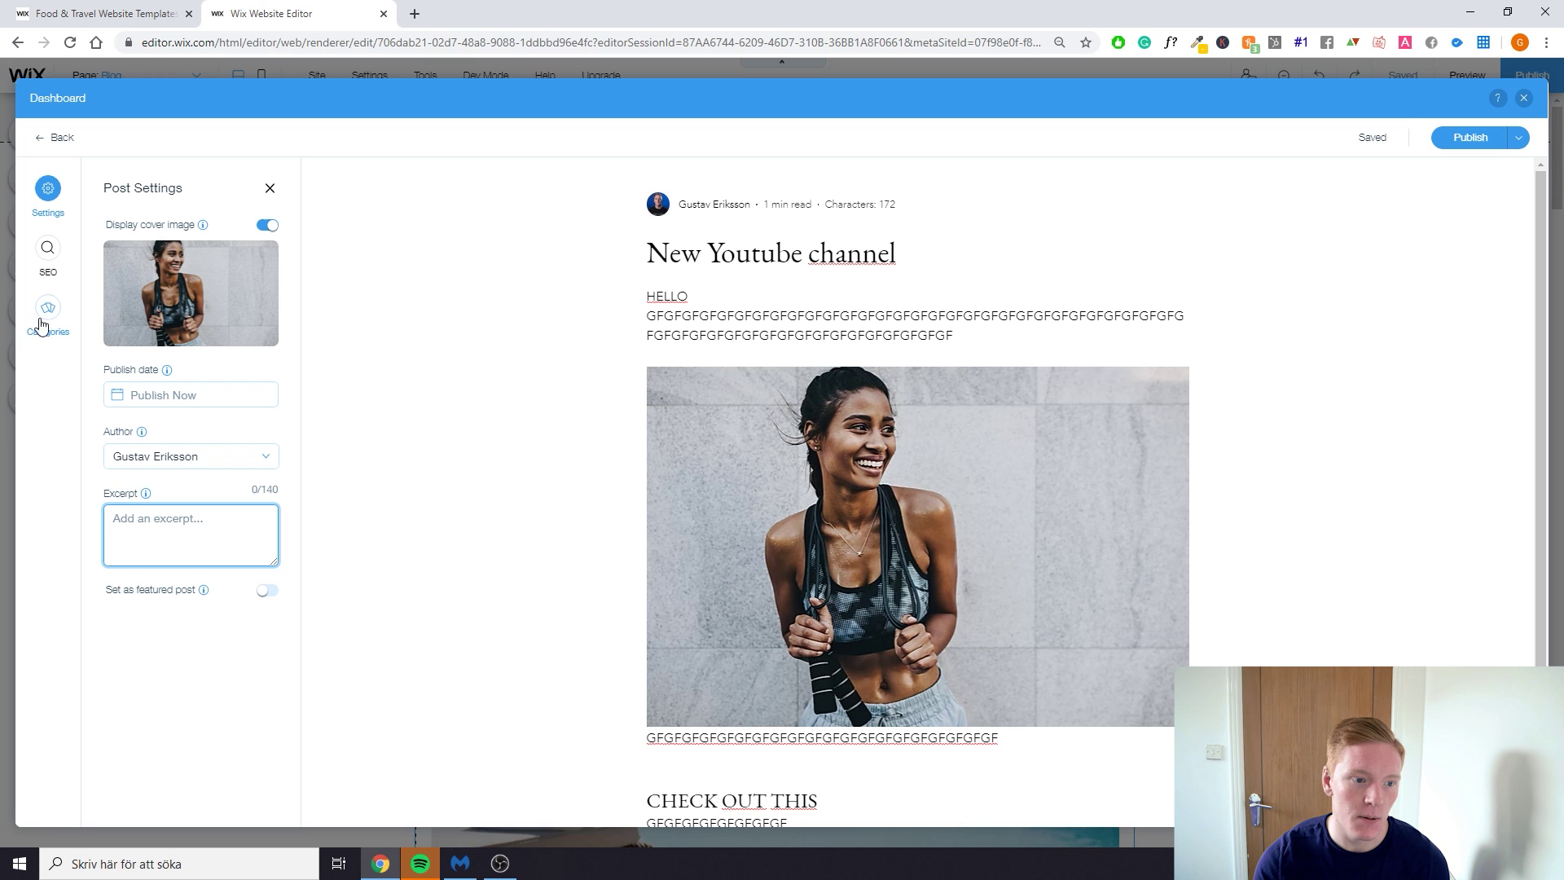
Open the post's SEO settings and examine how the post is previewed on Google
click(48, 249)
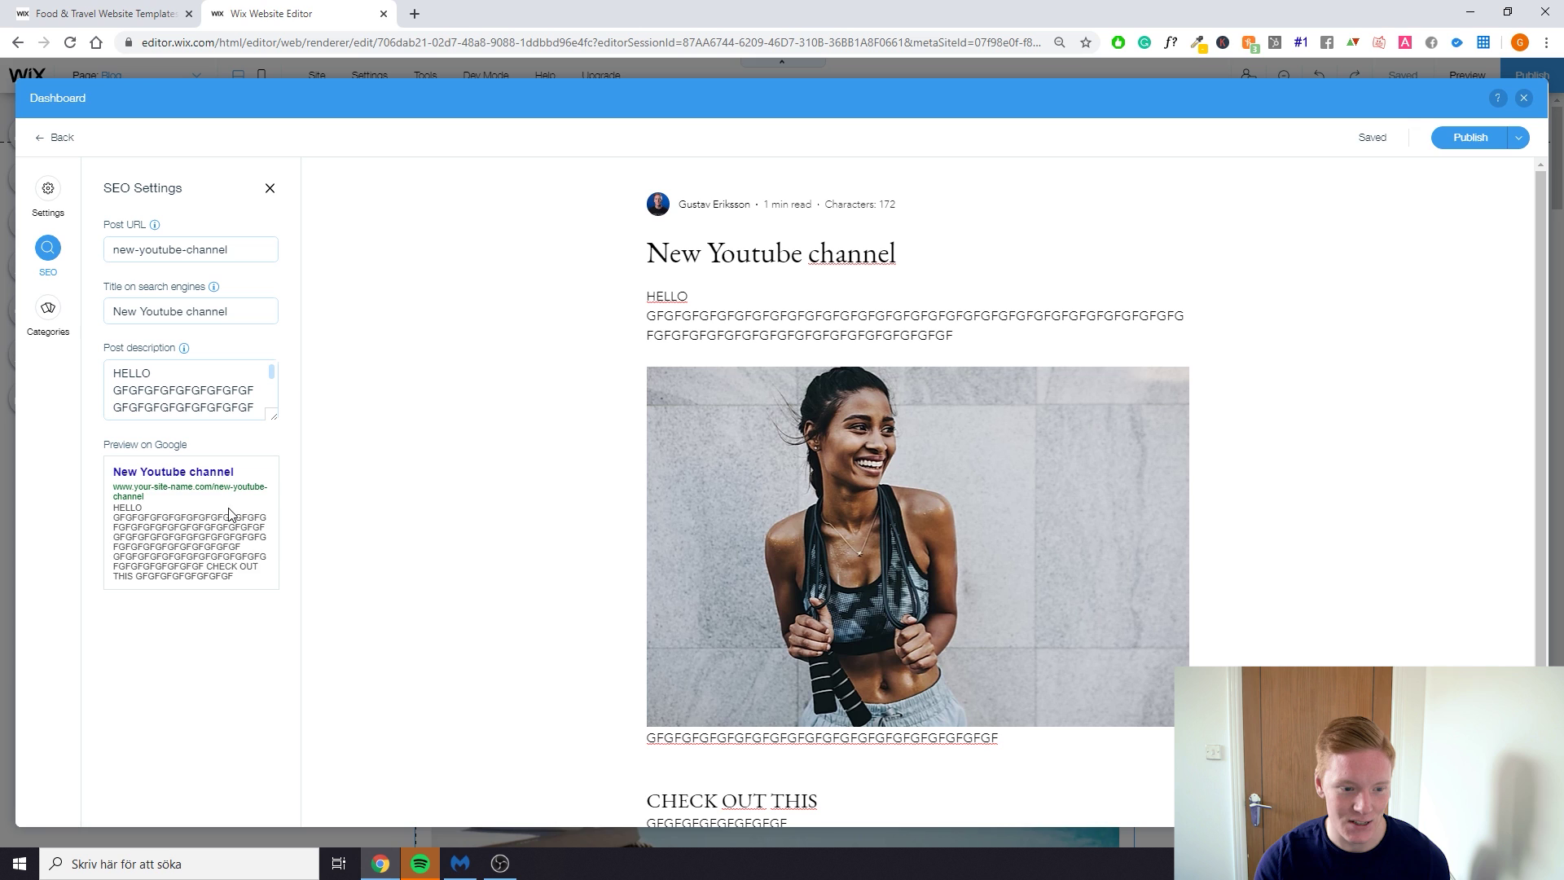
drag(226, 566, 120, 484)
click(253, 585)
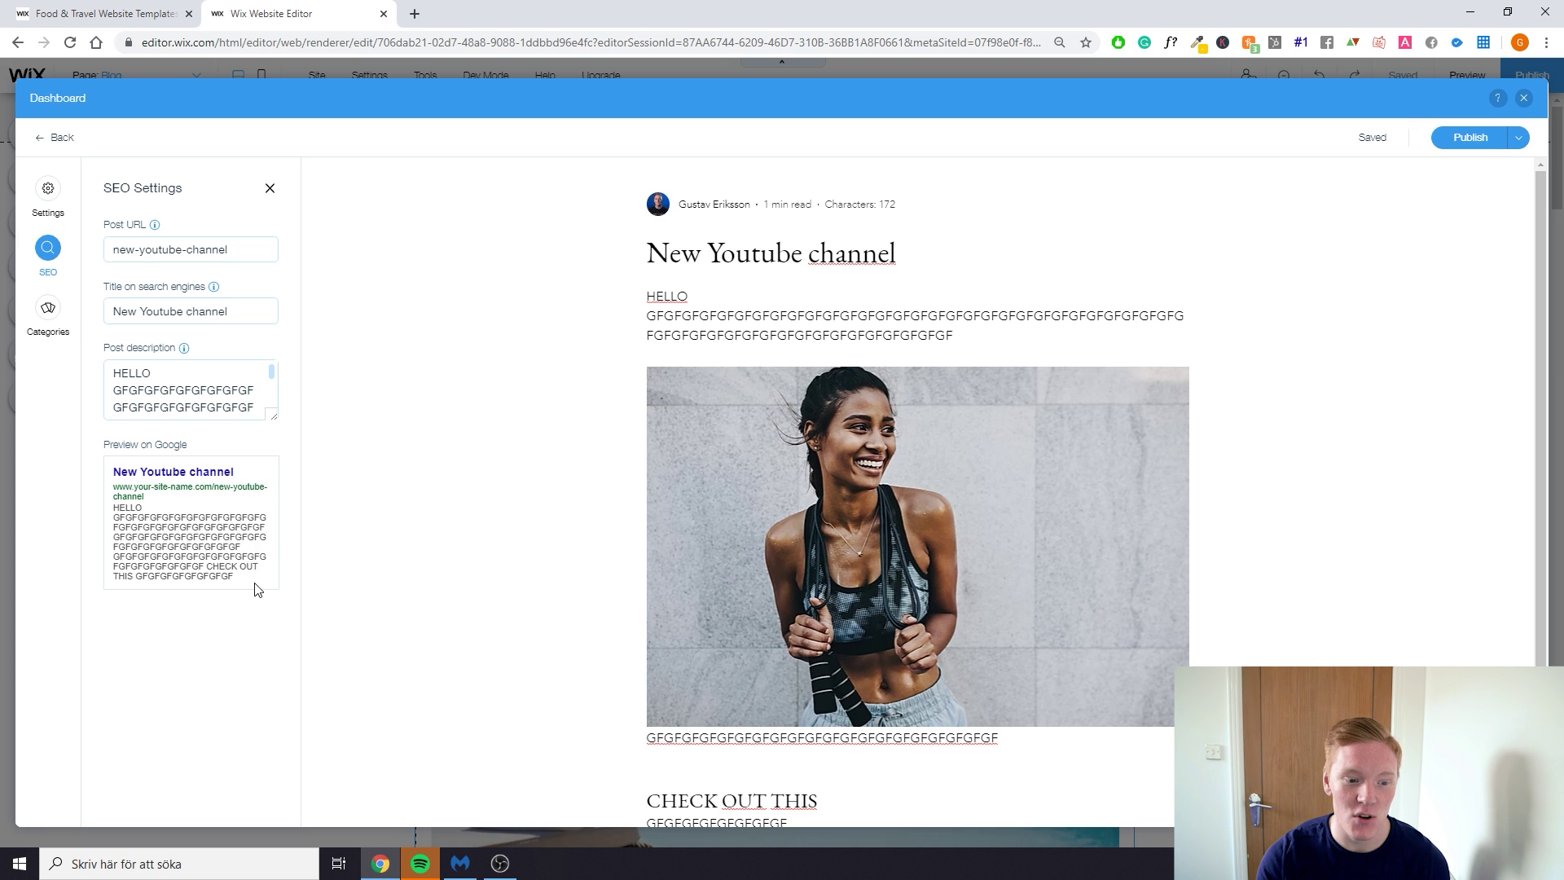
drag(252, 585, 118, 484)
click(176, 390)
Set the post's title on search engines to "MY NEW BLOG POST"
triple_click(251, 310)
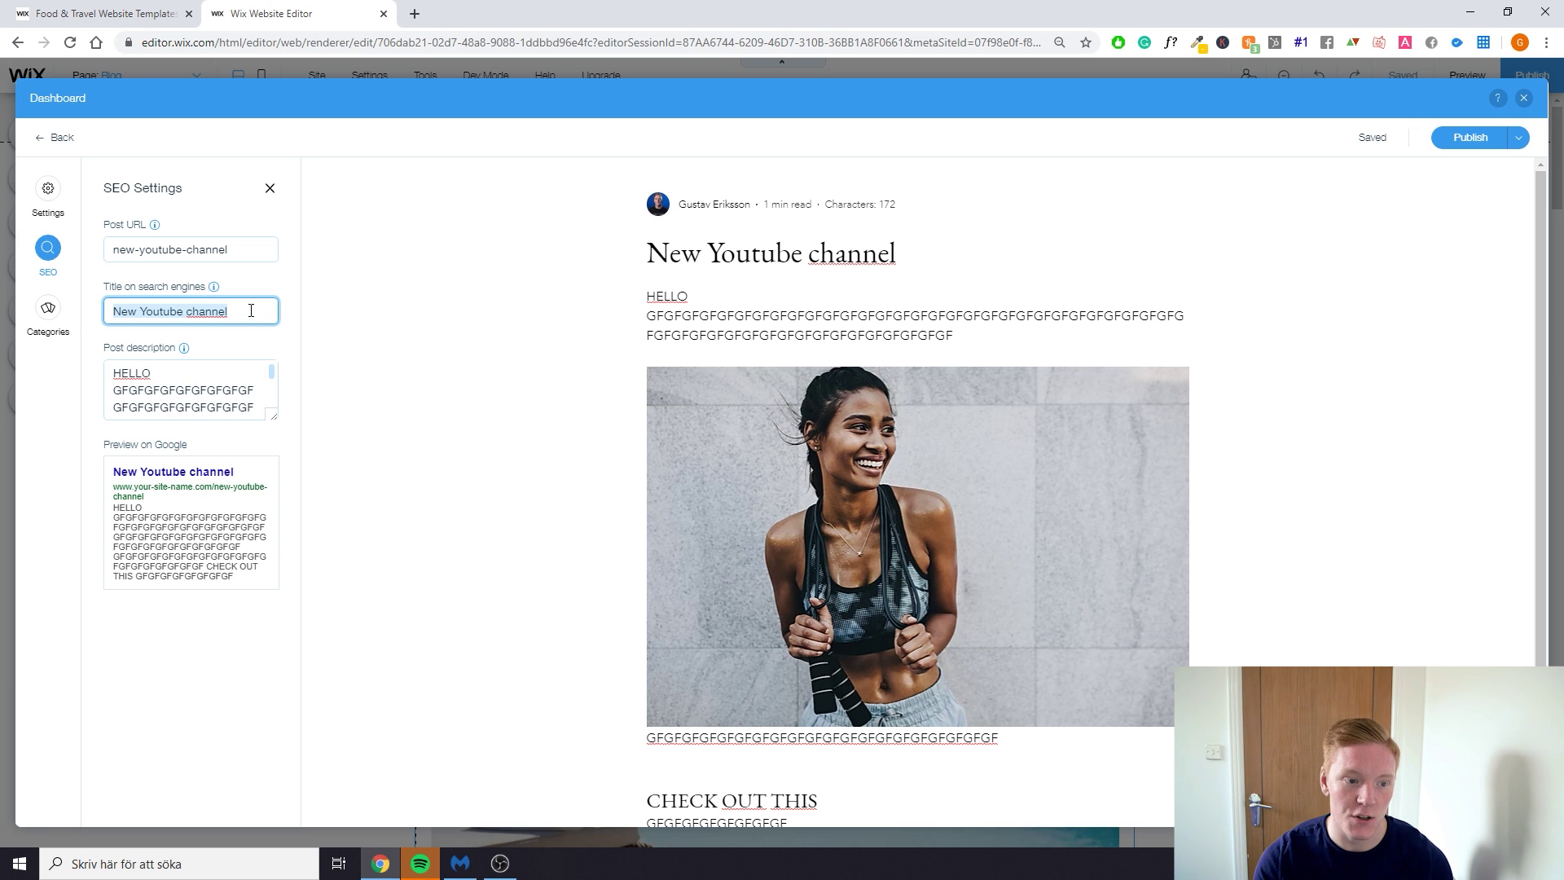
text(My)
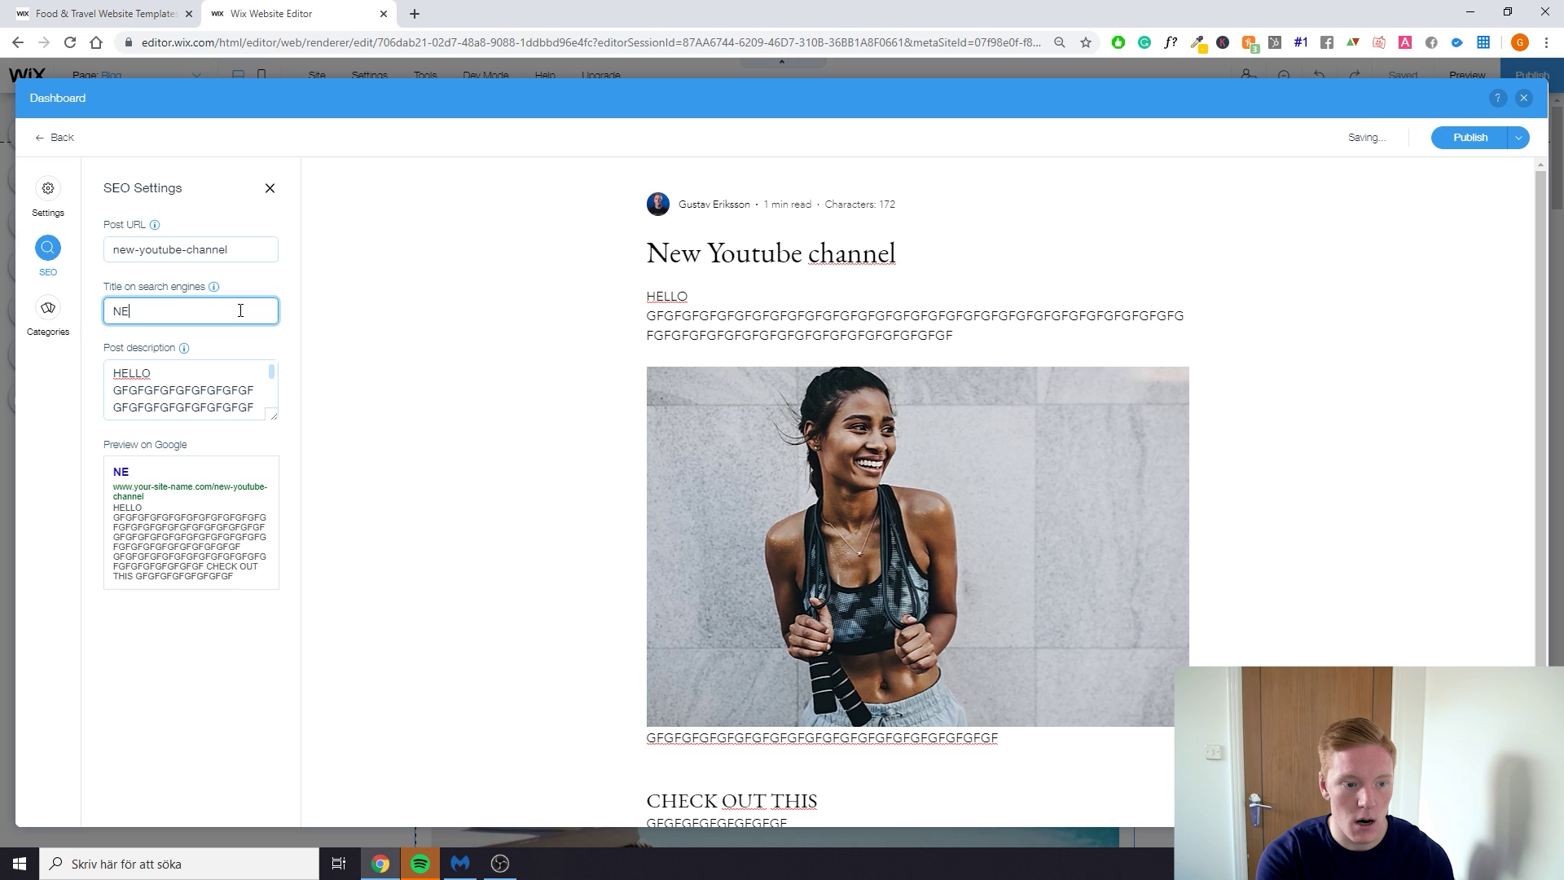
key(BackSpace)
key(BackSpace)
text(MY NEW B)
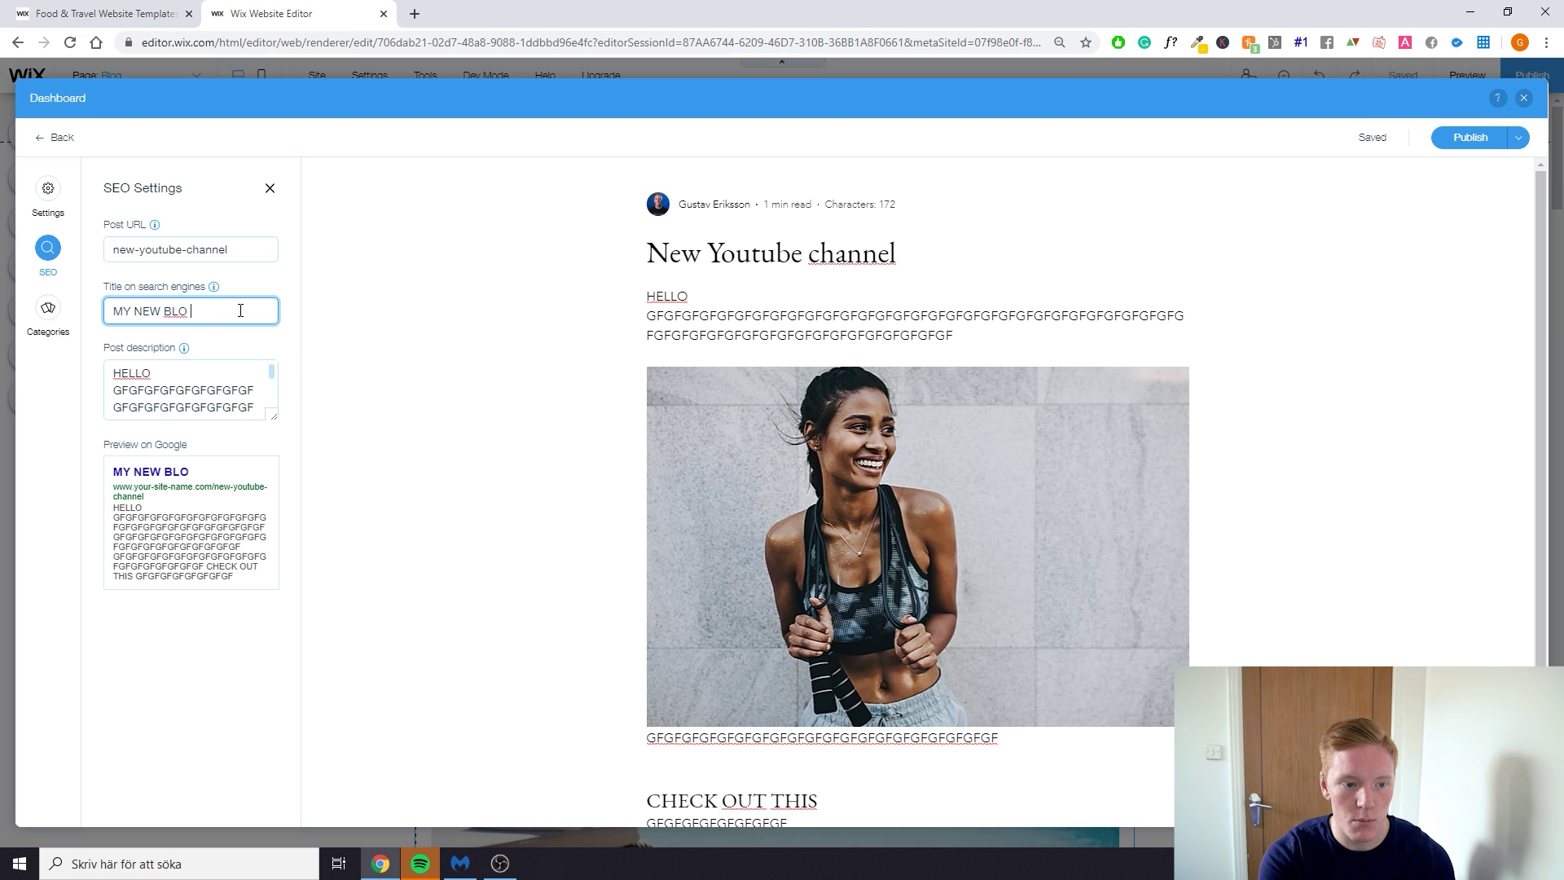
text(LOG POST)
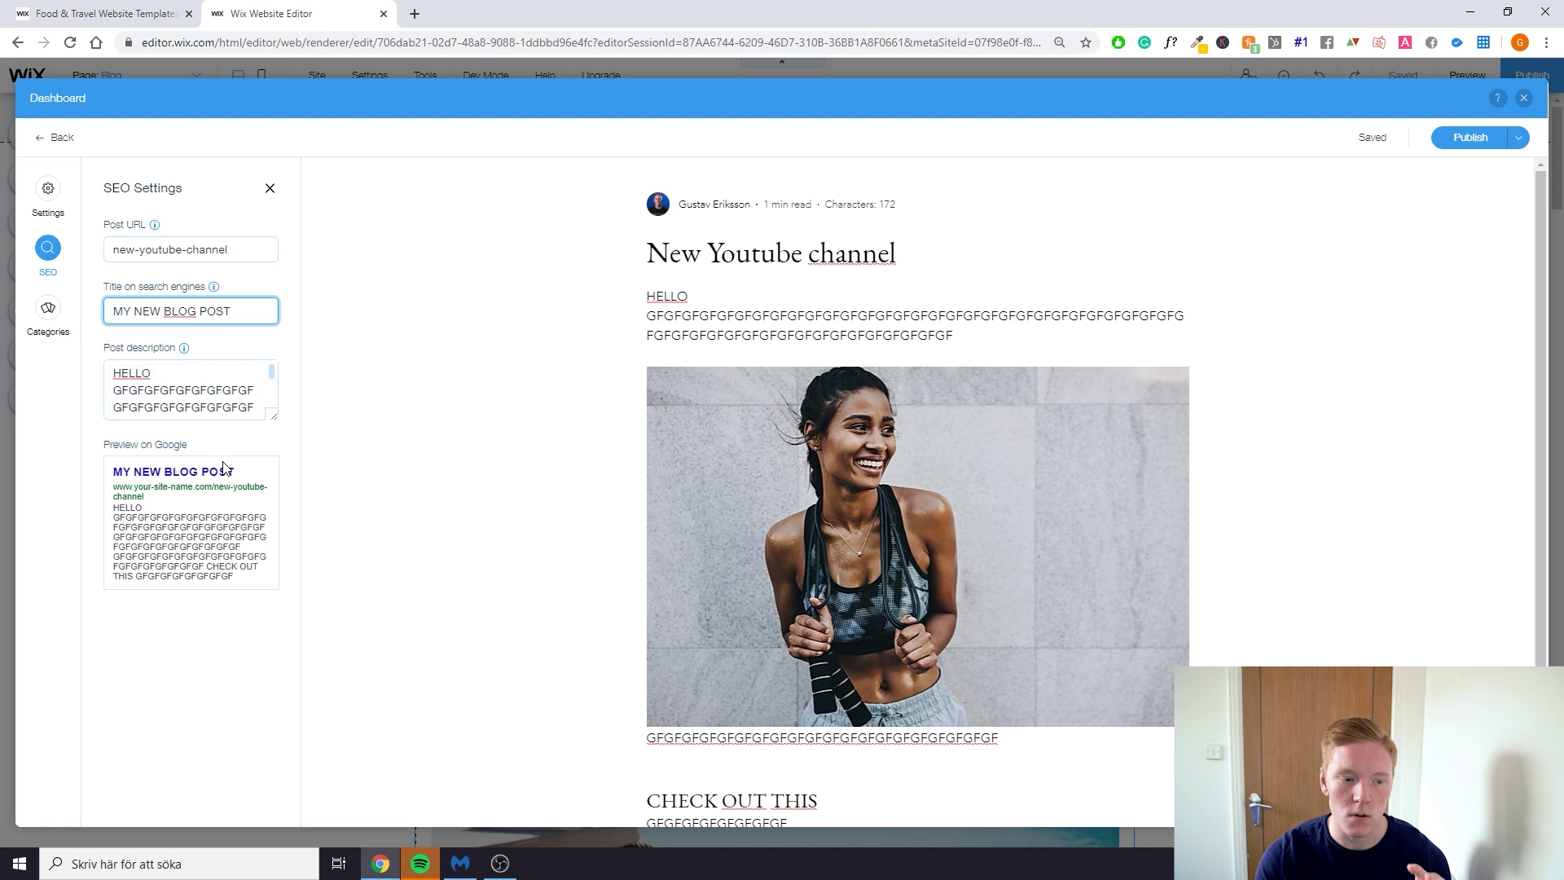
Replace the post's SEO description with "hello please read my blog"
click(201, 392)
key(ctrl+a)
key(BackSpace)
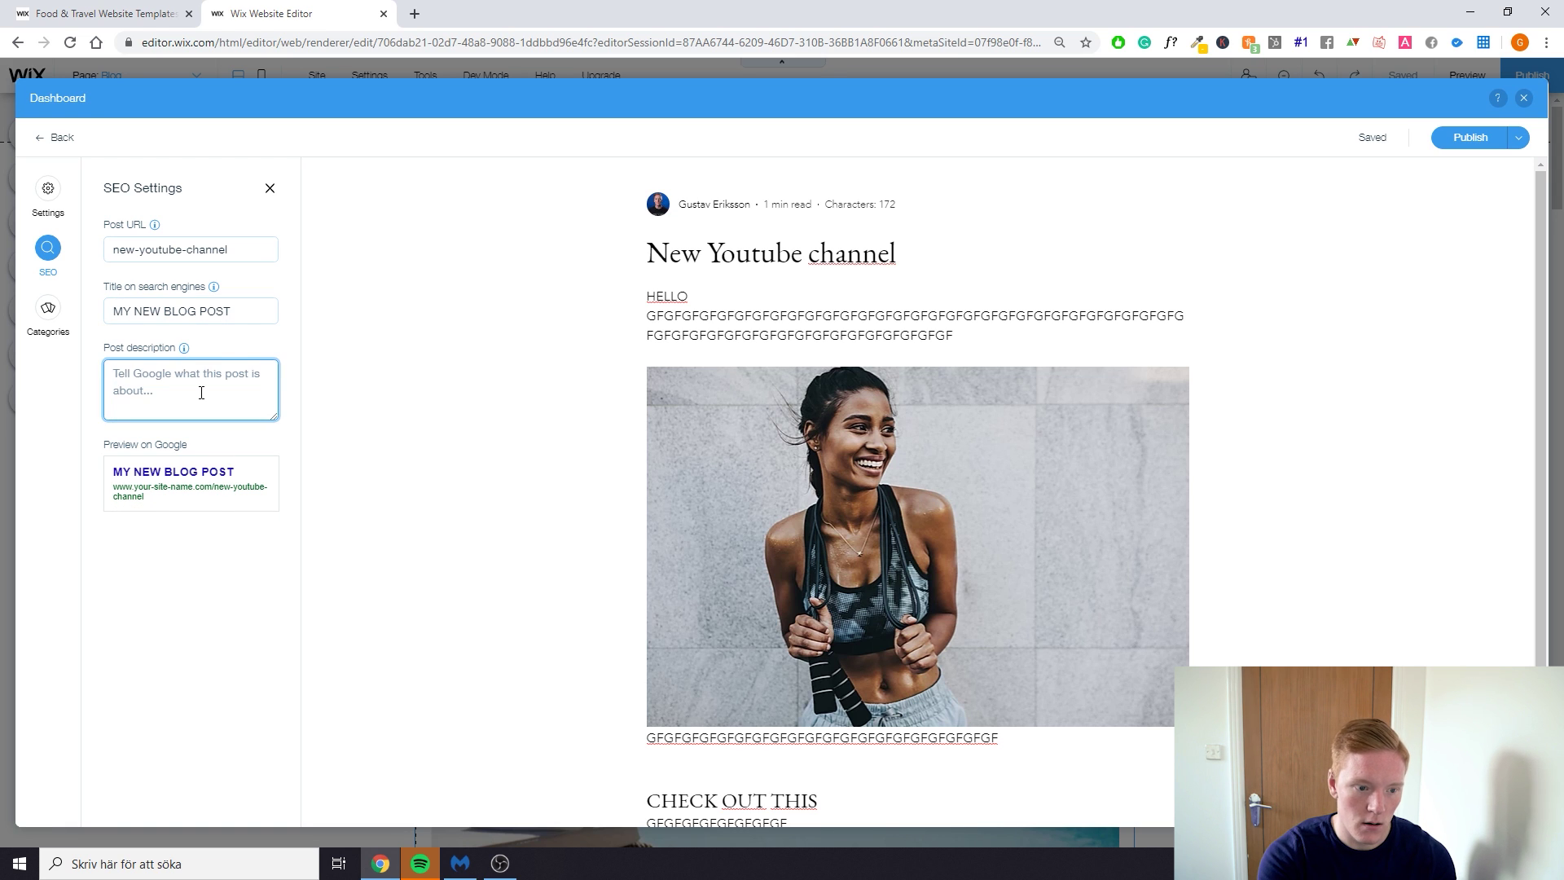
text(hello please read my blogh)
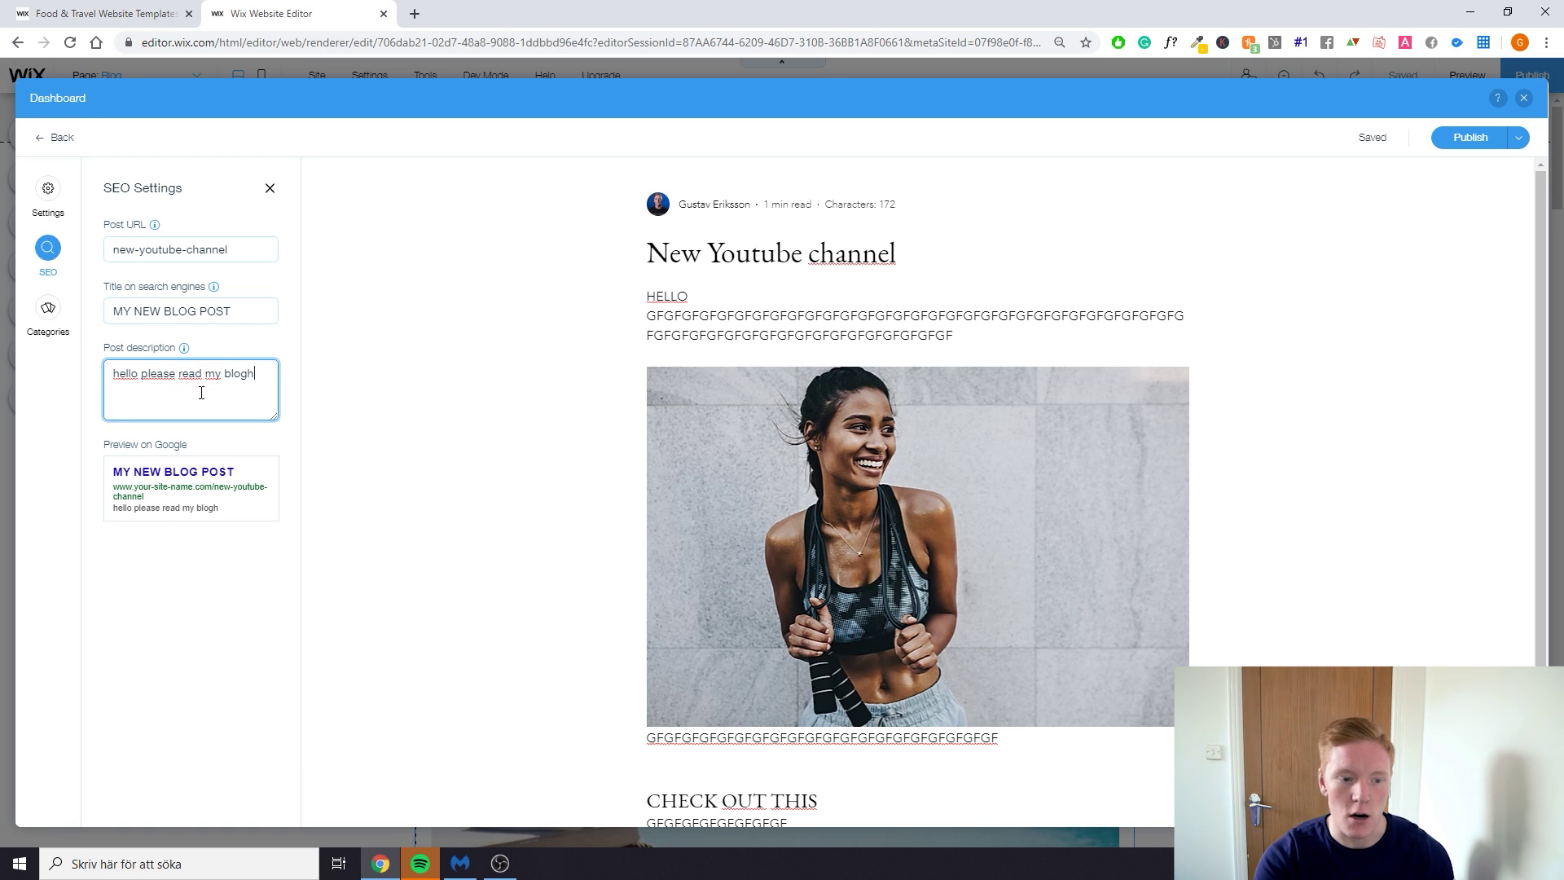
key(BackSpace)
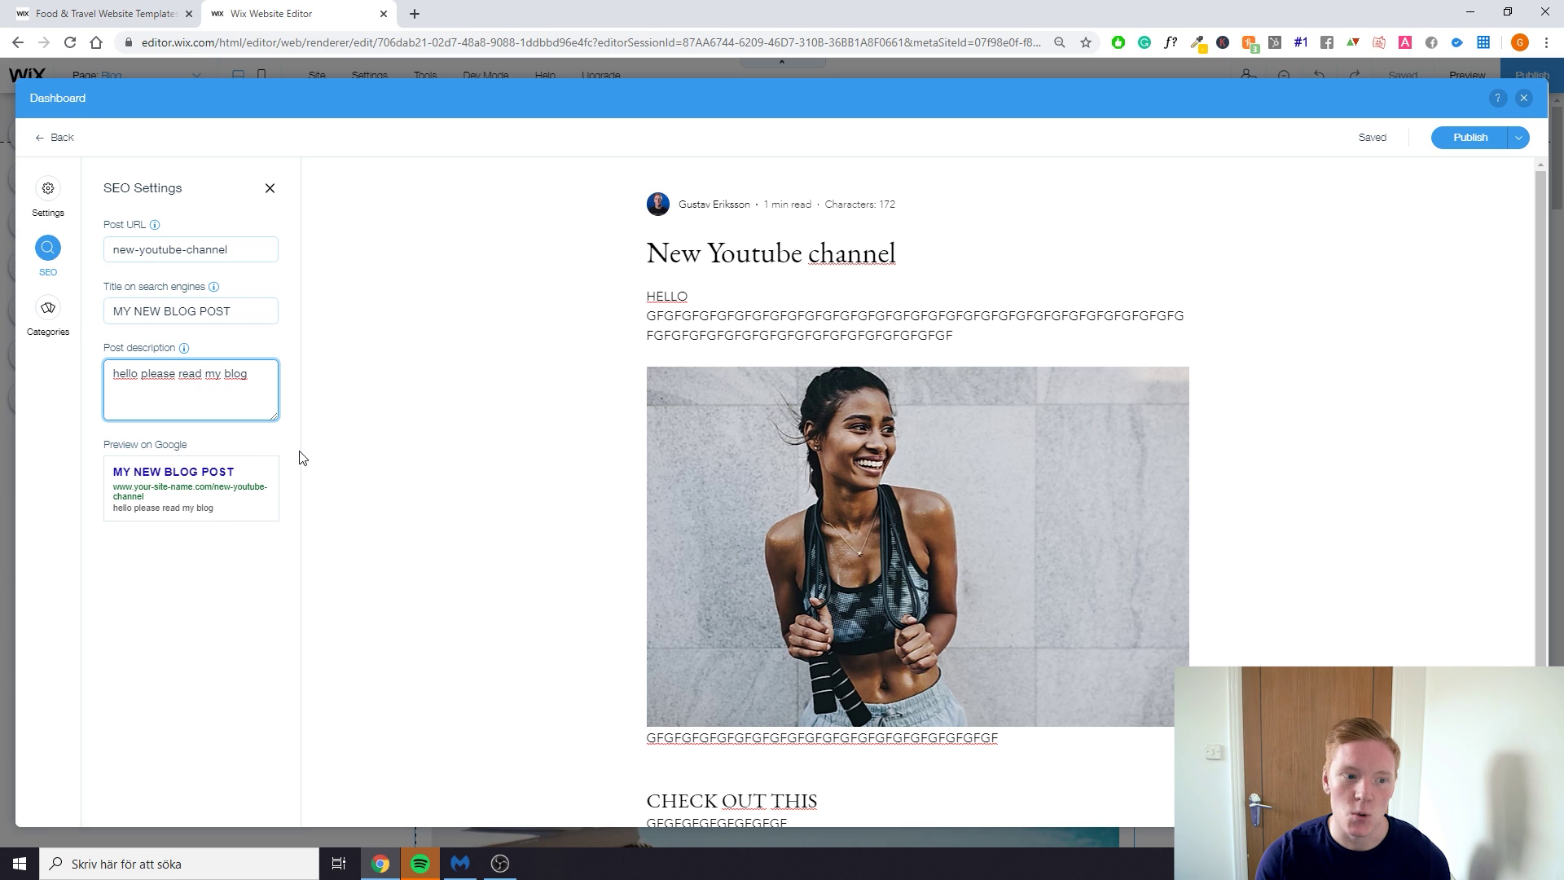
View the post's category options, publish the post without assigning a category, and dismiss the domain setup pop-up
click(48, 314)
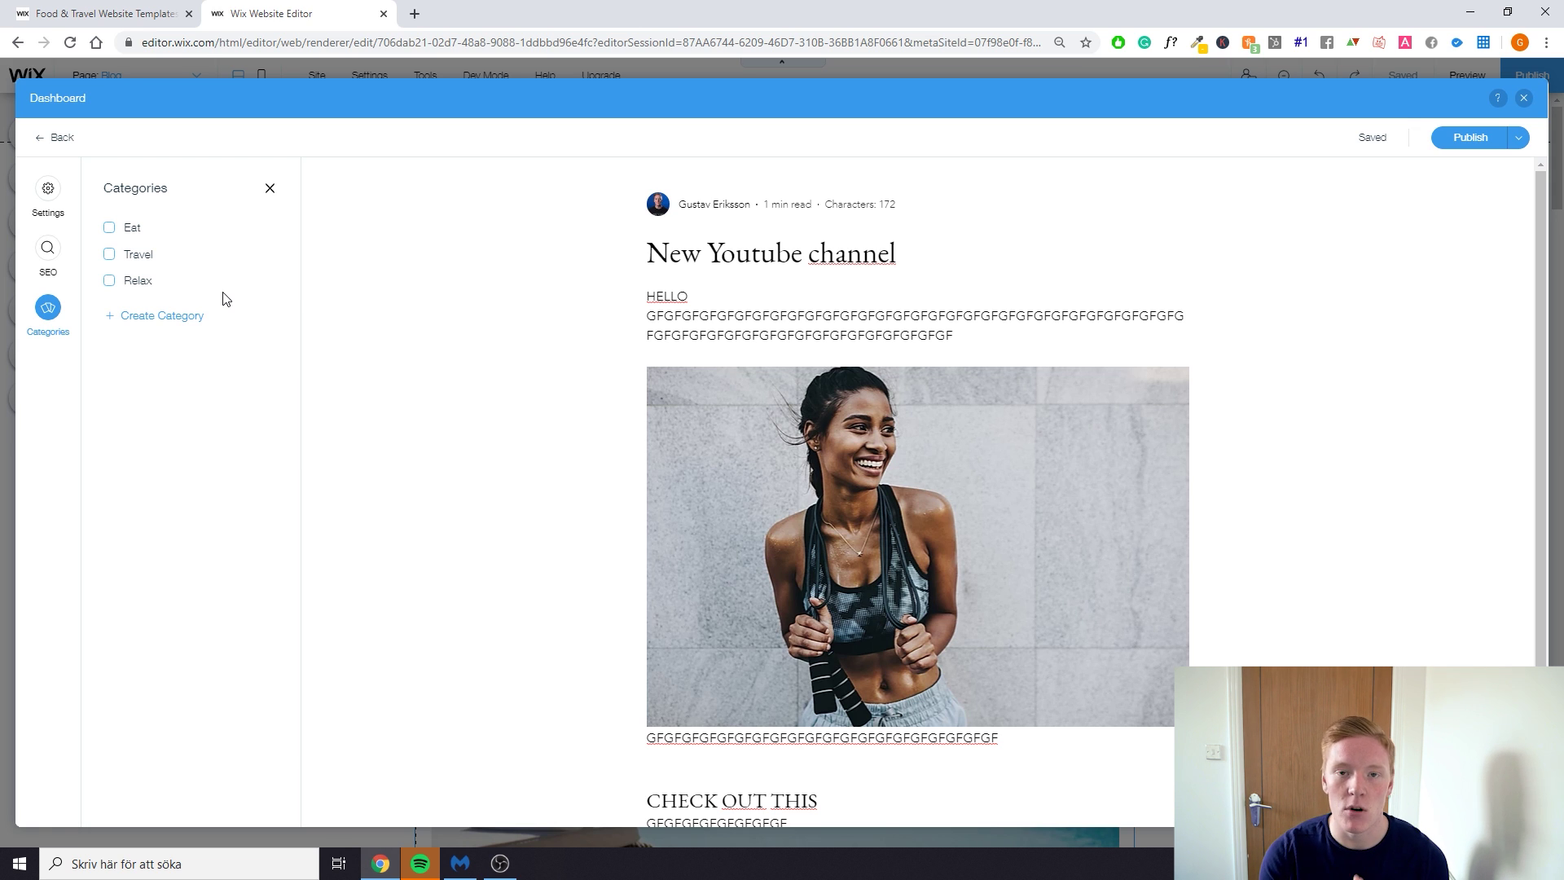
click(1458, 140)
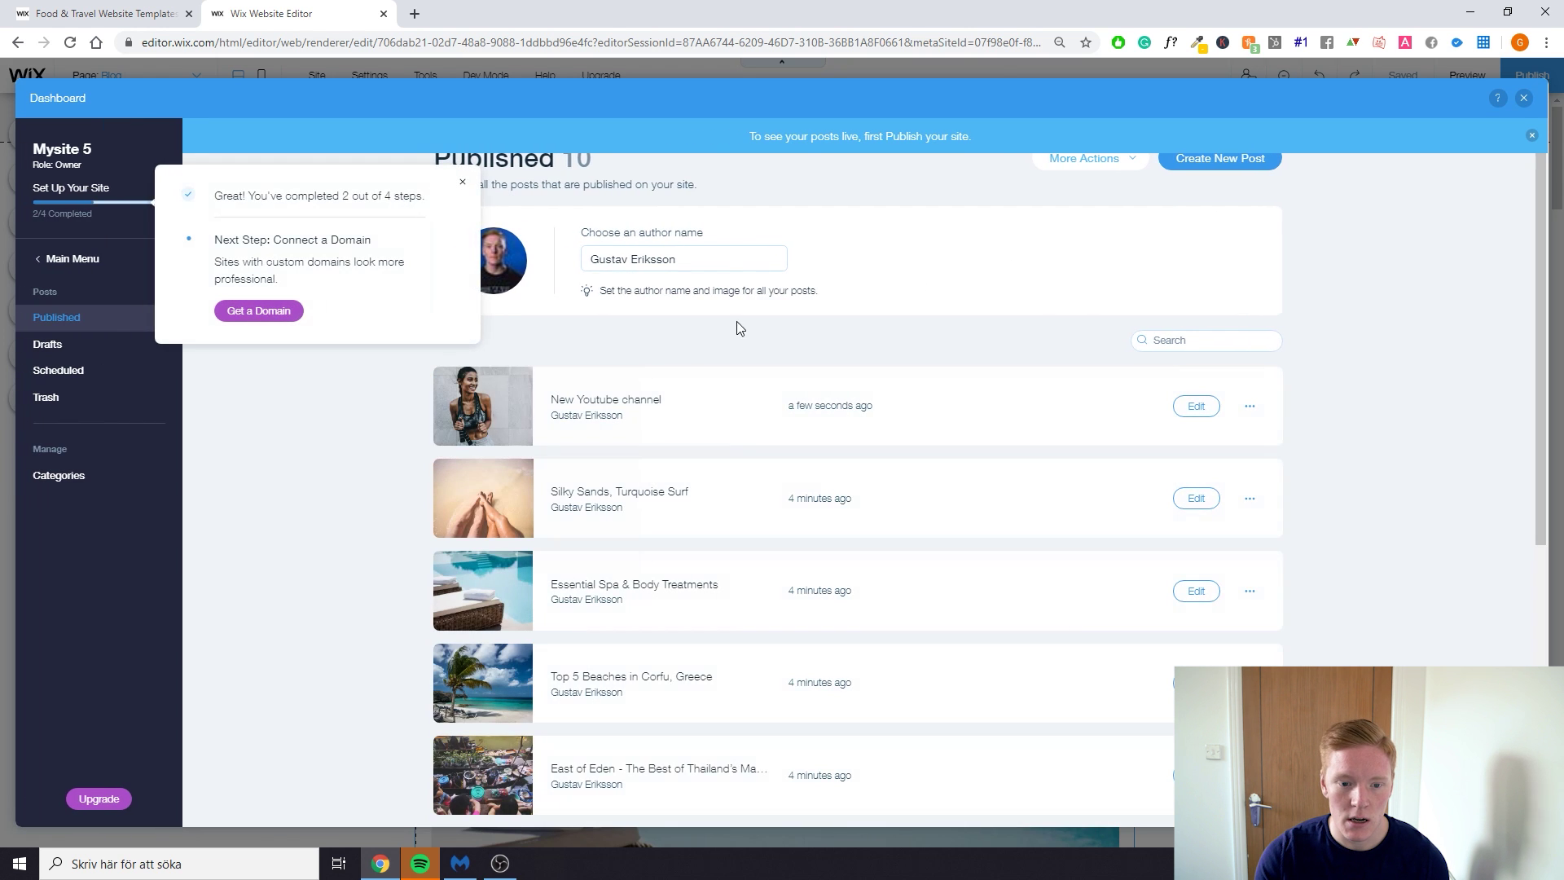
click(469, 186)
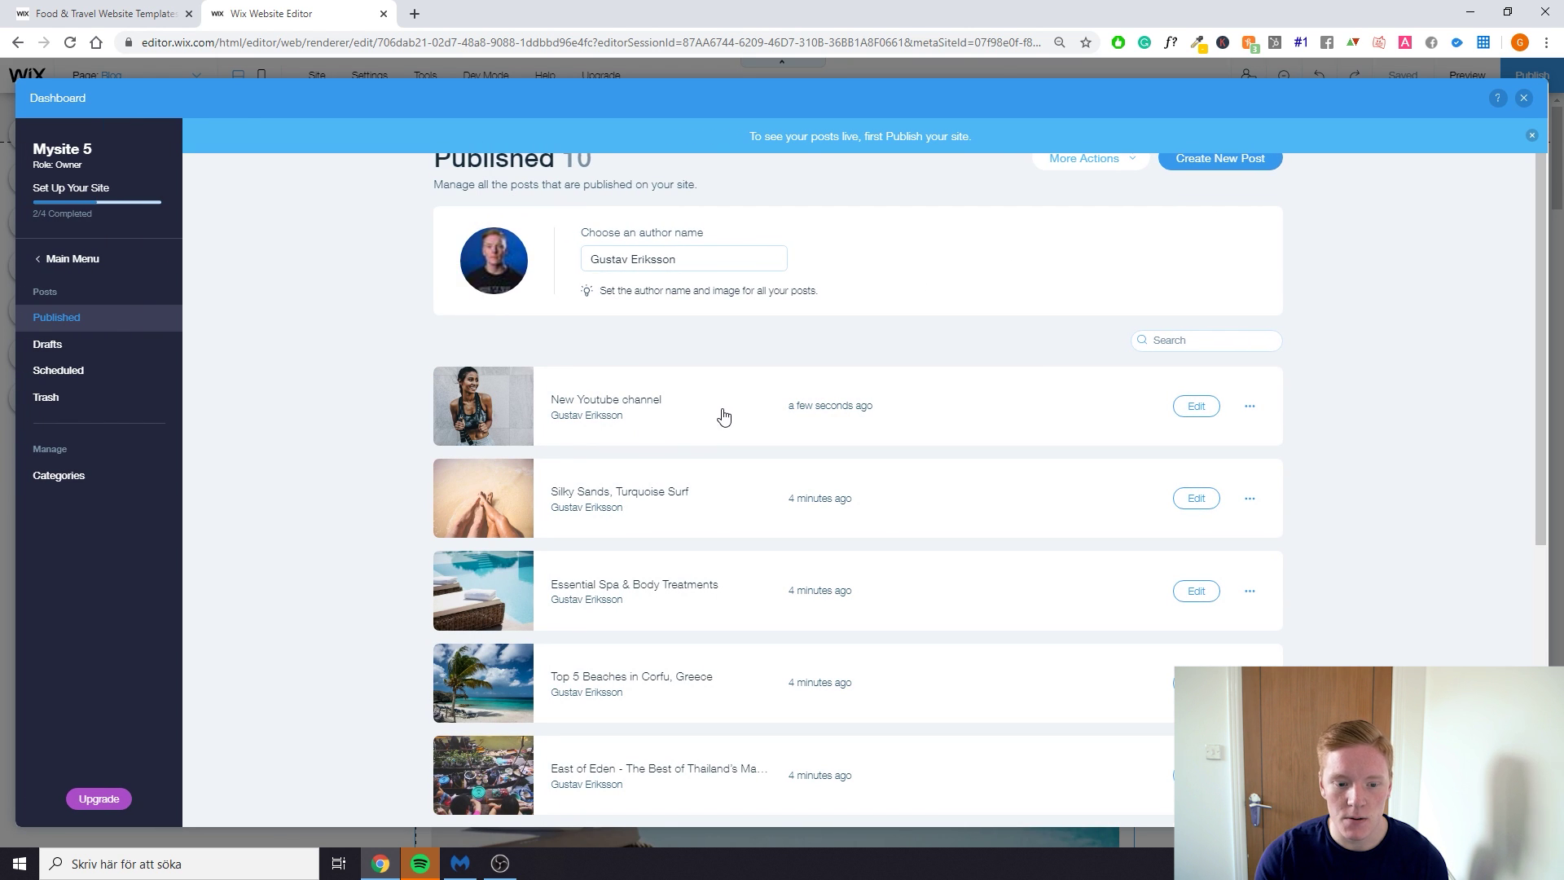
Look through the list of published posts and open the further actions for "Silky Sands, Turquoise Surf"
scroll(723, 415, down, 2)
scroll(730, 391, up, 2)
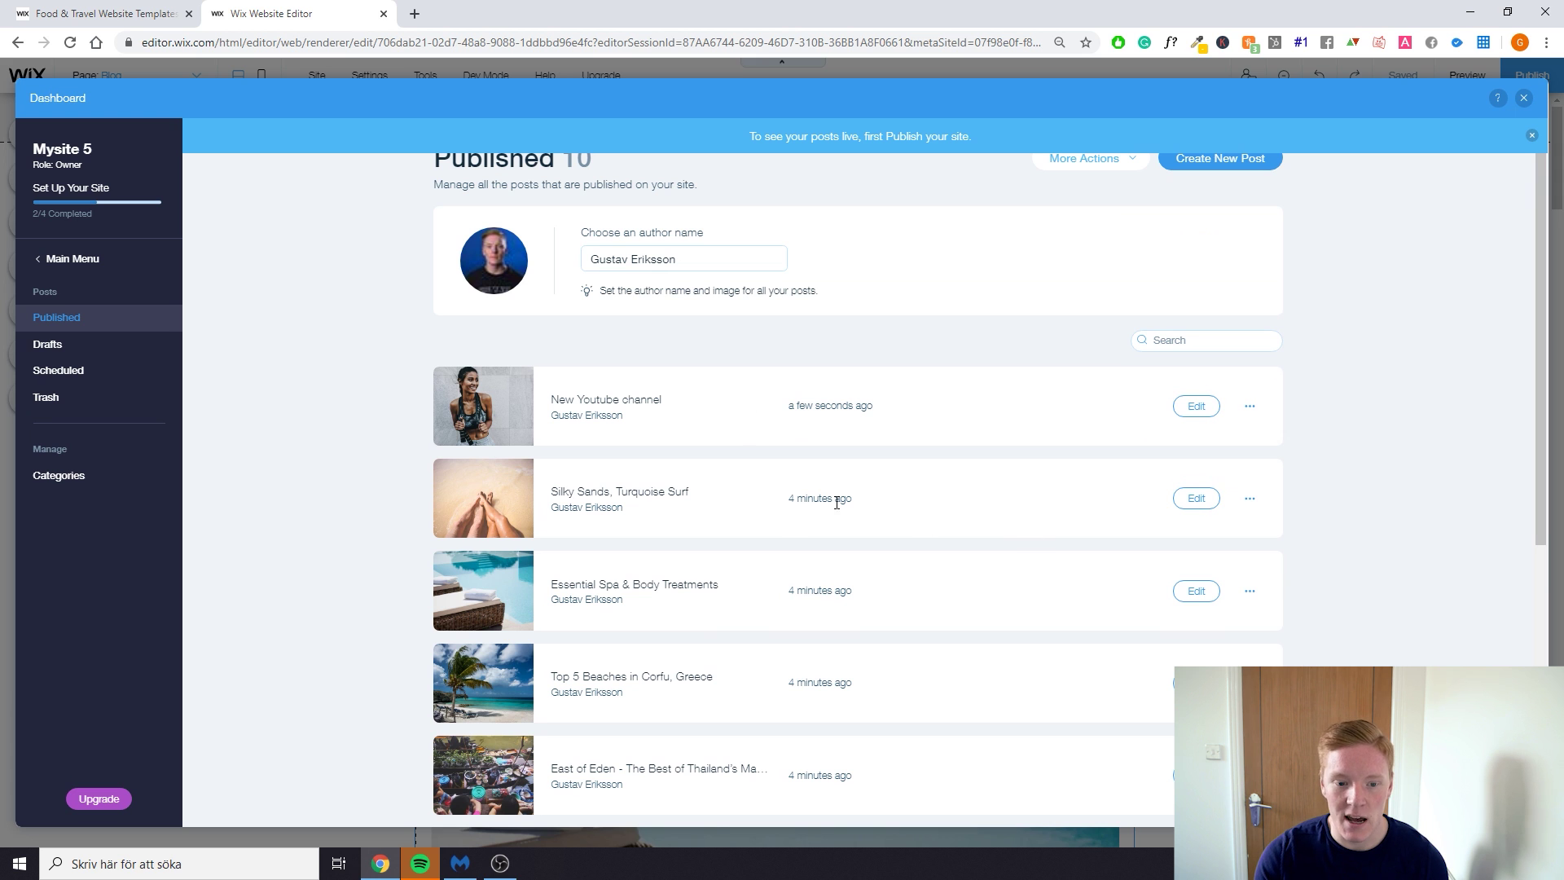
scroll(837, 502, down, 6)
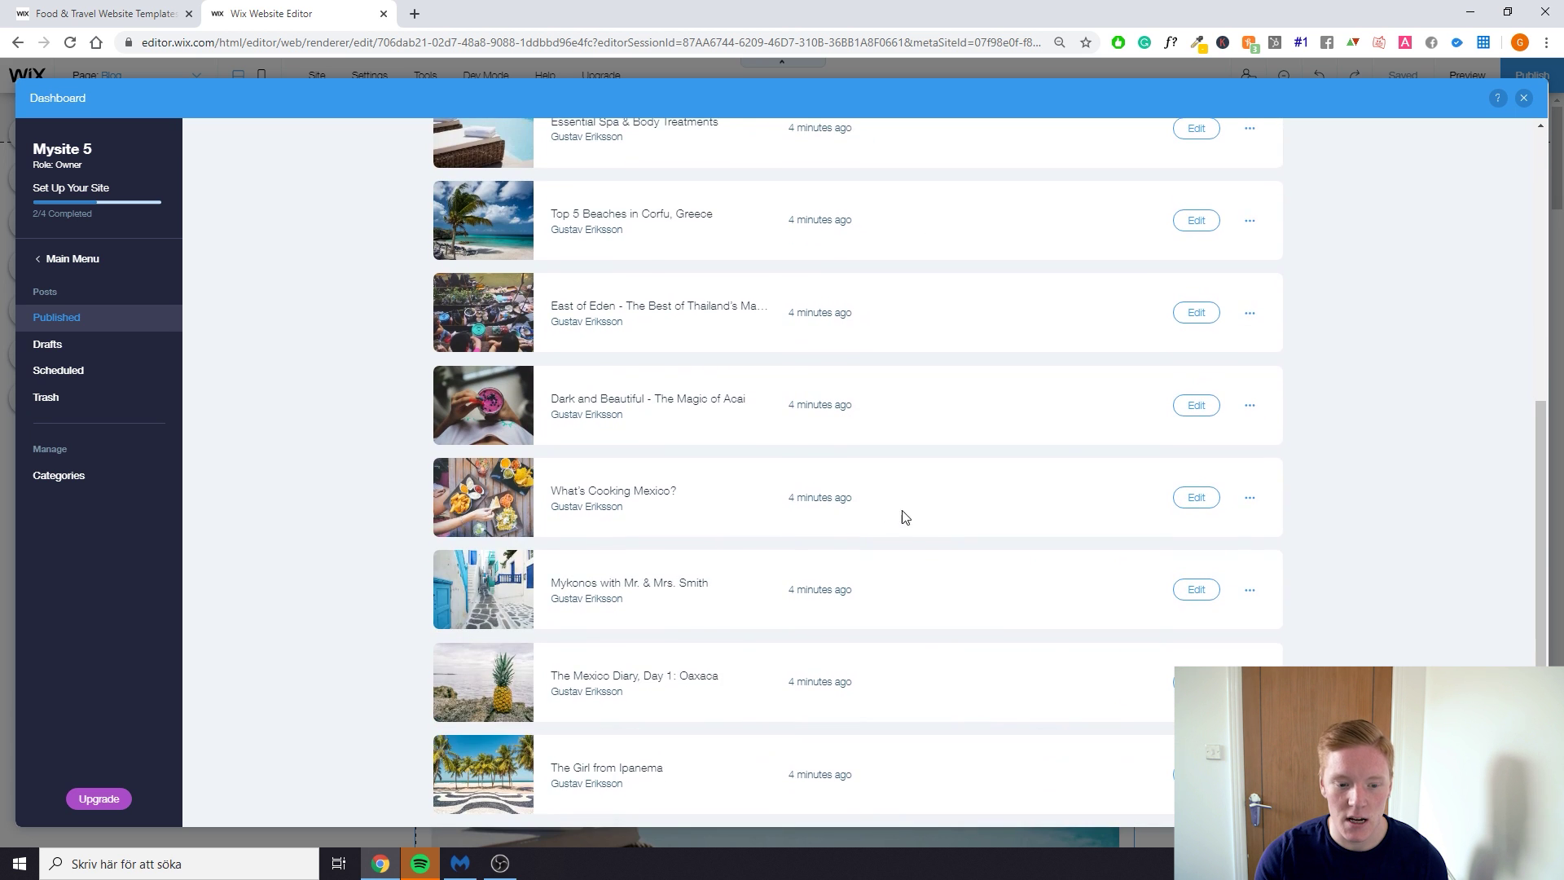
scroll(904, 518, up, 6)
click(1250, 497)
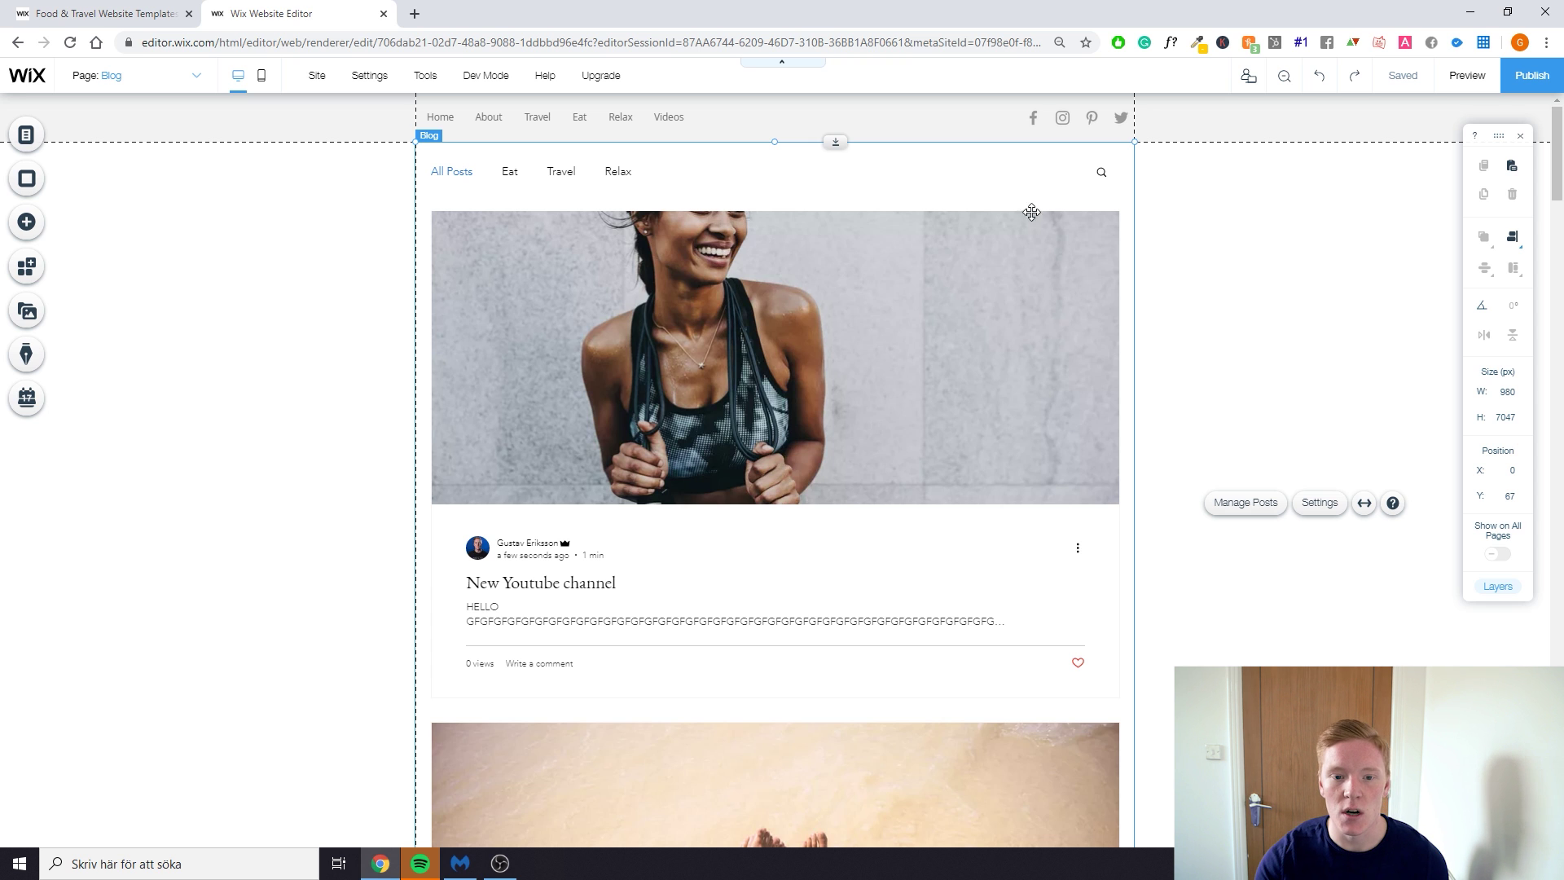
Preview the site and look through the Blog page with the new post "New Youtube channel"
click(1467, 76)
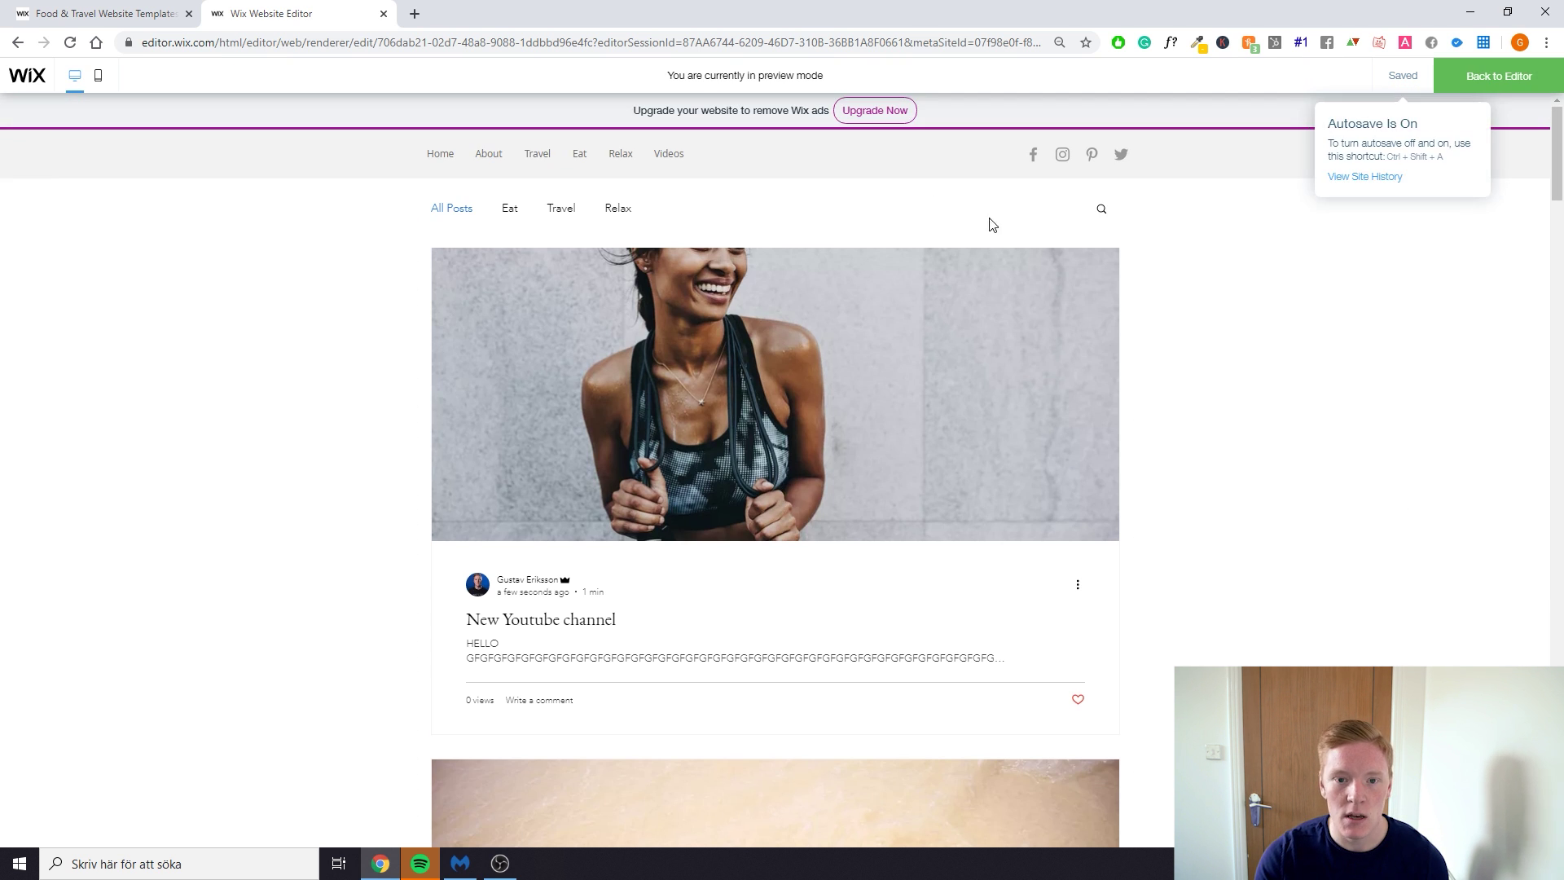
scroll(937, 284, down, 2)
scroll(937, 284, down, 10)
scroll(921, 315, up, 10)
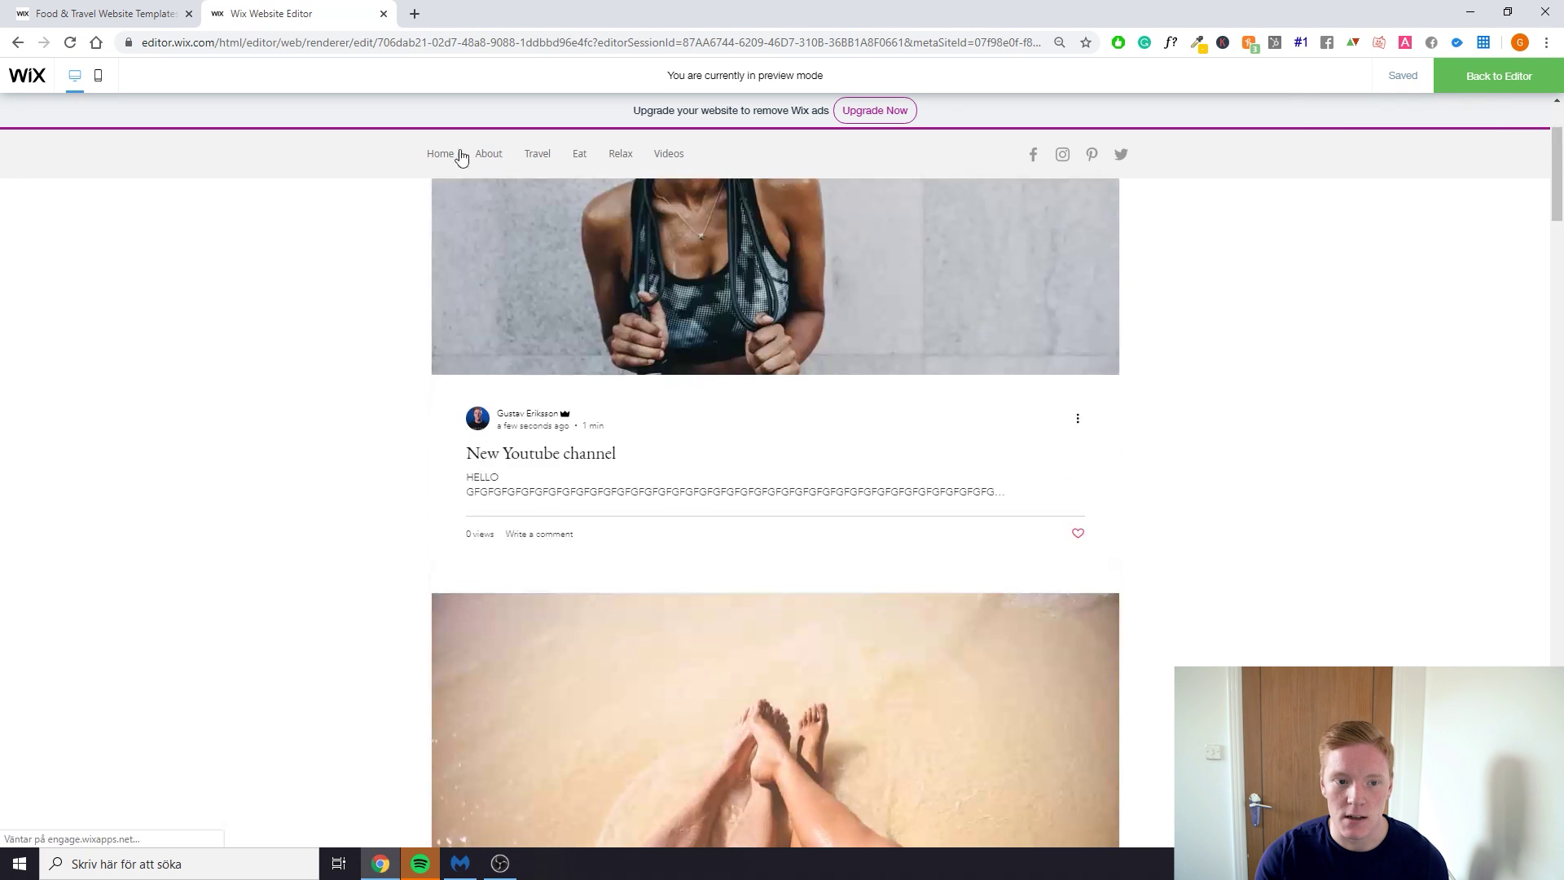
Open the Home page in the preview and examine its banner, category tiles and blog feed
click(438, 156)
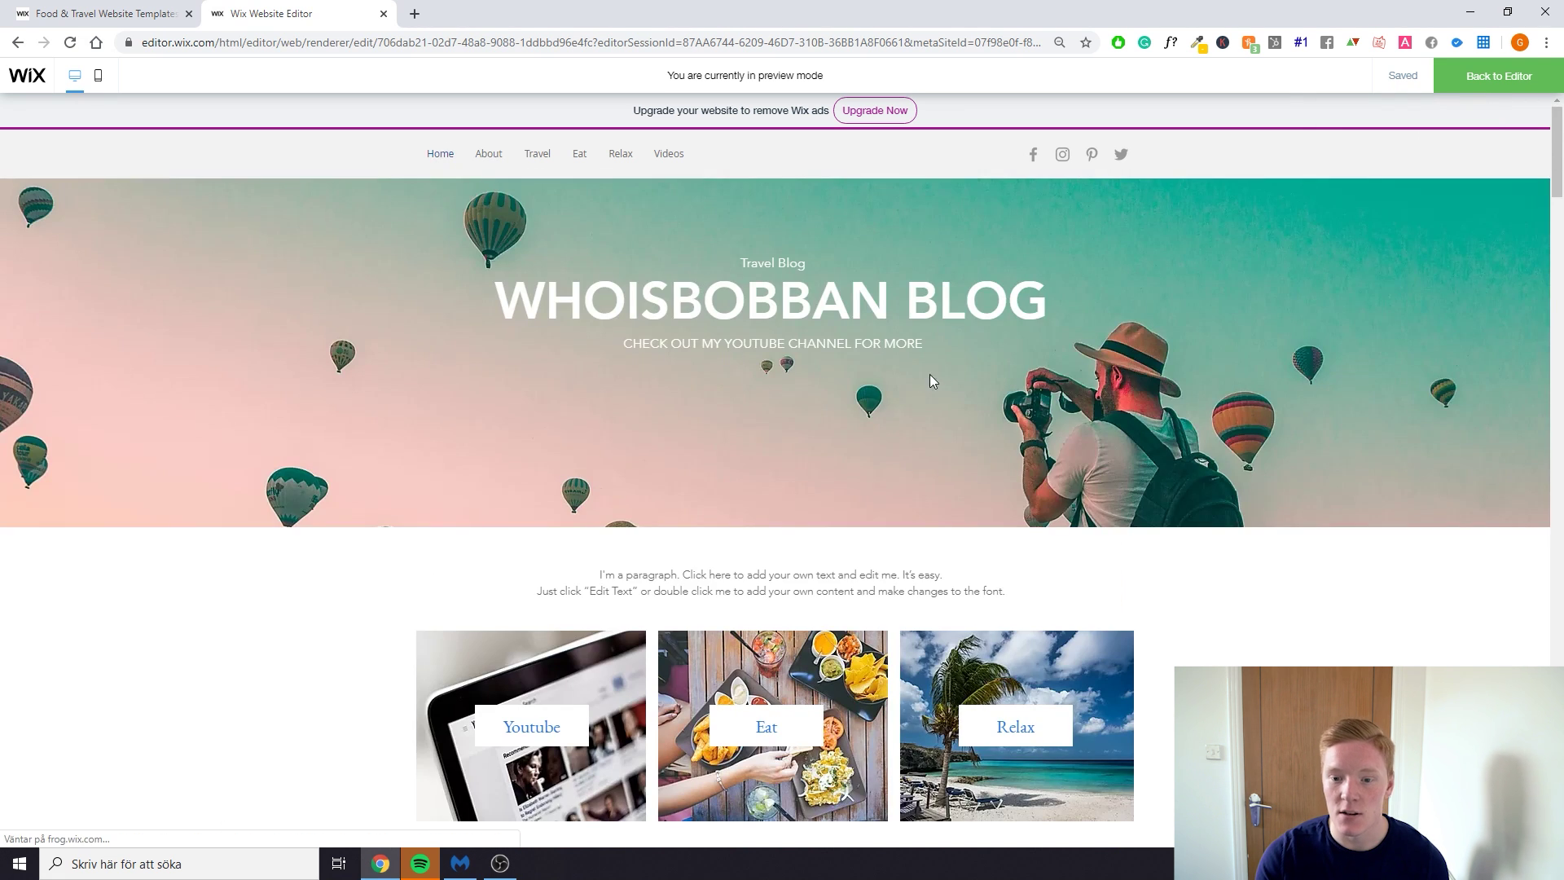
scroll(930, 373, down, 2)
scroll(929, 383, down, 3)
scroll(807, 376, down, 8)
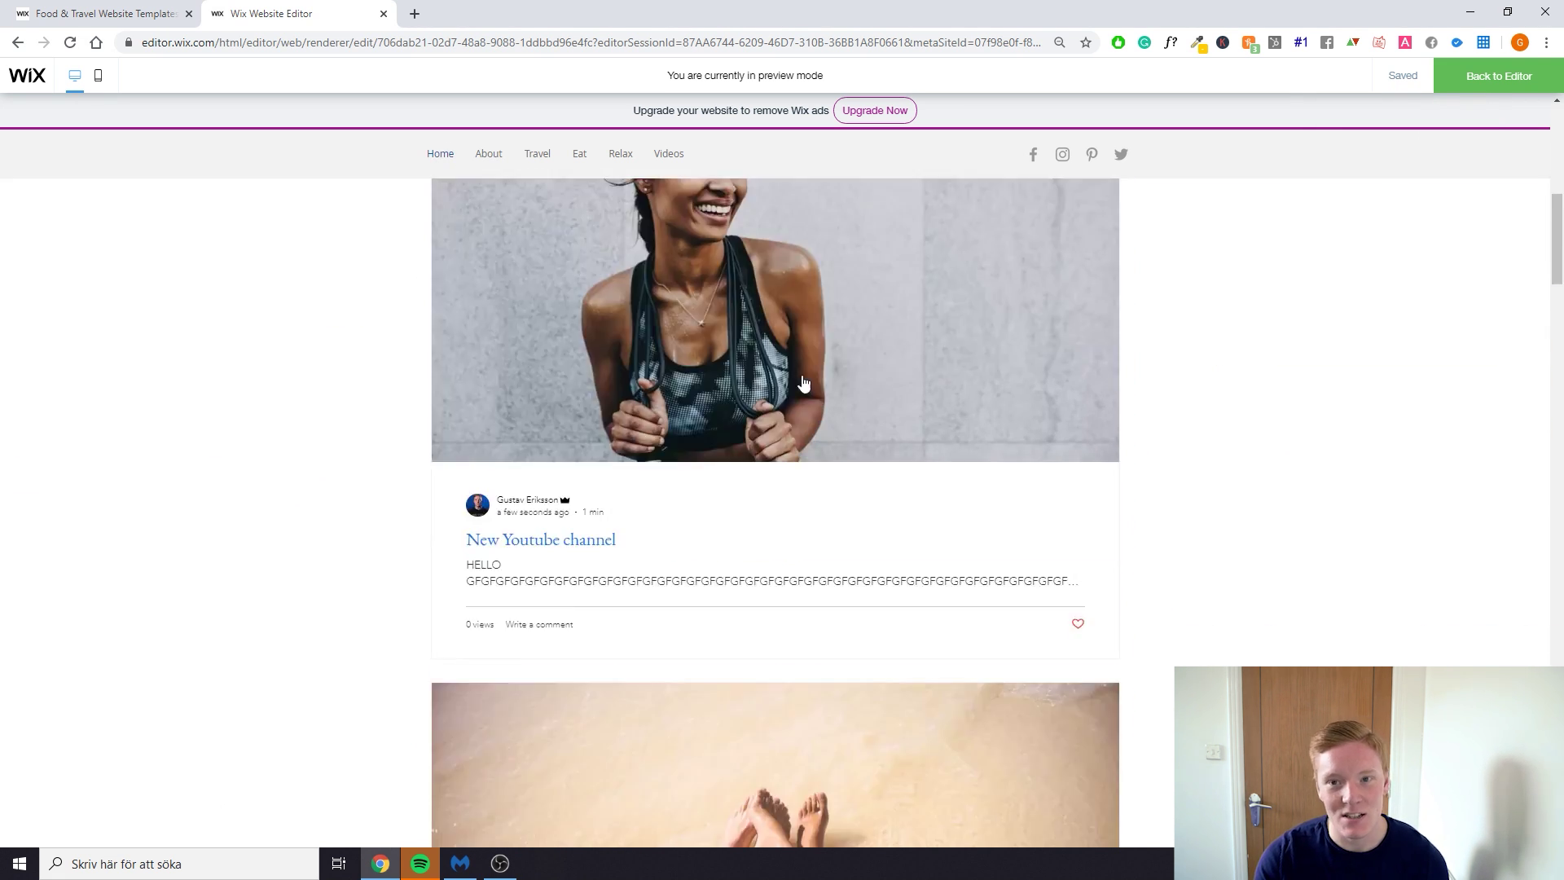
scroll(926, 360, up, 10)
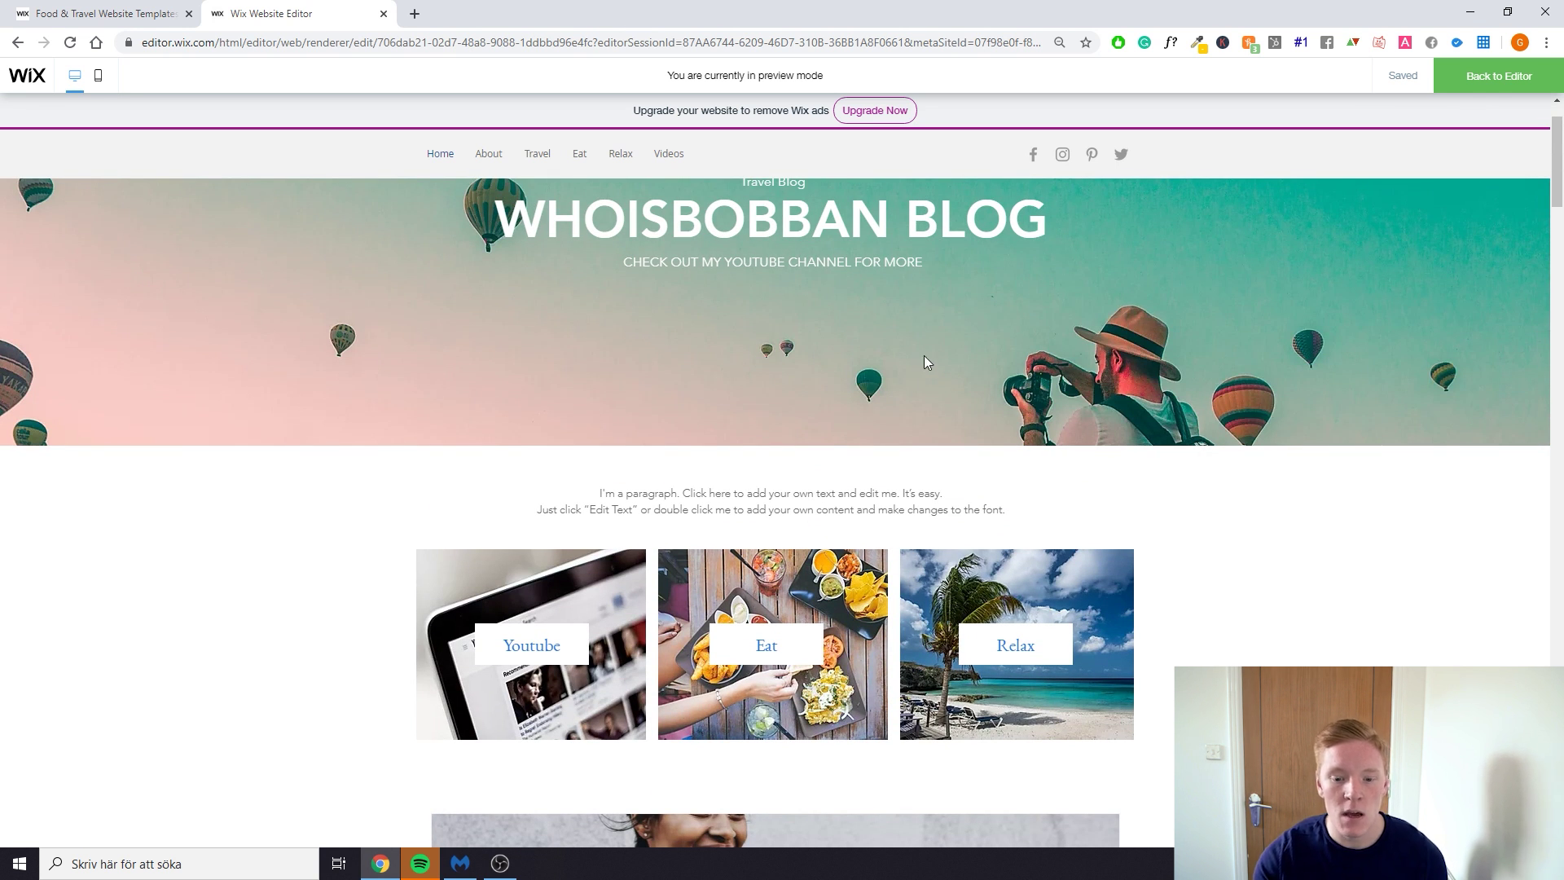
scroll(928, 367, down, 12)
scroll(956, 407, up, 6)
scroll(955, 385, up, 7)
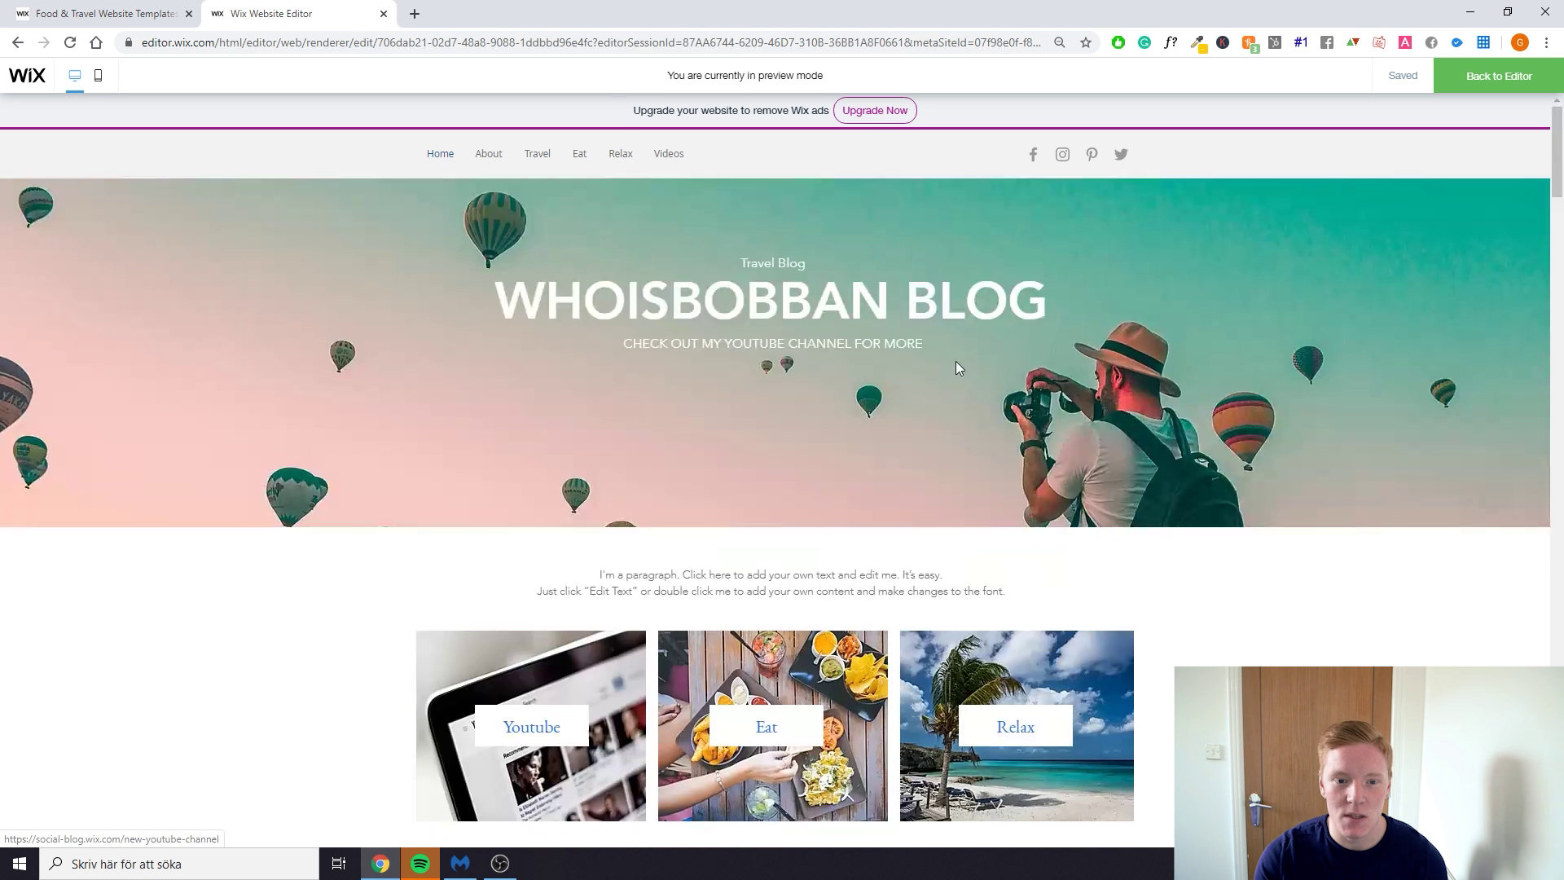
Return from the preview to the editor, publish the site, and dismiss the publication confirmation and the mobile site prompt
click(1480, 81)
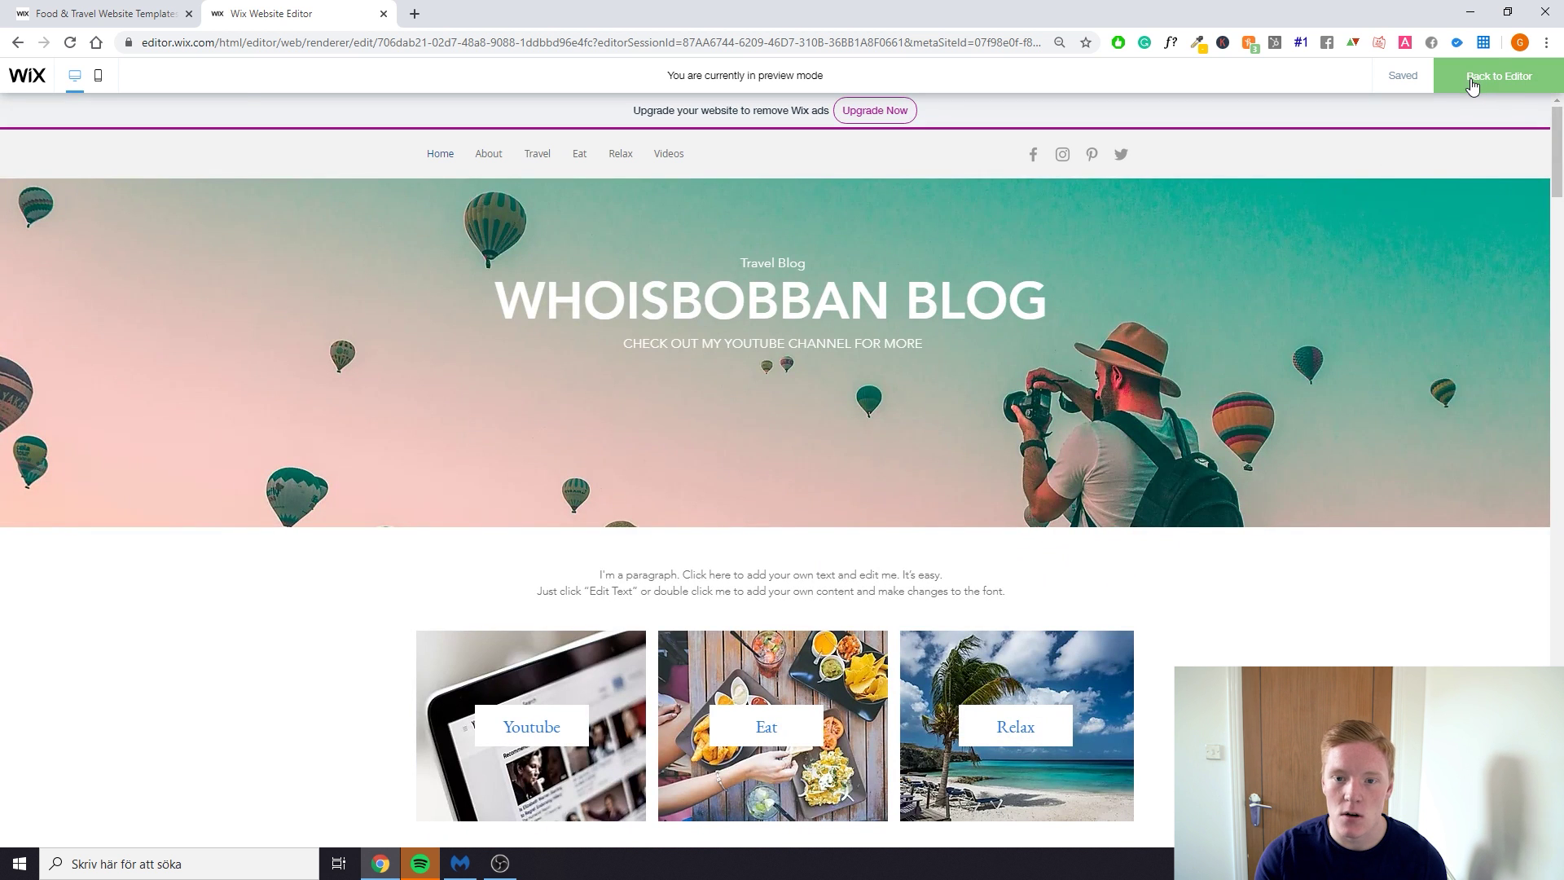
click(1527, 80)
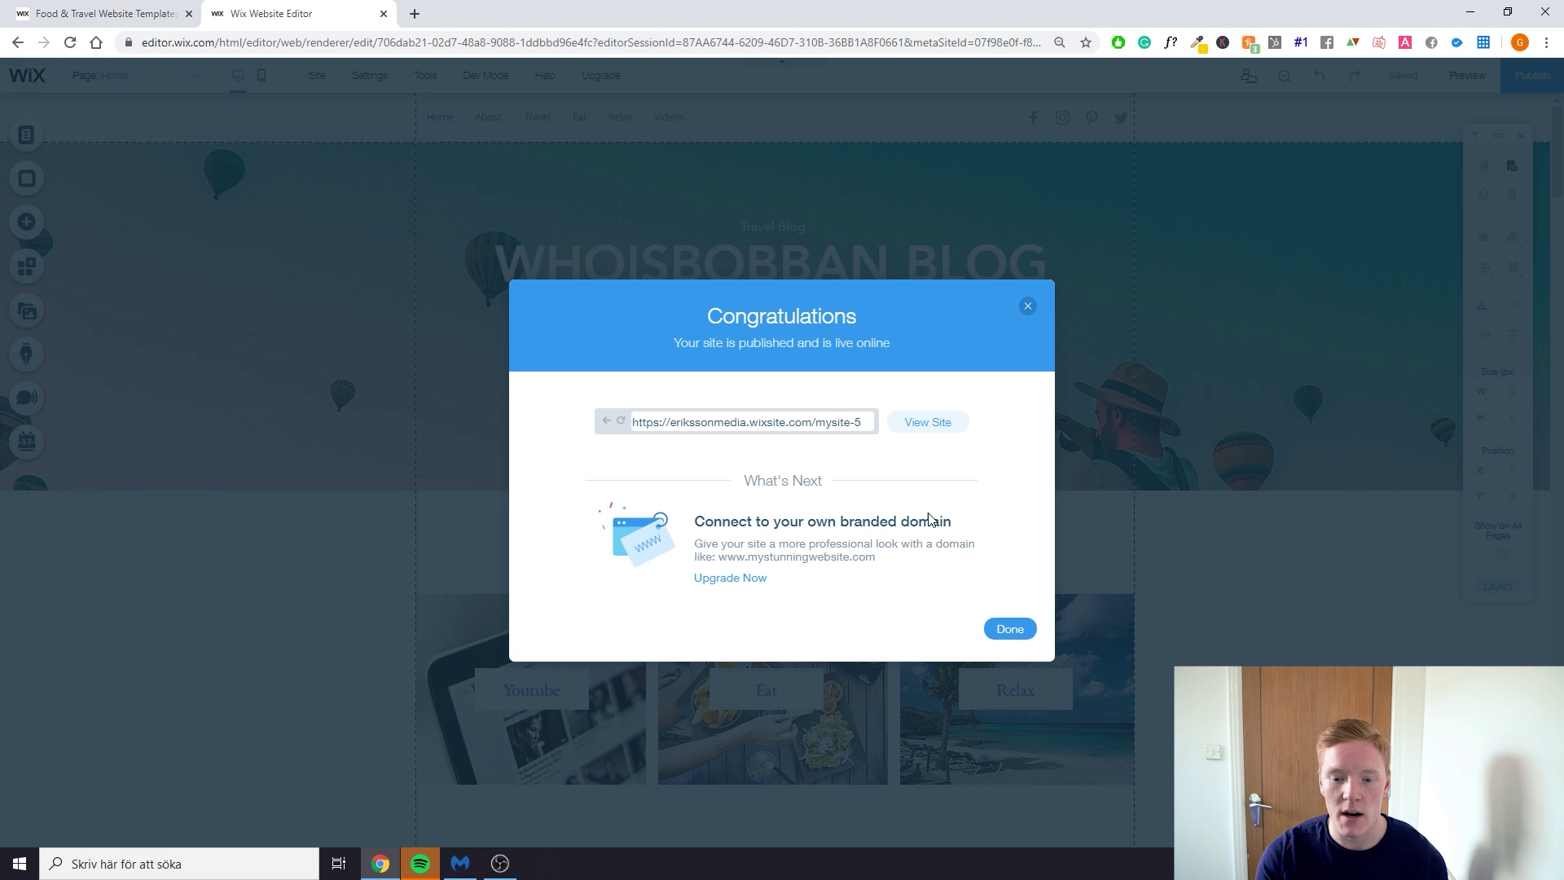
click(1009, 628)
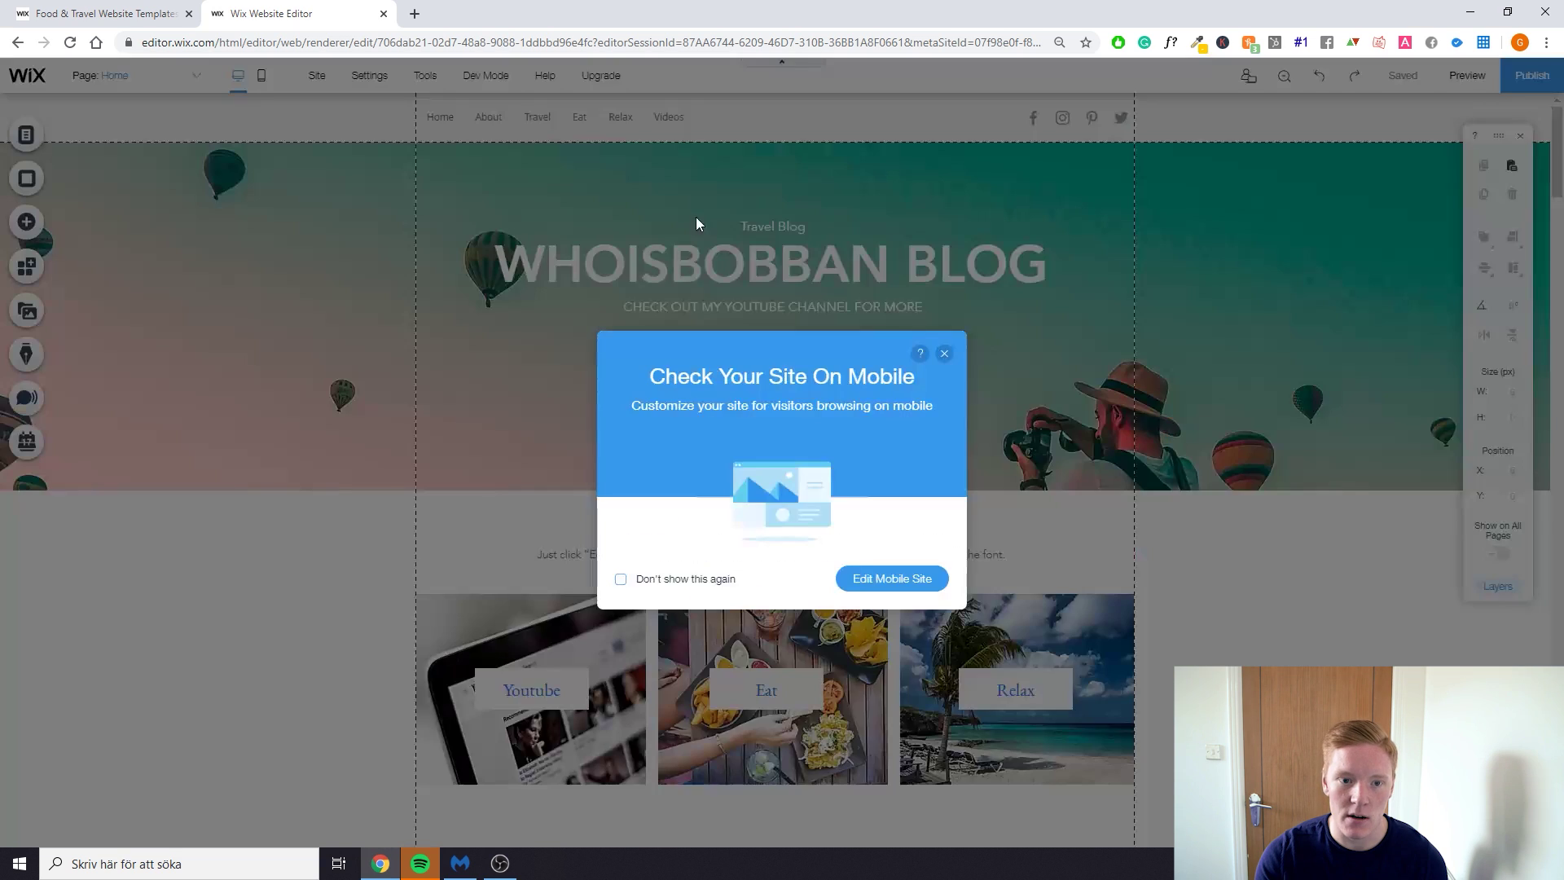
click(945, 355)
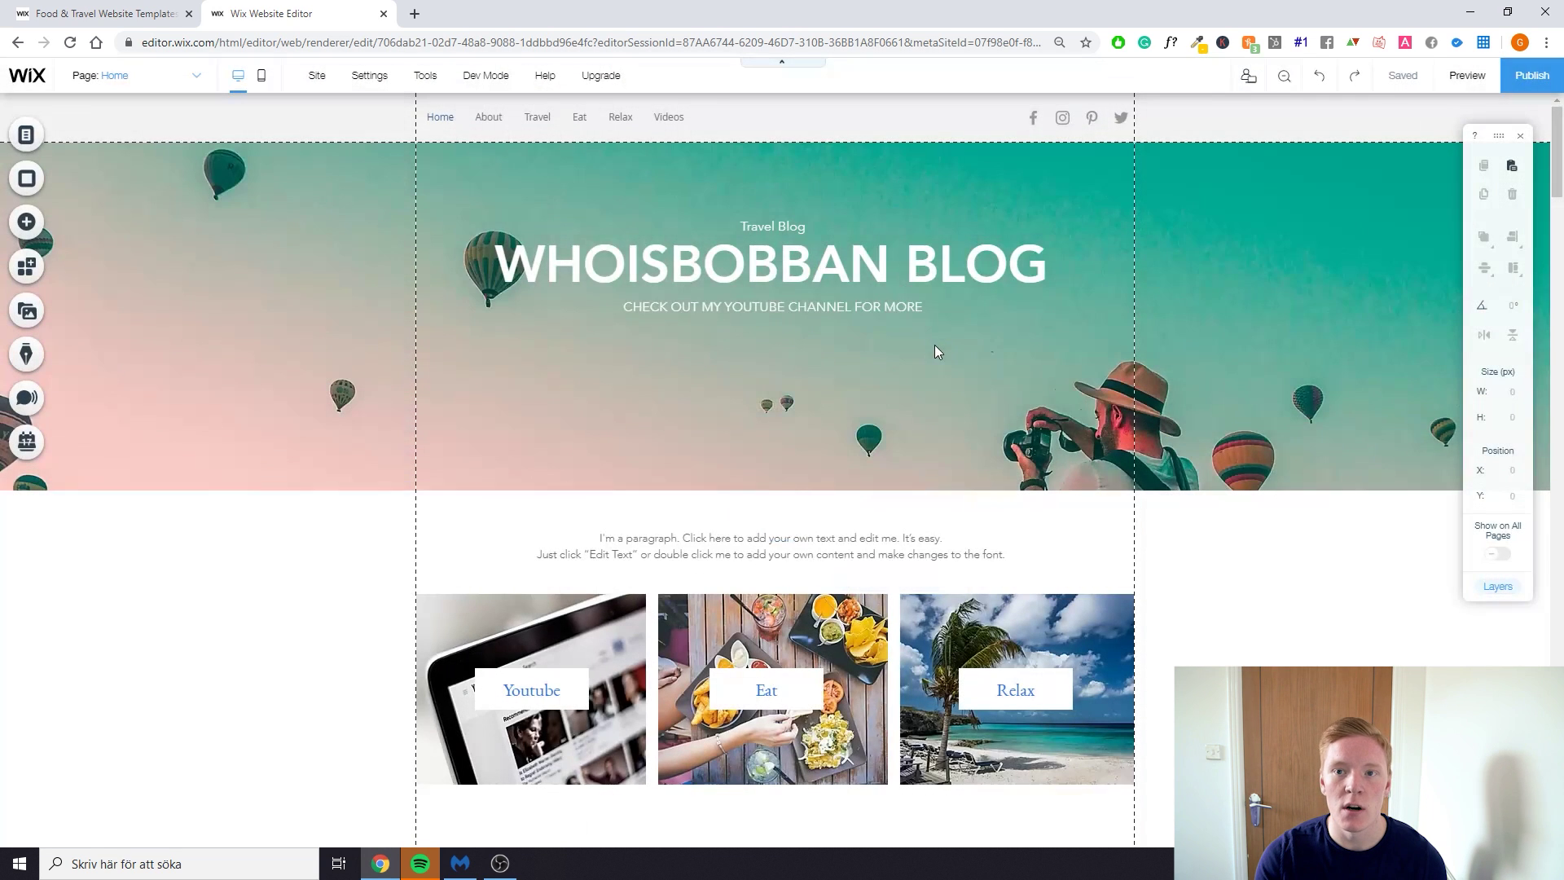
Open the comparison of Wix premium plans and examine the website plans' prices and features, especially the Combo plan's storage and ad removal
mouse_move(619, 85)
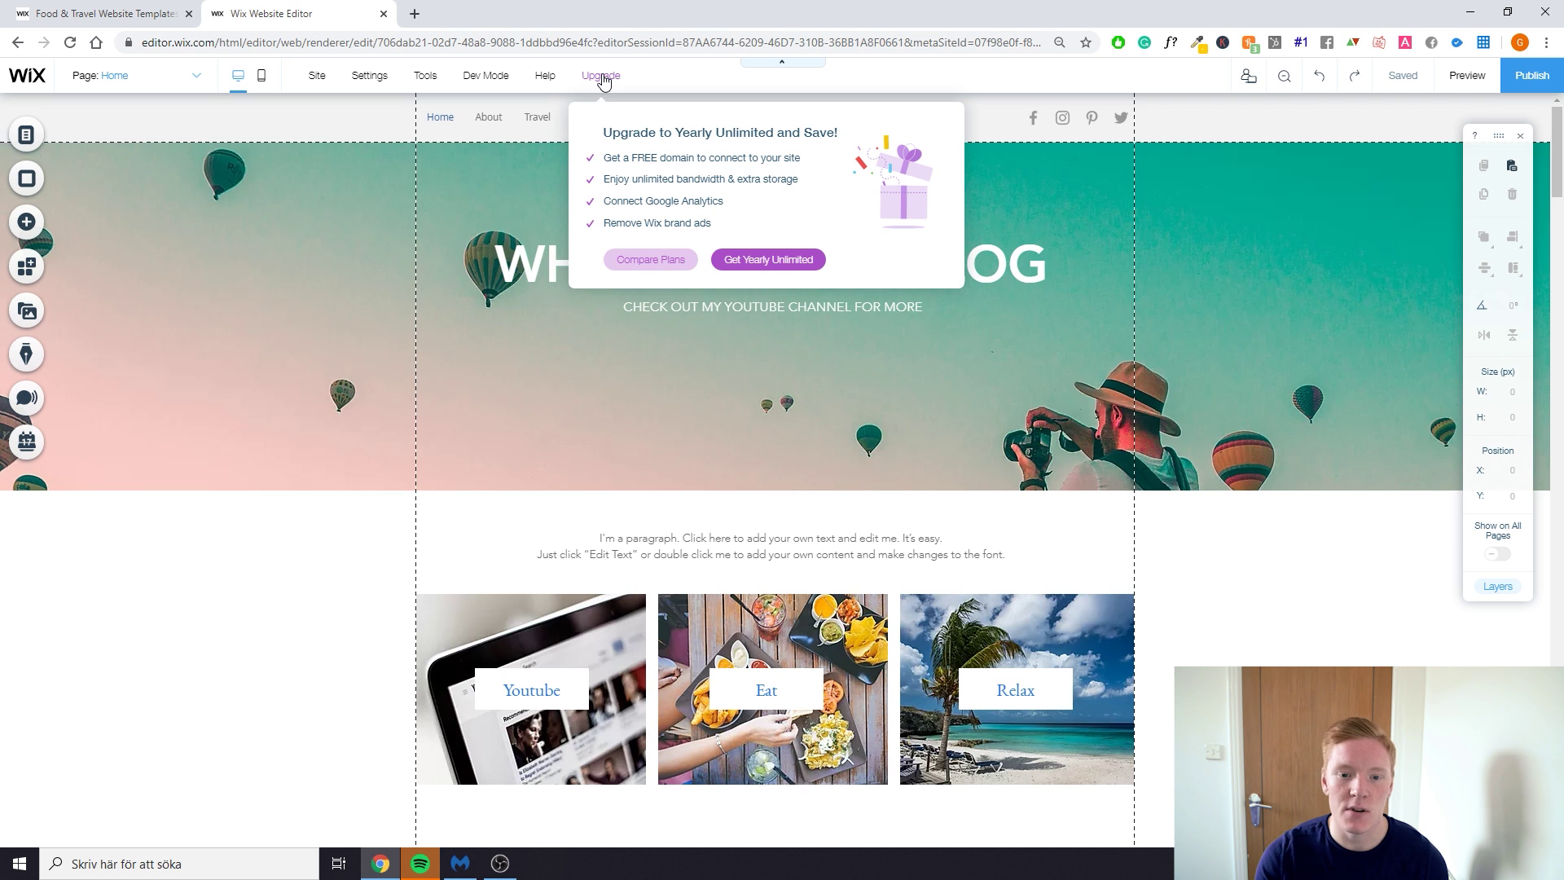
click(656, 261)
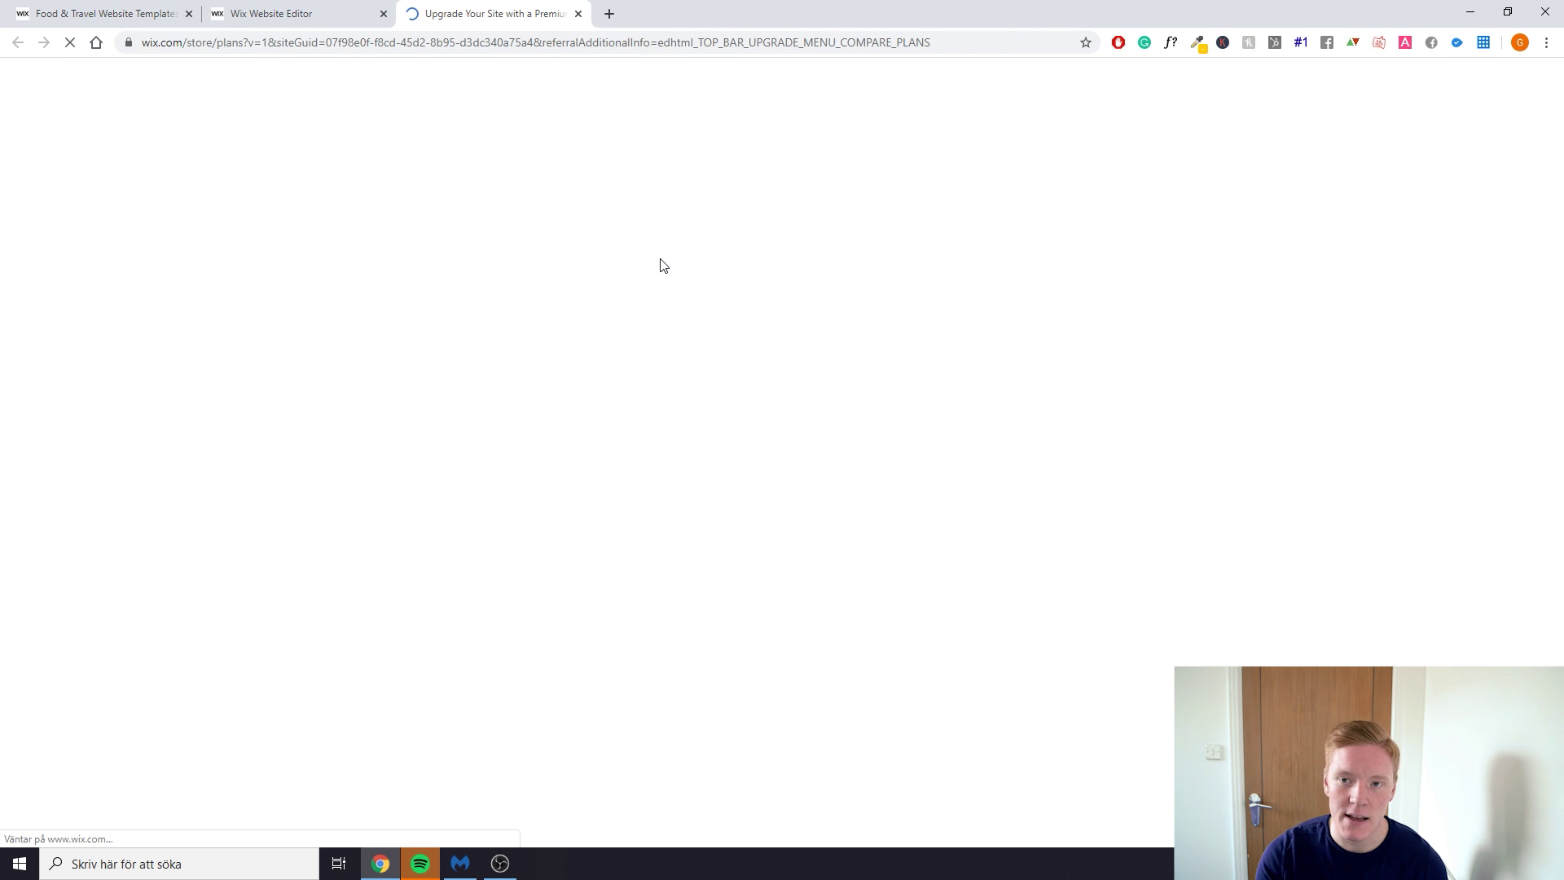
scroll(855, 399, down, 1)
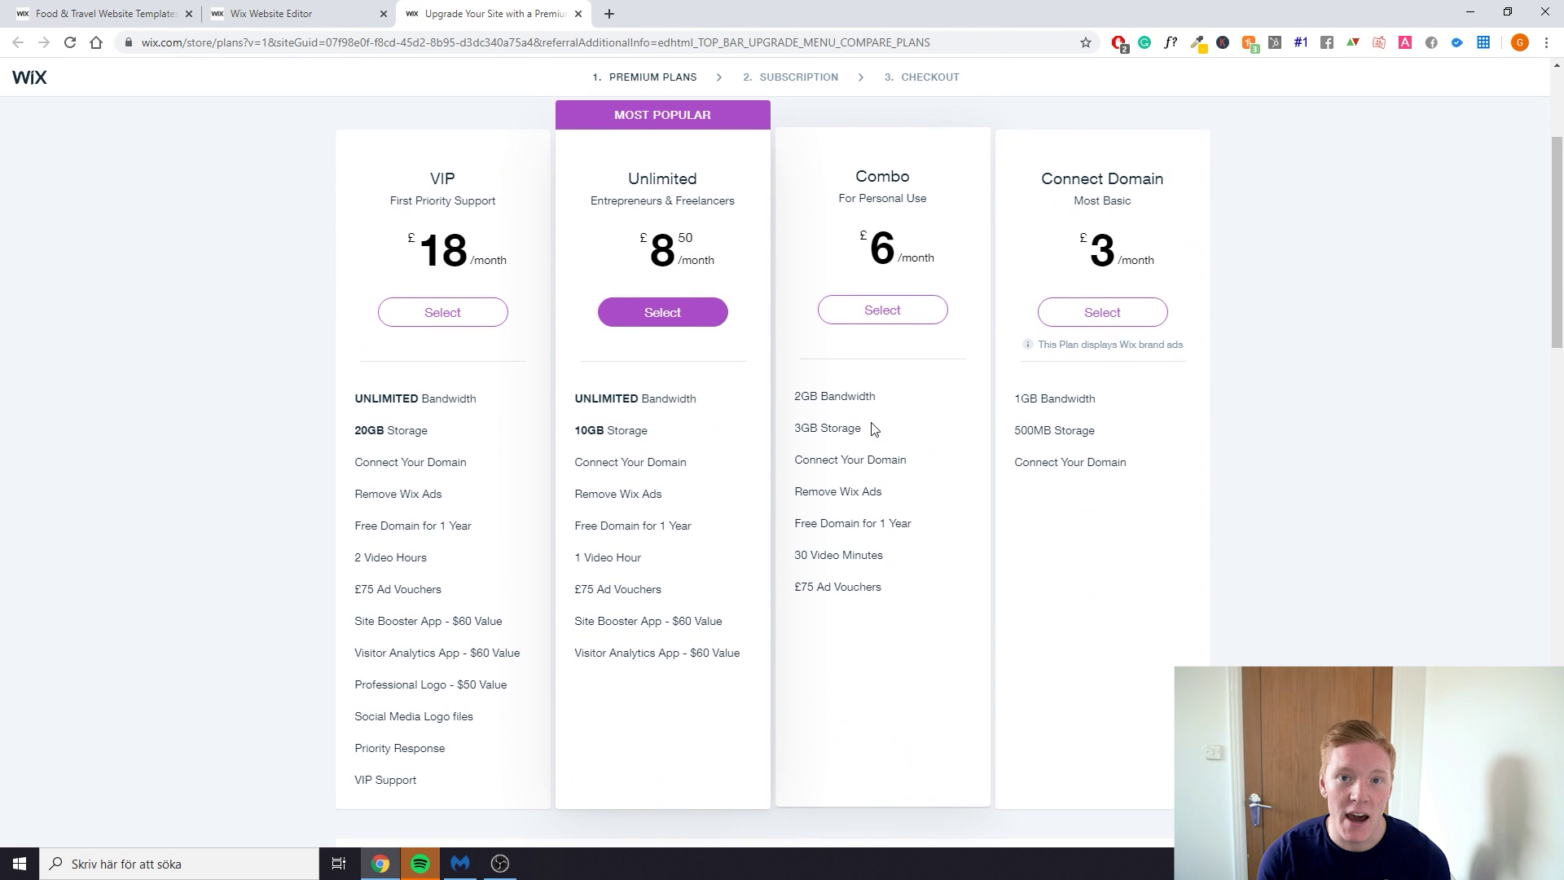
mouse_move(874, 430)
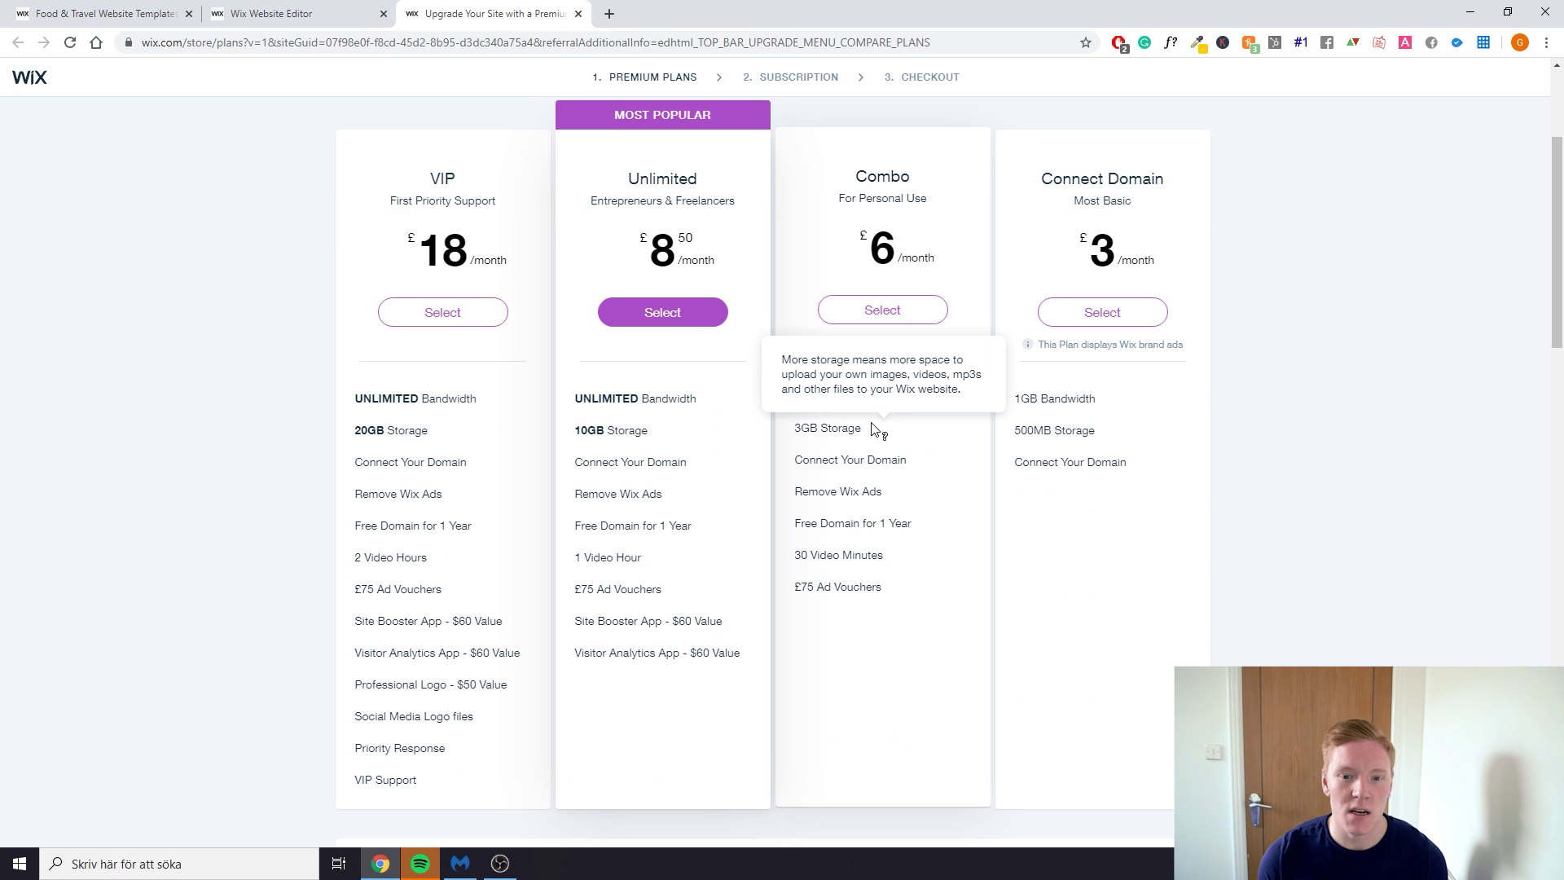
scroll(915, 457, down, 1)
scroll(916, 458, up, 2)
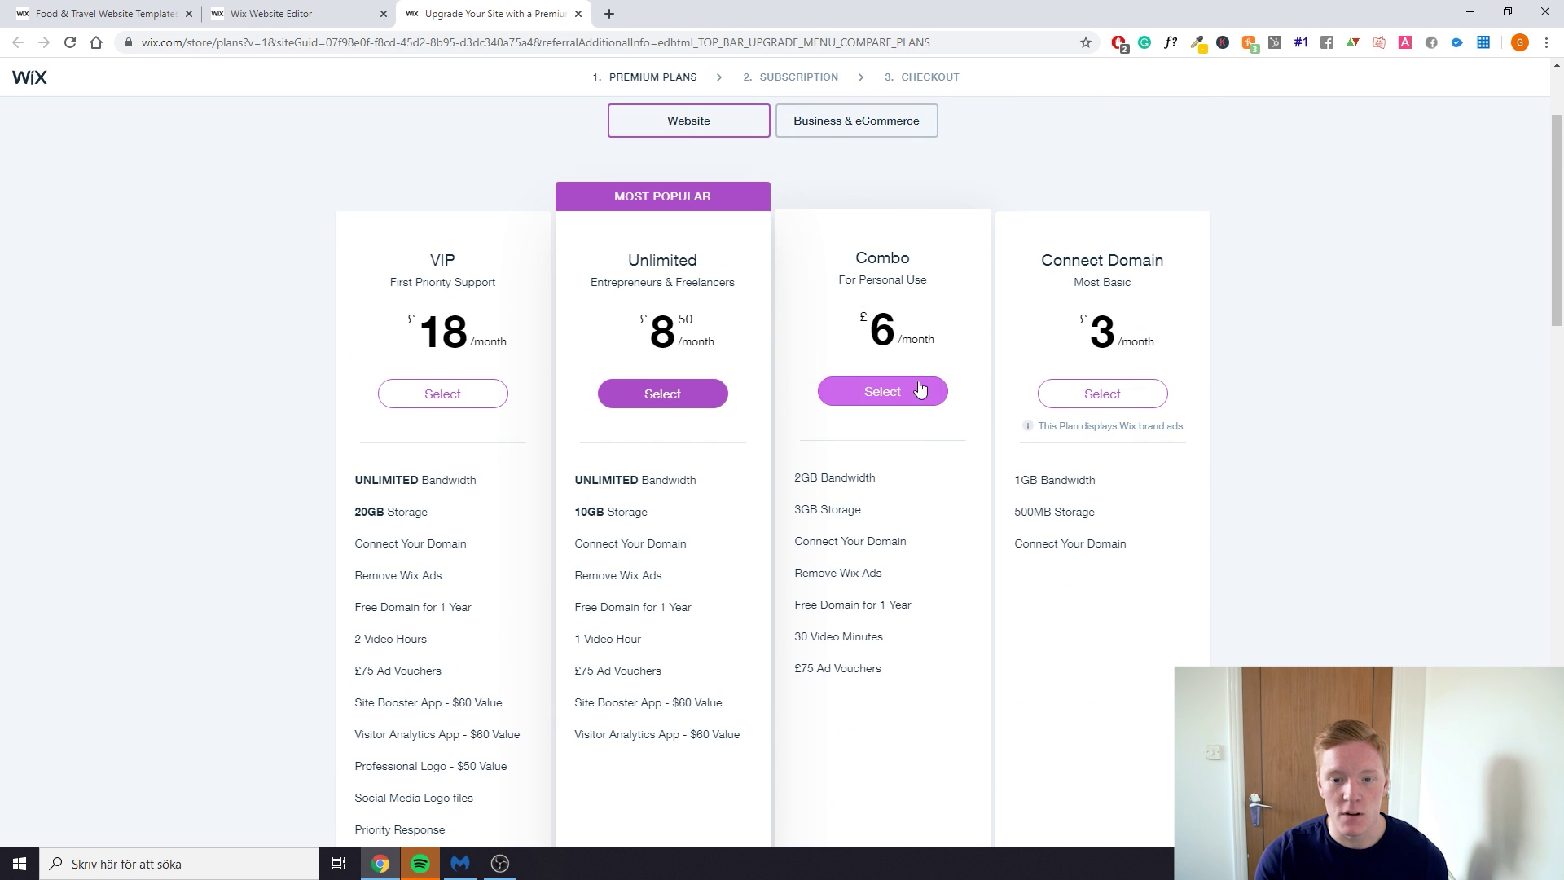
scroll(907, 339, down, 1)
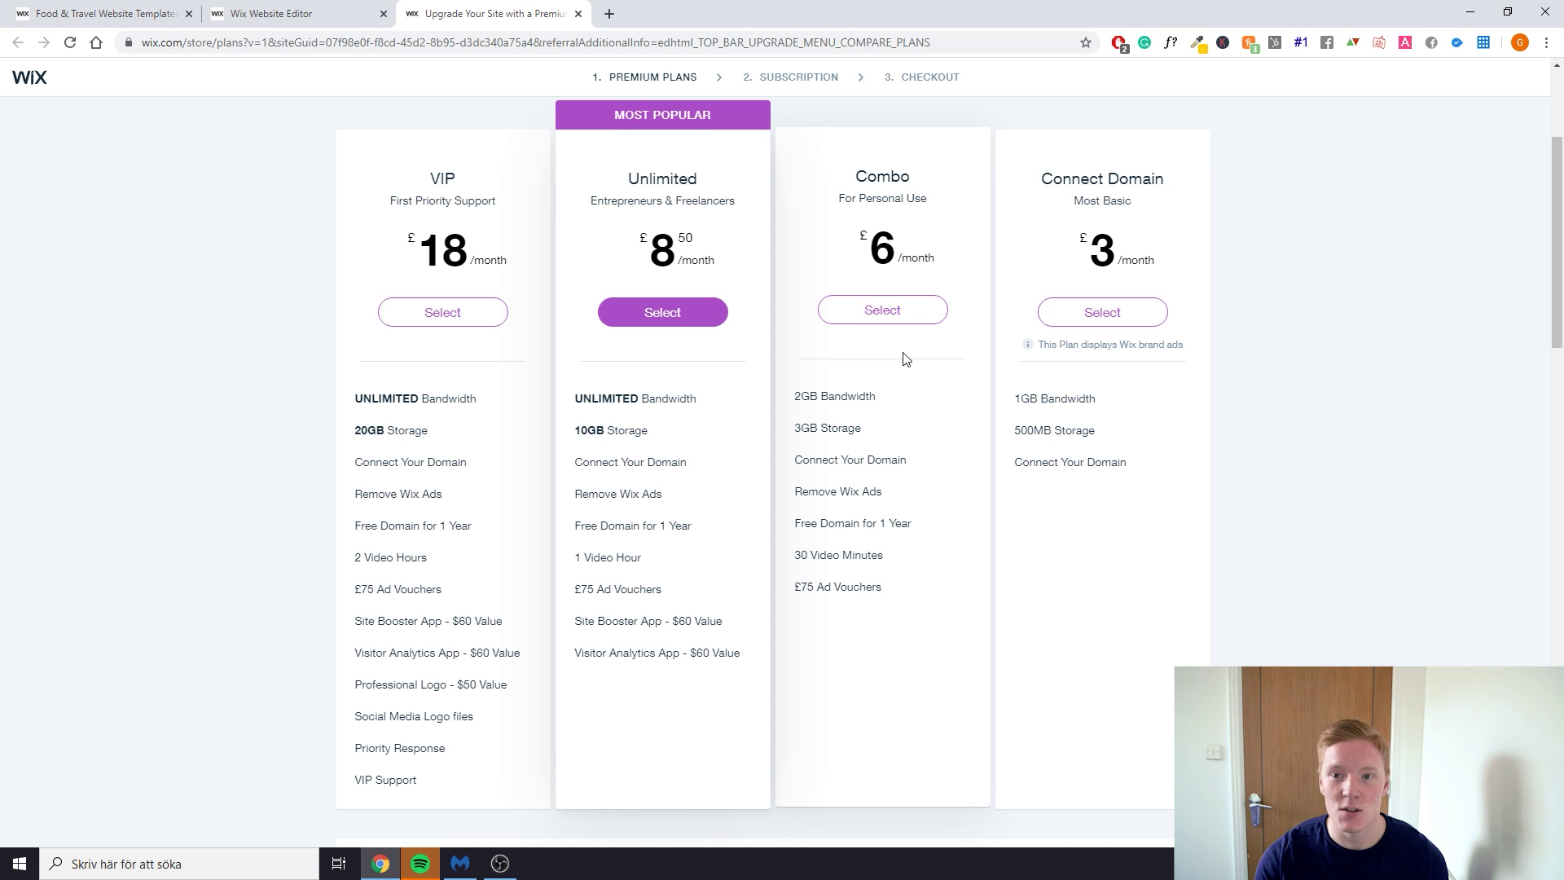
mouse_move(900, 531)
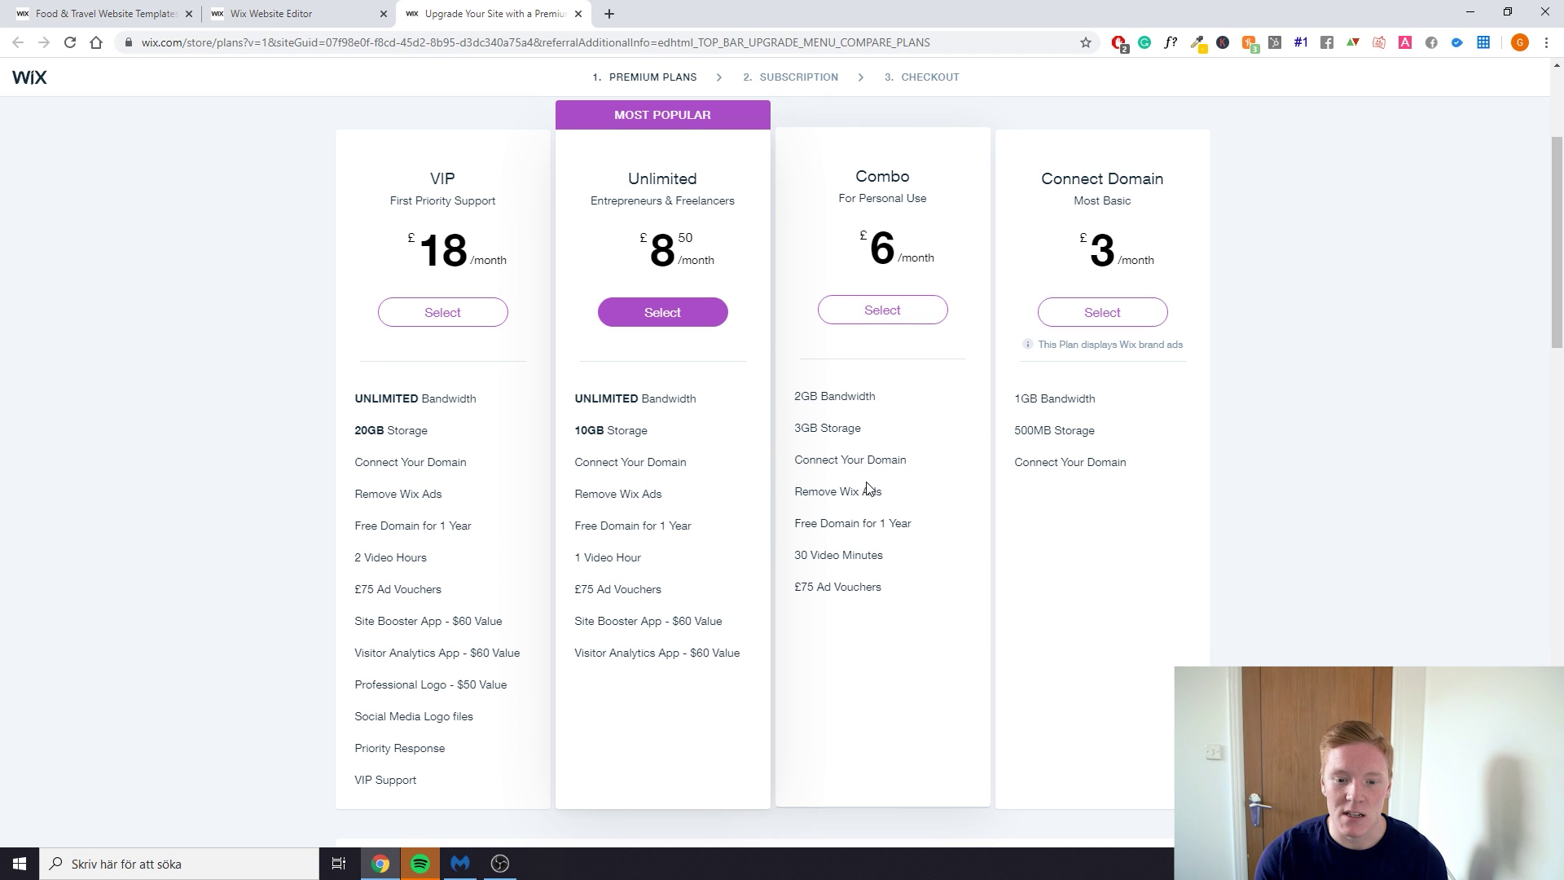
mouse_move(871, 494)
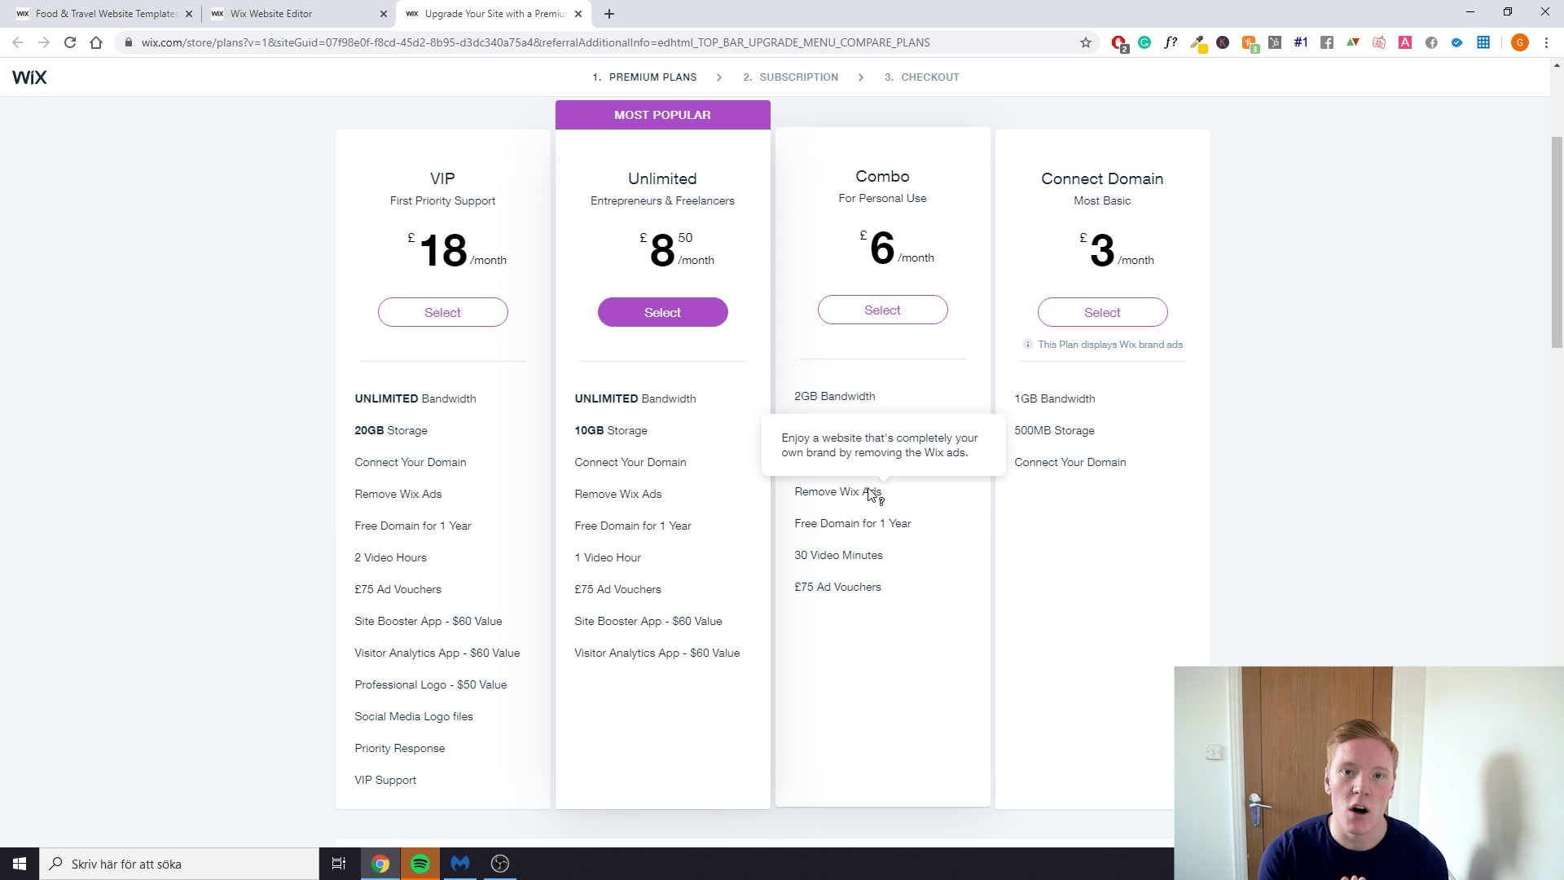